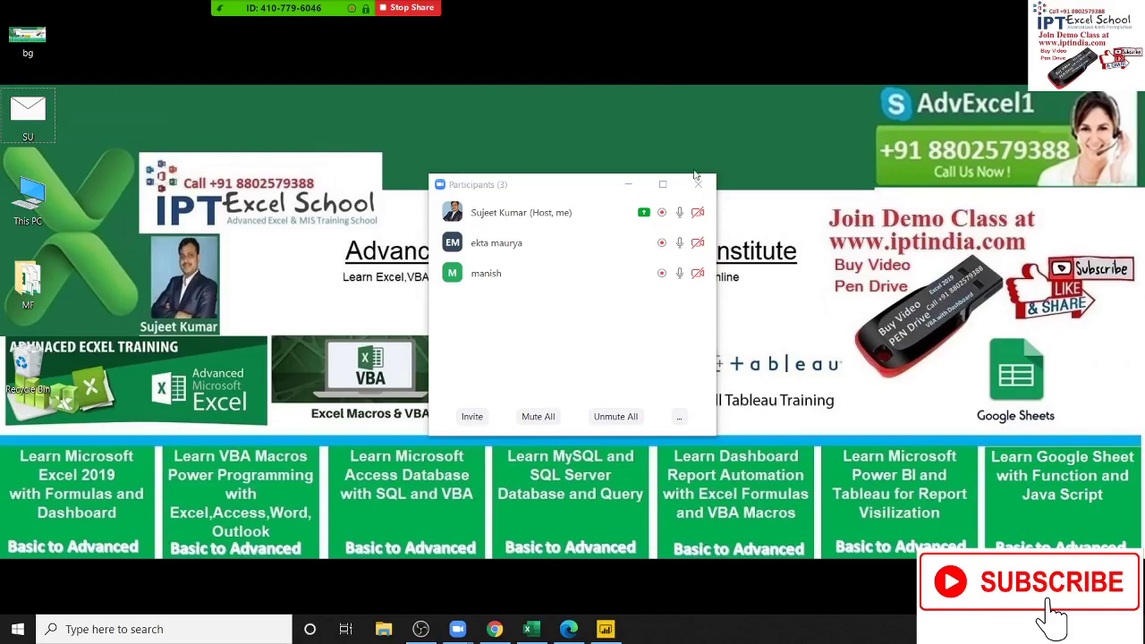
# Preview Sheet1, Sheet2 and Sheet3 of Data.xlsx in Navigator, then cancel without loading
pyautogui.click(698, 184)
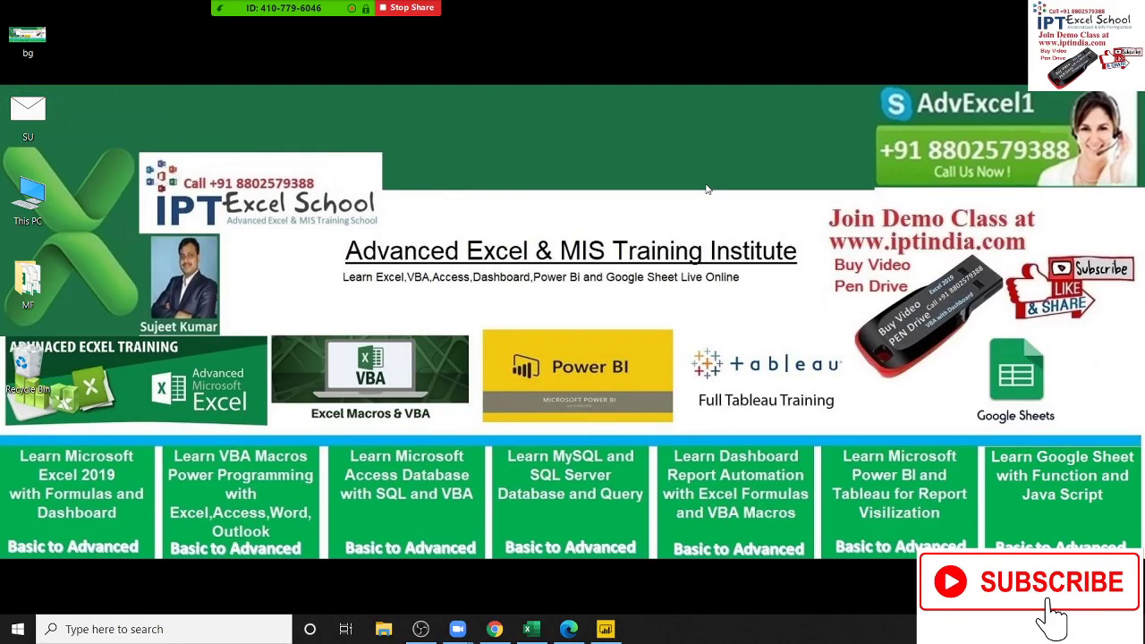
pyautogui.click(608, 628)
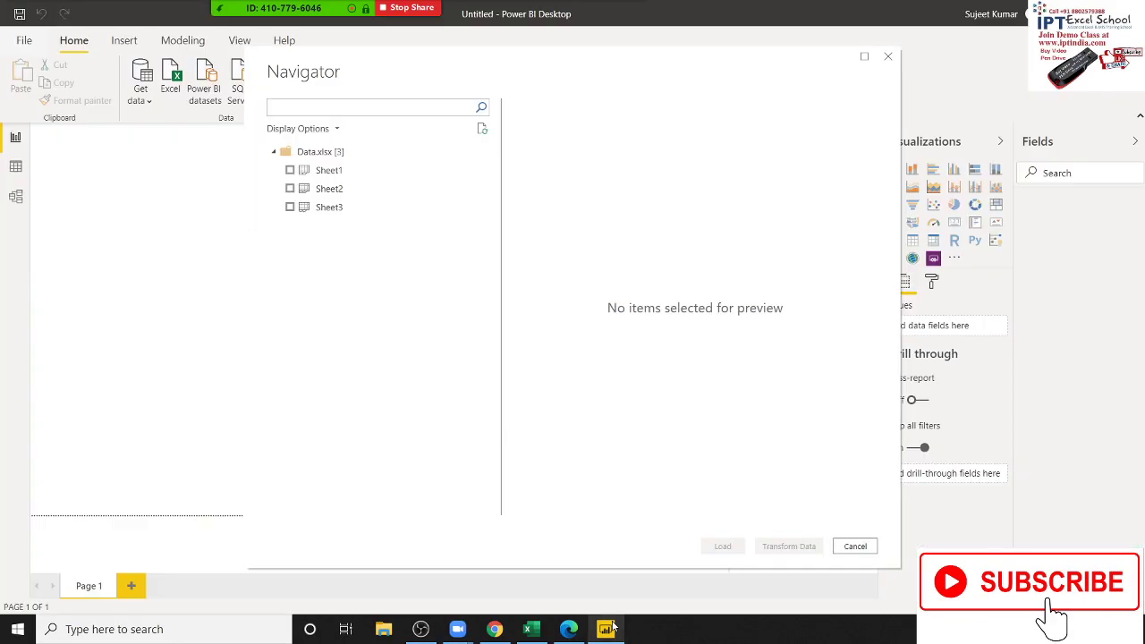
pyautogui.click(315, 170)
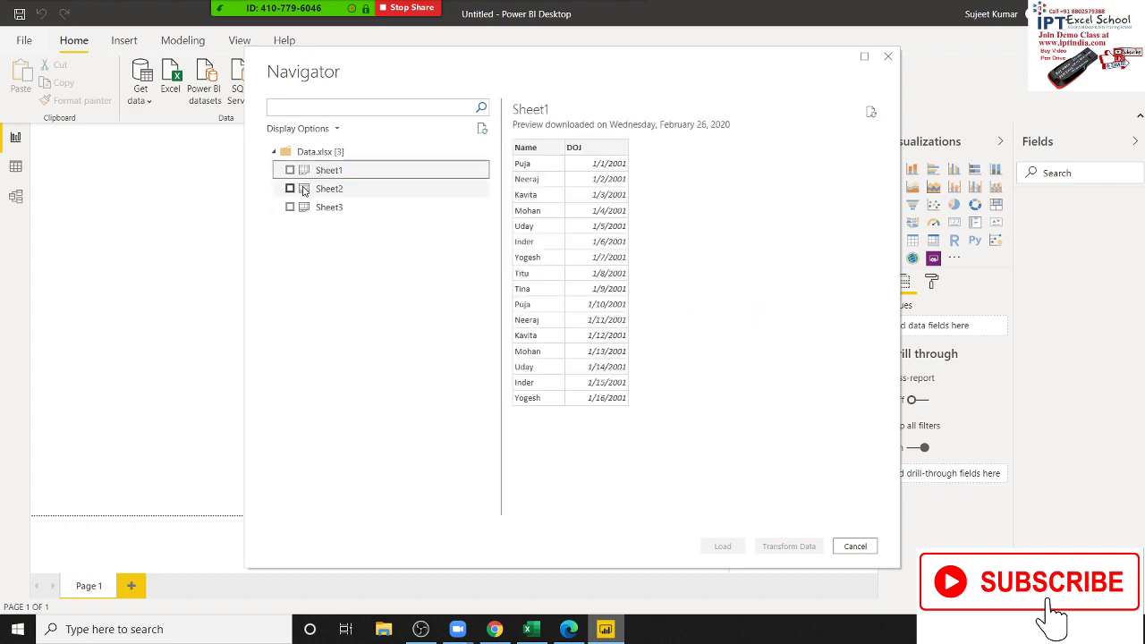
pyautogui.click(308, 189)
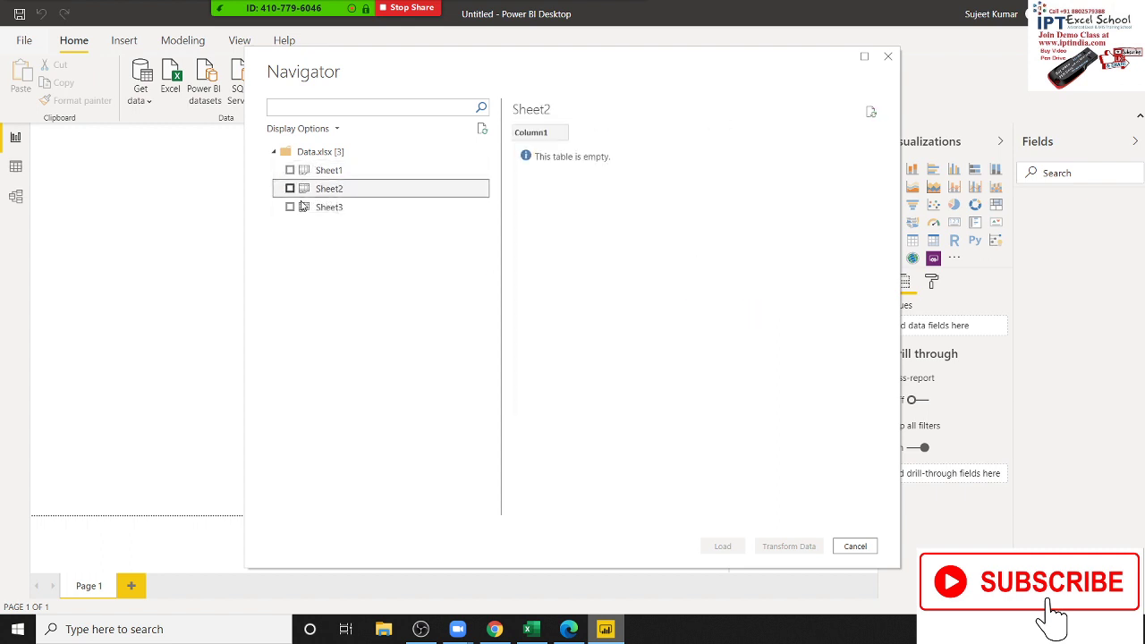
pyautogui.click(302, 206)
pyautogui.press('Escape')
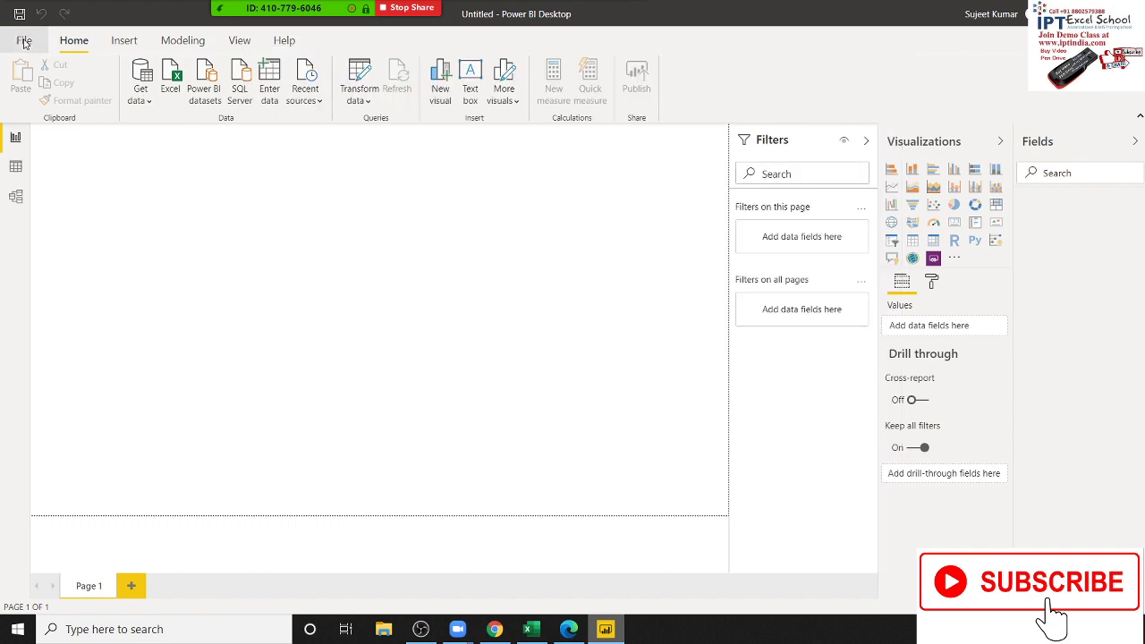
# Open Sample Report.pbix from recent reports and switch to the Data view of Sheet1
pyautogui.click(24, 42)
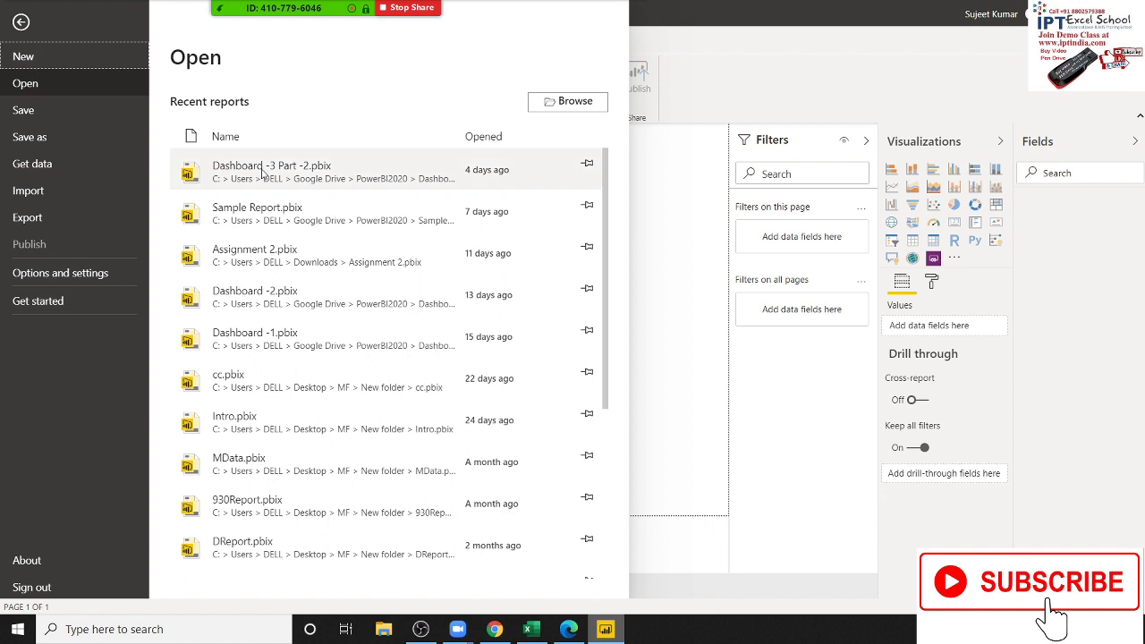
pyautogui.click(257, 215)
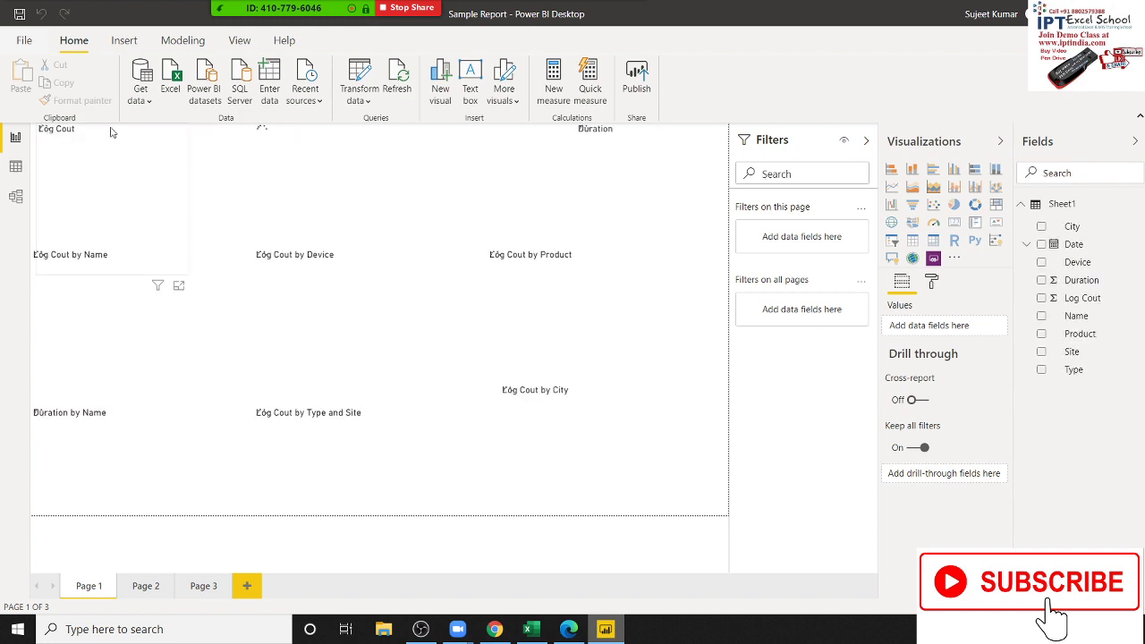
pyautogui.click(15, 175)
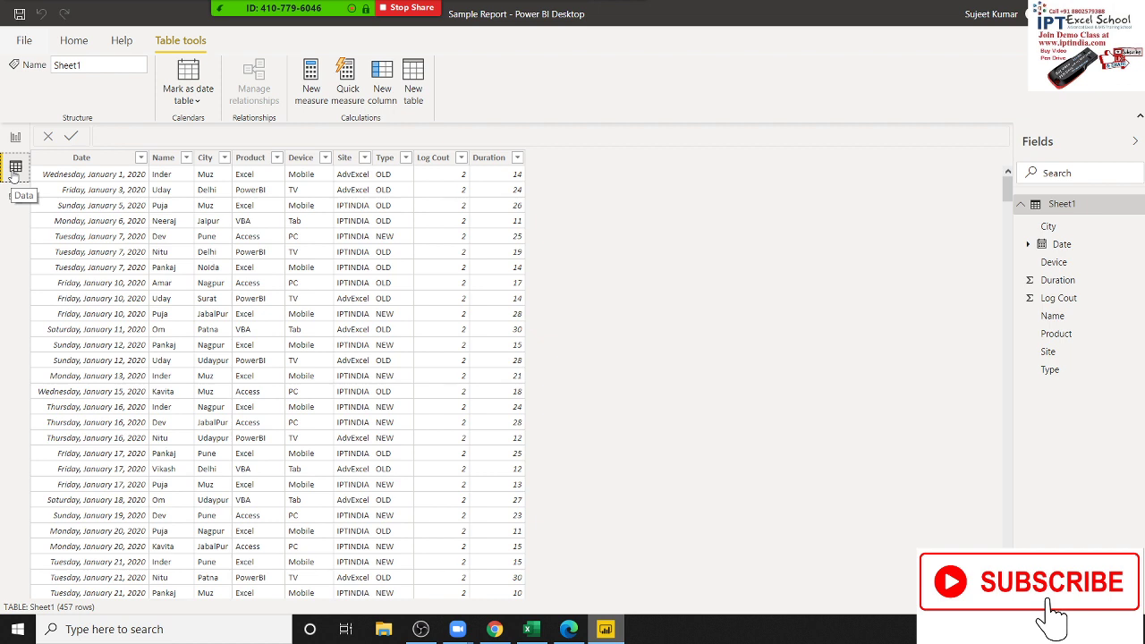
# Inspect the Date column and confirm its data type stays Date
pyautogui.click(75, 159)
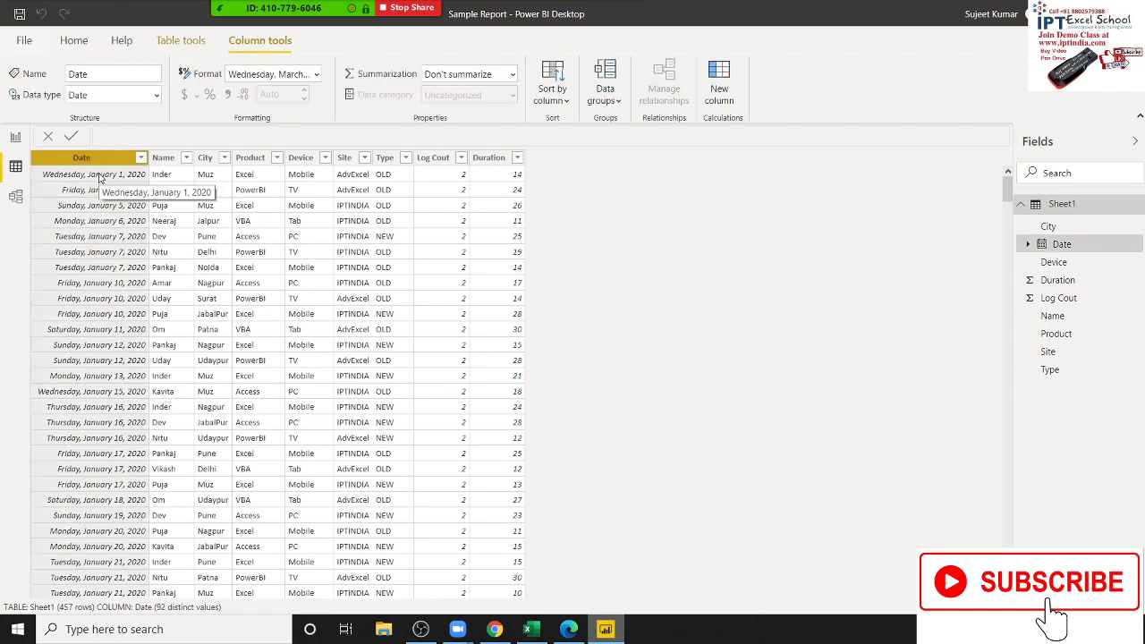
pyautogui.click(205, 158)
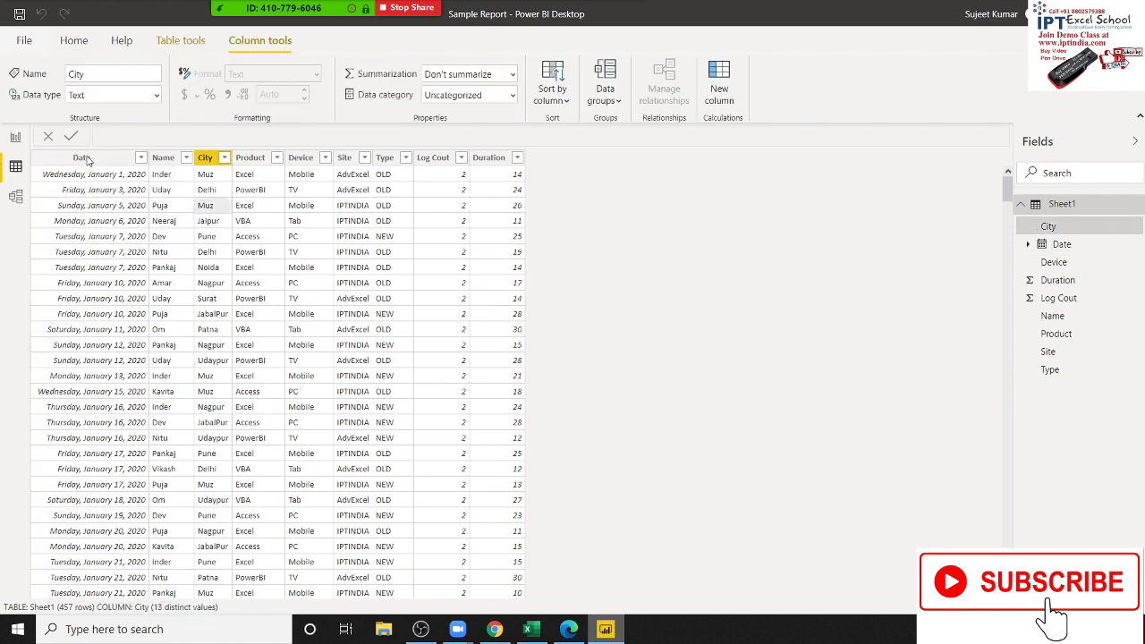
pyautogui.click(87, 159)
pyautogui.click(140, 158)
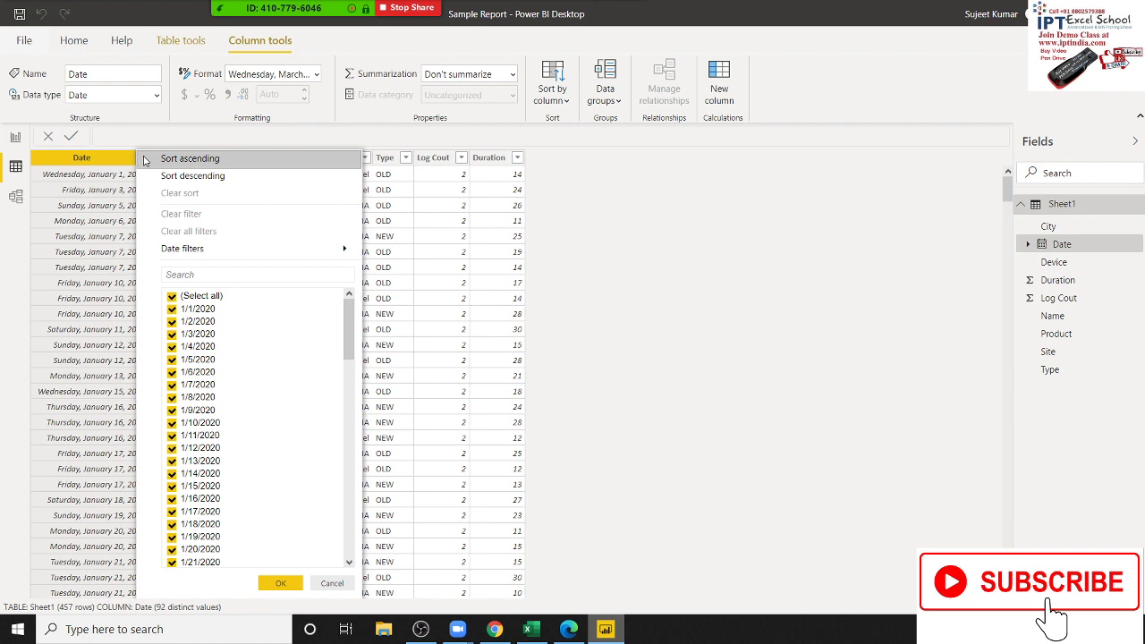
pyautogui.click(182, 207)
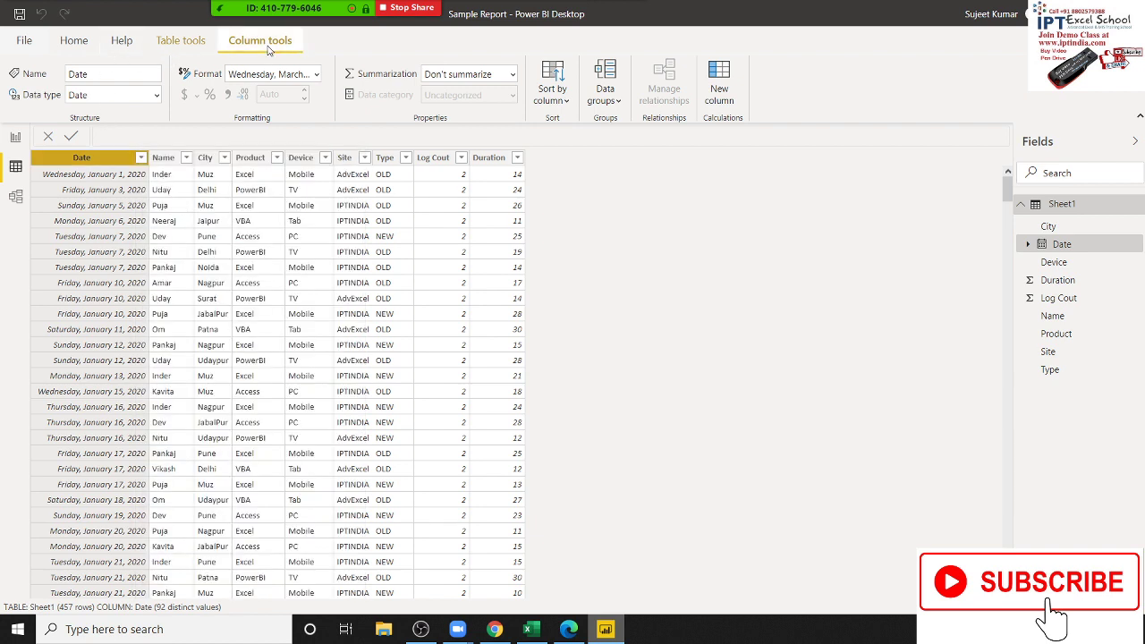
pyautogui.click(157, 96)
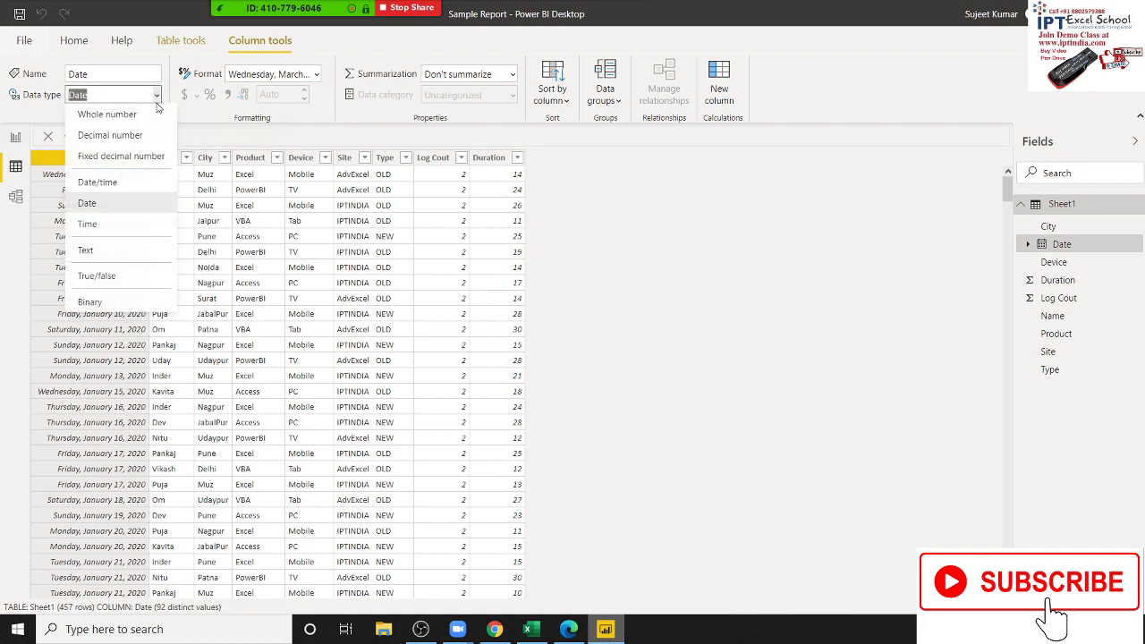
pyautogui.click(133, 204)
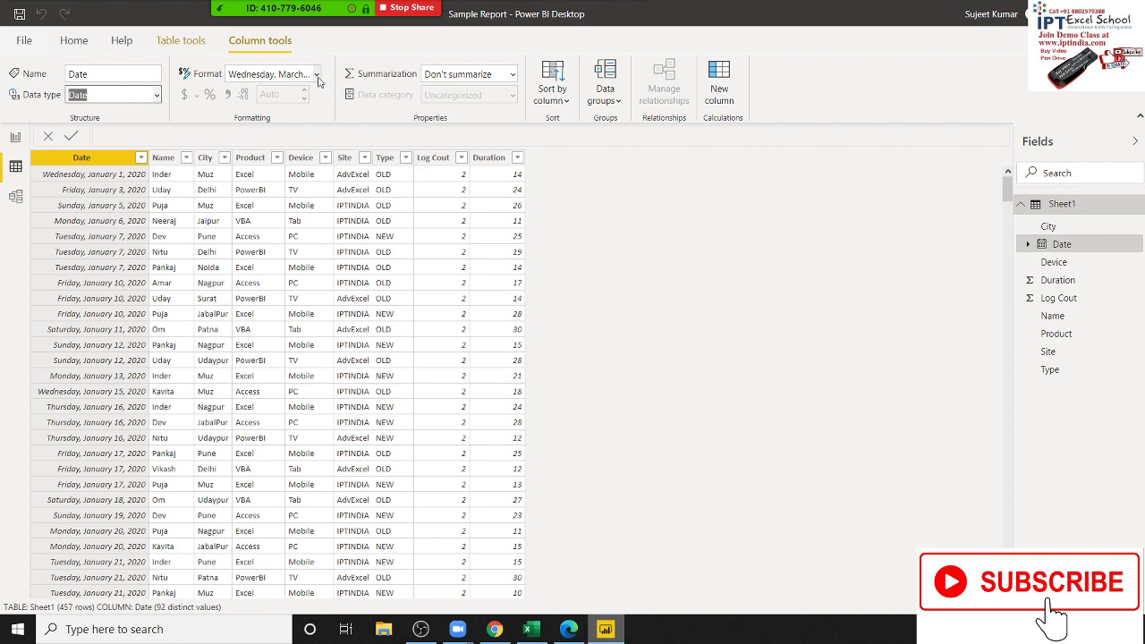
# Format the Date column as March 14, 2001 (mmmm d, yyyy)
pyautogui.click(315, 77)
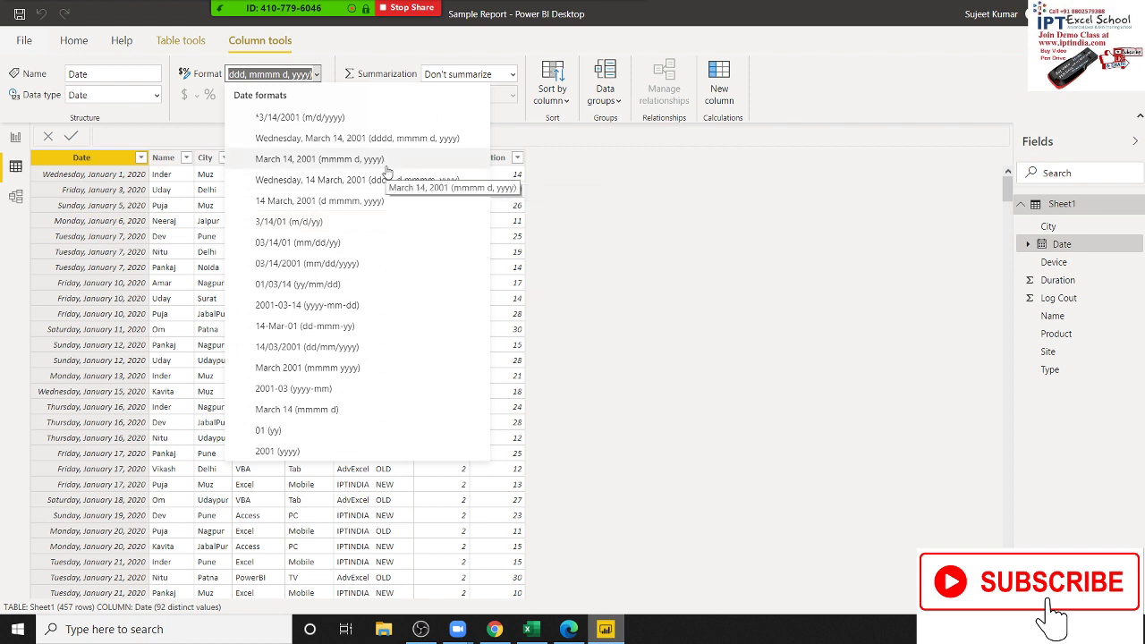
pyautogui.press('Escape')
pyautogui.press('Return')
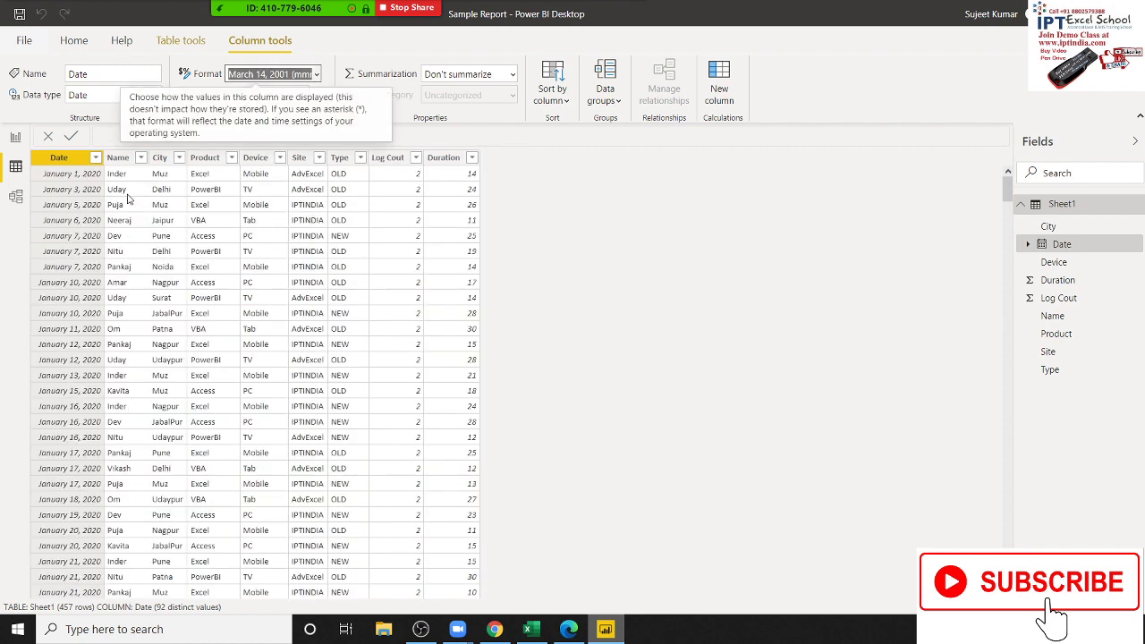
pyautogui.click(475, 219)
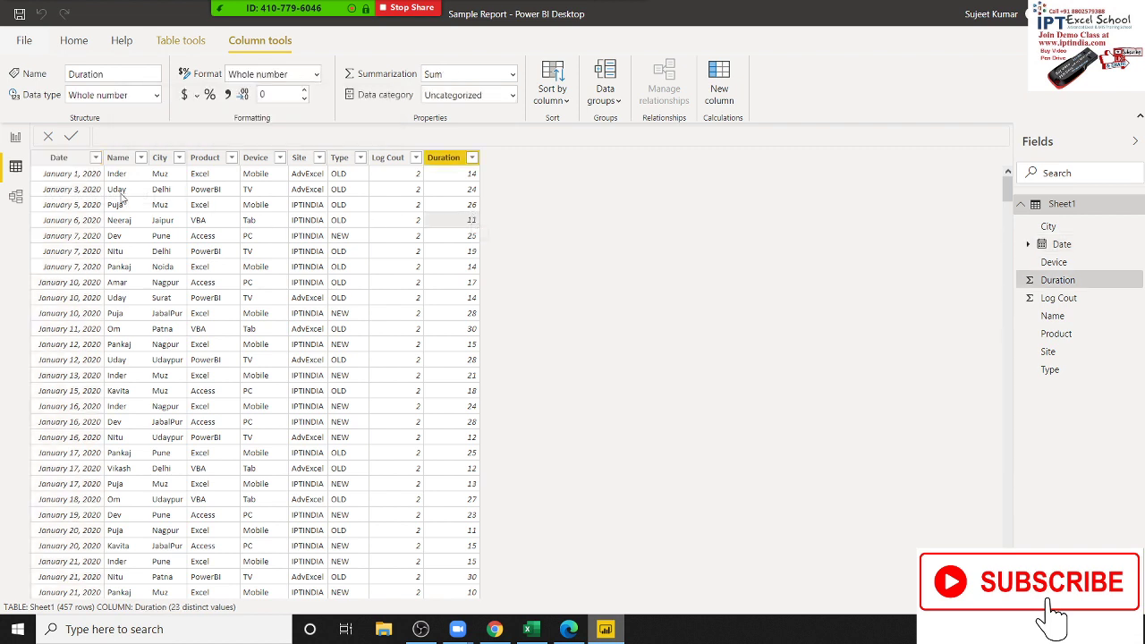
pyautogui.click(85, 188)
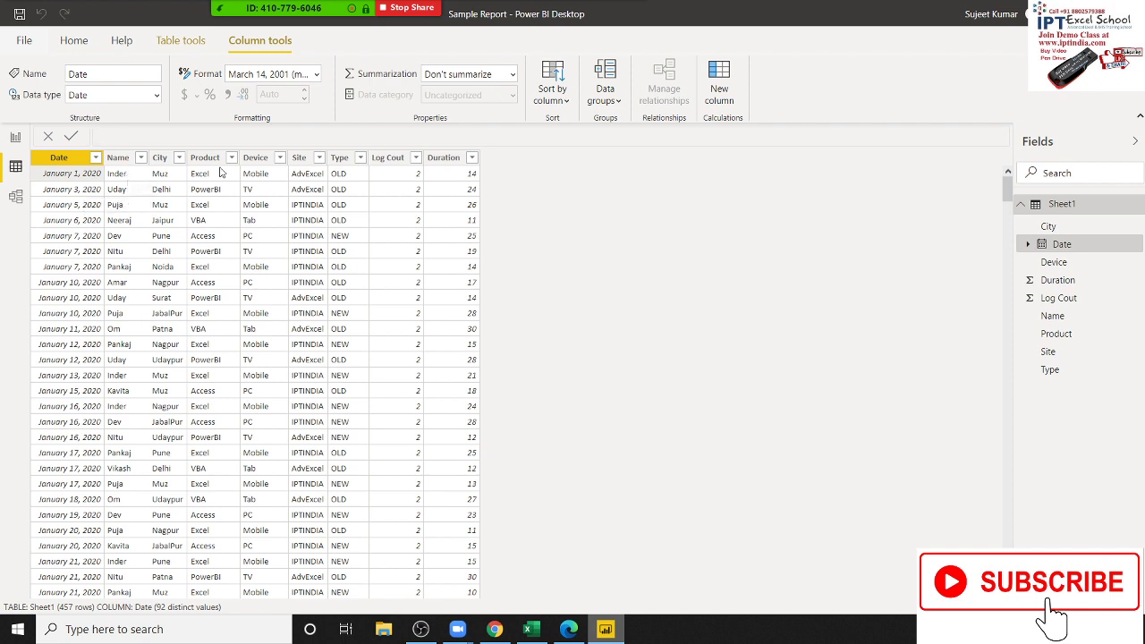
# Create the calculated column Day = DAY(Sheet1[Date])
pyautogui.click(732, 83)
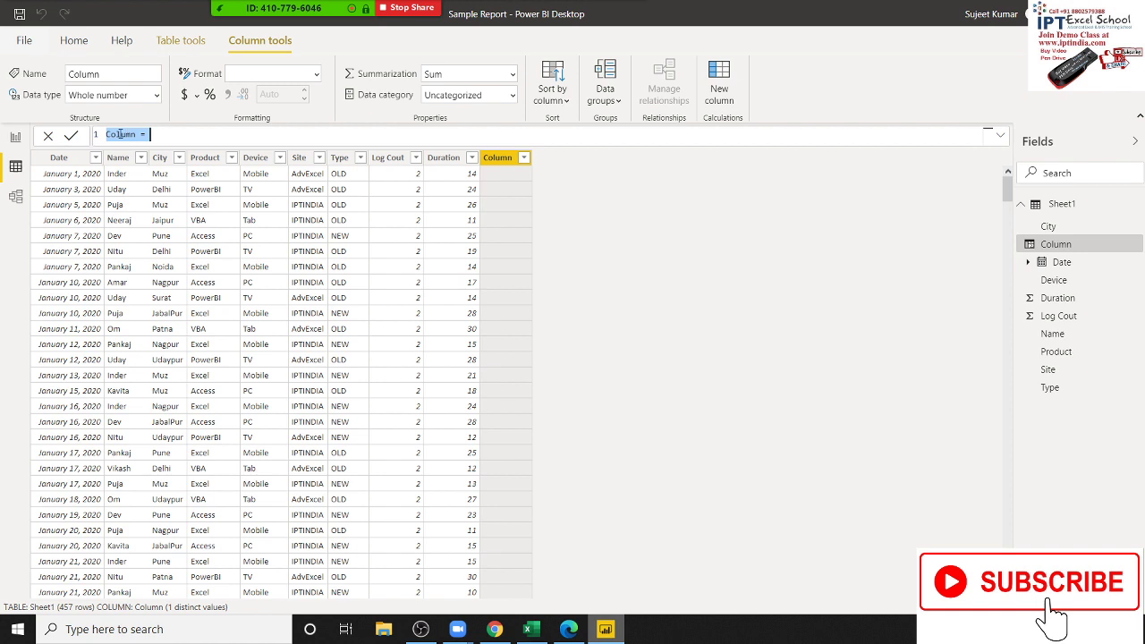
pyautogui.write('Day = ')
pyautogui.write('da')
pyautogui.write('y')
pyautogui.press('Tab')
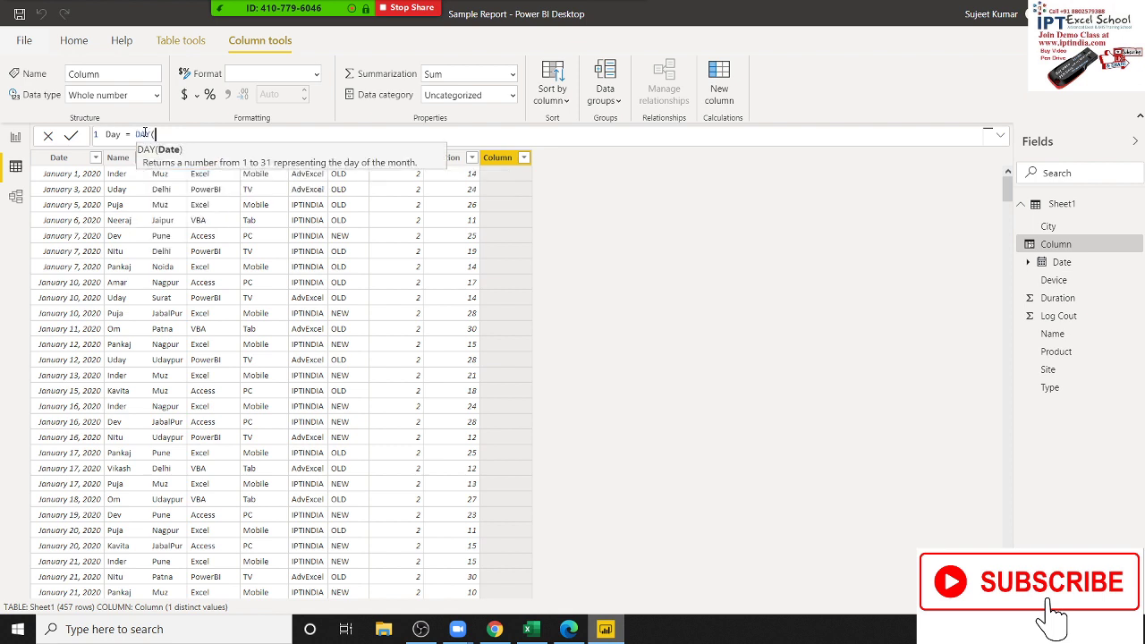
pyautogui.write('d')
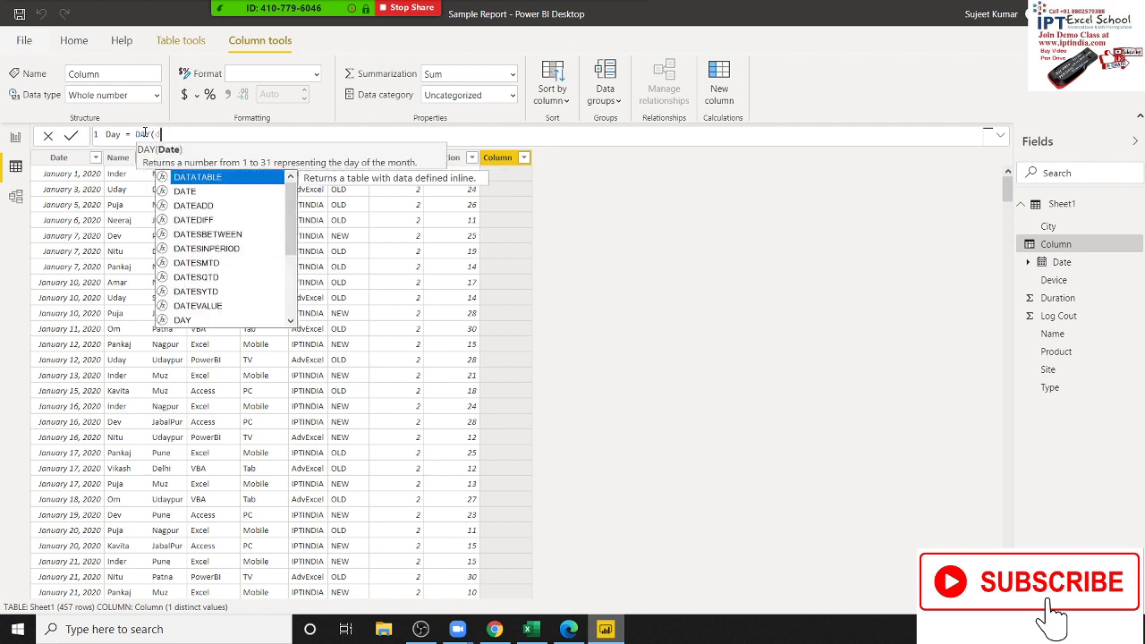
pyautogui.write('ate')
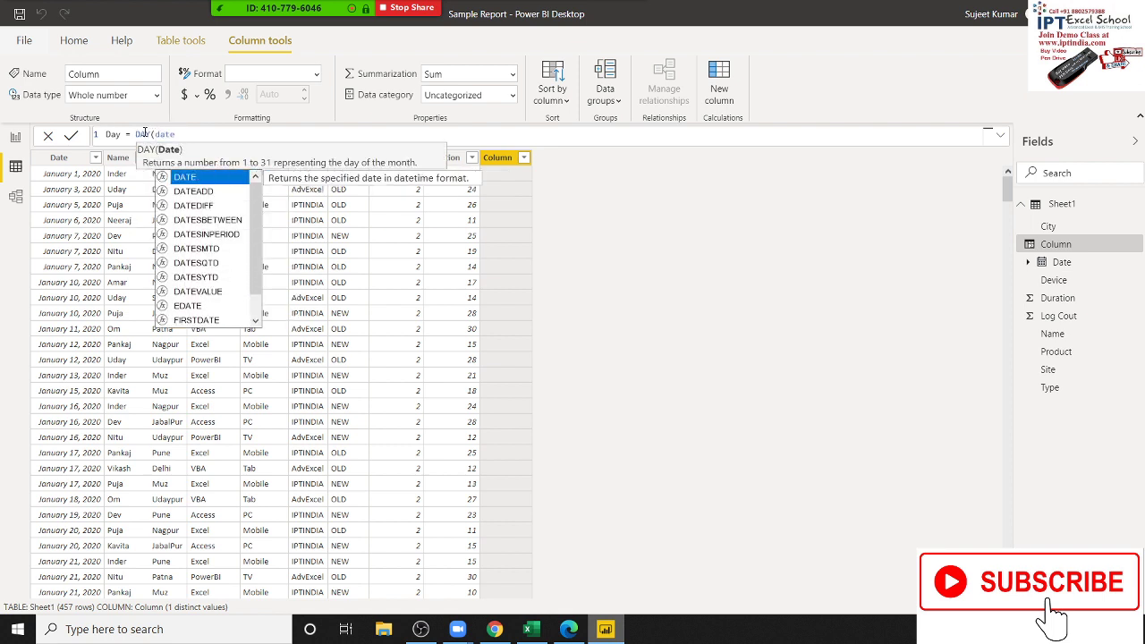
pyautogui.press('Down')
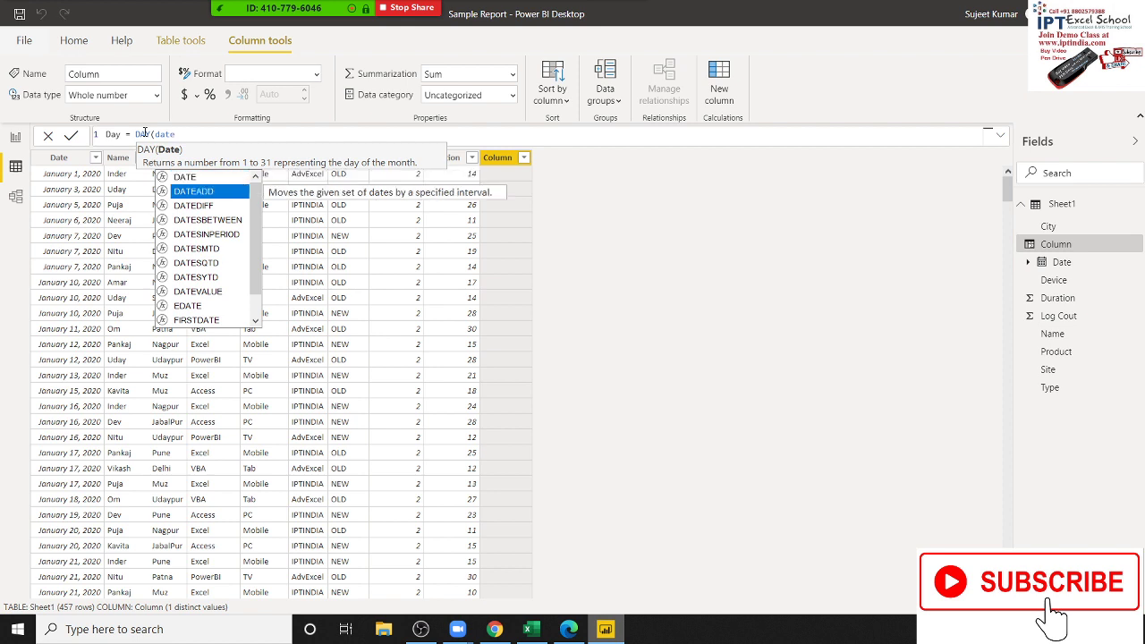
pyautogui.press('Down')
pyautogui.press('Down')
pyautogui.press('Down')
pyautogui.press('Down')
pyautogui.press('Tab')
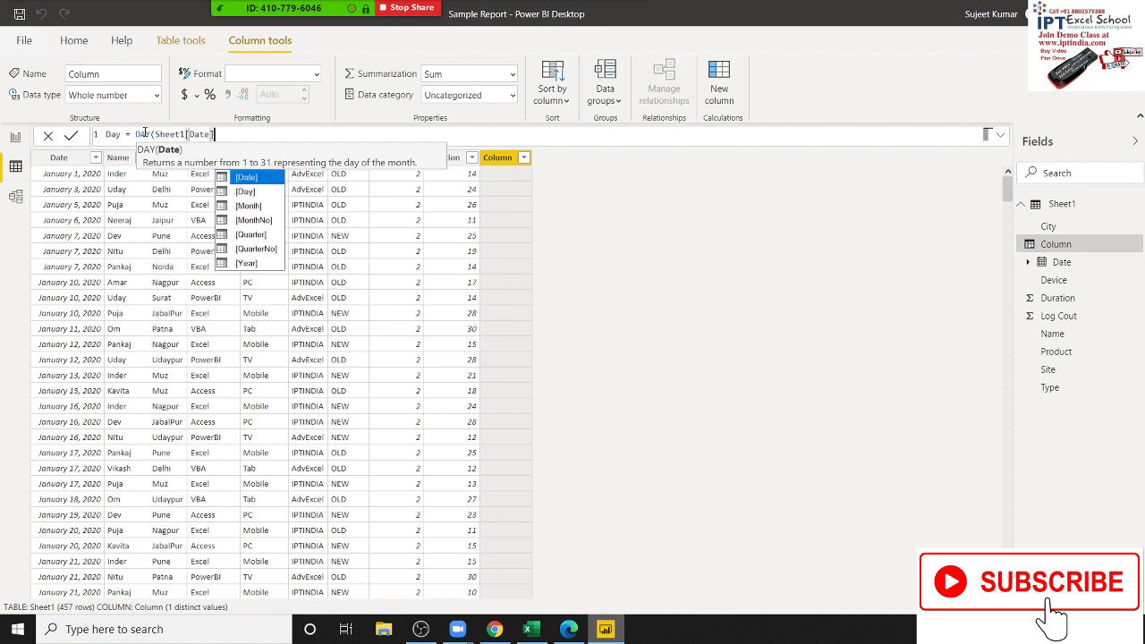
pyautogui.write(')')
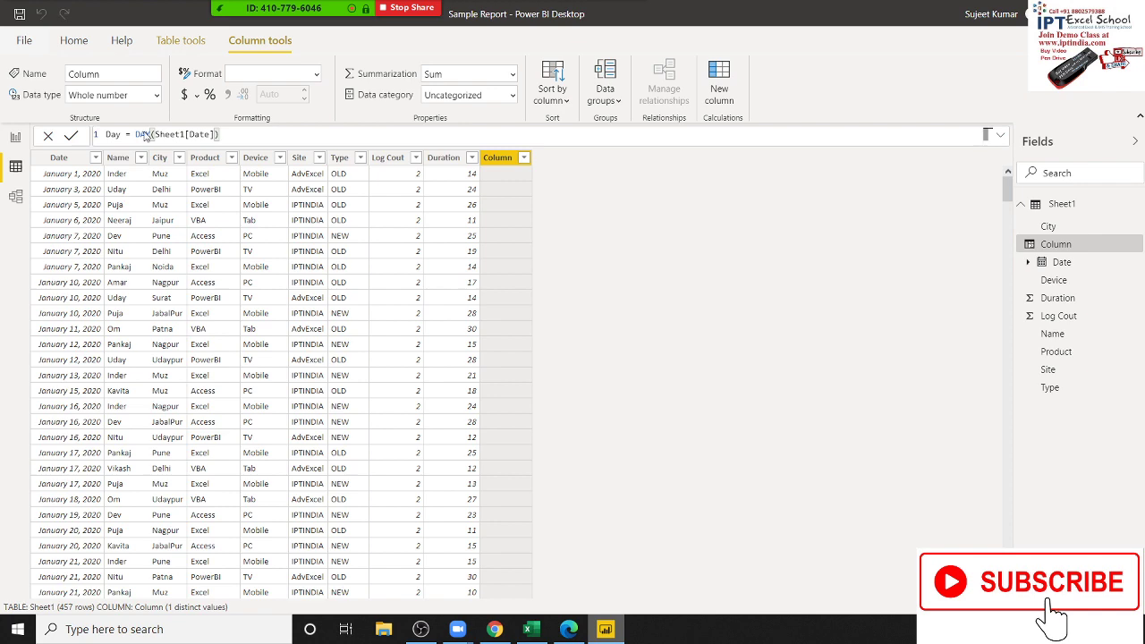
pyautogui.press('Return')
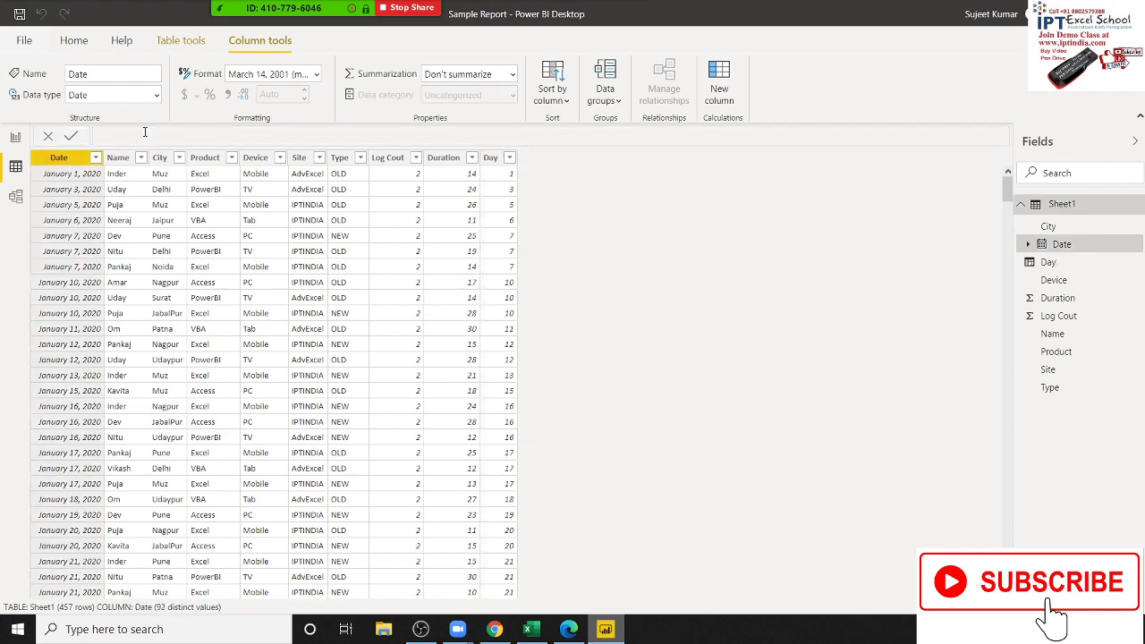
# Rewrite the Day formula as Sheet1[Date].[Month], after first trying the Day level
pyautogui.click(490, 158)
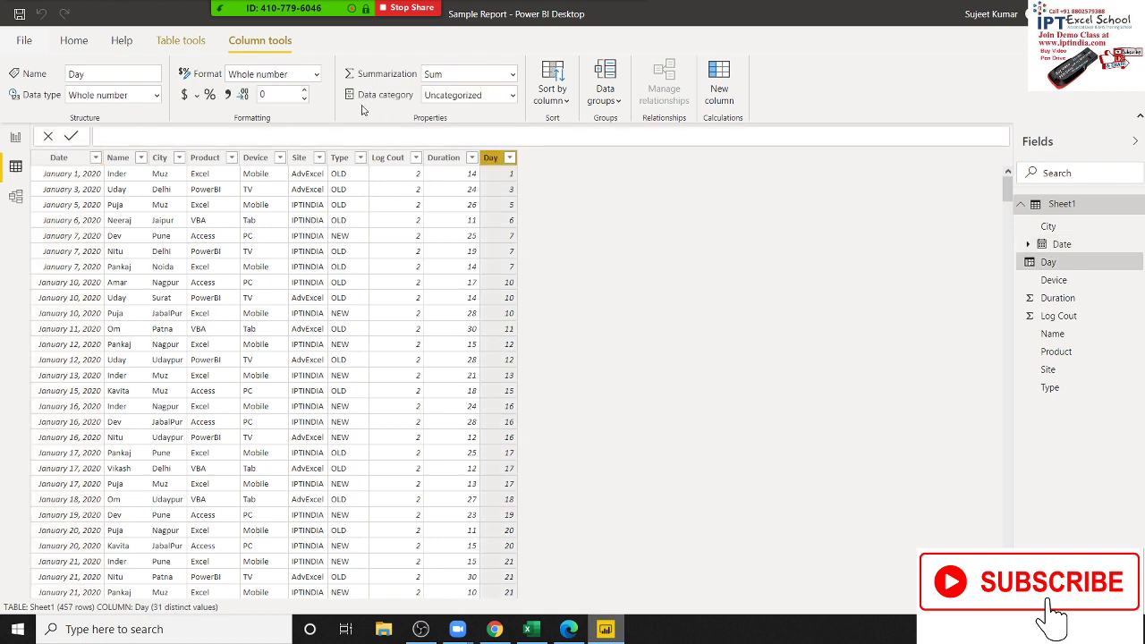
pyautogui.moveTo(220, 134); pyautogui.dragTo(134, 134)
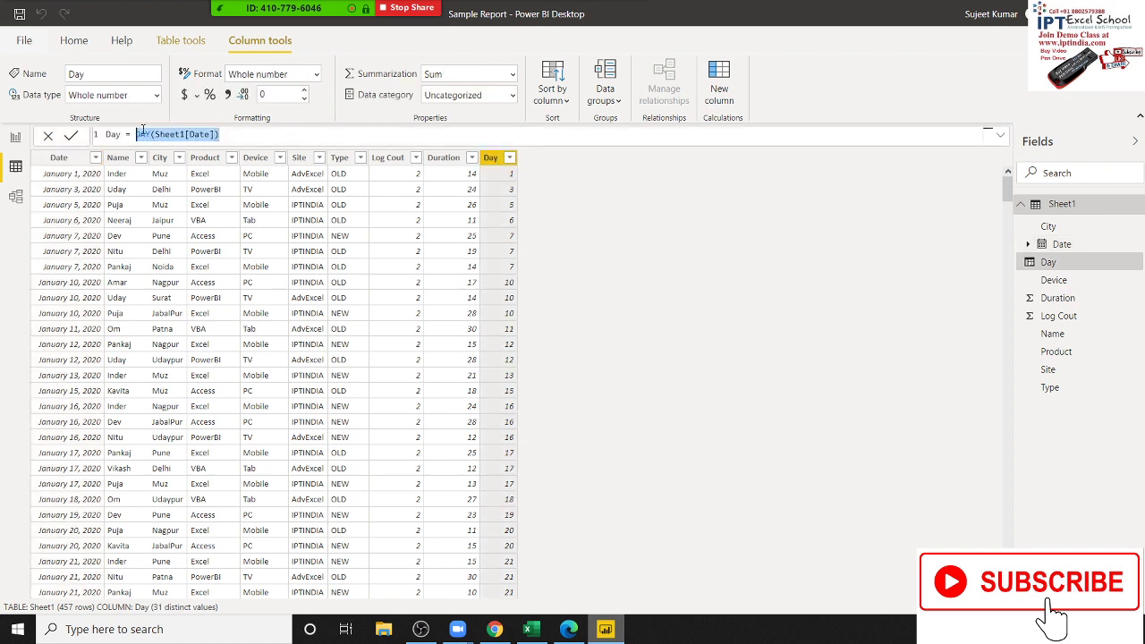
pyautogui.write('s')
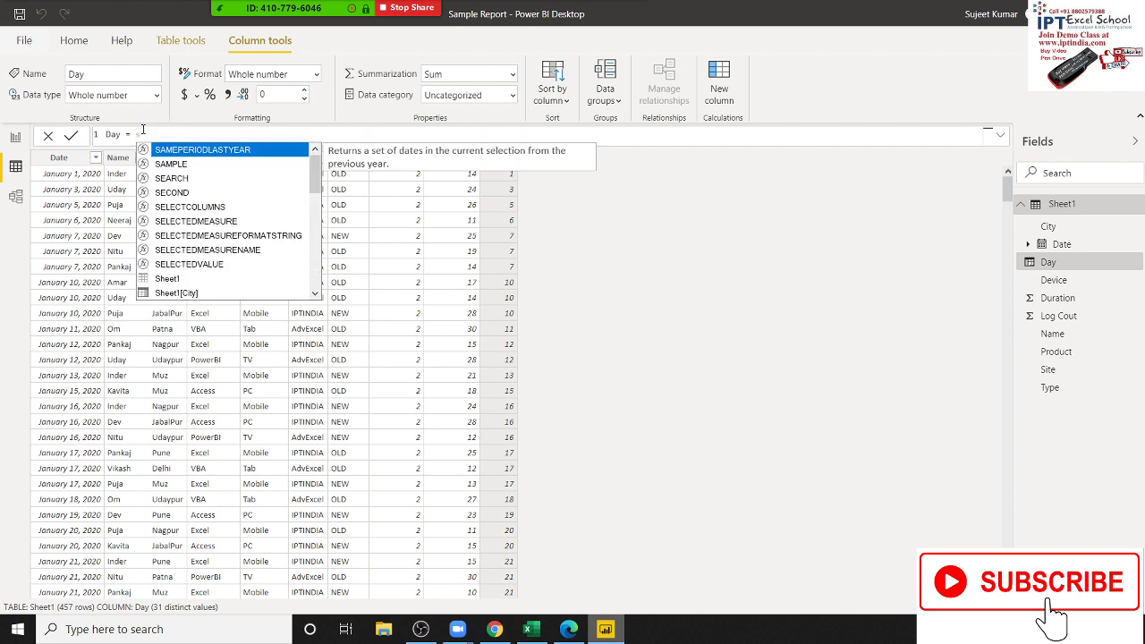
pyautogui.press('Down')
pyautogui.press('Down')
pyautogui.press('Down')
pyautogui.press('Down')
pyautogui.press('Down')
pyautogui.press('Down')
pyautogui.press('Down')
pyautogui.press('Down')
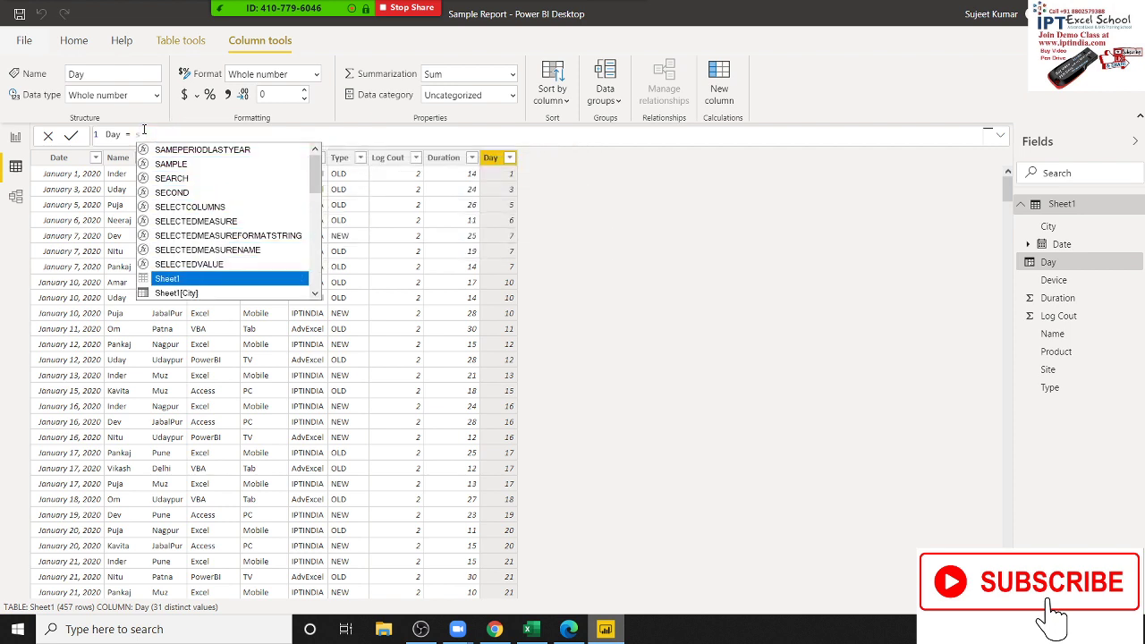
pyautogui.press('Down')
pyautogui.press('Down')
pyautogui.press('Tab')
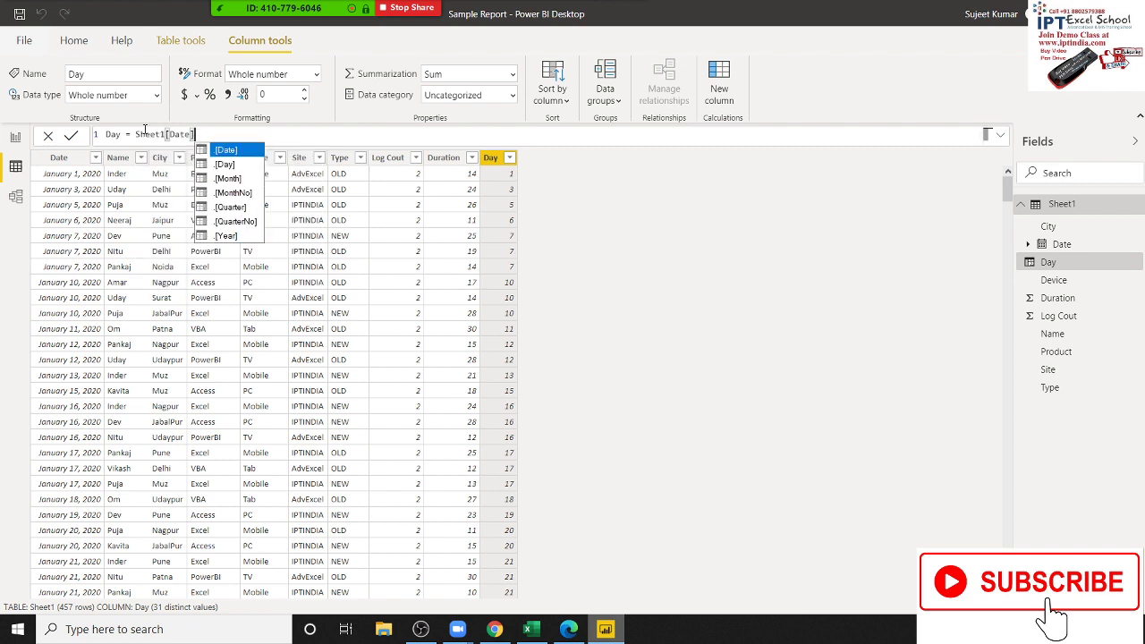
pyautogui.press('Down')
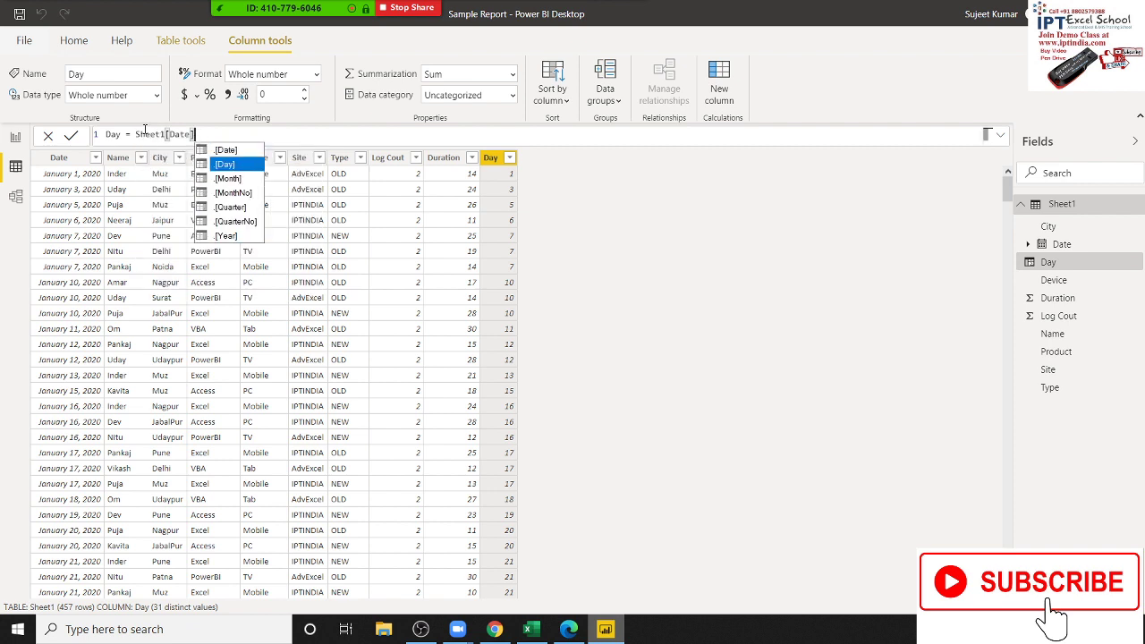
pyautogui.press('Tab')
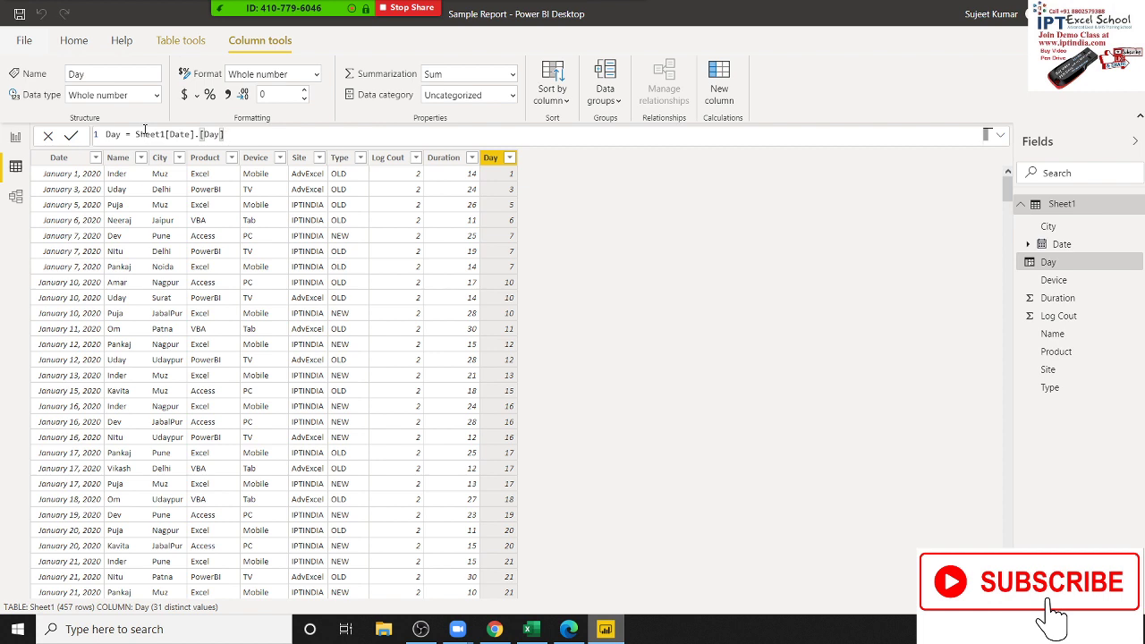
pyautogui.press('BackSpace')
pyautogui.press('BackSpace')
pyautogui.press('BackSpace')
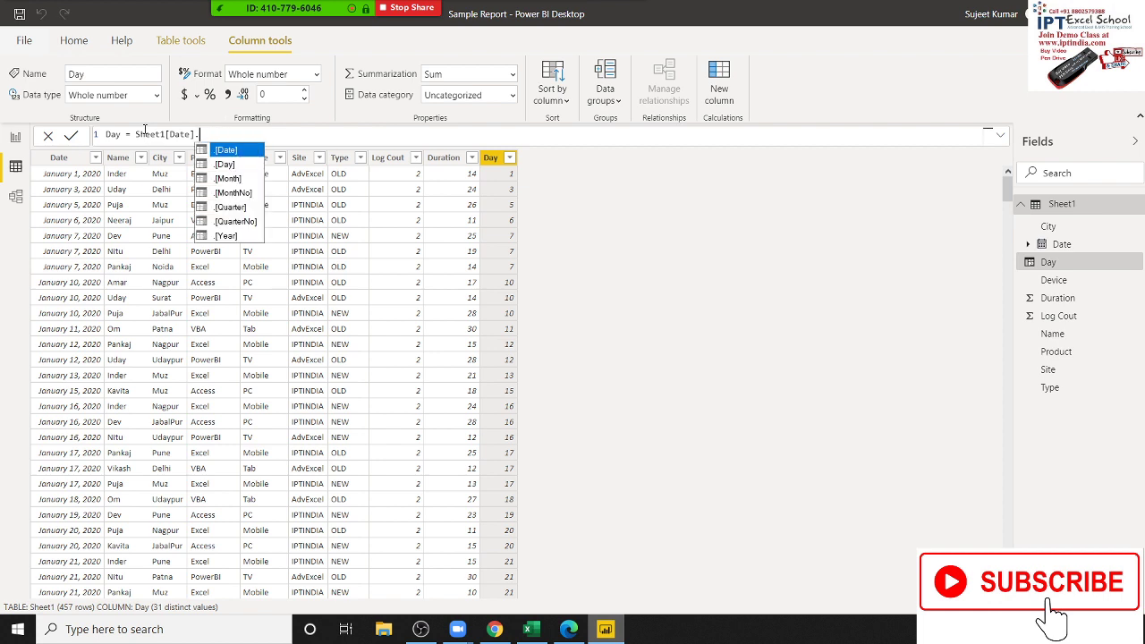
pyautogui.press('Down')
pyautogui.press('Down')
pyautogui.press('Tab')
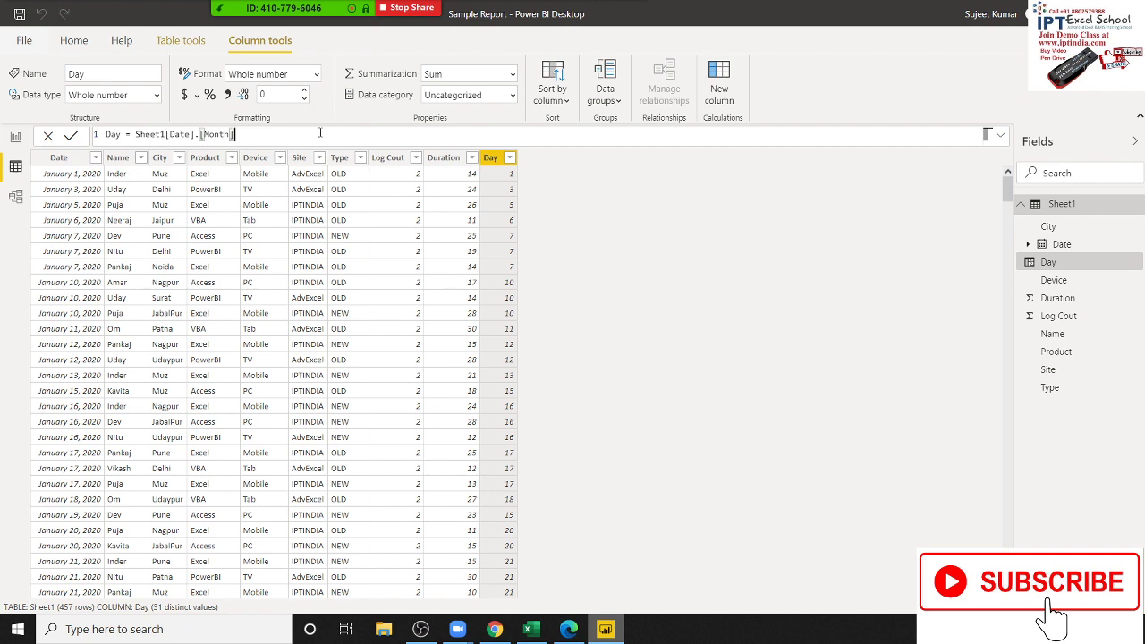
pyautogui.press('Return')
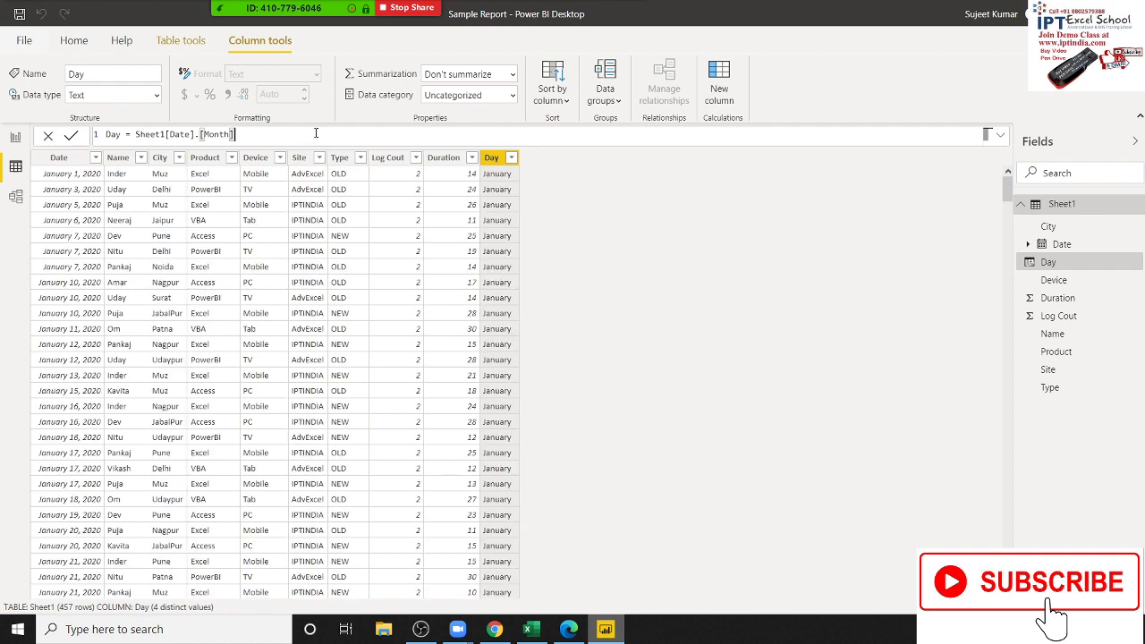
# Switch the formula to Sheet1[Date].[MonthNo] to show month numbers
pyautogui.press('BackSpace')
pyautogui.press('Down')
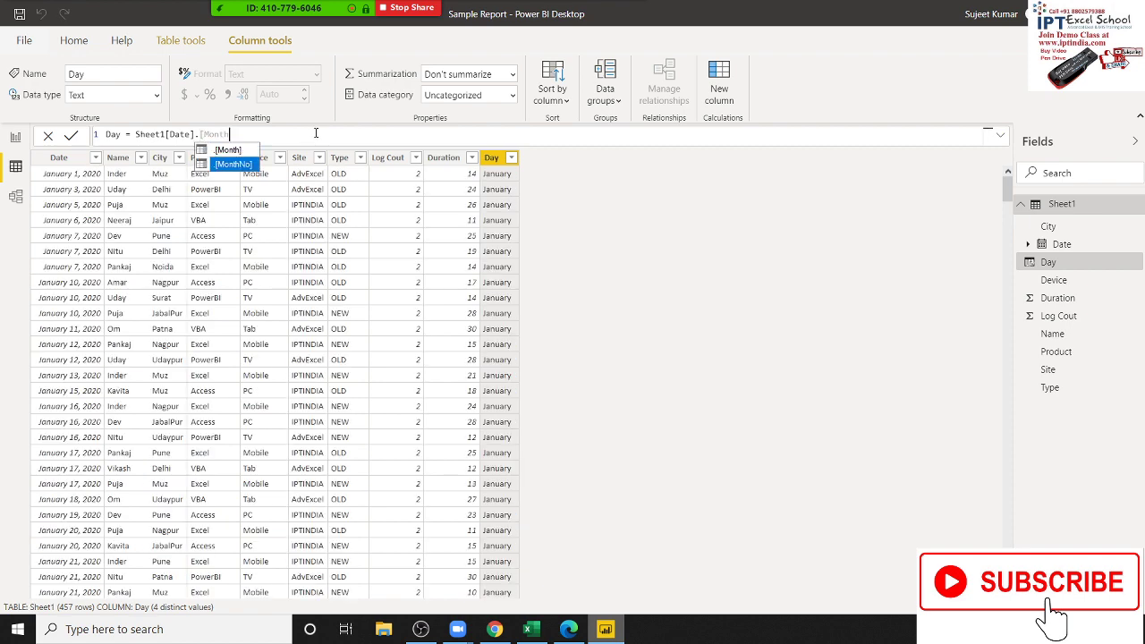
pyautogui.press('Tab')
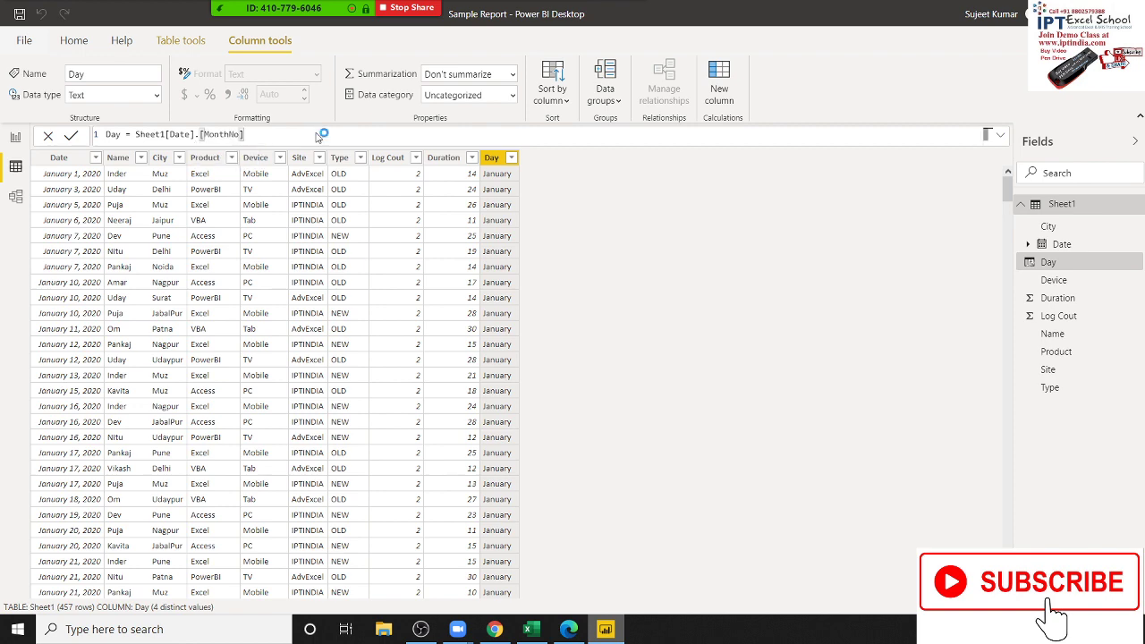
pyautogui.press('Return')
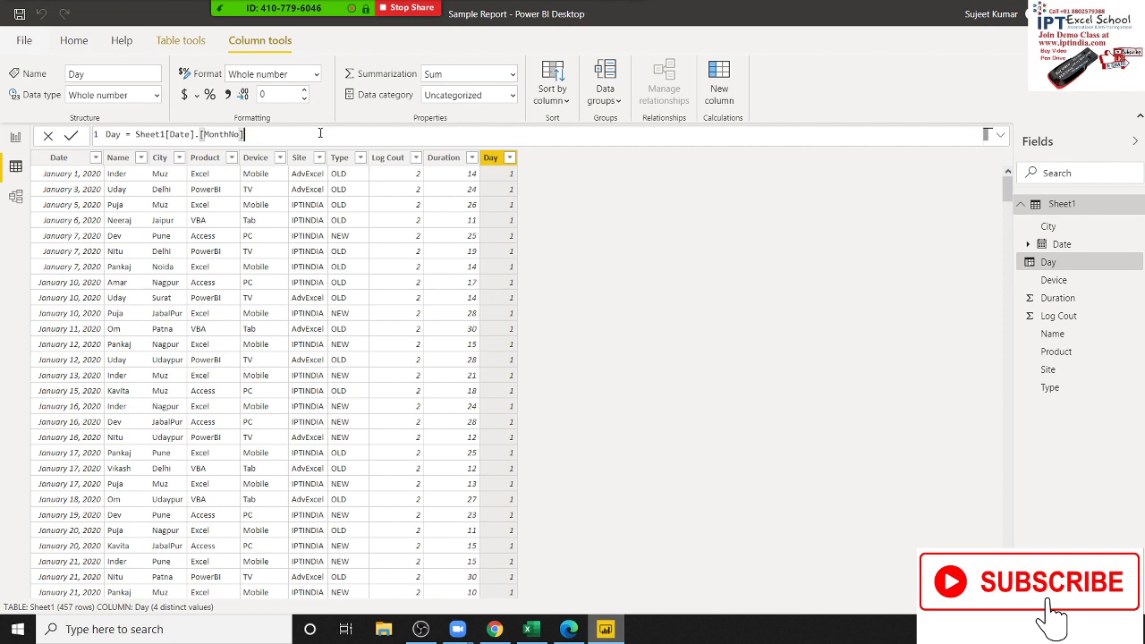
# Change the formula to Sheet1[Date].[Year], removing the stray closing parenthesis
pyautogui.press('BackSpace')
pyautogui.press('BackSpace')
pyautogui.press('BackSpace')
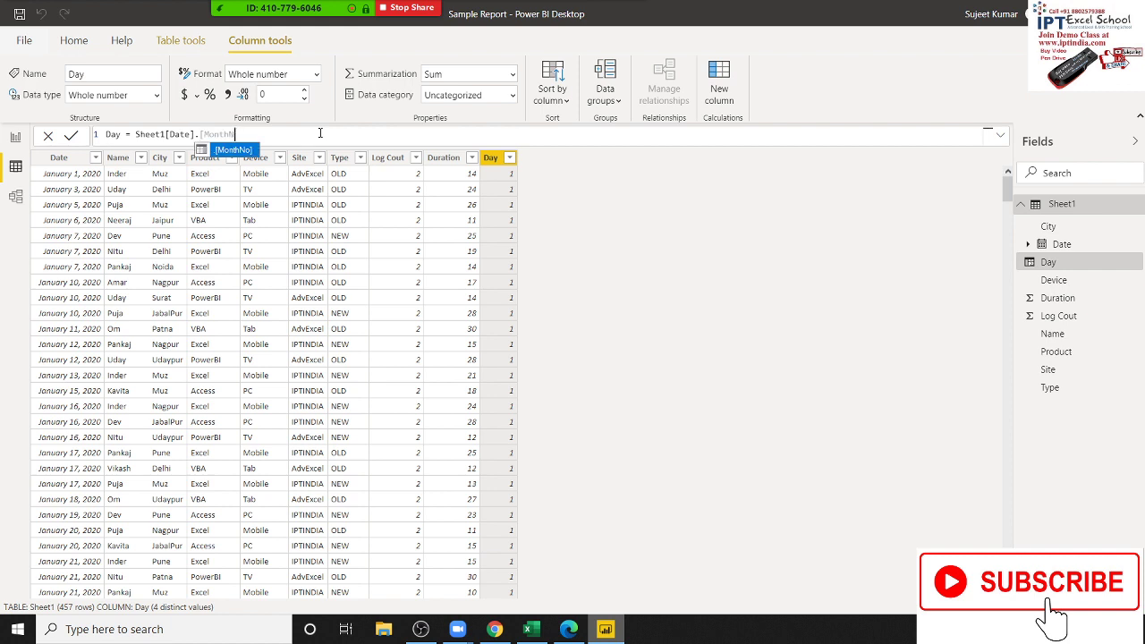
pyautogui.press('BackSpace')
pyautogui.press('BackSpace')
pyautogui.press('BackSpace')
pyautogui.press('BackSpace')
pyautogui.press('BackSpace')
pyautogui.press('BackSpace')
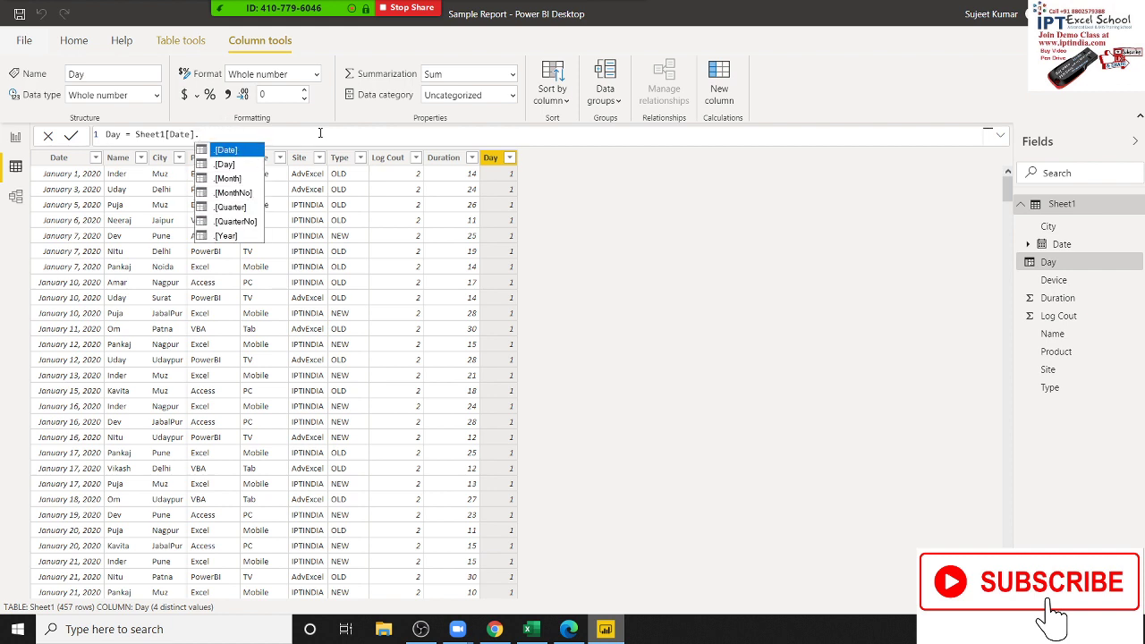
pyautogui.press('Down')
pyautogui.press('Down')
pyautogui.press('Down')
pyautogui.press('Down')
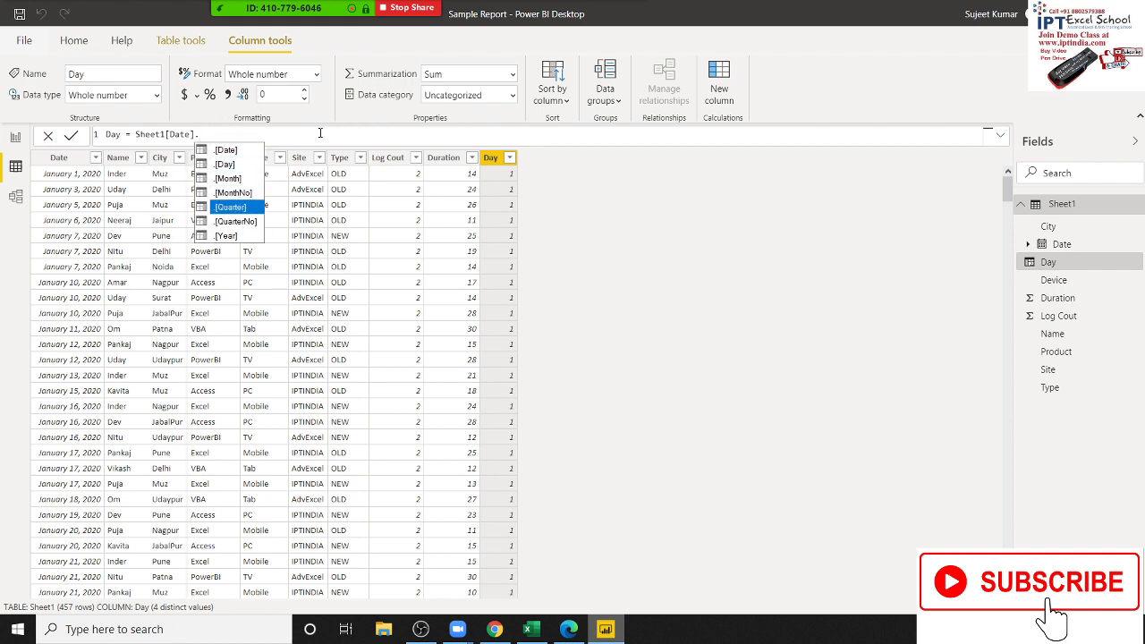
pyautogui.press('Down')
pyautogui.press('Down')
pyautogui.press('Tab')
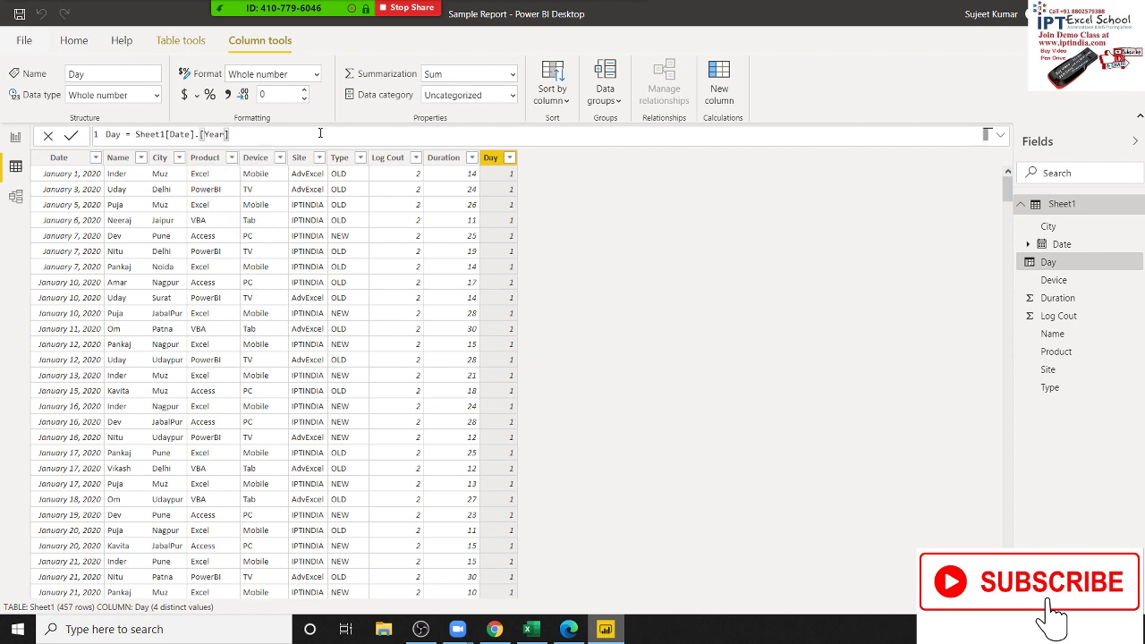
pyautogui.write(')')
pyautogui.press('Return')
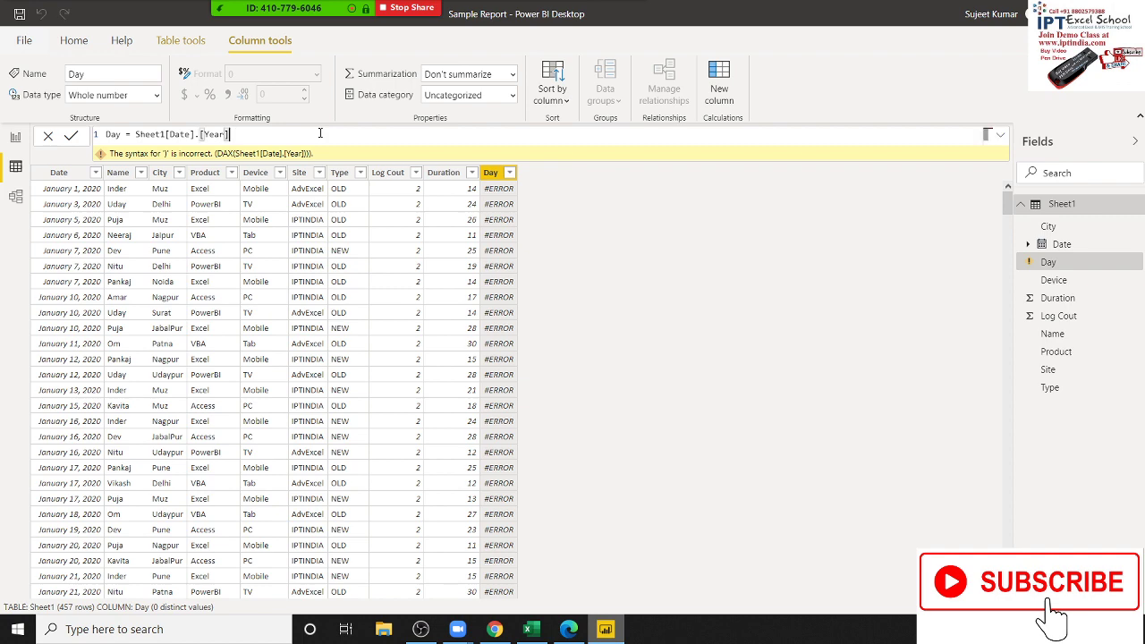
pyautogui.press('BackSpace')
pyautogui.press('Return')
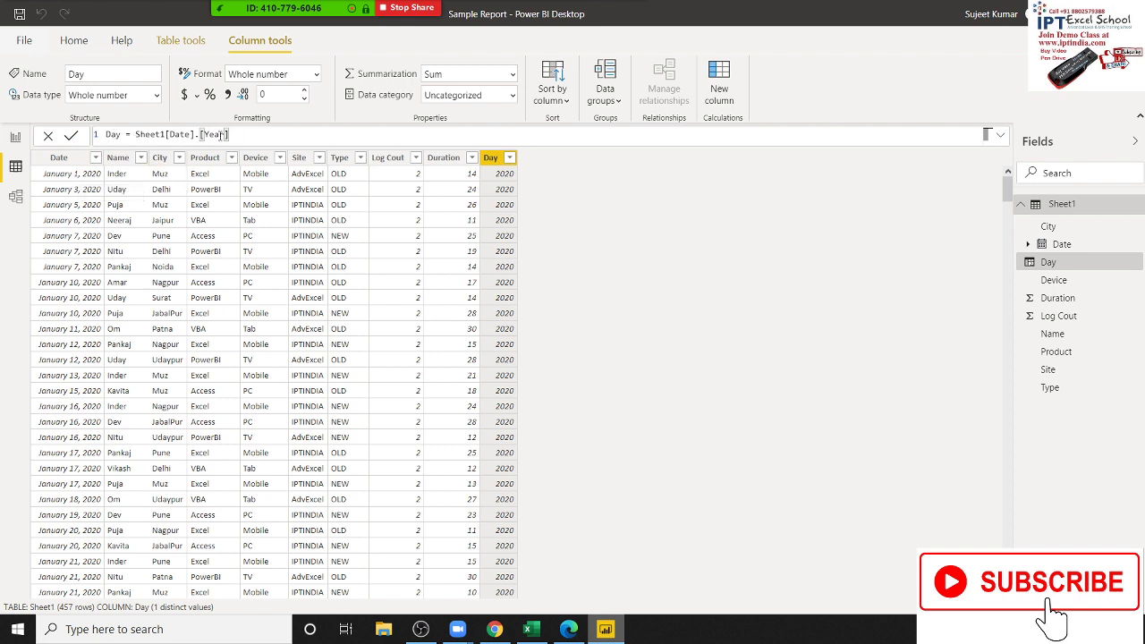
# Change the Day formula to Sheet1[Date]+20
pyautogui.moveTo(231, 134); pyautogui.dragTo(136, 135)
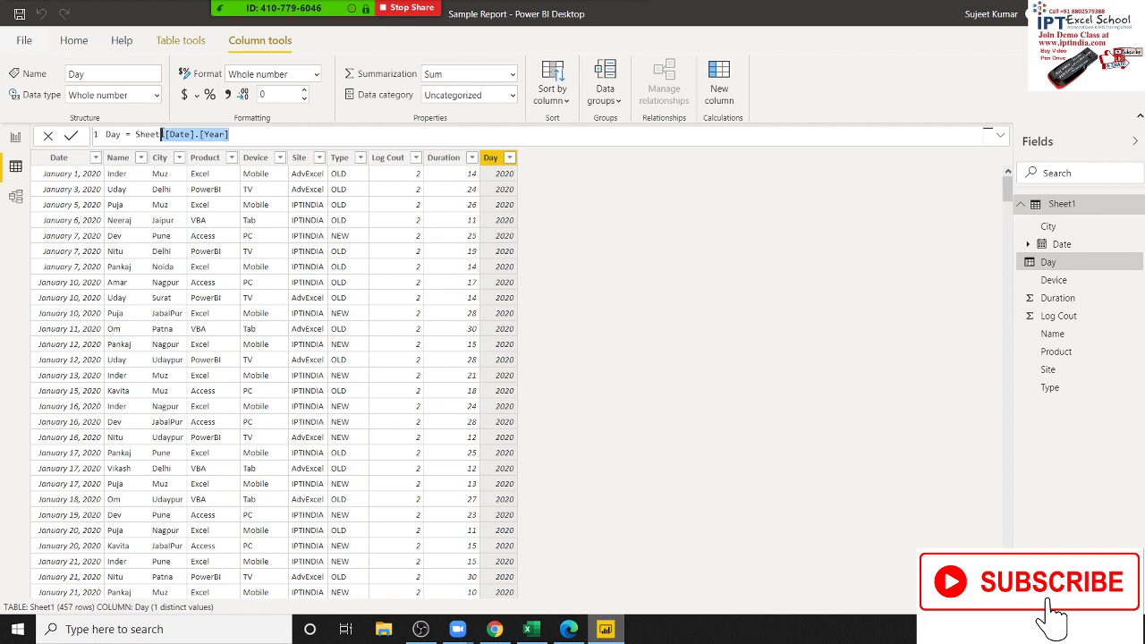
pyautogui.click(254, 134)
pyautogui.press('BackSpace')
pyautogui.press('BackSpace')
pyautogui.press('BackSpace')
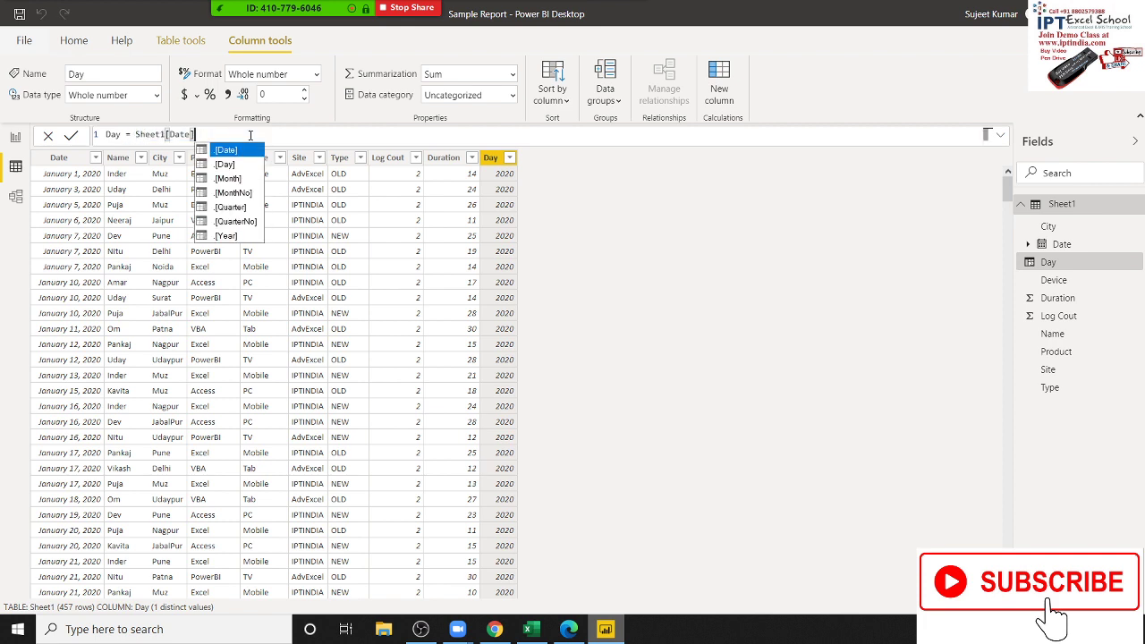
pyautogui.write('+20')
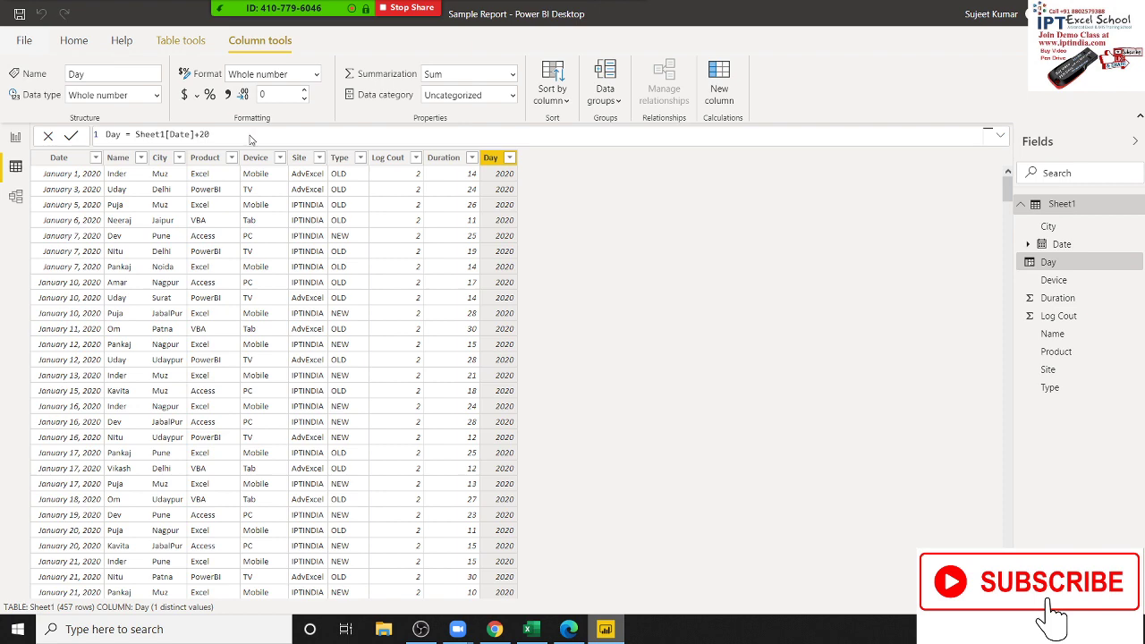
pyautogui.press('Return')
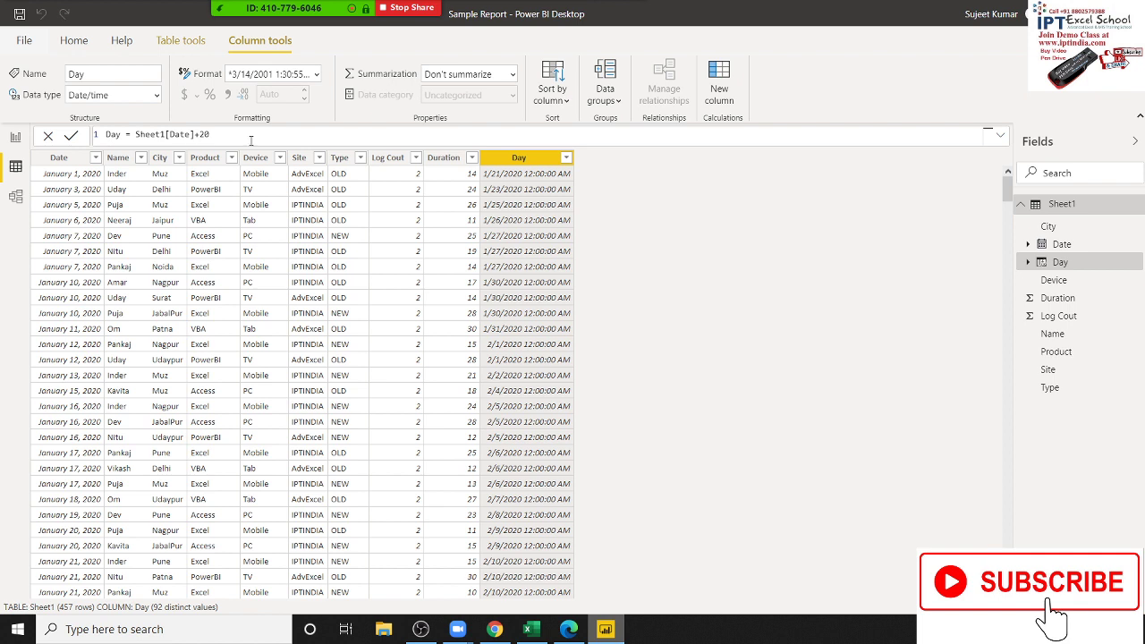
# Replace the expression with EDATE(Sheet1[Date],1)
pyautogui.moveTo(136, 134); pyautogui.dragTo(221, 136)
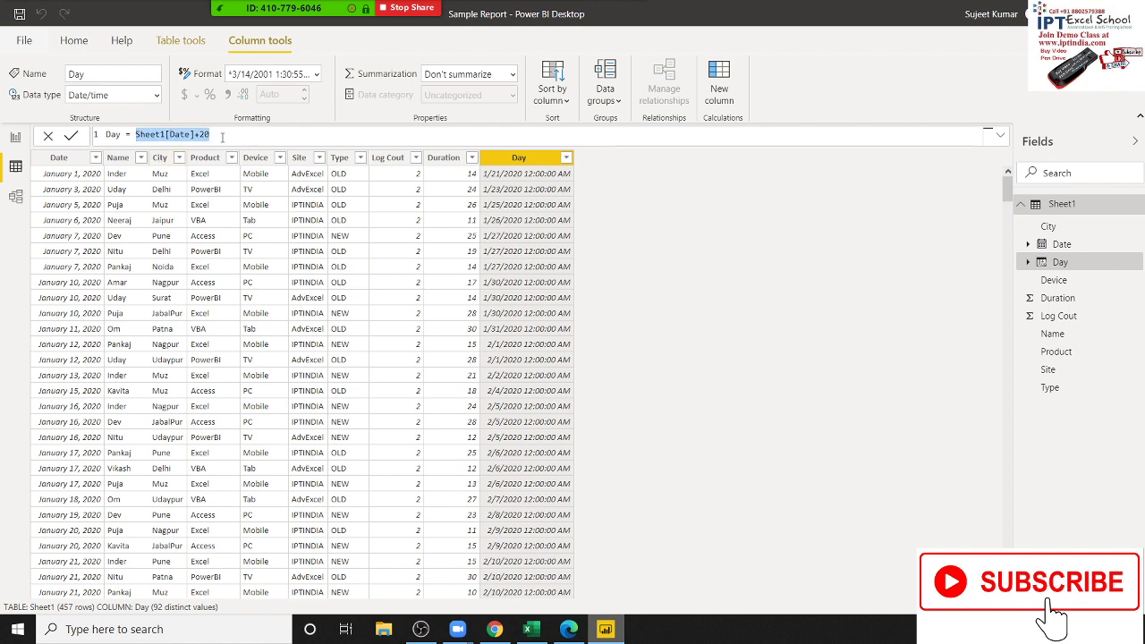
pyautogui.write('e')
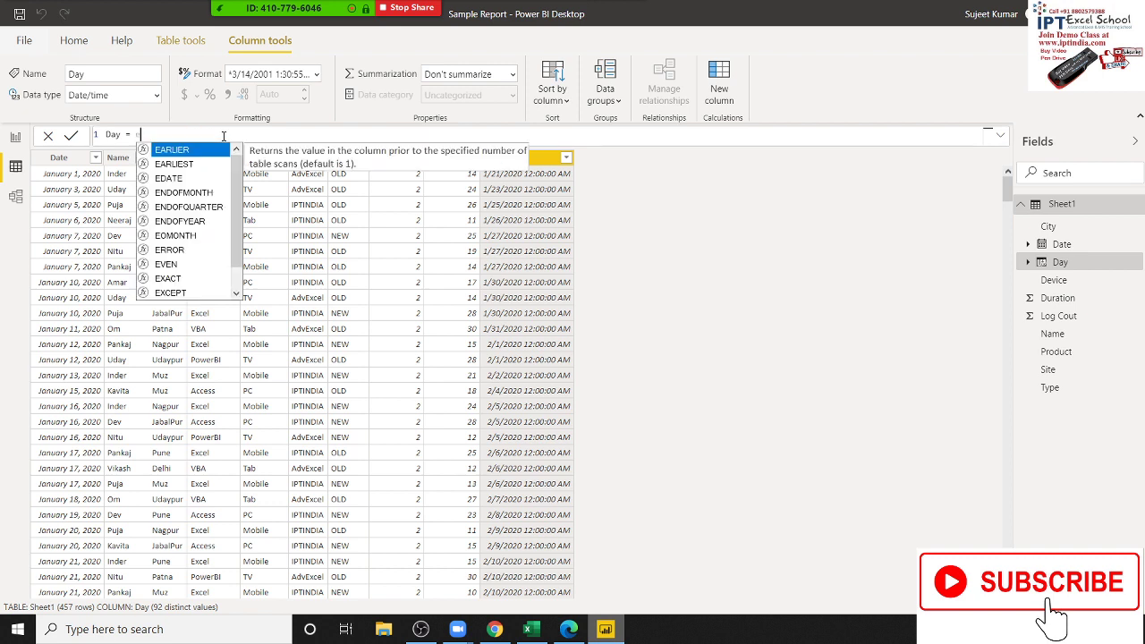
pyautogui.press('Down')
pyautogui.press('Down')
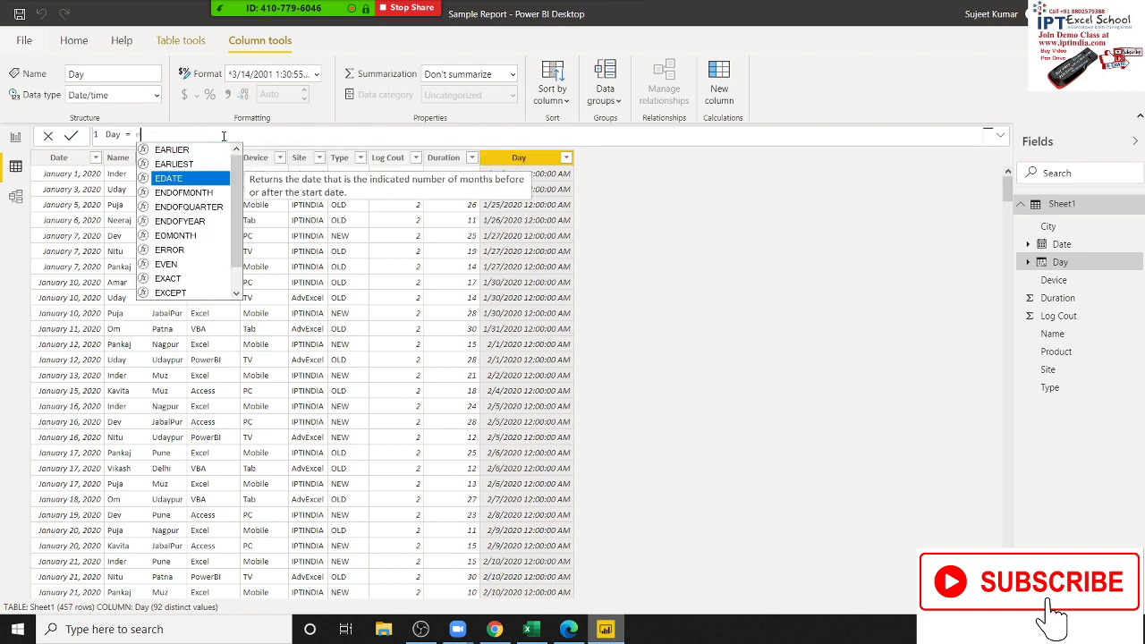
pyautogui.press('Tab')
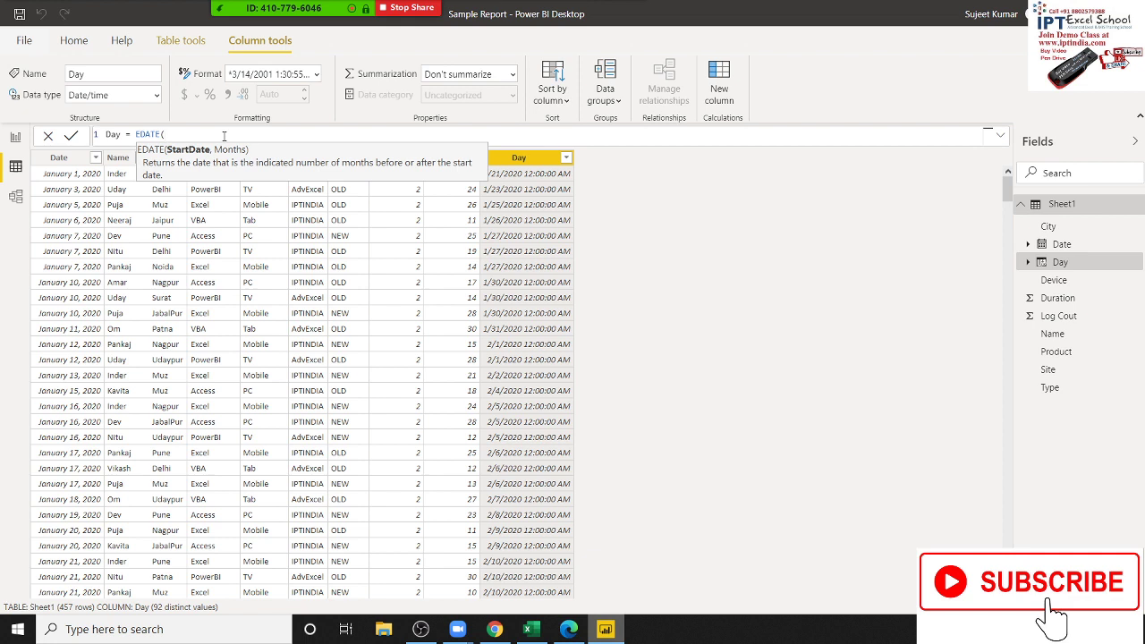
pyautogui.write('s')
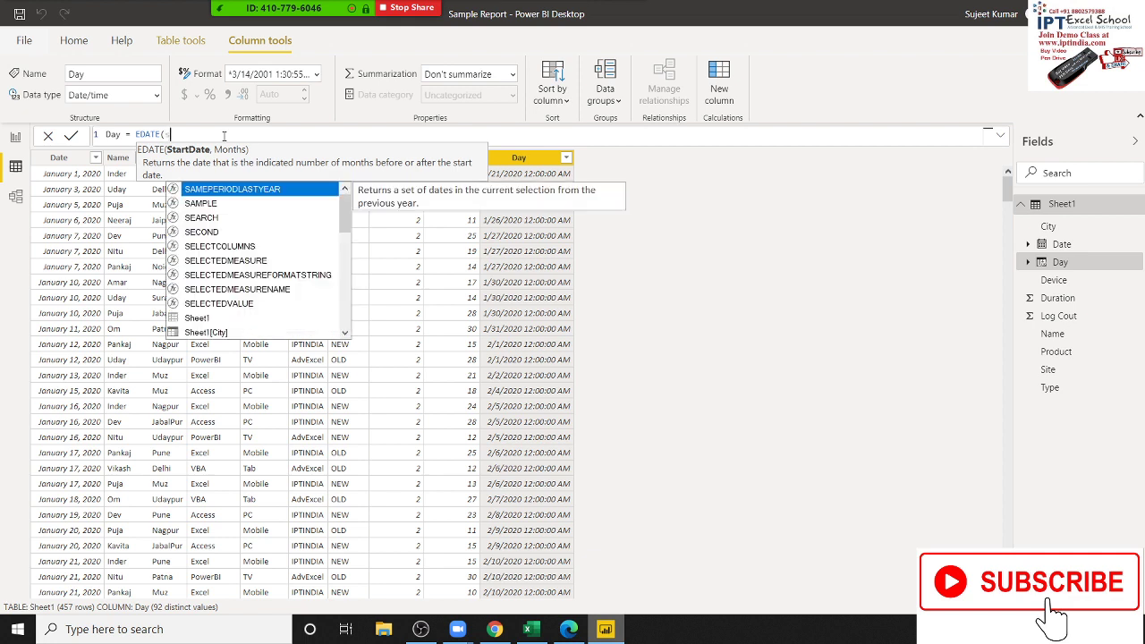
pyautogui.write('h')
pyautogui.press('Down')
pyautogui.press('Down')
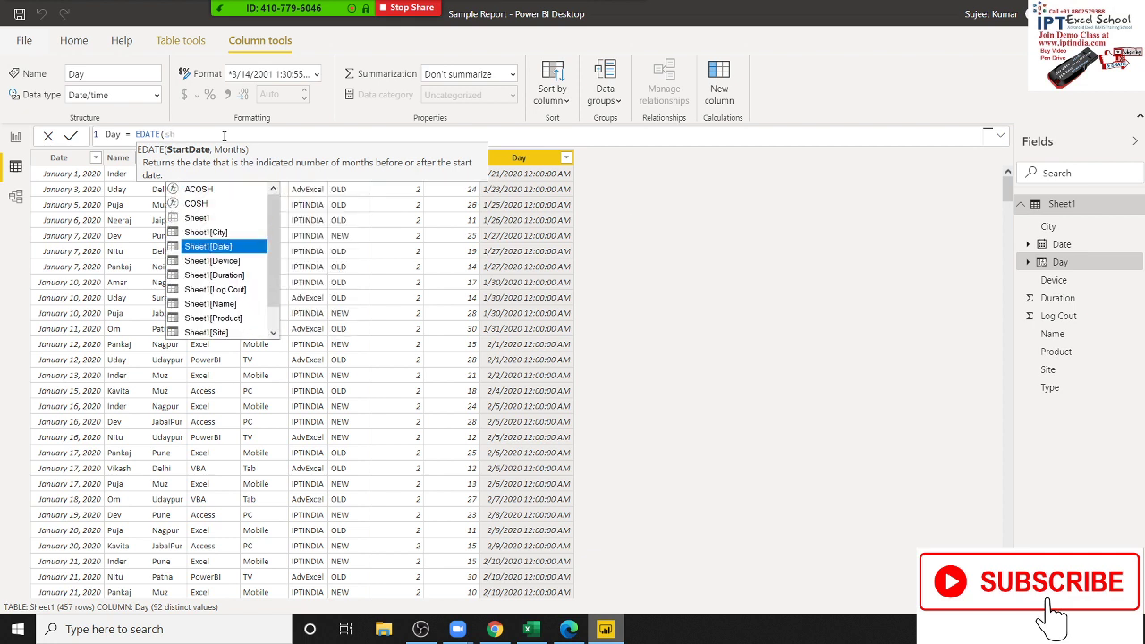
pyautogui.press('Tab')
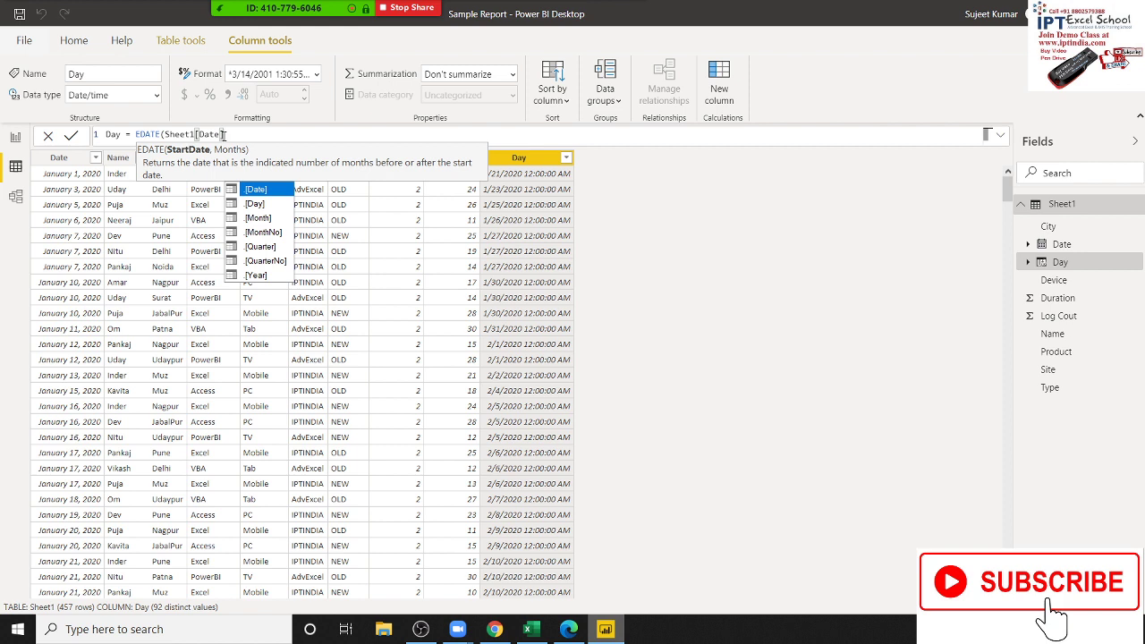
pyautogui.write(',')
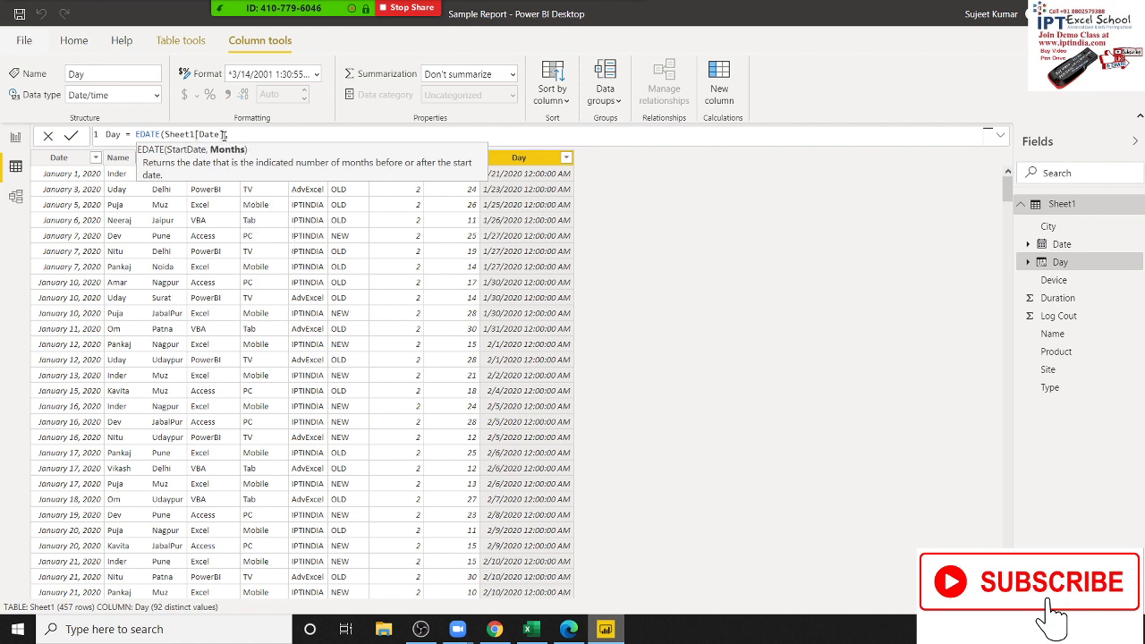
pyautogui.write('1)')
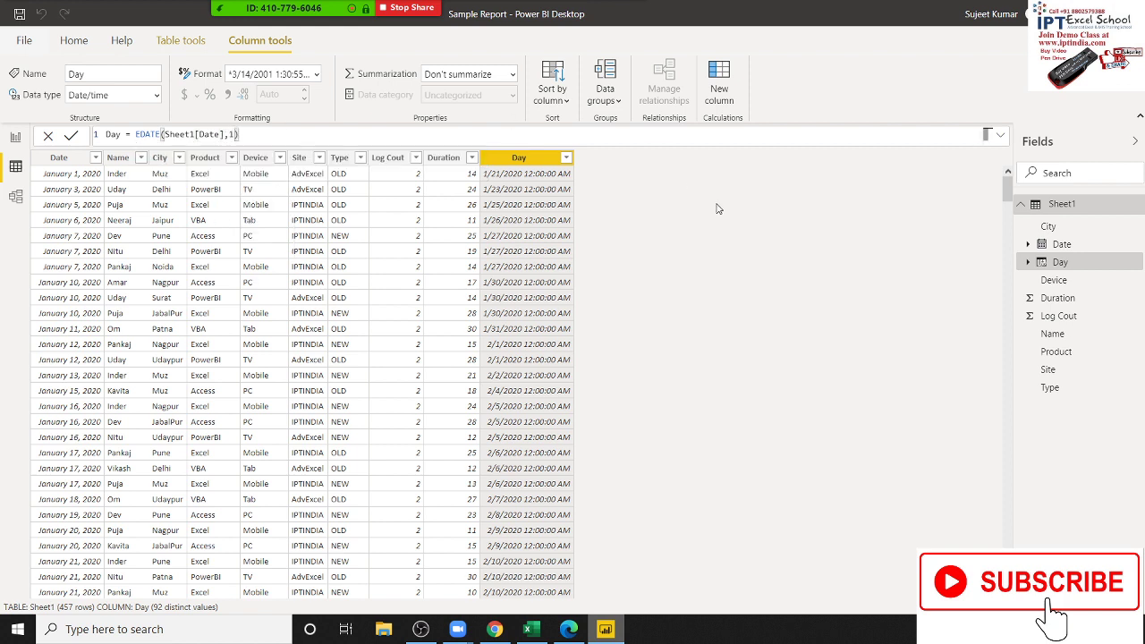
pyautogui.press('Return')
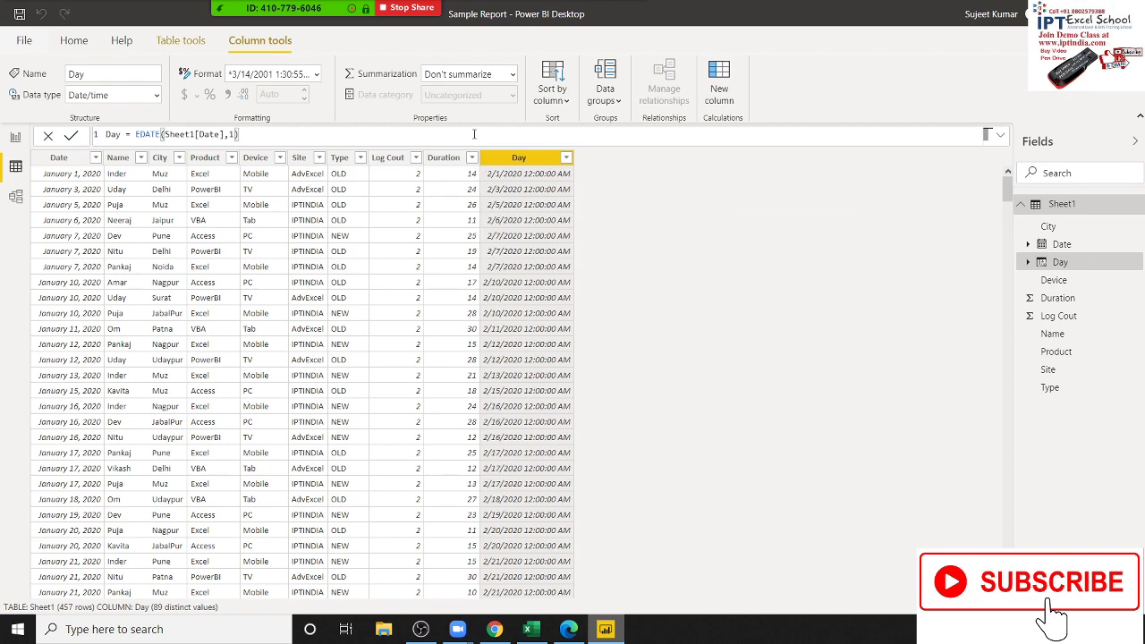
# Change the EDATE month offset to 3, then to -3
pyautogui.doubleClick(231, 134)
pyautogui.write('3')
pyautogui.press('Return')
pyautogui.click(230, 134)
pyautogui.write('-')
pyautogui.press('Return')
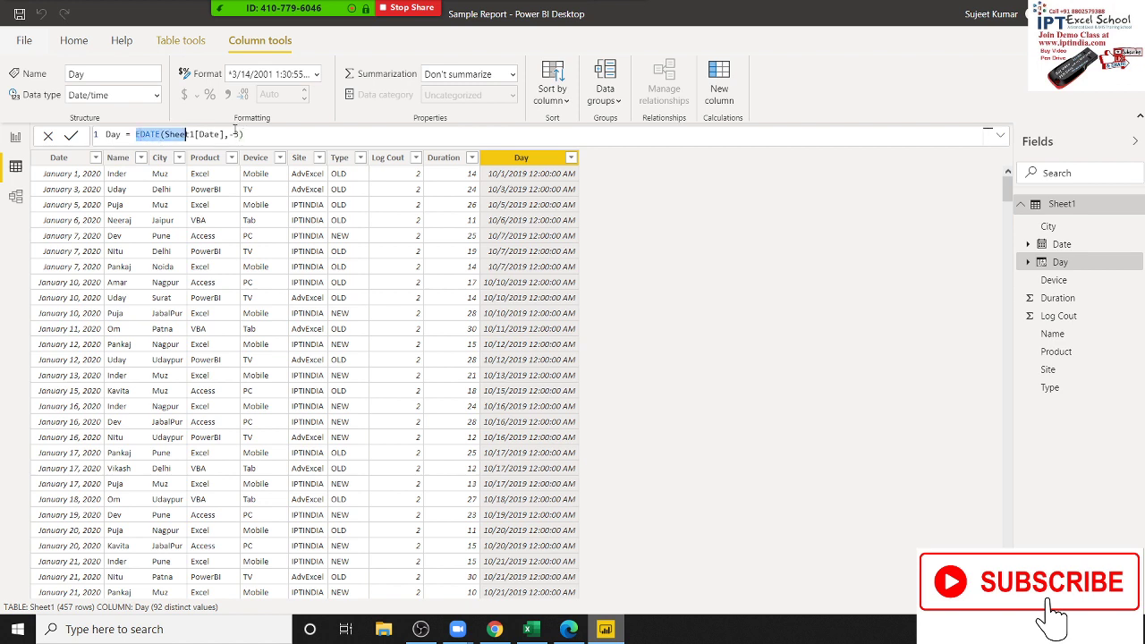
# Replace the EDATE expression with DATE(2020,5,4) so every row shows 5/4/2020
pyautogui.moveTo(136, 134); pyautogui.dragTo(106, 135)
pyautogui.keyDown('shift'); pyautogui.click(258, 134); pyautogui.keyUp('shift')
pyautogui.write('date')
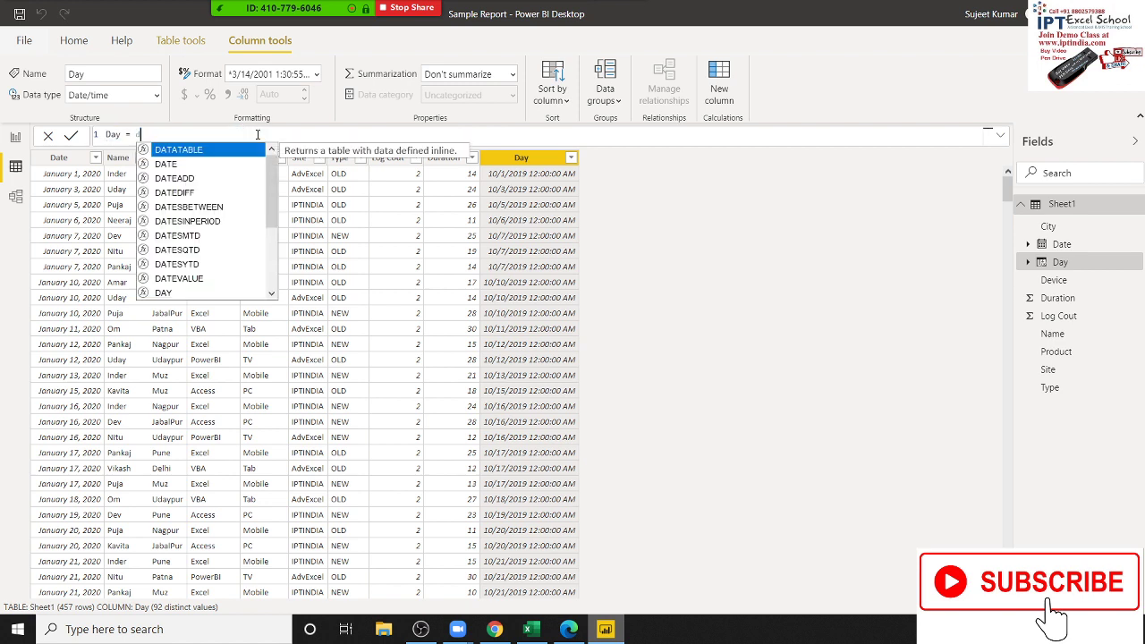
pyautogui.press('Tab')
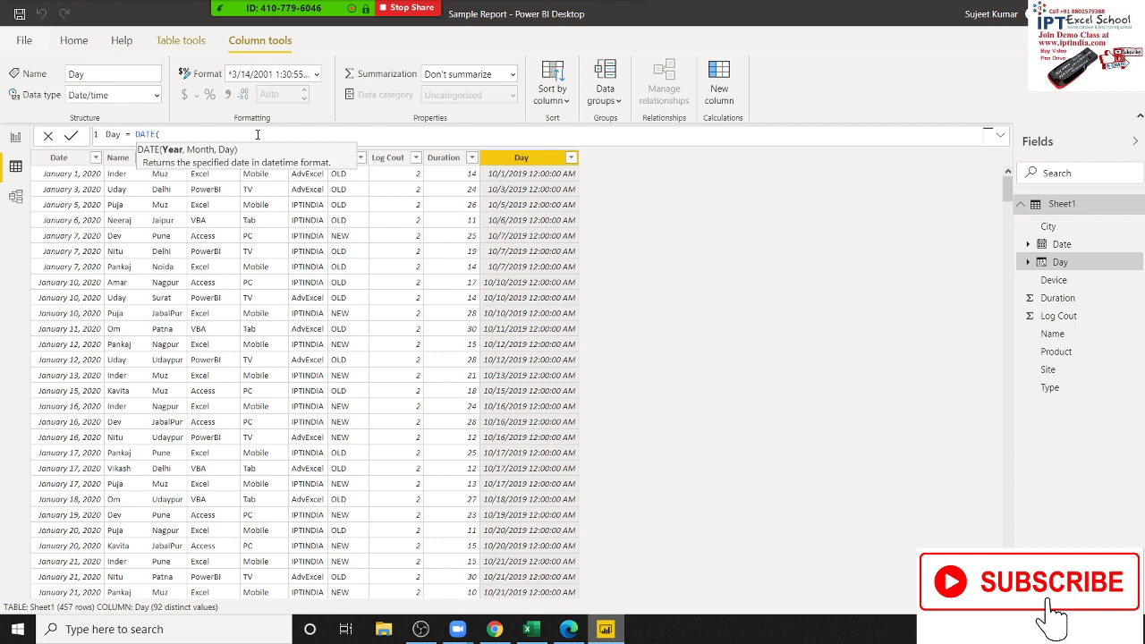
pyautogui.write('20')
pyautogui.write('20,')
pyautogui.write('5')
pyautogui.write(',4)')
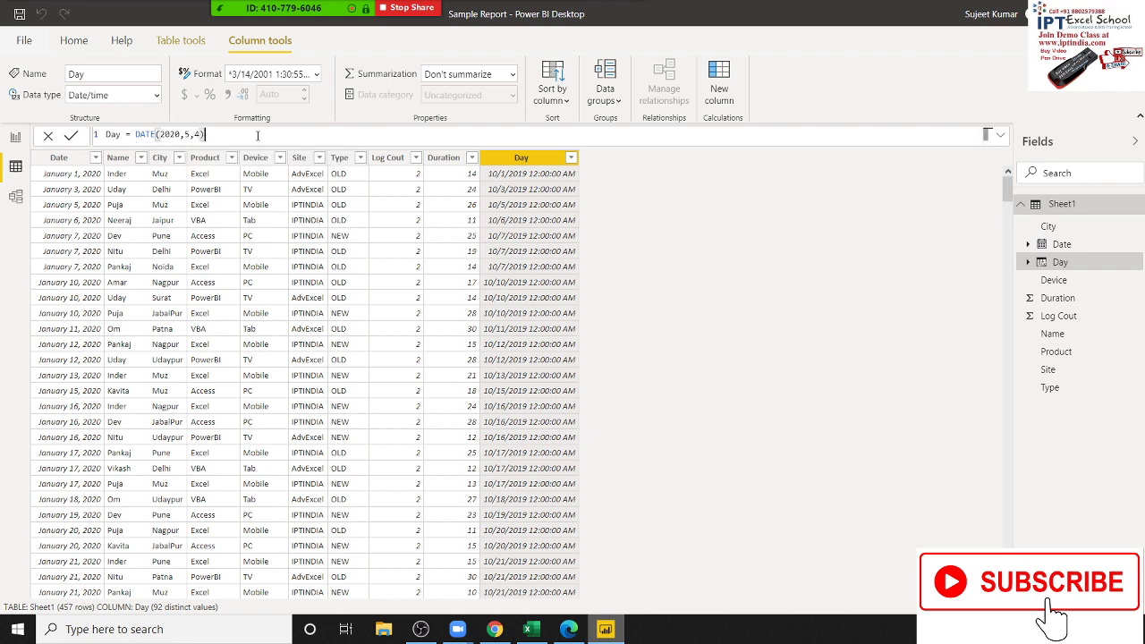
pyautogui.press('Return')
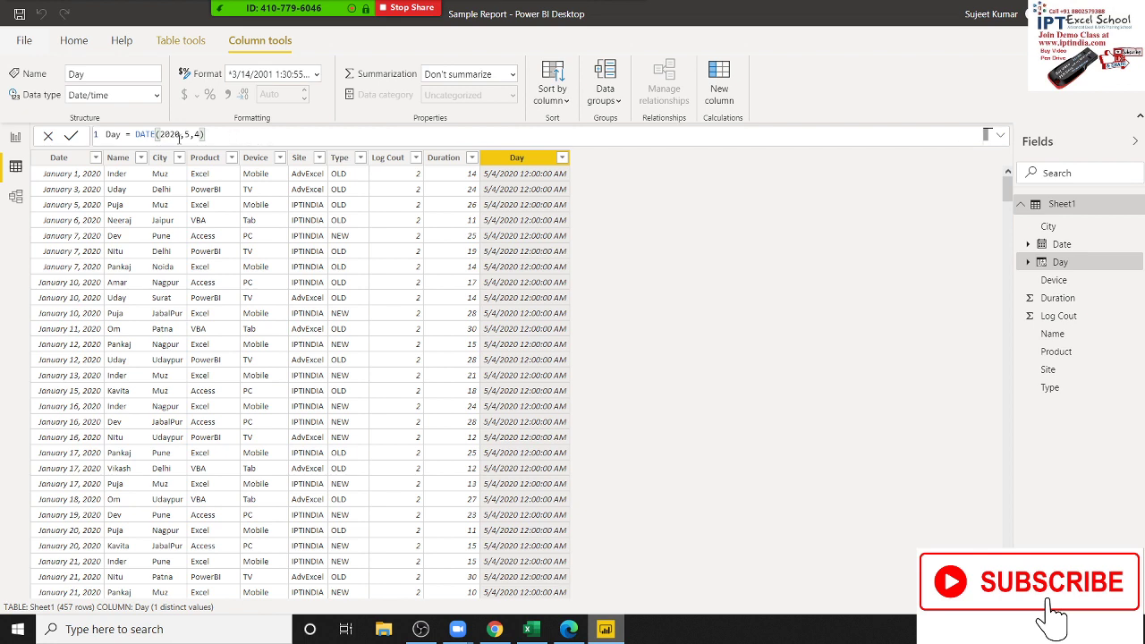
# Replace the fixed year 2020 with YEAR(Sheet1[Date])
pyautogui.doubleClick(179, 135)
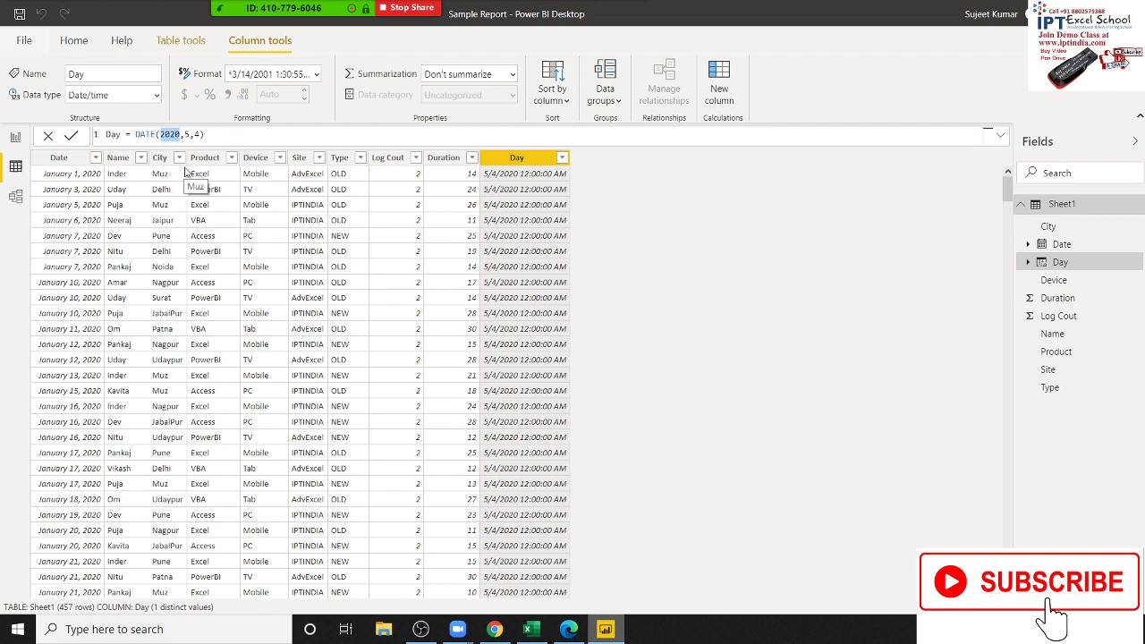
pyautogui.write('yea')
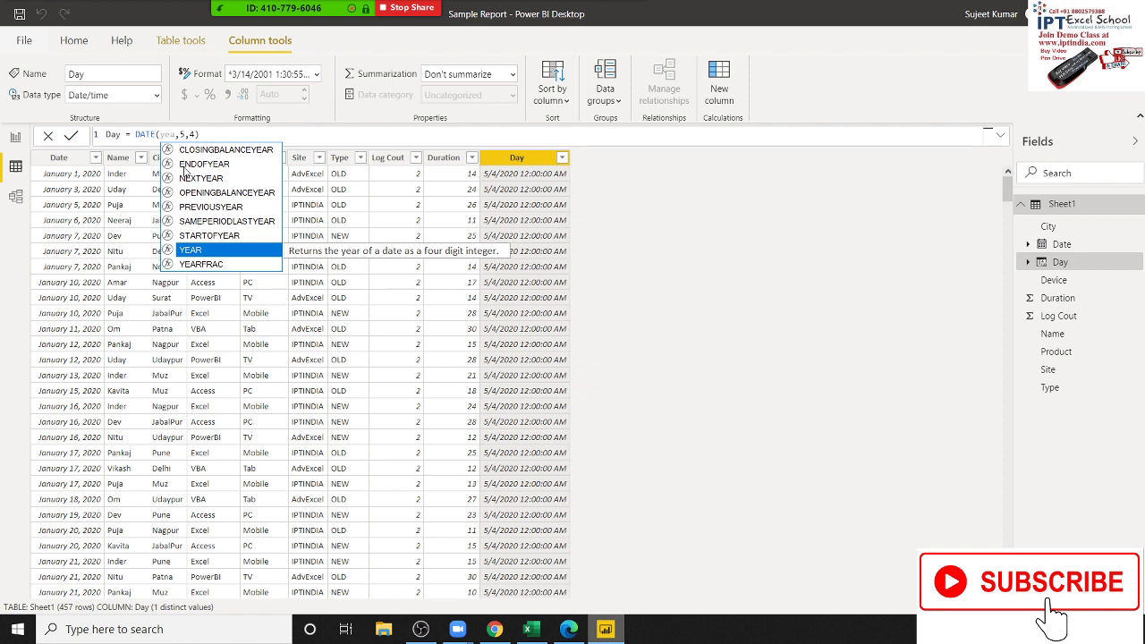
pyautogui.press('Tab')
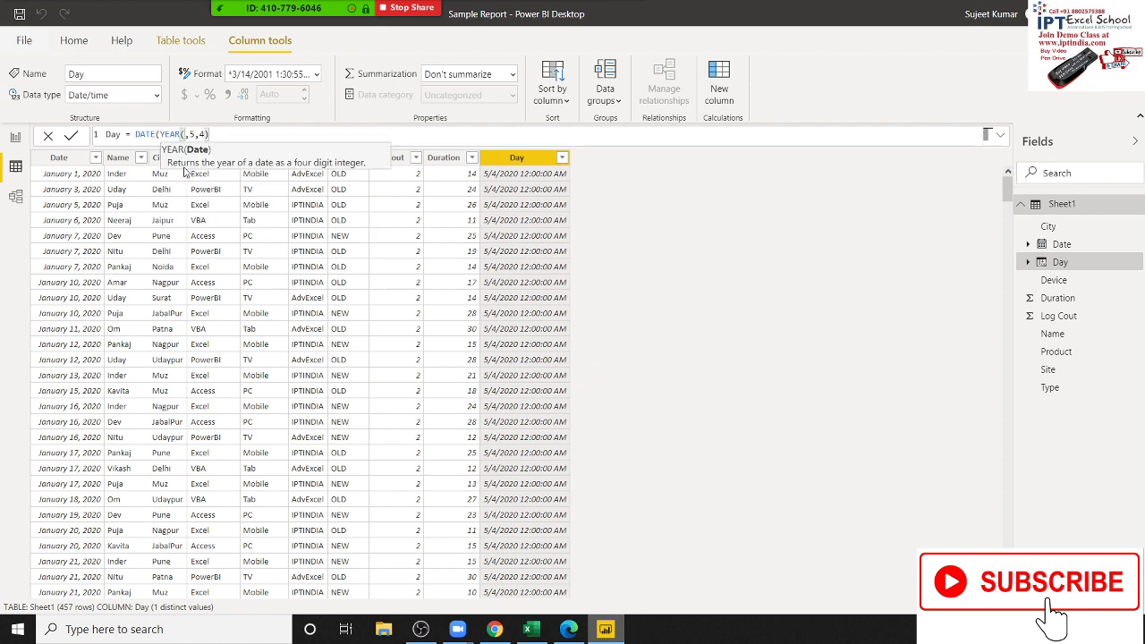
pyautogui.write('s')
pyautogui.press('Down')
pyautogui.press('Down')
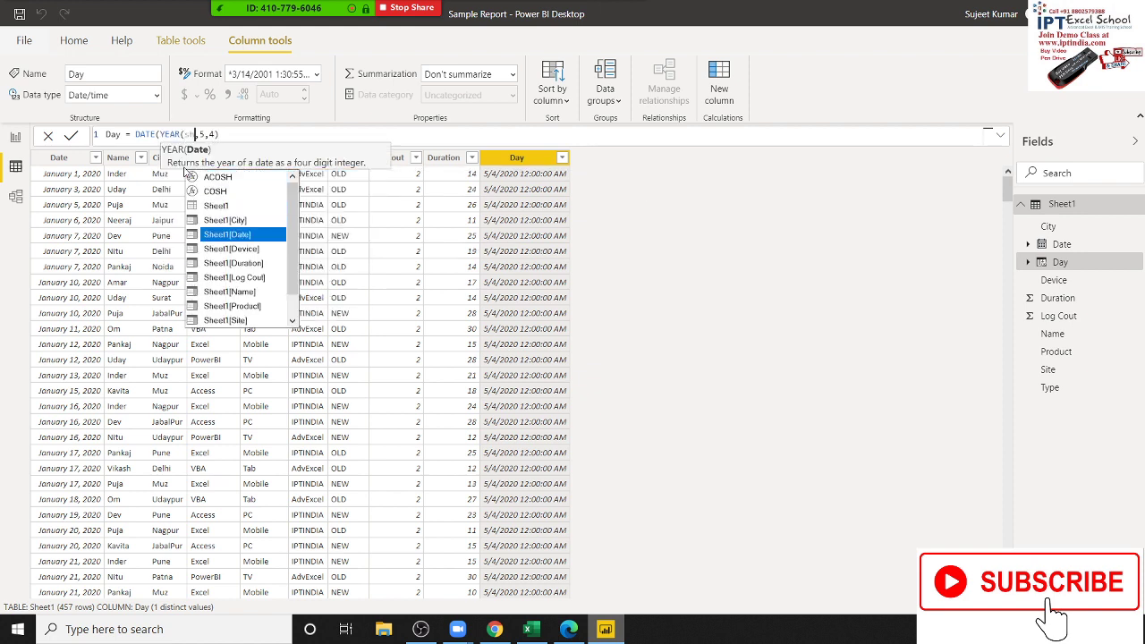
pyautogui.press('Tab')
pyautogui.press('Escape')
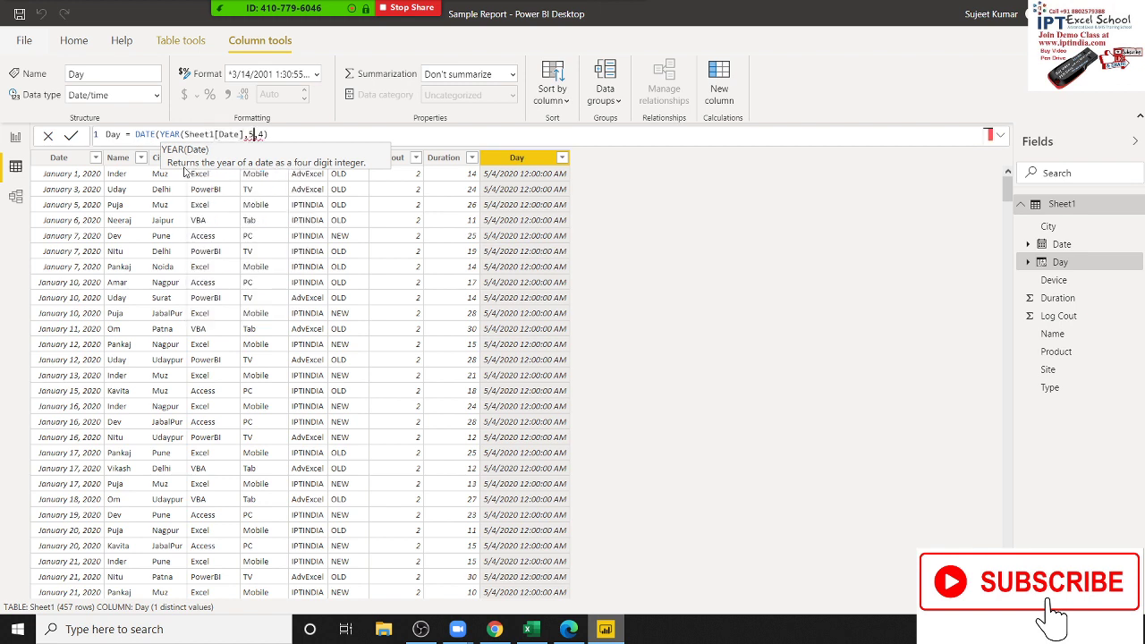
# Replace the fixed month 5 with Sheet1[Date].[MonthNo]
pyautogui.press('Right')
pyautogui.press('Delete')
pyautogui.write('date')
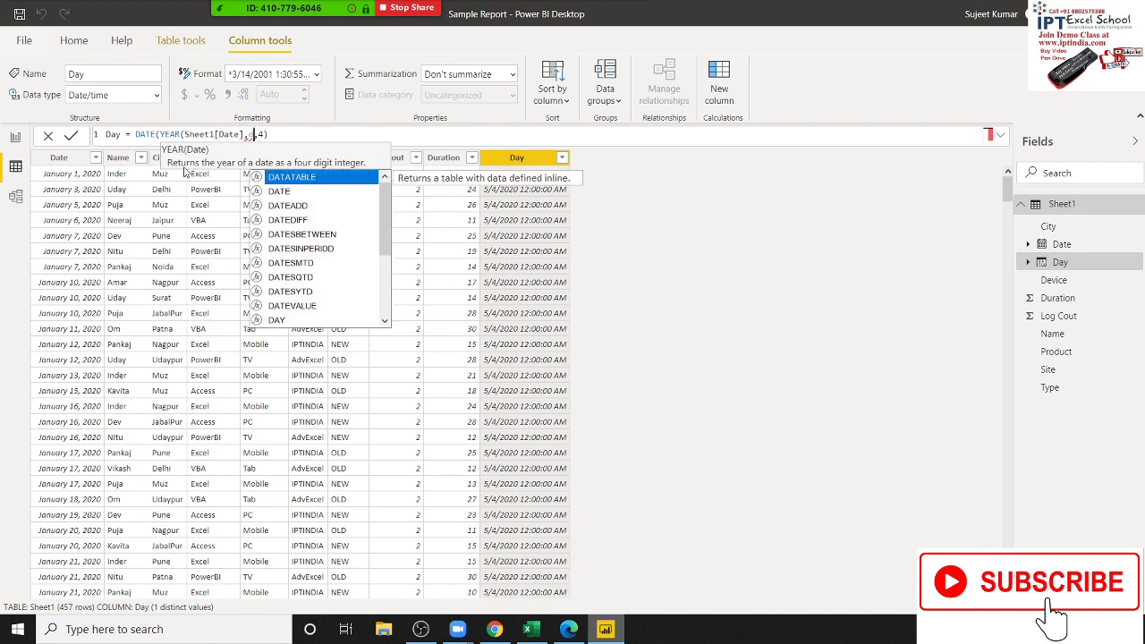
pyautogui.press('BackSpace')
pyautogui.press('BackSpace')
pyautogui.press('BackSpace')
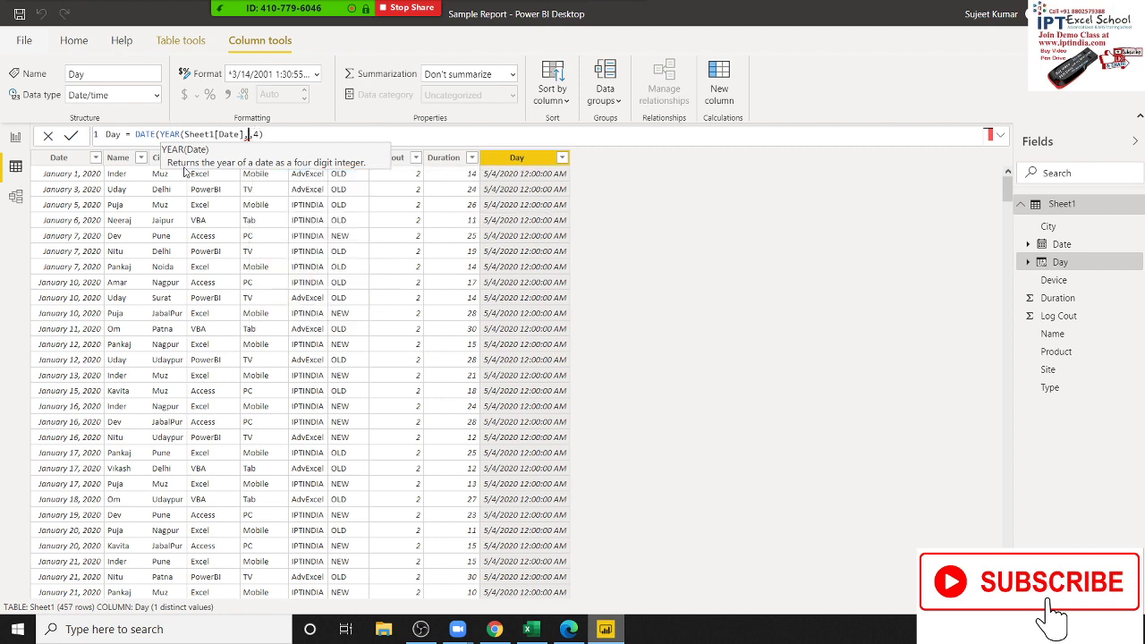
pyautogui.press('Down')
pyautogui.press('Down')
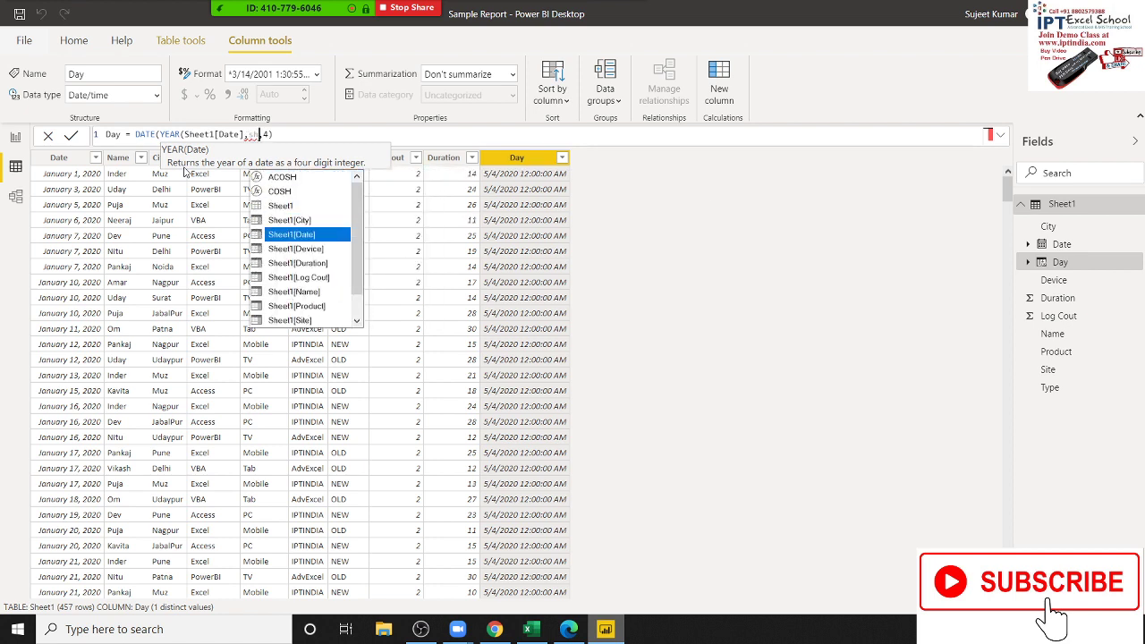
pyautogui.press('Tab')
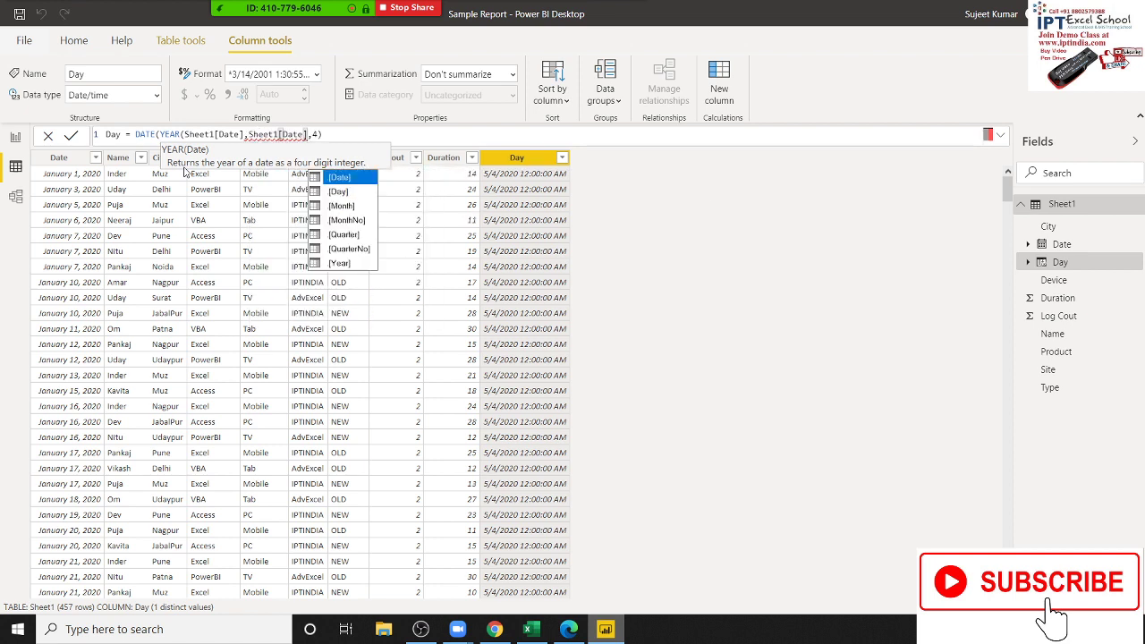
pyautogui.press('Down')
pyautogui.press('Down')
pyautogui.press('Down')
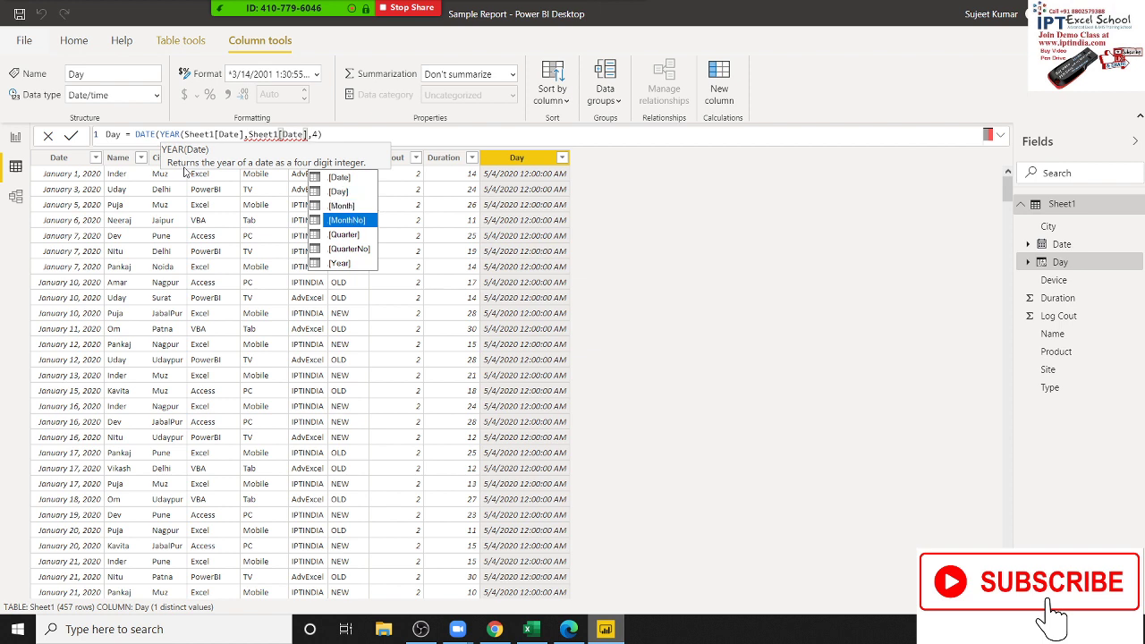
pyautogui.press('Tab')
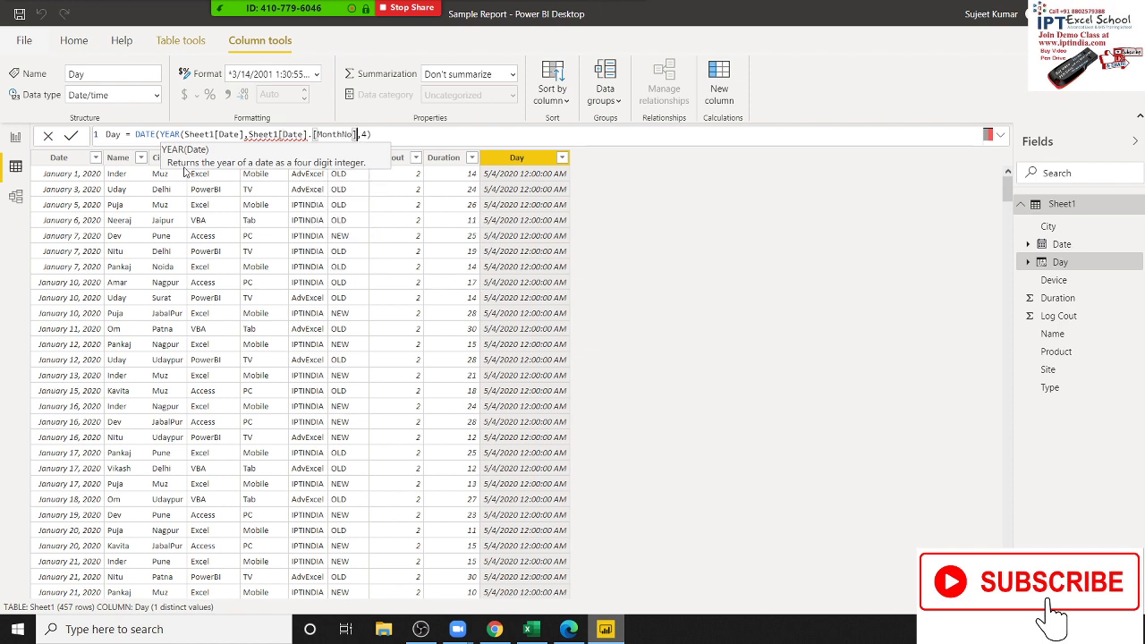
# Replace the fixed day 4 with Sheet1[Date].[Day]
pyautogui.press('BackSpace')
pyautogui.write('sh')
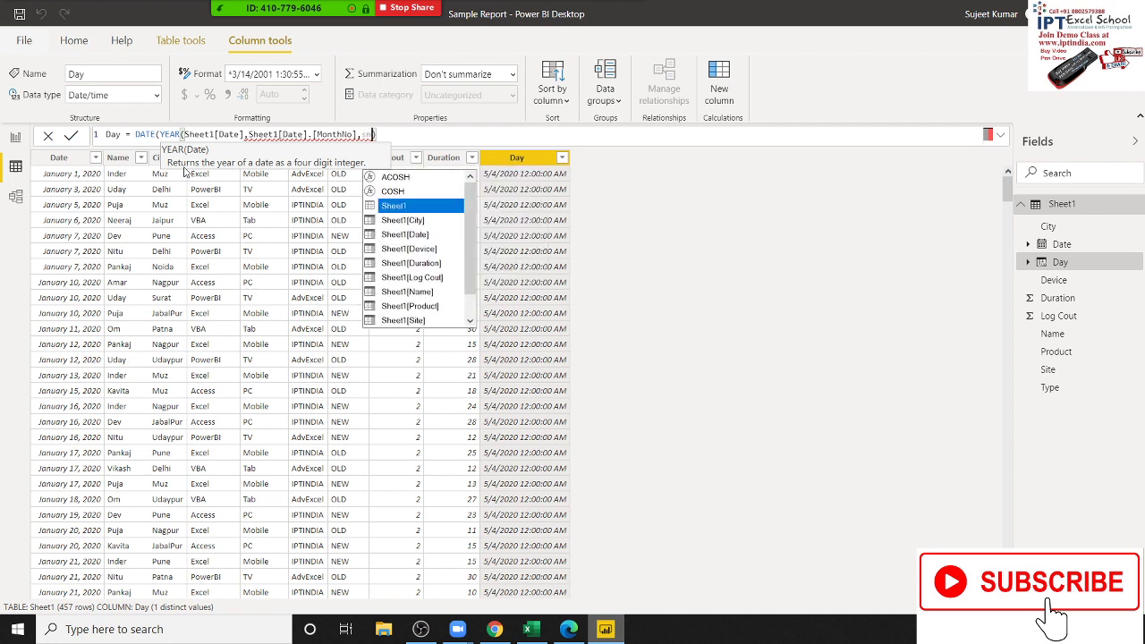
pyautogui.press('Down')
pyautogui.press('Down')
pyautogui.press('Tab')
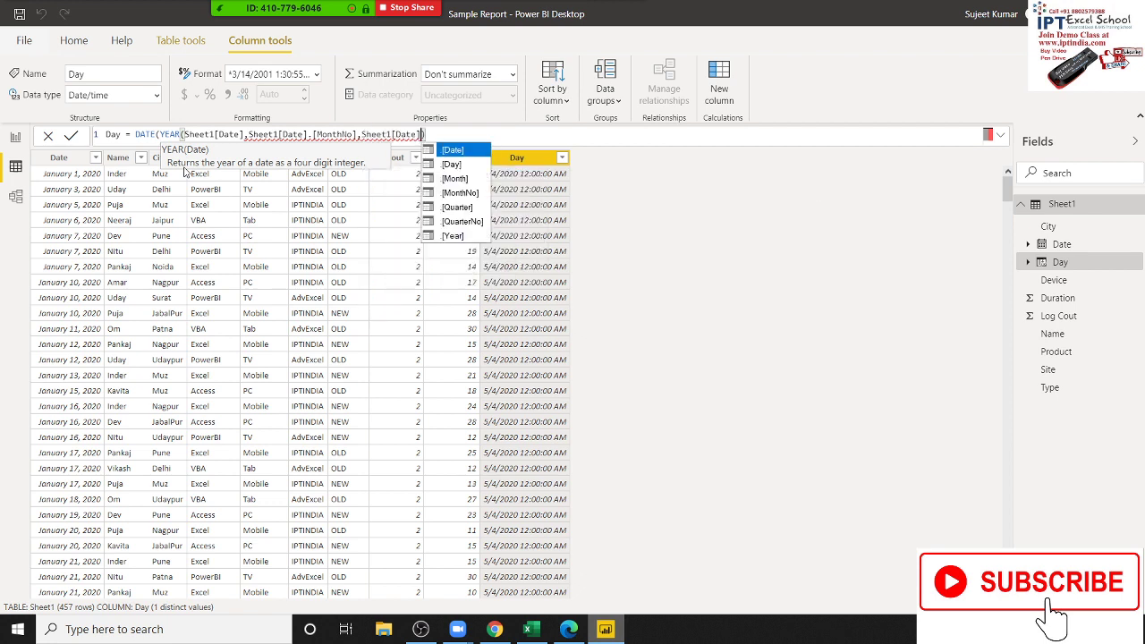
pyautogui.press('Down')
pyautogui.press('Tab')
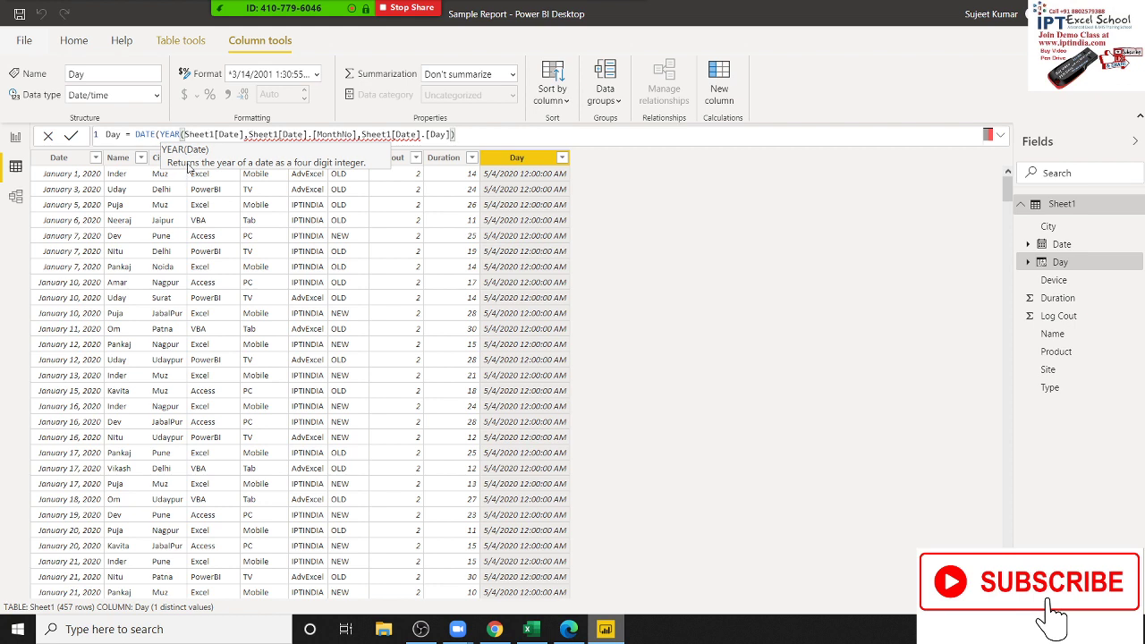
# Add 2 to the year, 4 to MonthNo and 22 to the day
pyautogui.click(244, 135)
pyautogui.write(')+')
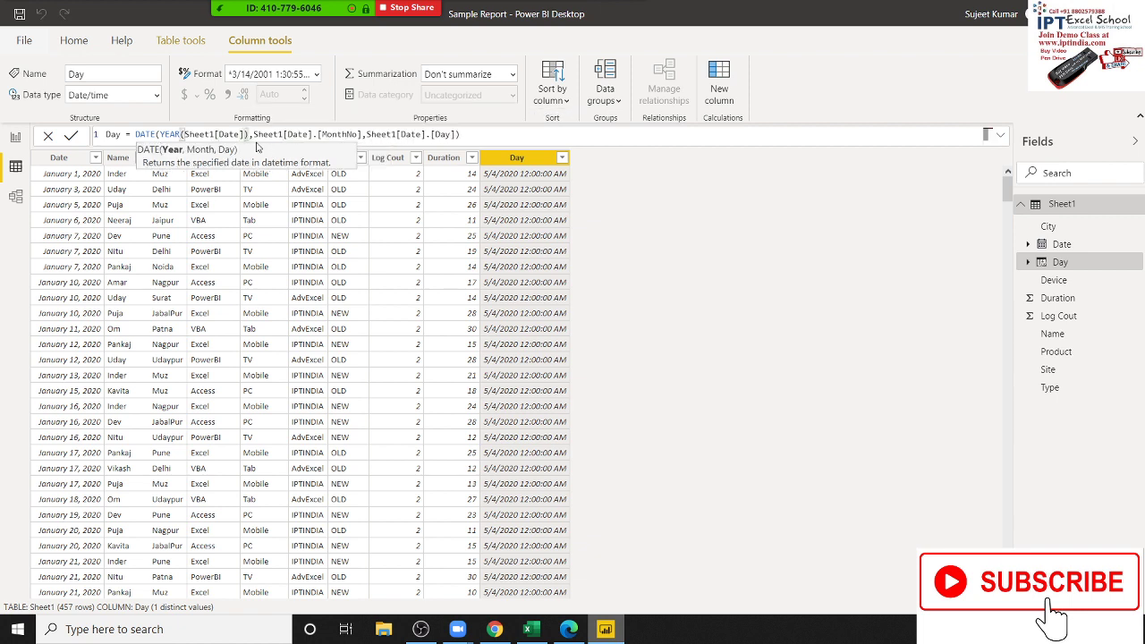
pyautogui.write('2')
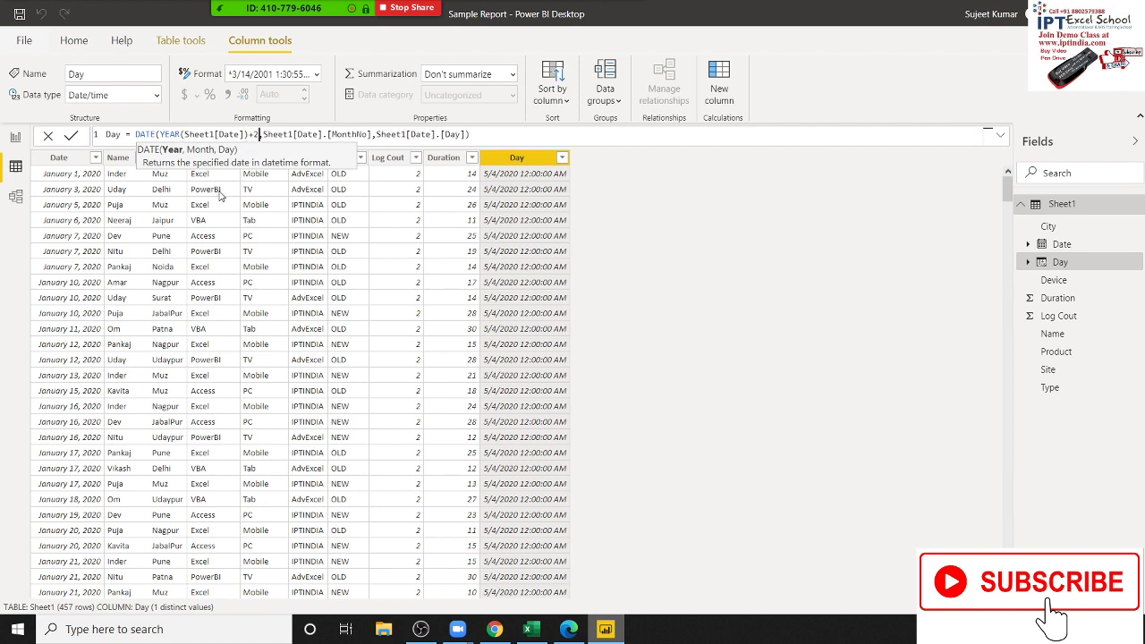
pyautogui.click(372, 136)
pyautogui.write('+4')
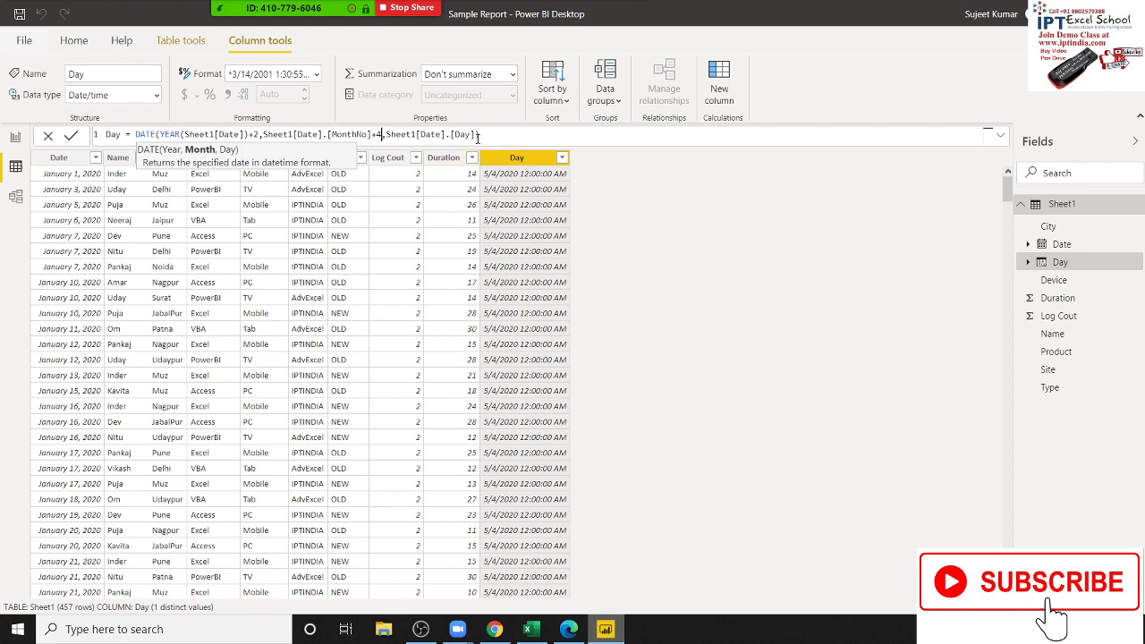
pyautogui.click(479, 135)
pyautogui.write('+')
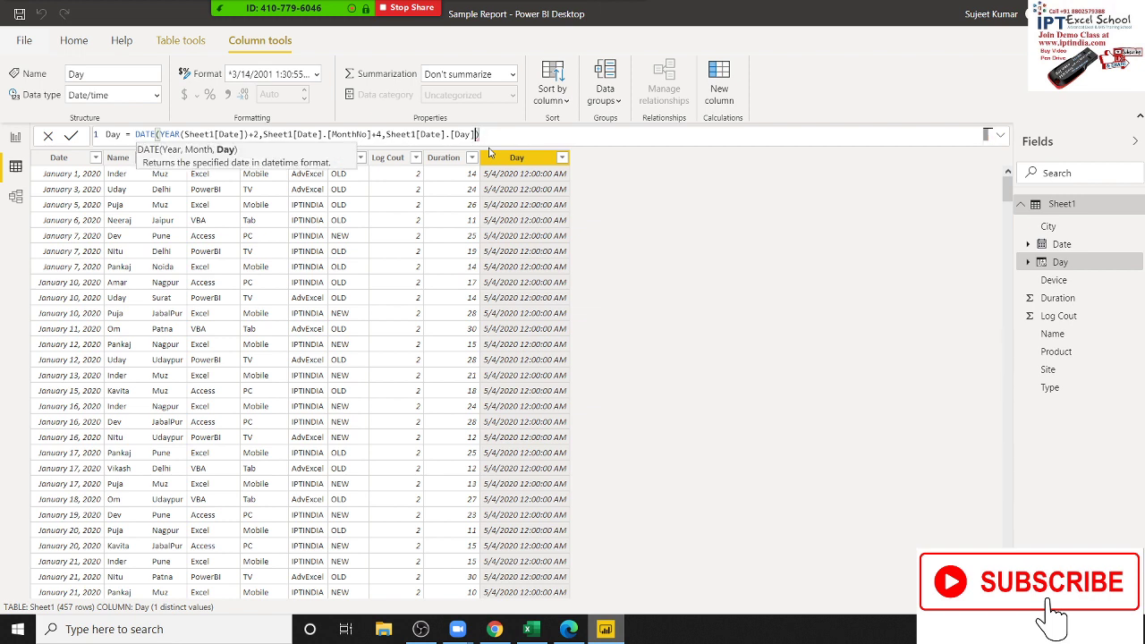
pyautogui.write('22')
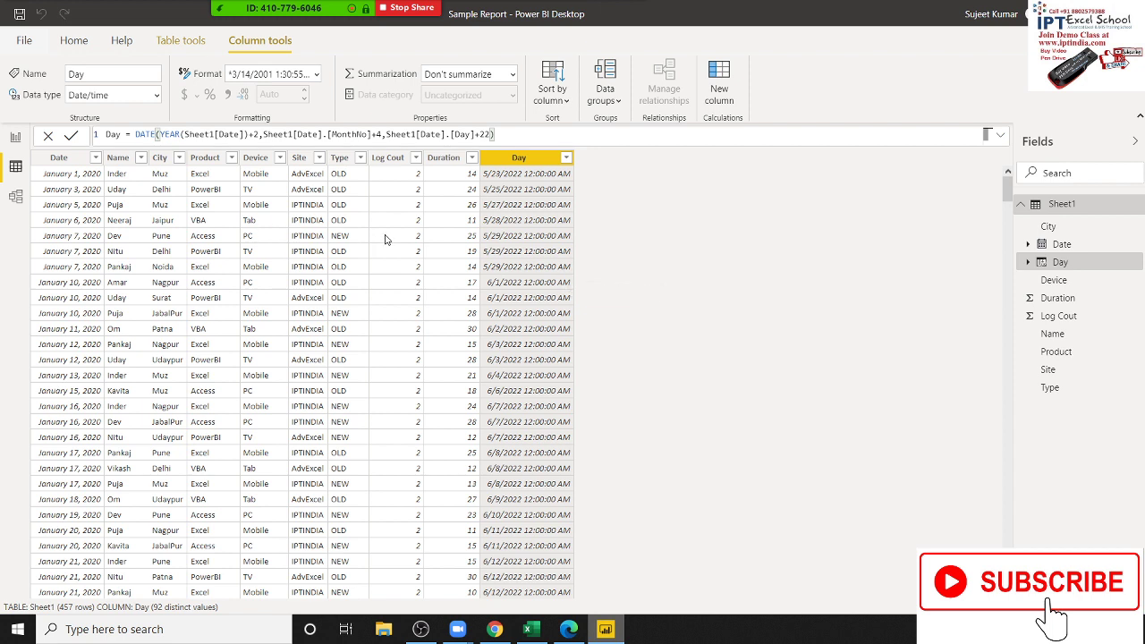
pyautogui.click(528, 279)
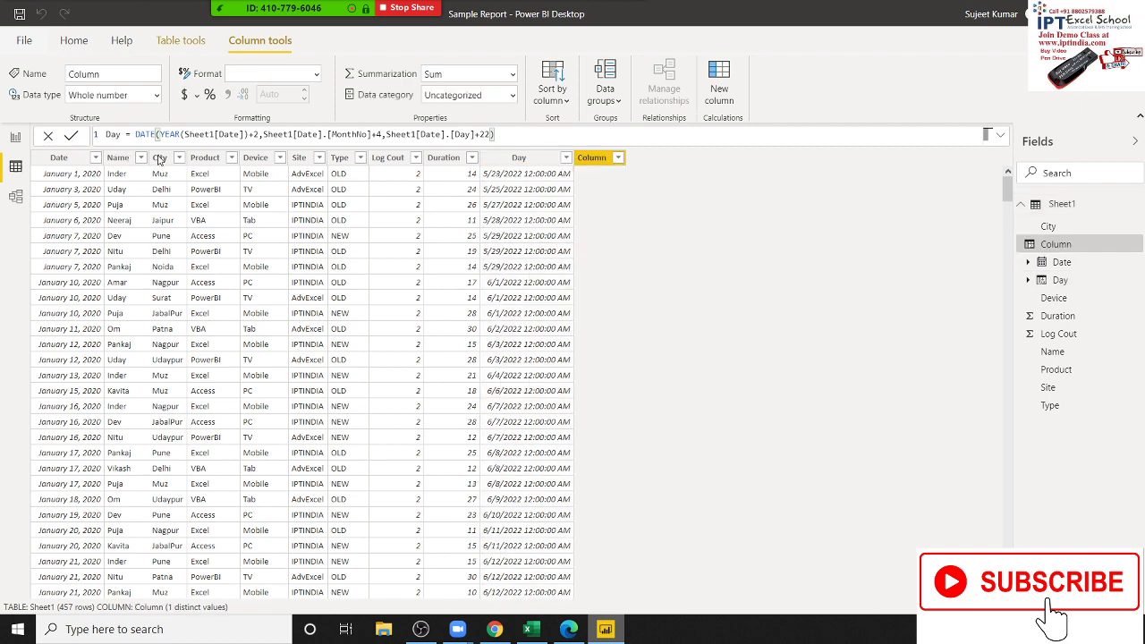
# Name the new column Days and enter the formula Sheet1[Day]-Sheet1[Date]
pyautogui.click(115, 133)
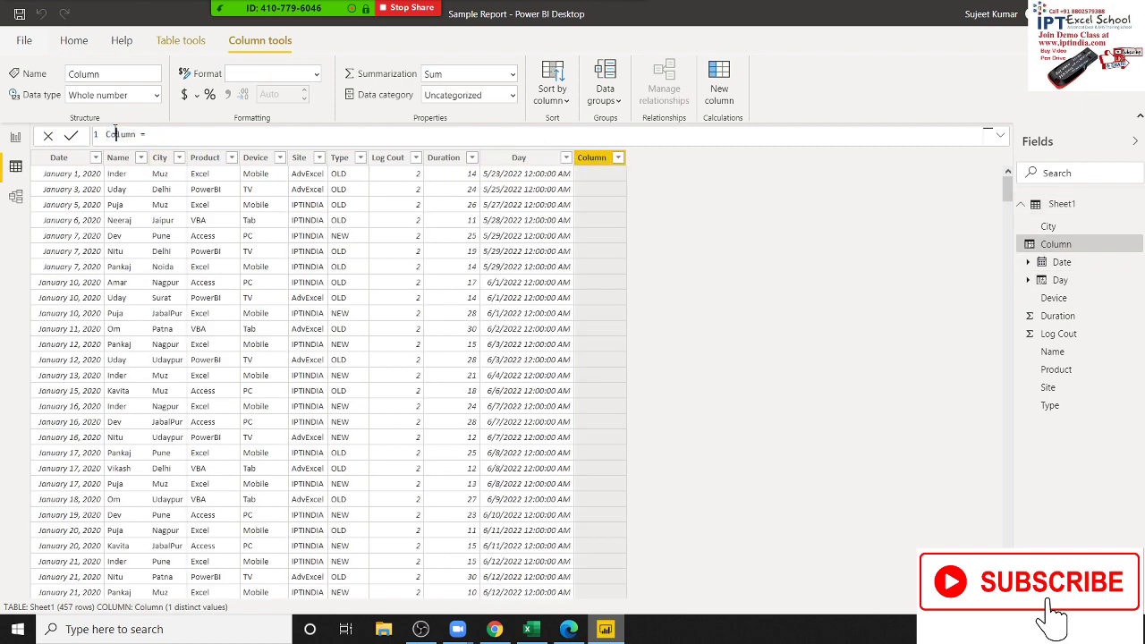
pyautogui.doubleClick(116, 133)
pyautogui.write('Days = ')
pyautogui.write('d')
pyautogui.write('ay')
pyautogui.press('BackSpace')
pyautogui.press('BackSpace')
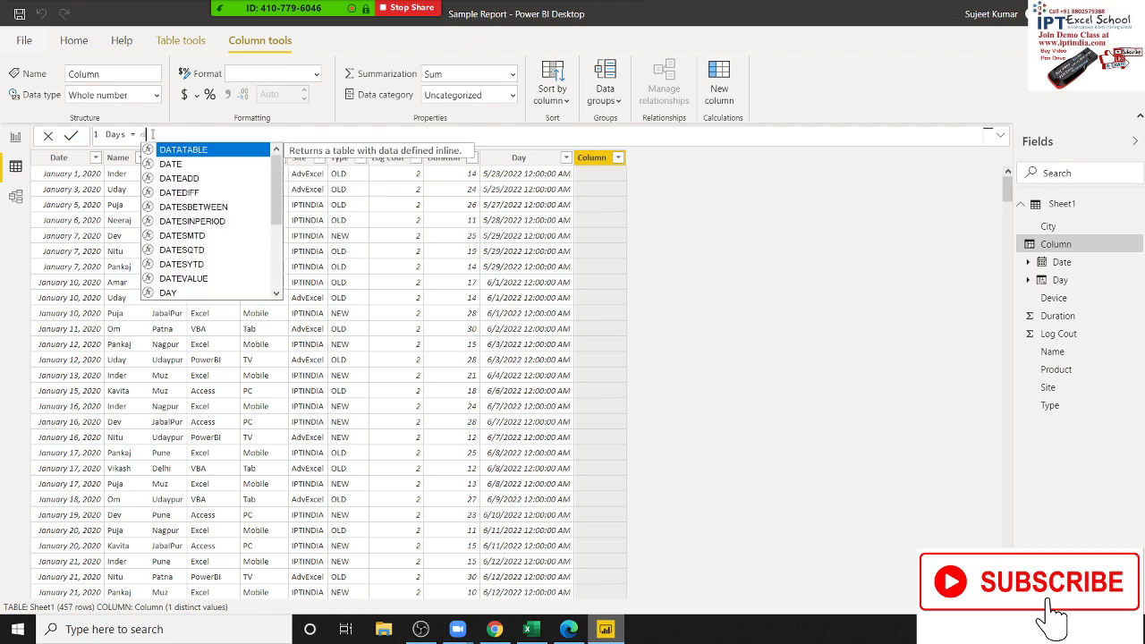
pyautogui.press('BackSpace')
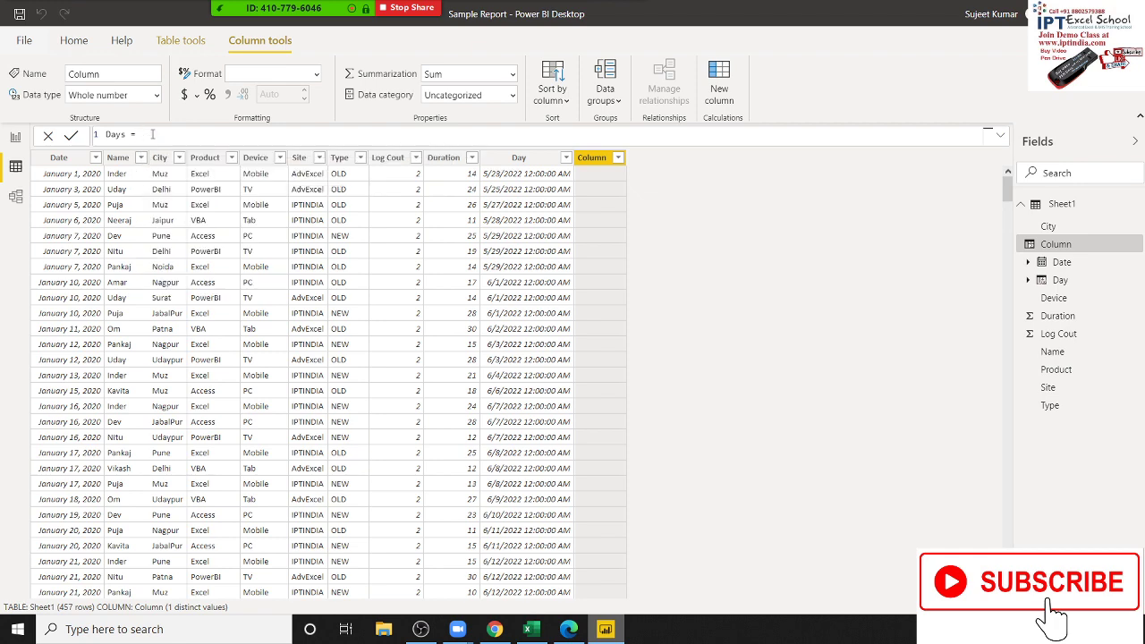
pyautogui.write('day')
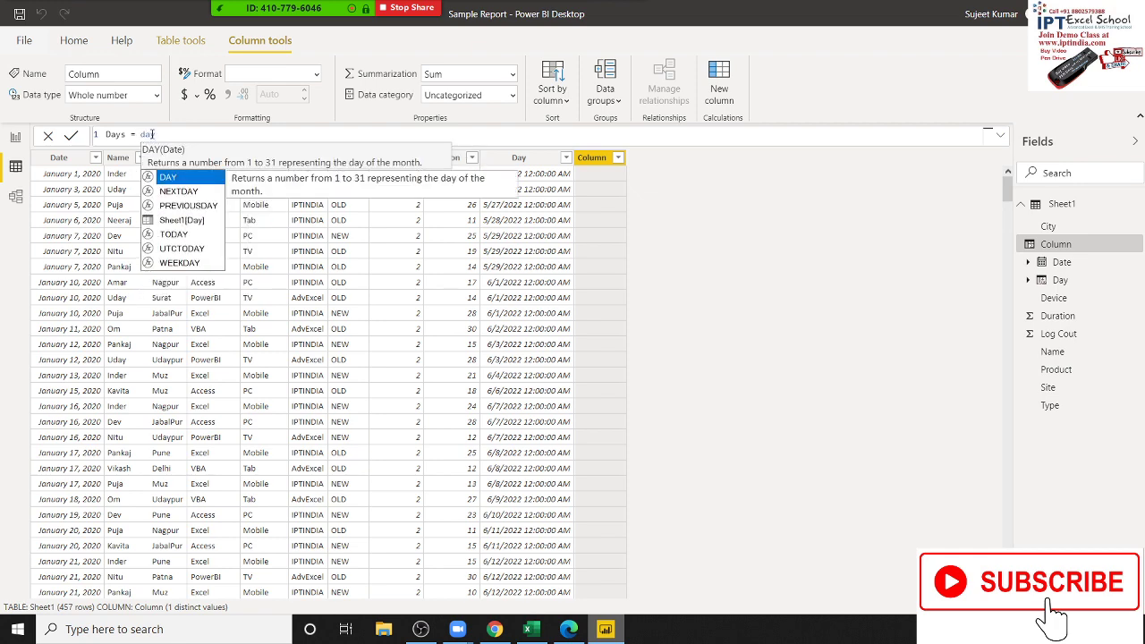
pyautogui.press('Down')
pyautogui.press('Down')
pyautogui.press('Down')
pyautogui.press('Tab')
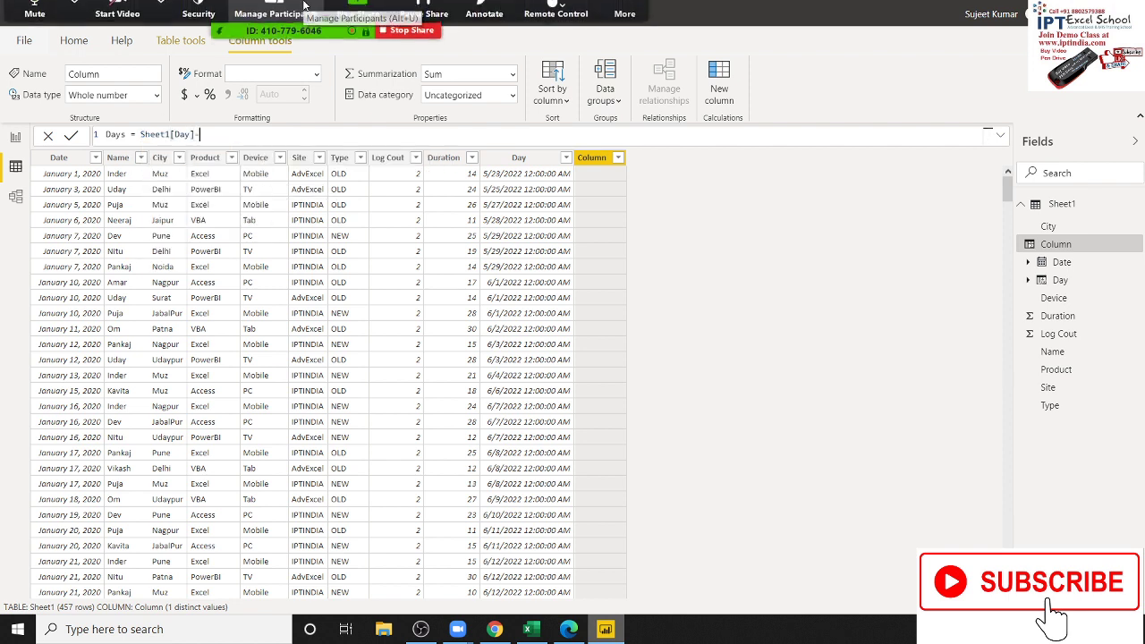
pyautogui.write('-')
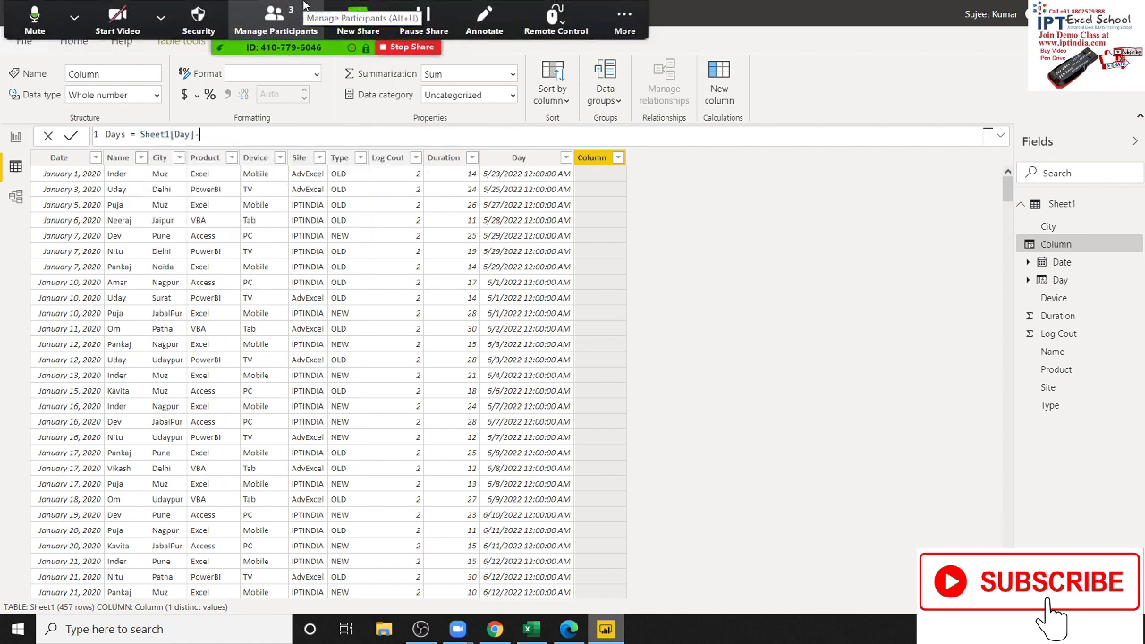
pyautogui.write('sh')
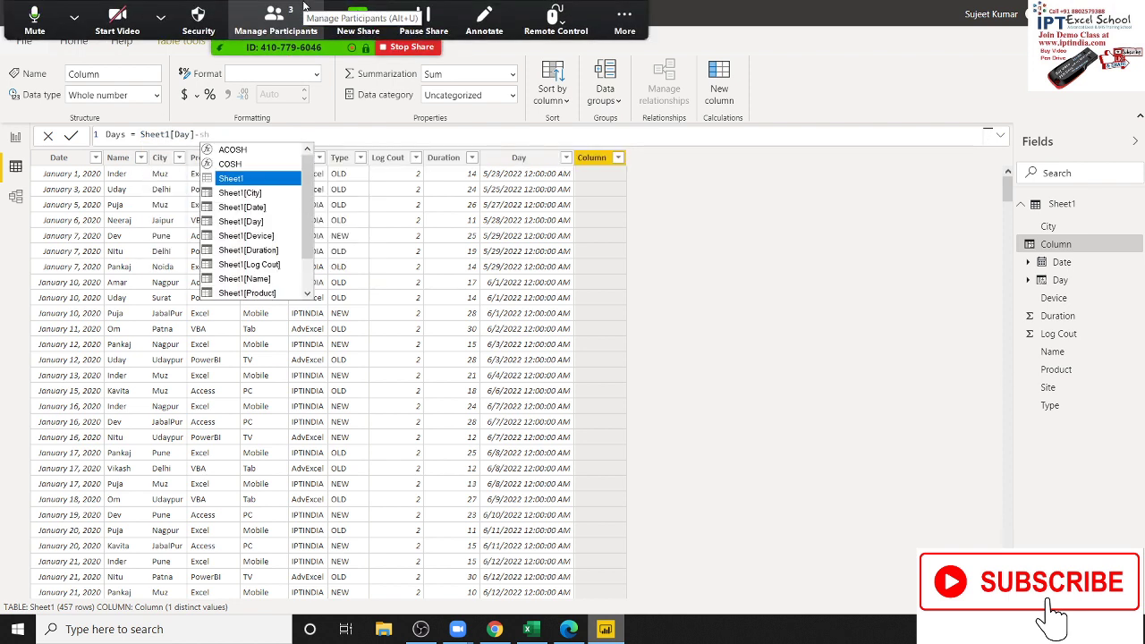
pyautogui.press('Down')
pyautogui.press('Down')
pyautogui.press('Tab')
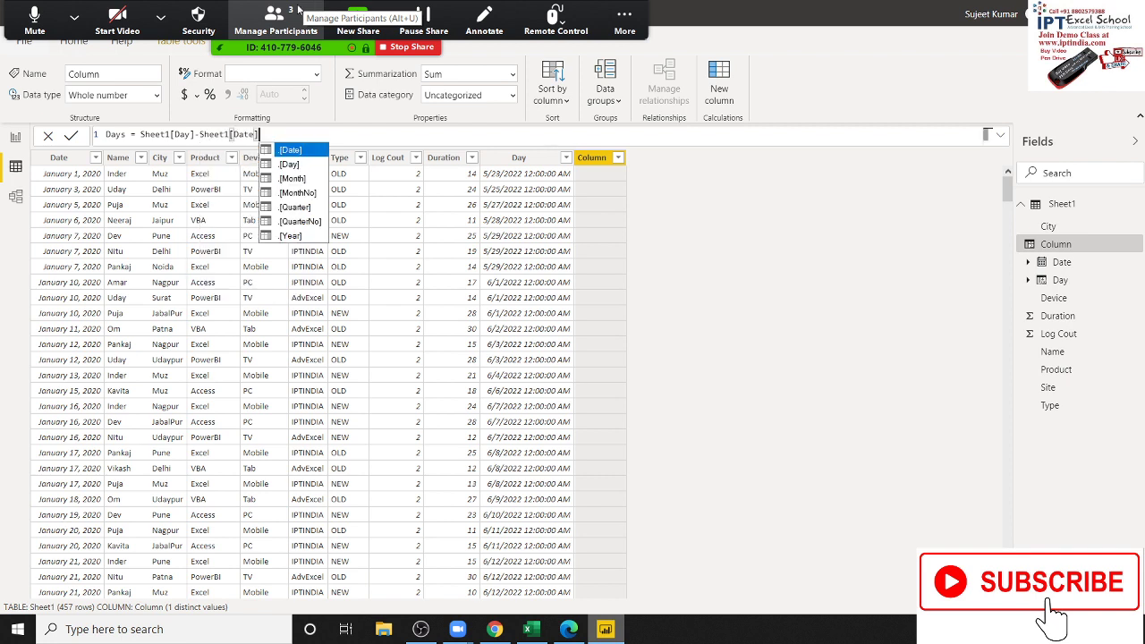
# Dismiss the meeting panels, then commit the Days formula and select the new column
pyautogui.click(276, 23)
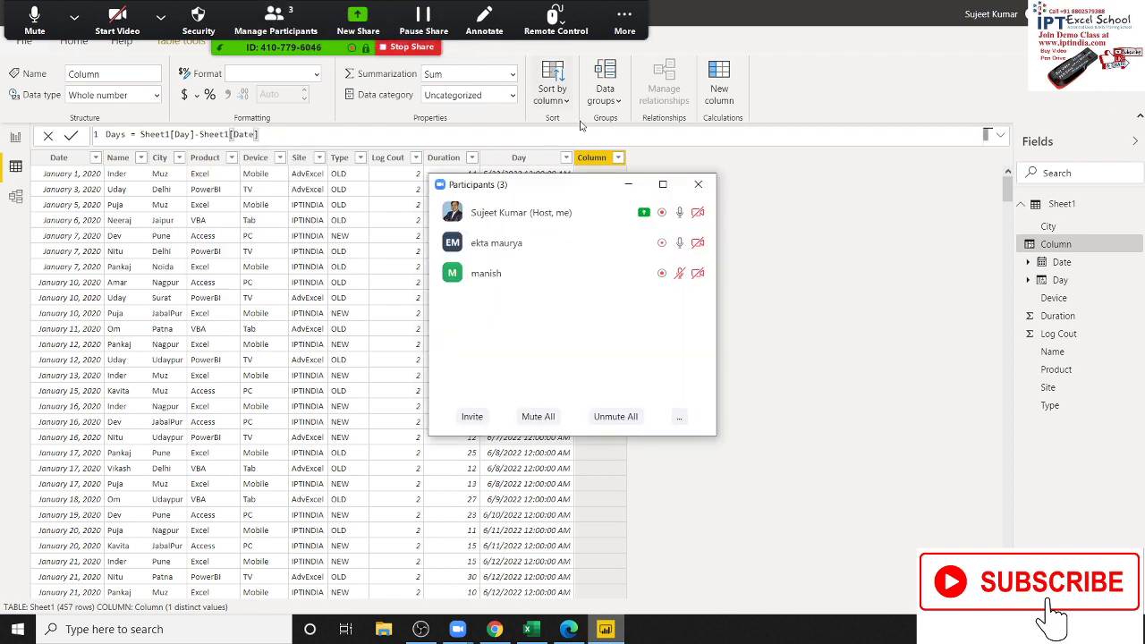
pyautogui.click(698, 184)
pyautogui.moveTo(358, 6)
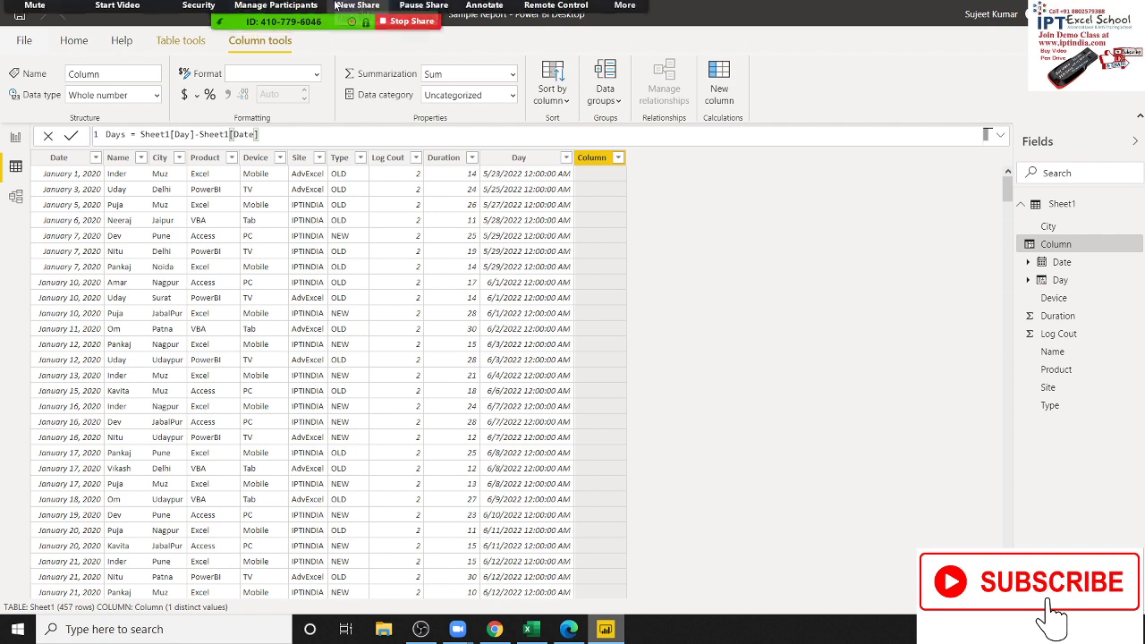
pyautogui.click(624, 21)
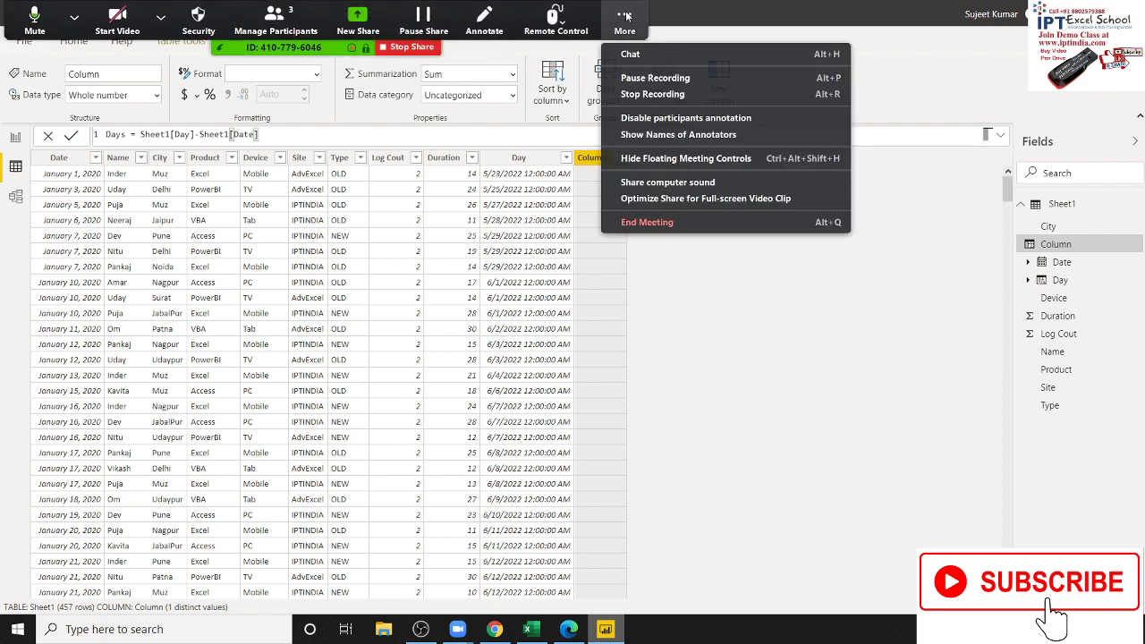
pyautogui.click(492, 122)
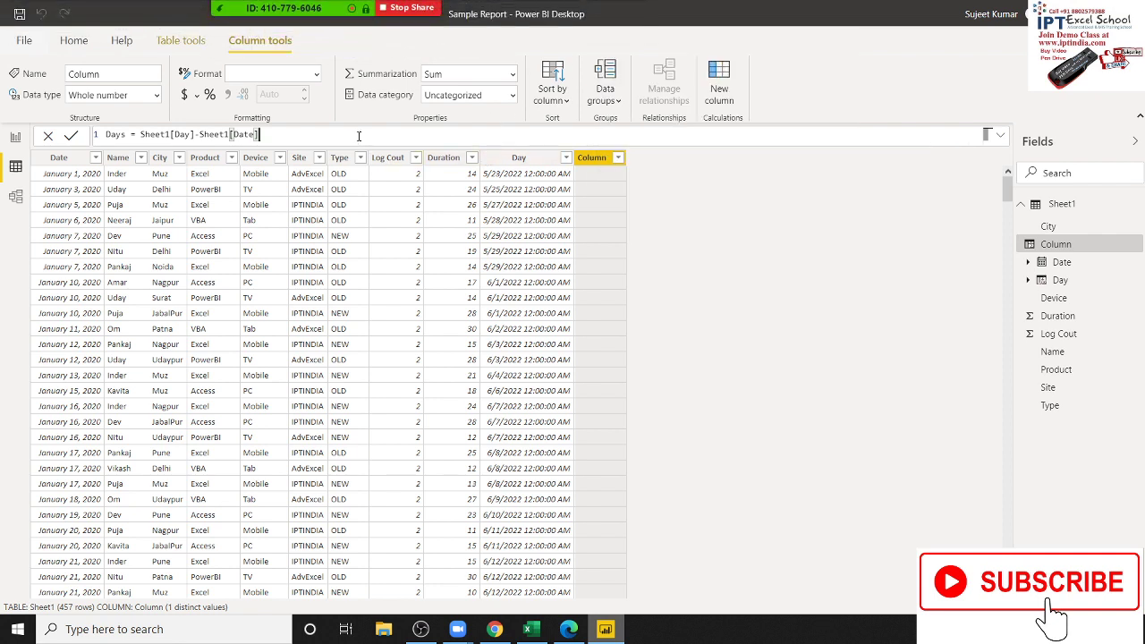
pyautogui.press('Return')
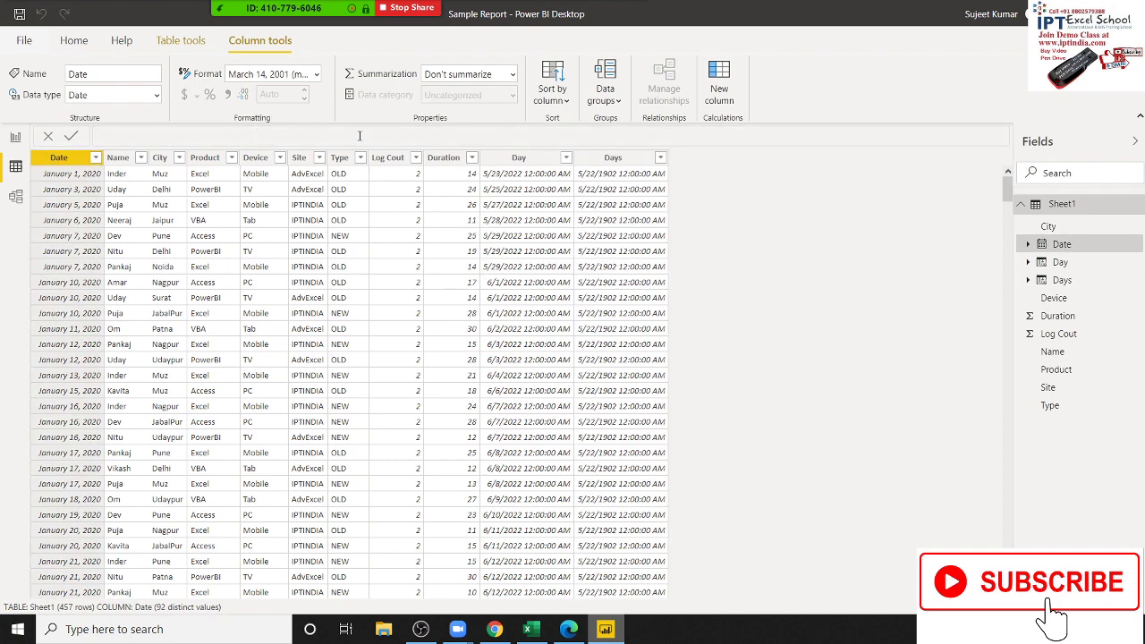
pyautogui.click(608, 176)
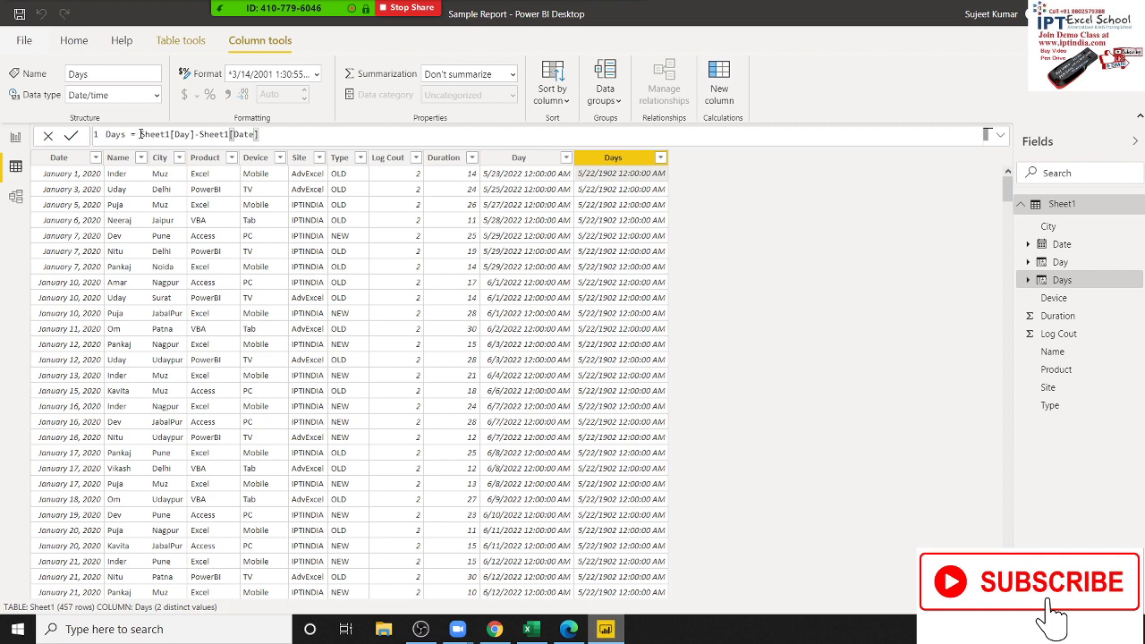
# Replace the Days formula with NEXTDAY(Sheet1[Date]) so each row shows the following date
pyautogui.moveTo(140, 134); pyautogui.dragTo(259, 134)
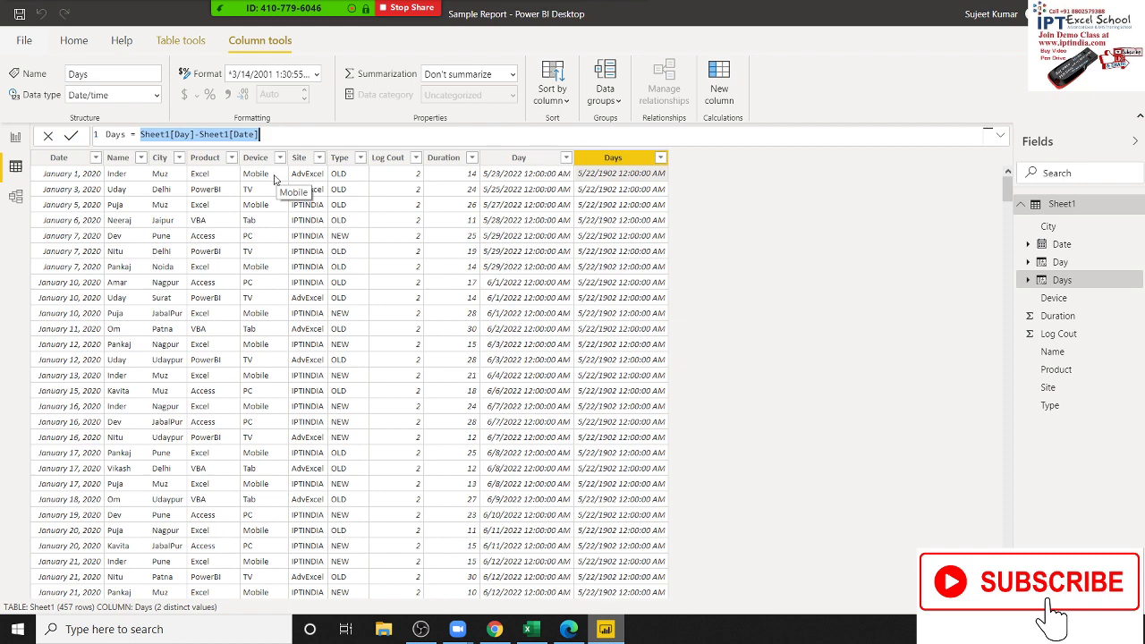
pyautogui.write('n')
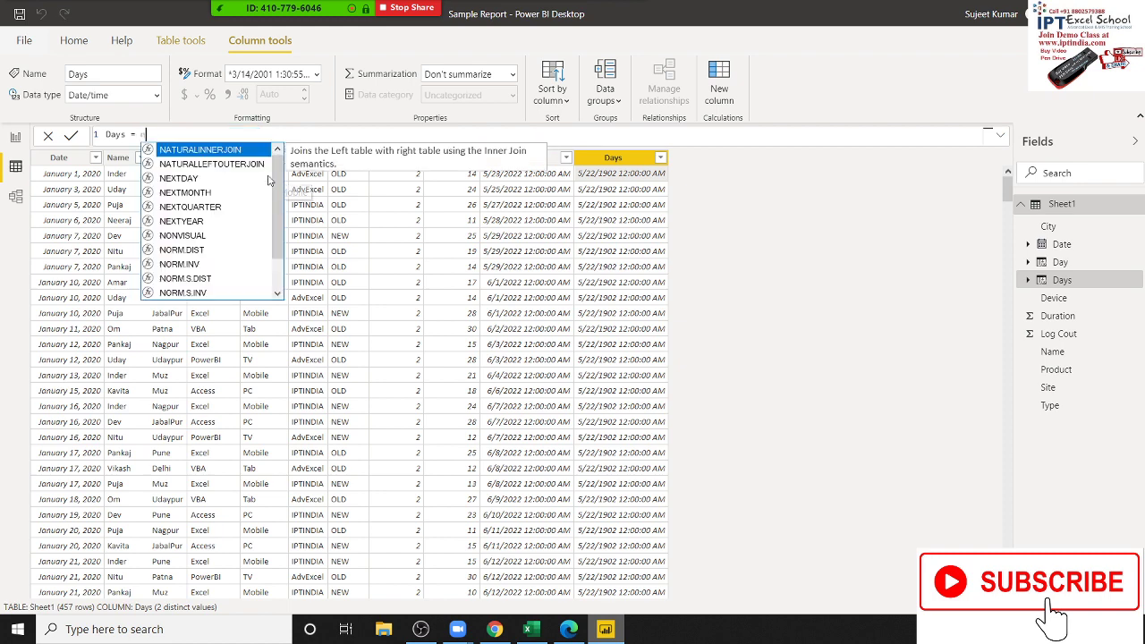
pyautogui.write('e')
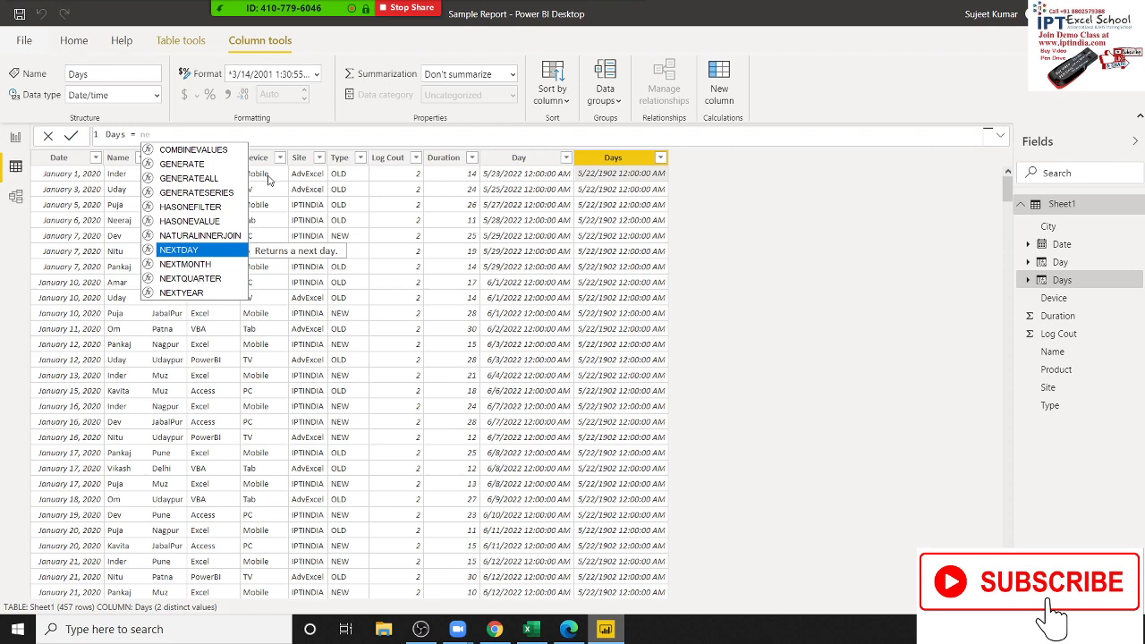
pyautogui.press('Tab')
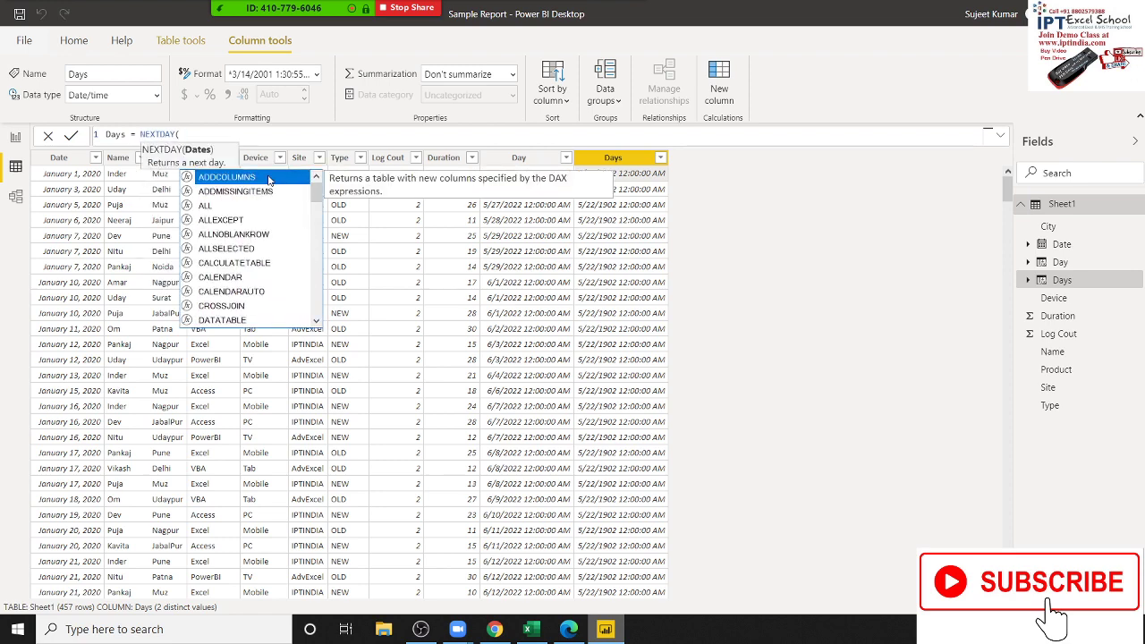
pyautogui.press('Down')
pyautogui.press('Down')
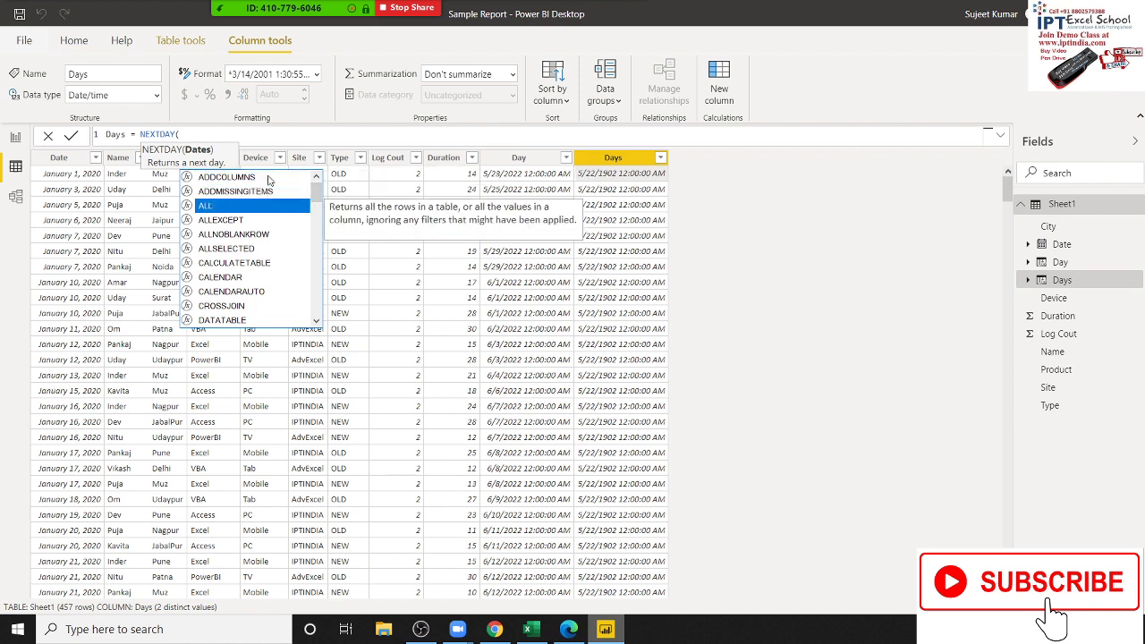
pyautogui.press('Down')
pyautogui.press('Down')
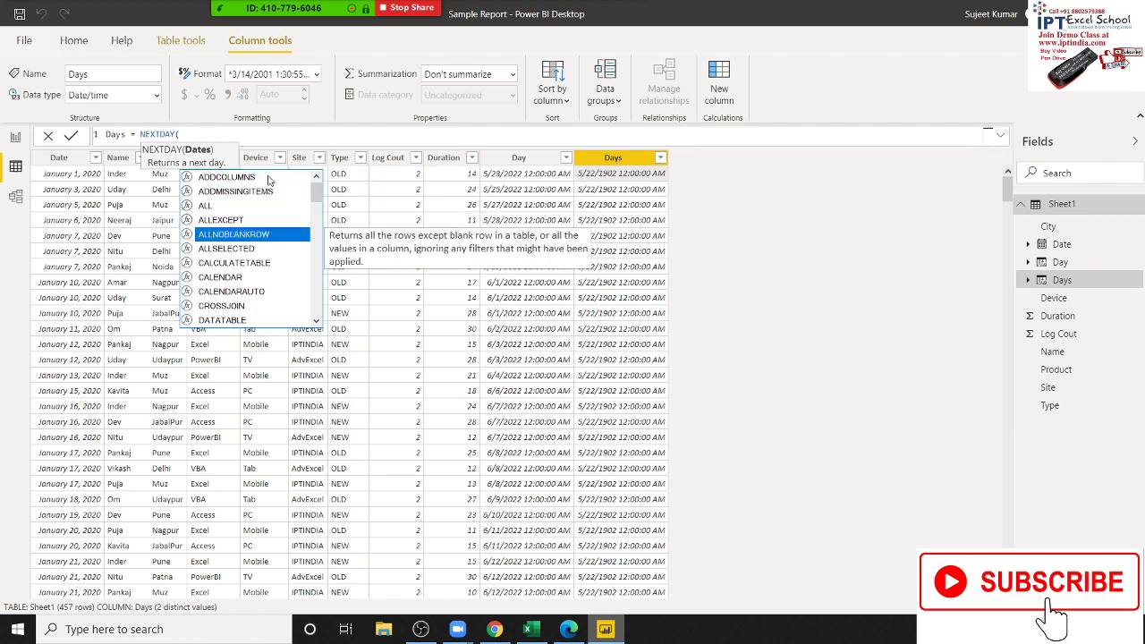
pyautogui.press('Down')
pyautogui.press('Down')
pyautogui.press('Down')
pyautogui.press('Down')
pyautogui.press('Down')
pyautogui.press('Down')
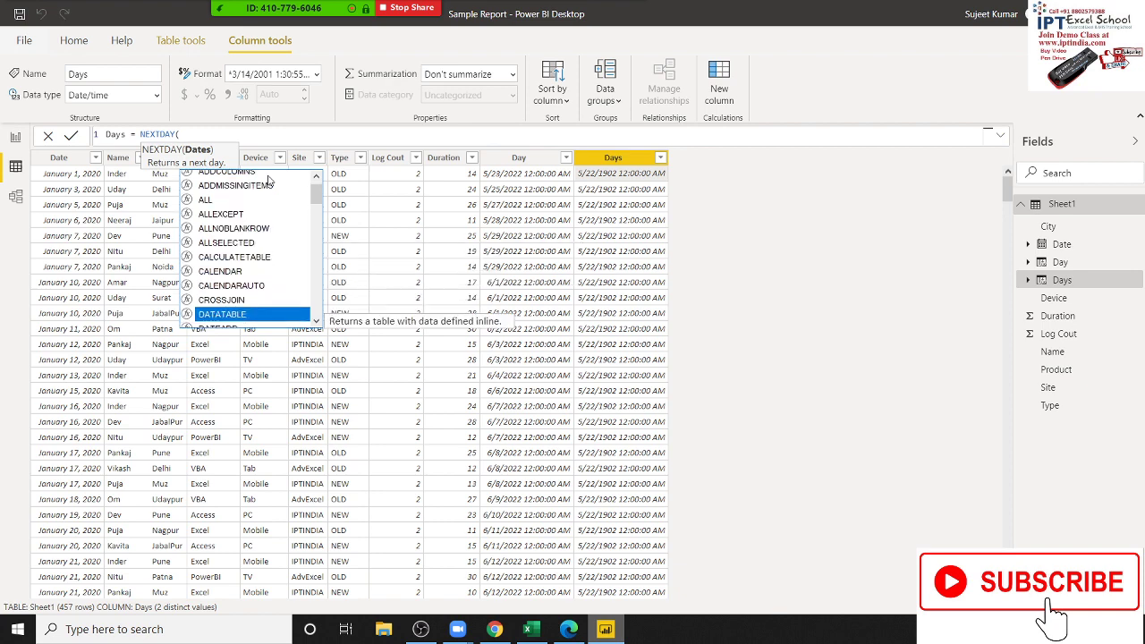
pyautogui.press('Down')
pyautogui.press('Down')
pyautogui.press('Down')
pyautogui.press('Down')
pyautogui.press('Down')
pyautogui.press('Down')
pyautogui.press('Down')
pyautogui.press('Down')
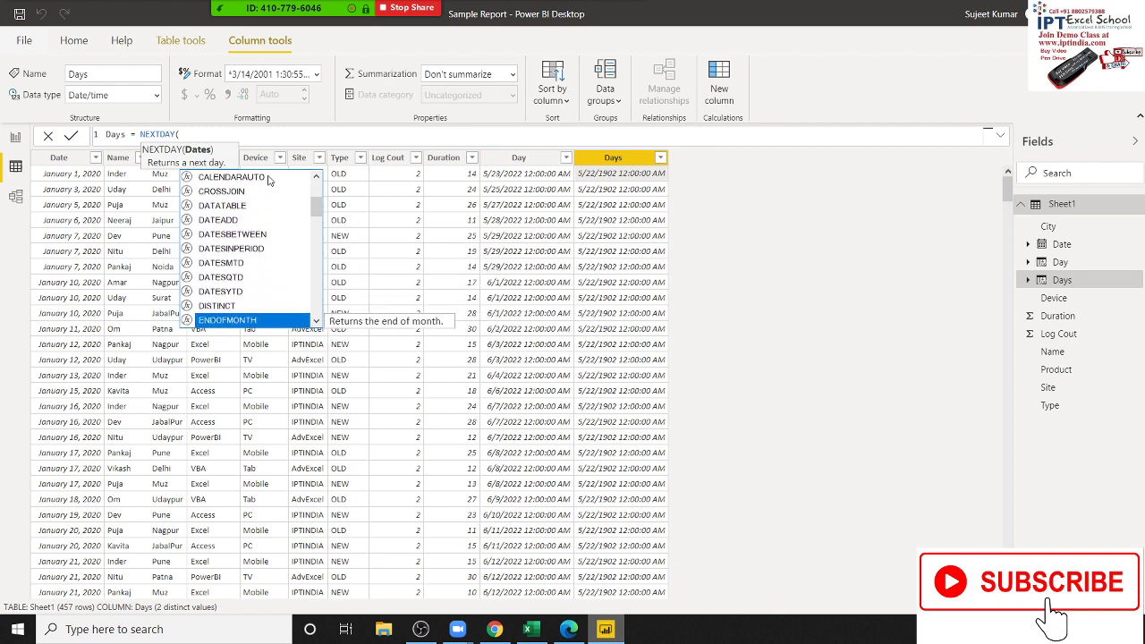
pyautogui.write('sh')
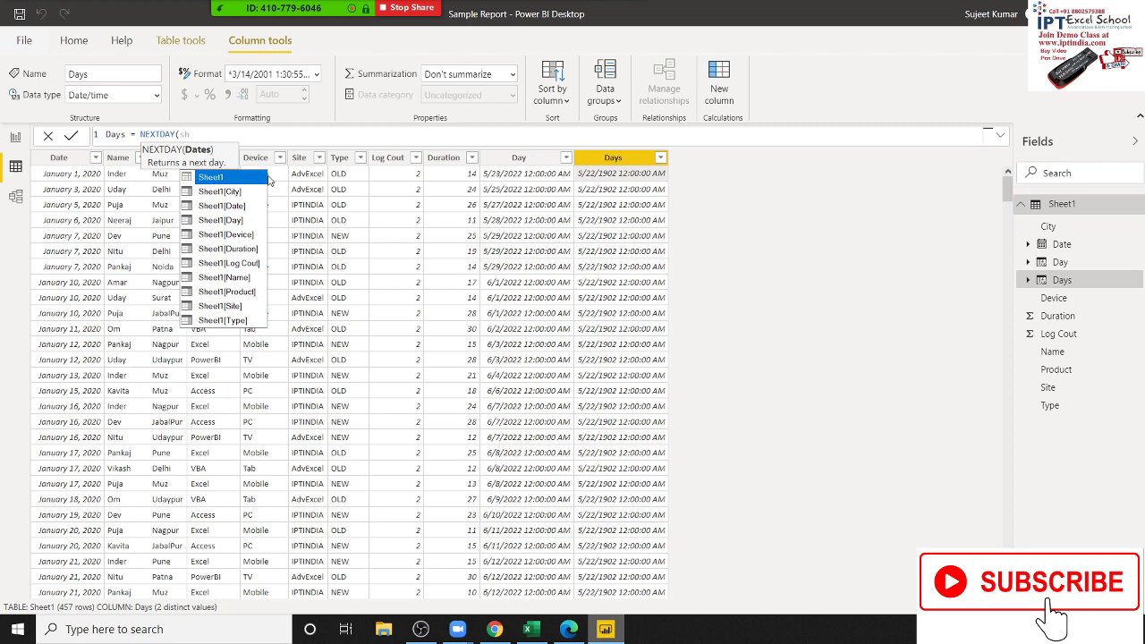
pyautogui.press('Down')
pyautogui.press('Down')
pyautogui.press('Down')
pyautogui.press('Down')
pyautogui.press('Down')
pyautogui.press('Up')
pyautogui.press('Up')
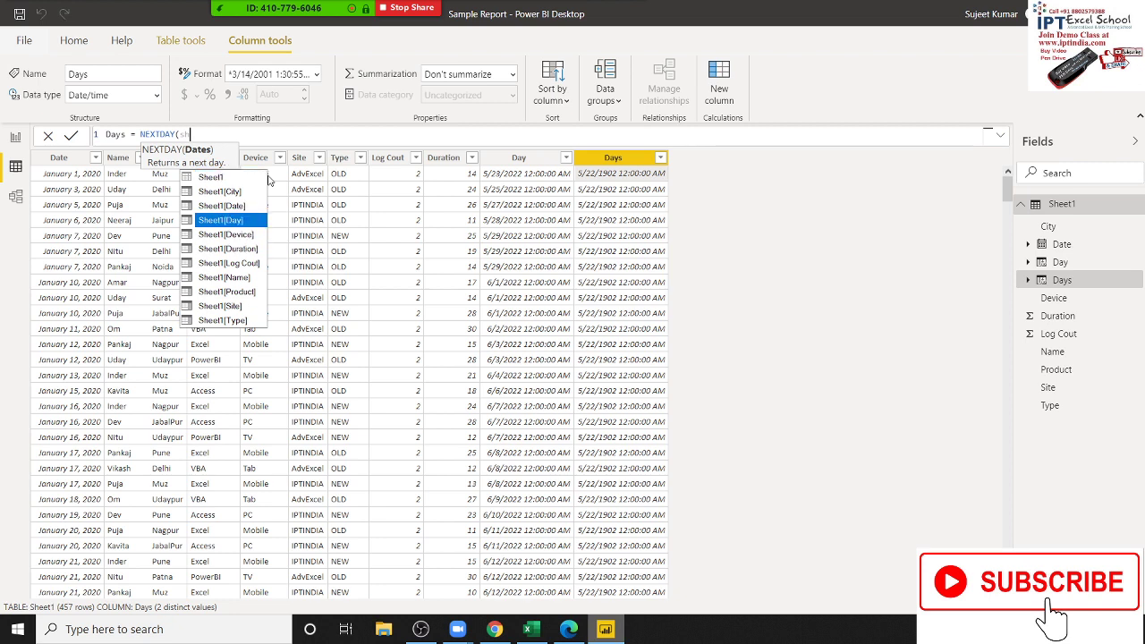
pyautogui.press('Up')
pyautogui.press('Tab')
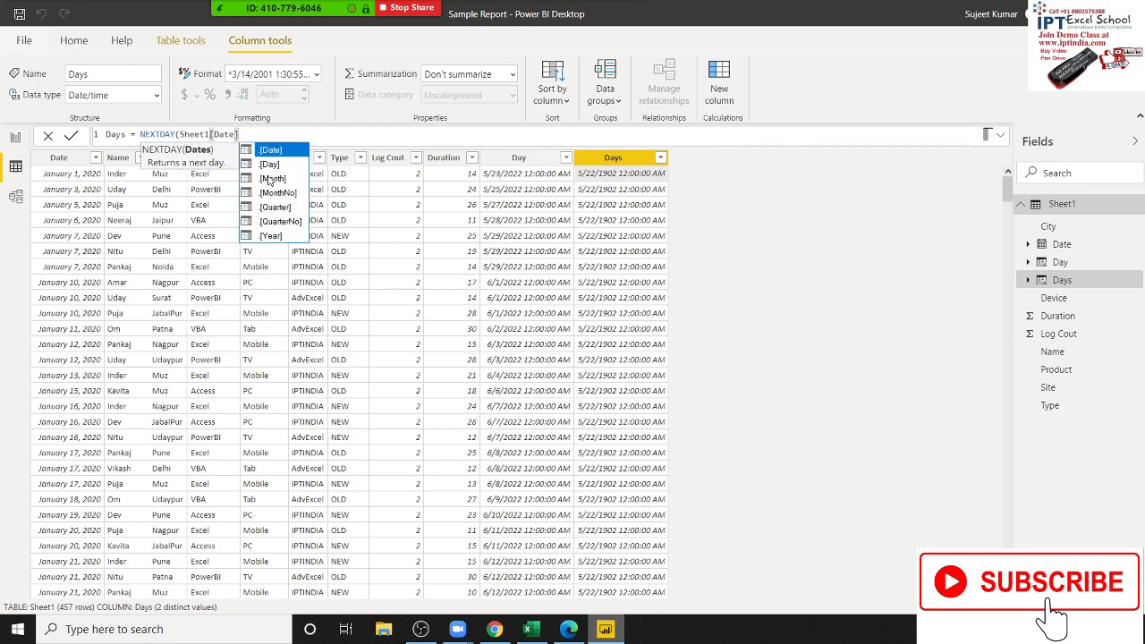
pyautogui.write(')')
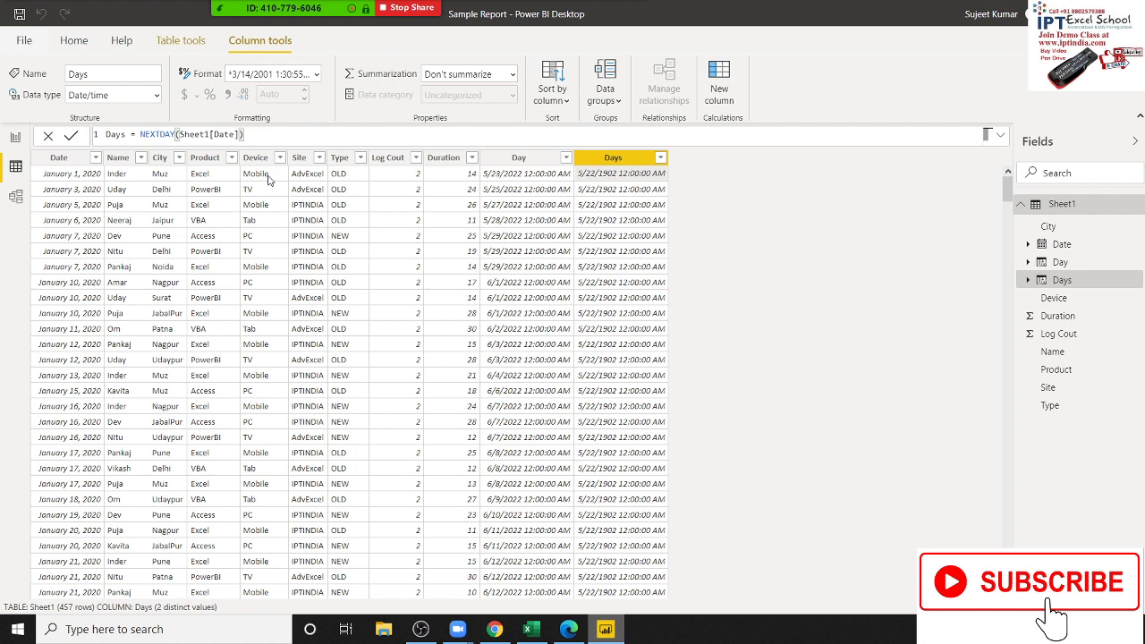
pyautogui.press('Return')
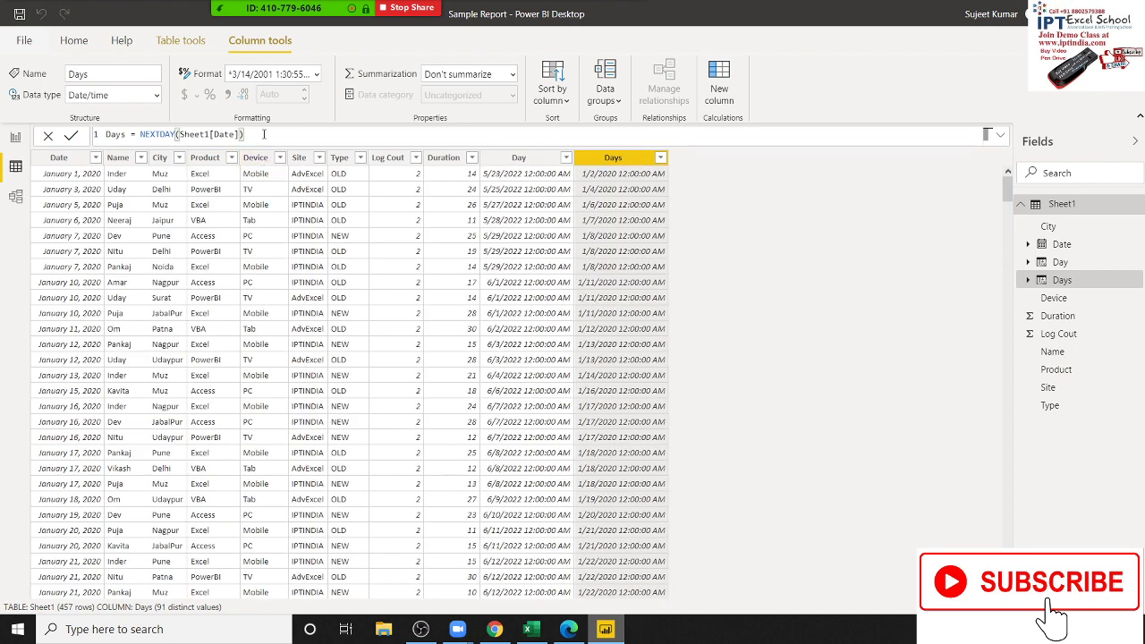
pyautogui.moveTo(265, 134); pyautogui.dragTo(142, 134)
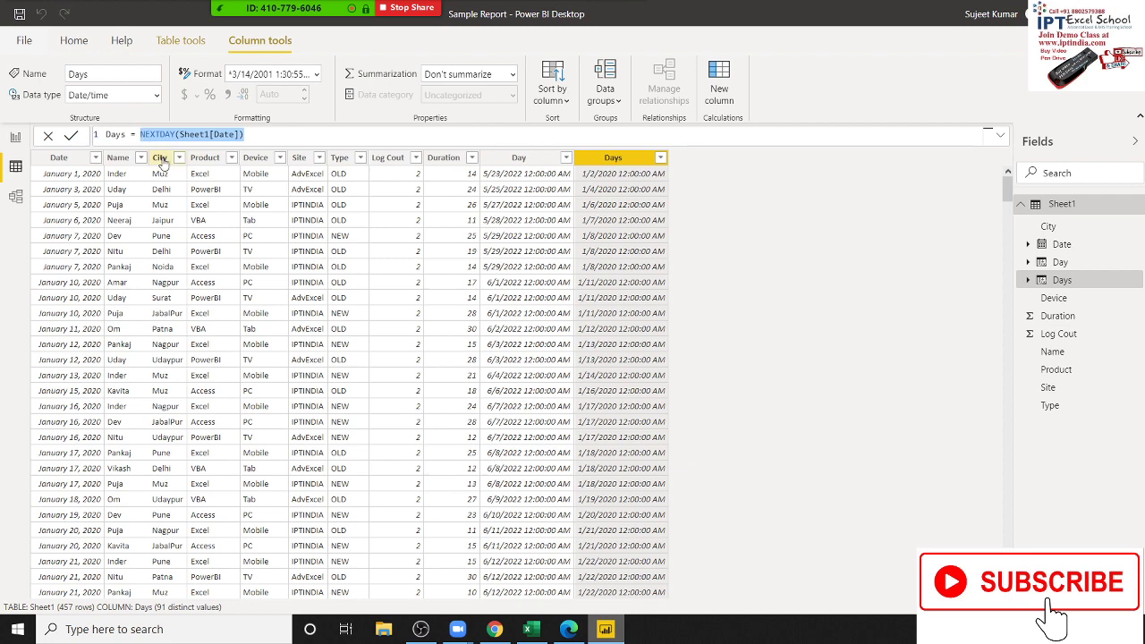
# Begin the new Days formula with the WEEKDAY function, correcting the mistyped function names
pyautogui.write('da')
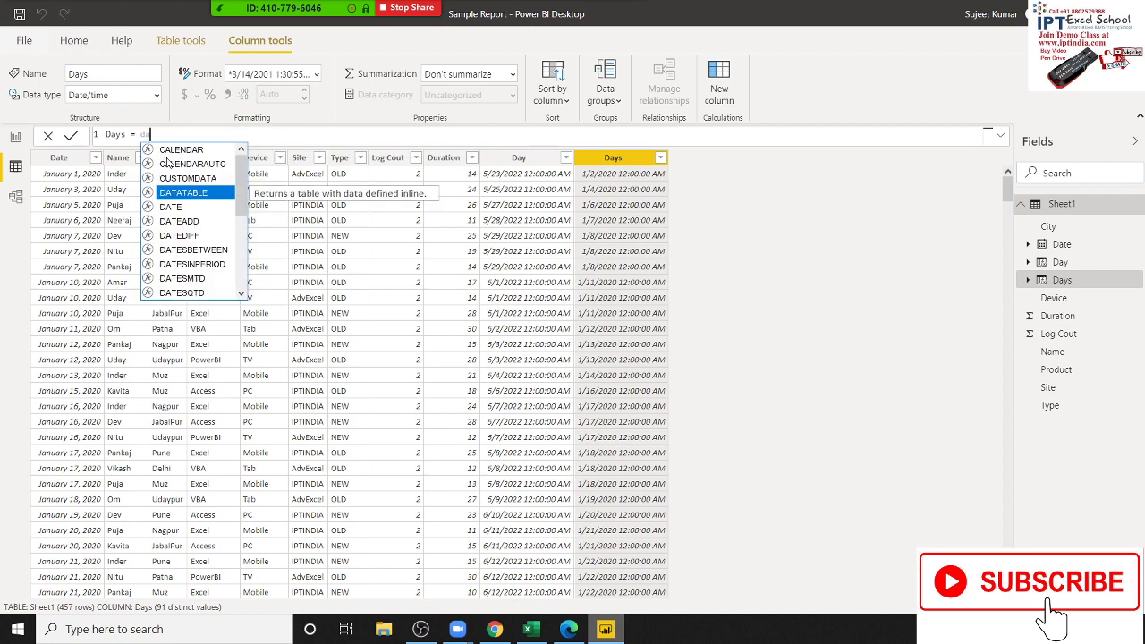
pyautogui.press('Down')
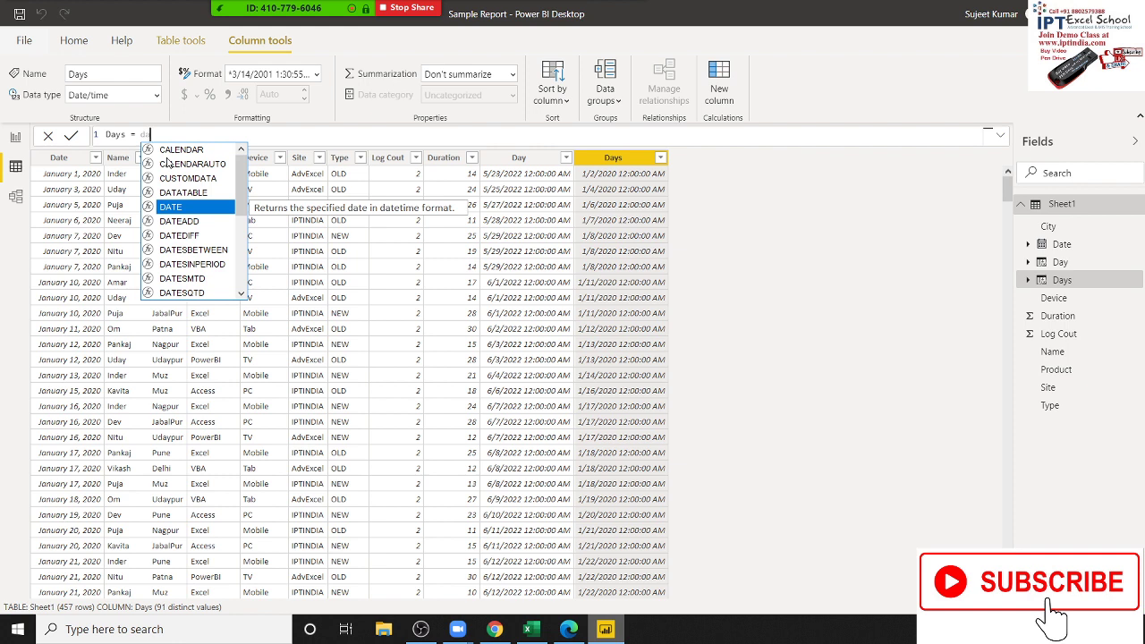
pyautogui.press('Up')
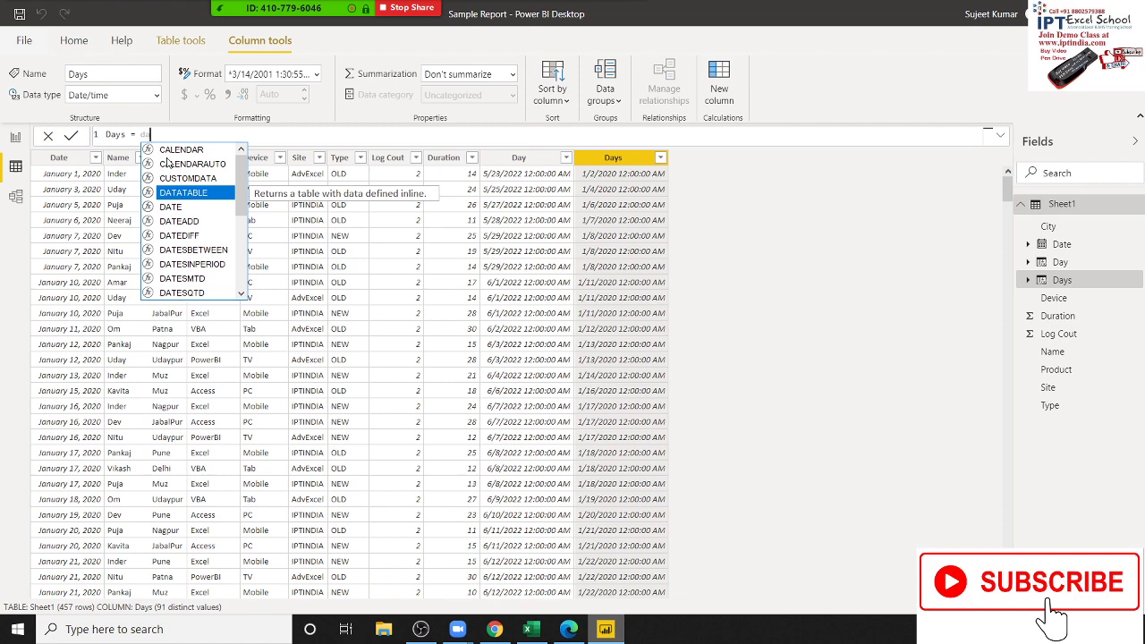
pyautogui.press('BackSpace')
pyautogui.press('BackSpace')
pyautogui.write('n')
pyautogui.press('BackSpace')
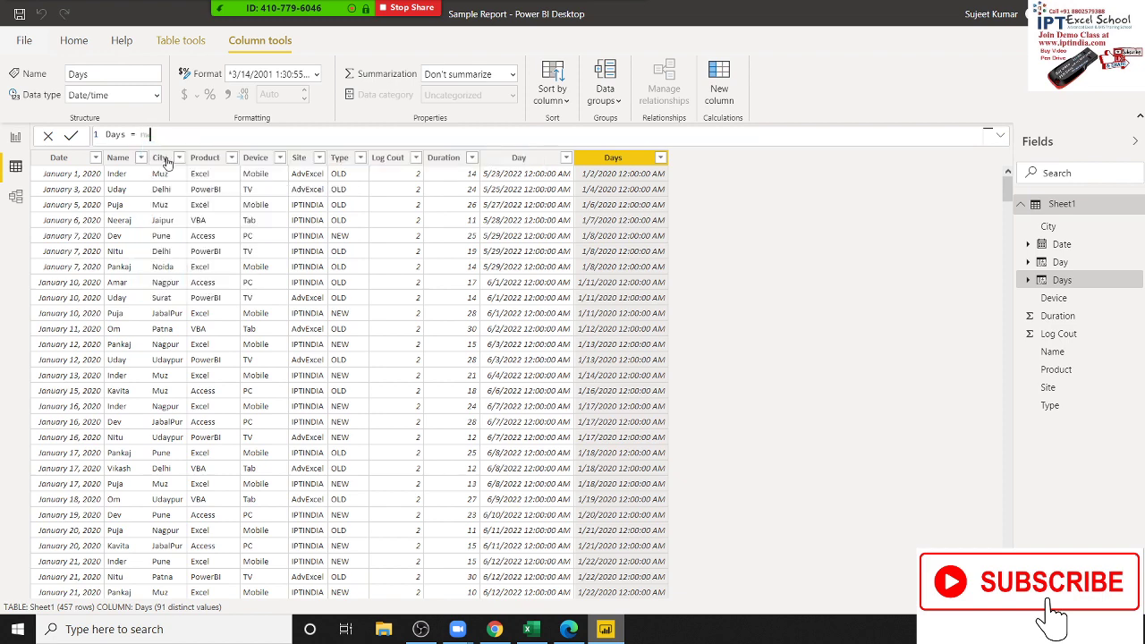
pyautogui.write('ne')
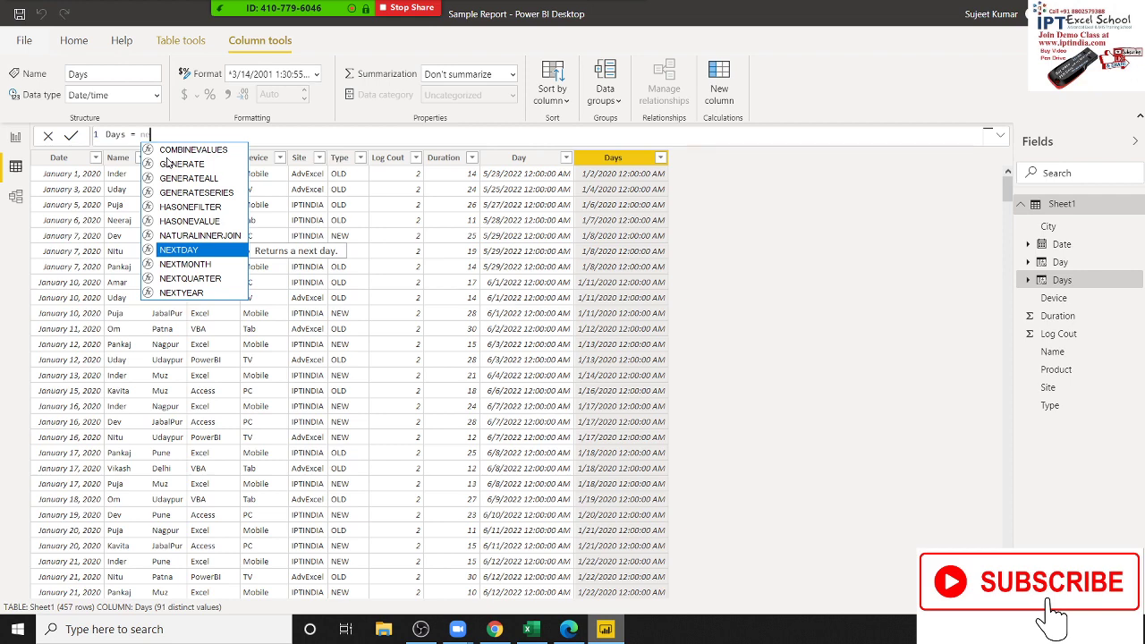
pyautogui.write('r')
pyautogui.press('BackSpace')
pyautogui.write('t')
pyautogui.press('BackSpace')
pyautogui.press('BackSpace')
pyautogui.press('BackSpace')
pyautogui.write('w')
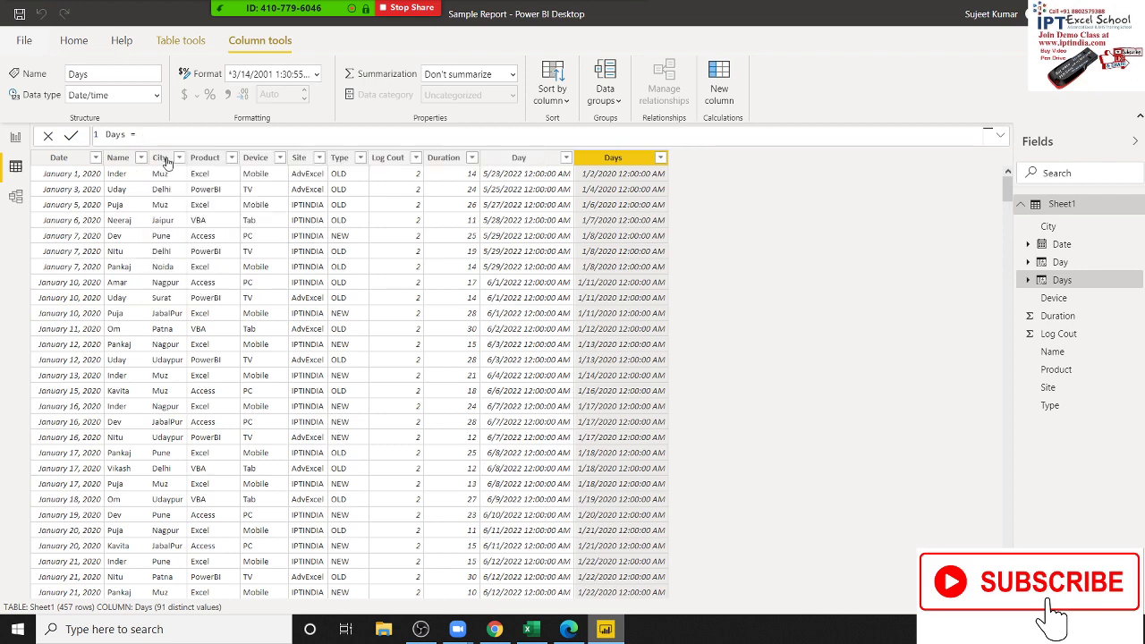
pyautogui.write('ee')
pyautogui.press('BackSpace')
pyautogui.write('r')
pyautogui.press('BackSpace')
pyautogui.press('BackSpace')
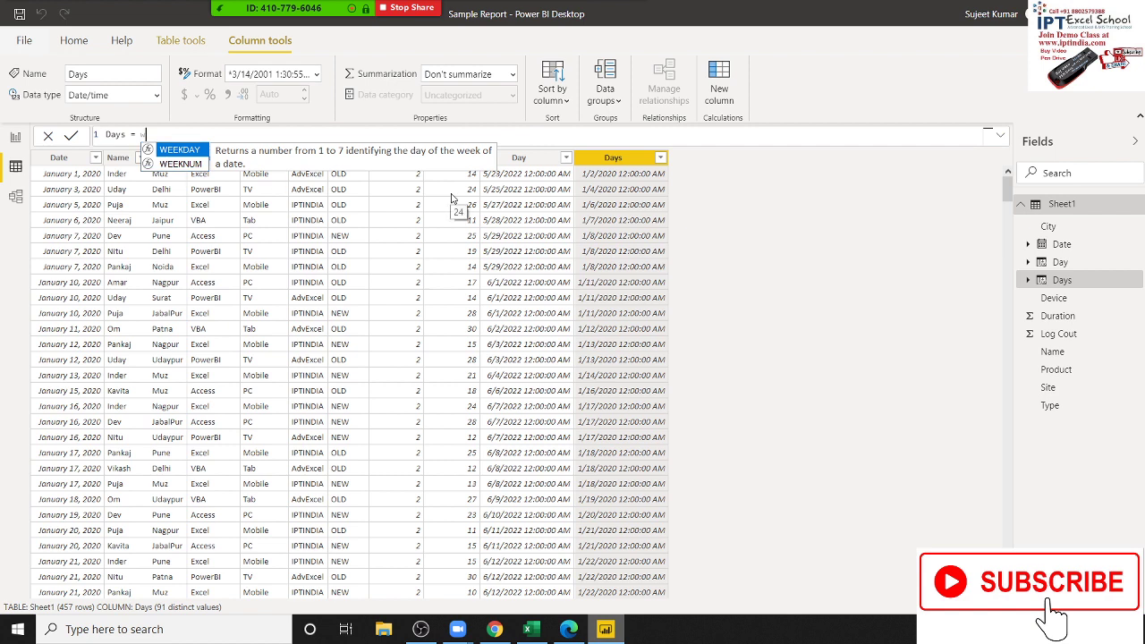
pyautogui.press('Tab')
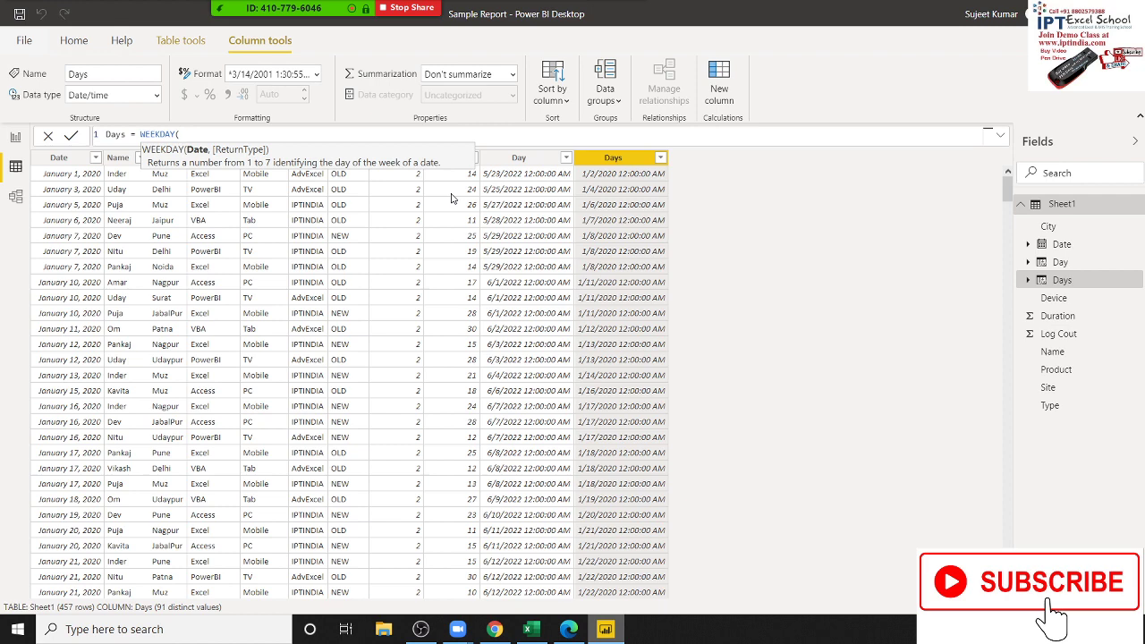
# Complete and commit it as WEEKDAY(Sheet1[Date],2), counting Monday as 1
pyautogui.write('sh')
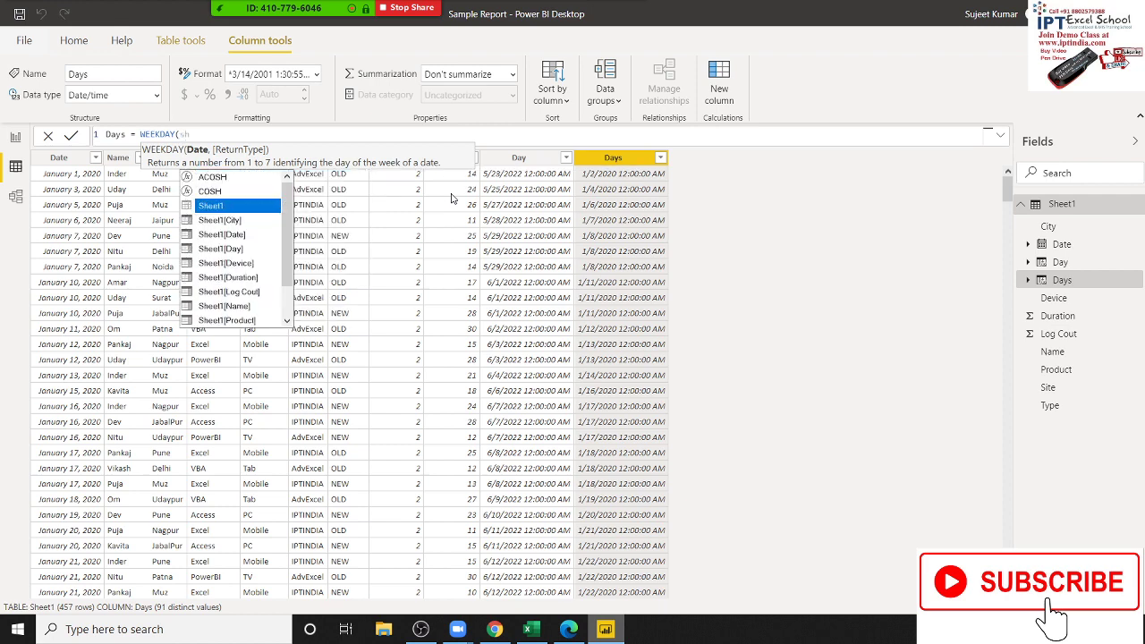
pyautogui.press('Down')
pyautogui.press('Down')
pyautogui.press('Tab')
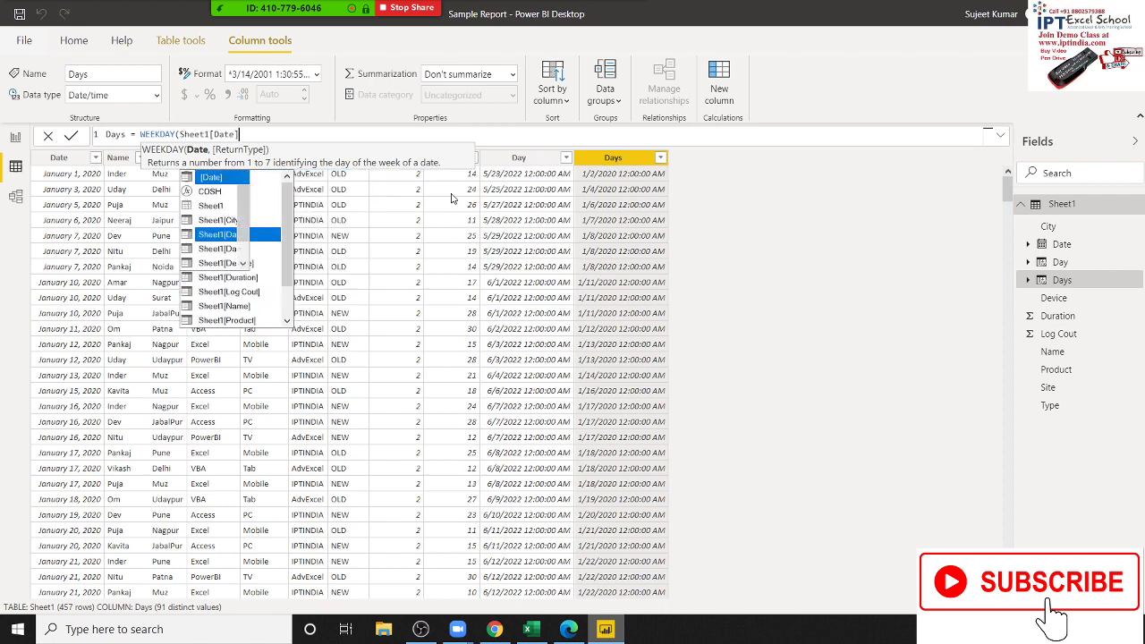
pyautogui.write(',')
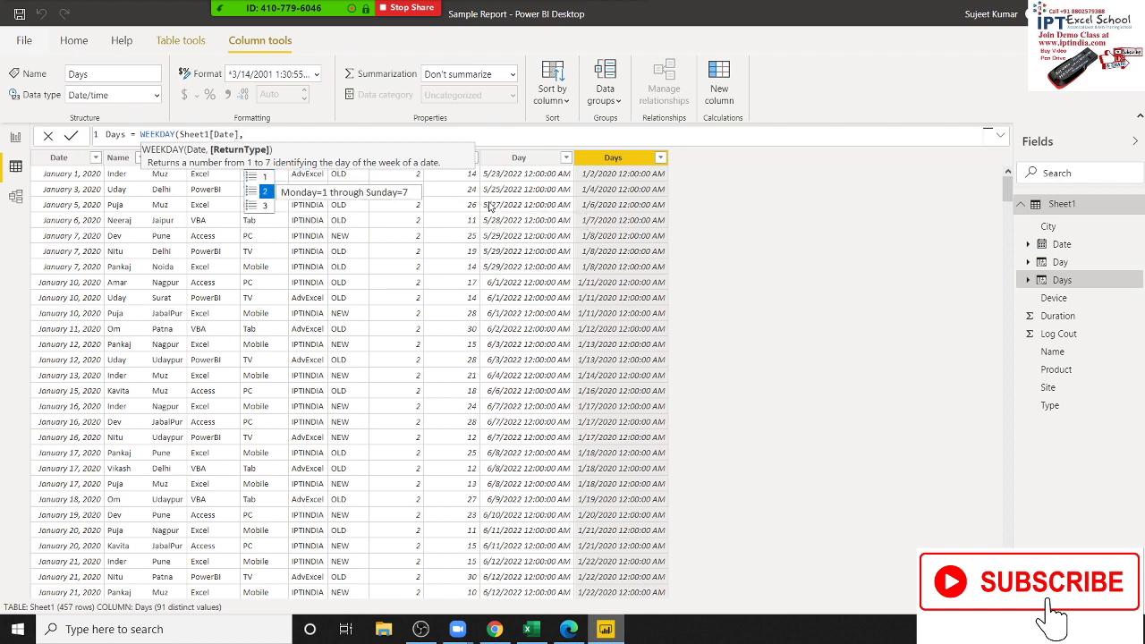
pyautogui.write('2)')
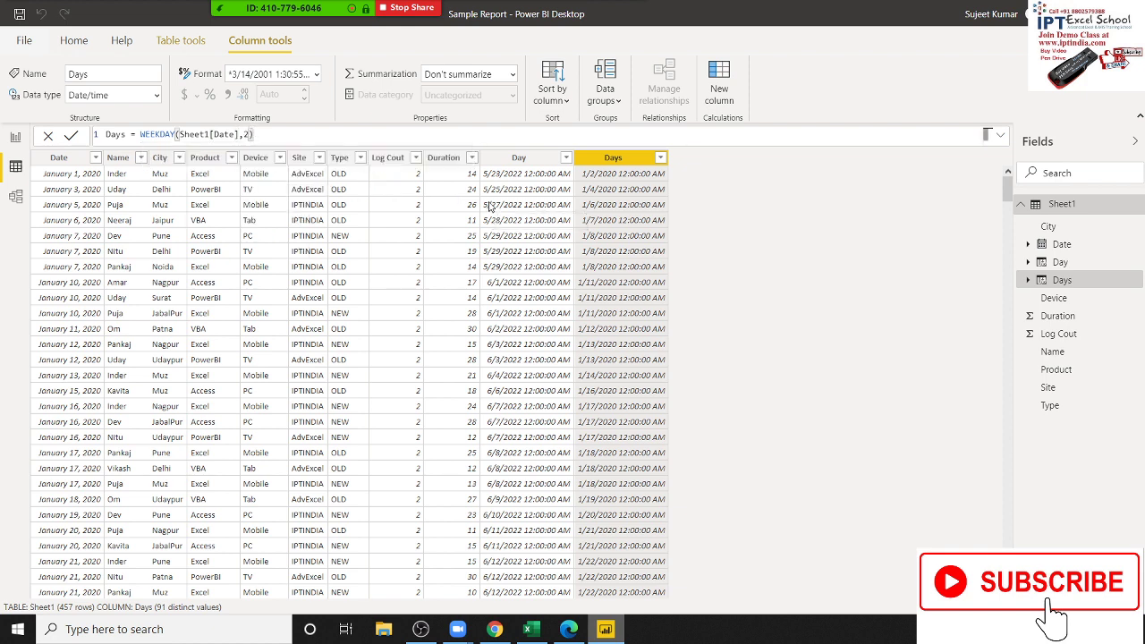
pyautogui.press('Return')
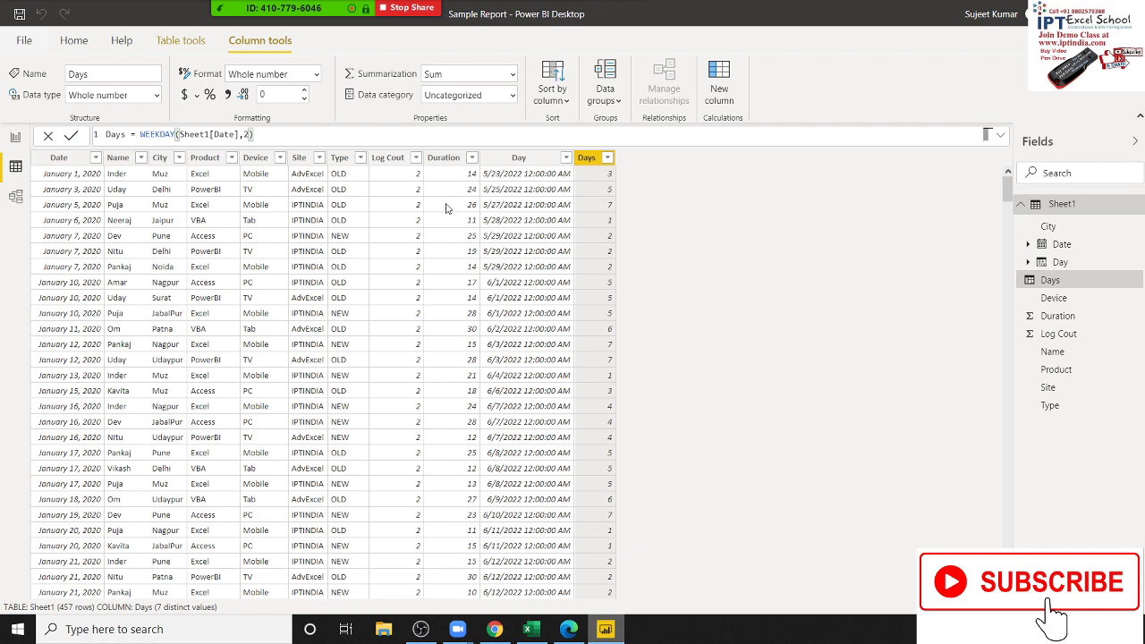
# Replace the Days formula with WEEKNUM(Sheet1[Date]) to show week numbers like 1, 2, 3
pyautogui.moveTo(139, 136); pyautogui.dragTo(274, 142)
pyautogui.write('w')
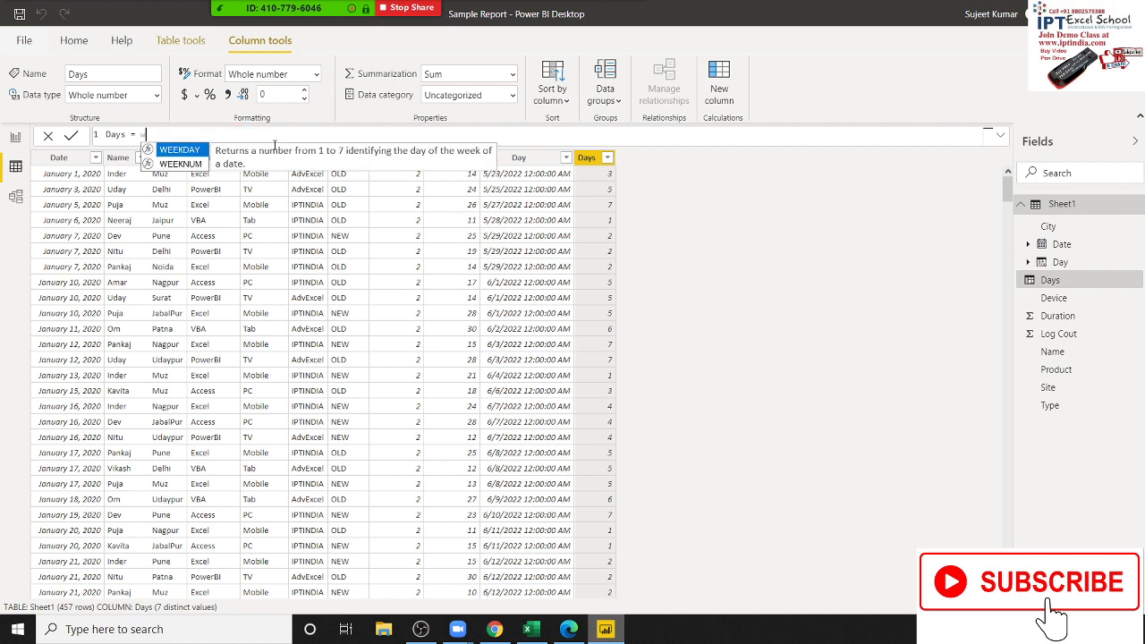
pyautogui.write('ee')
pyautogui.press('Tab')
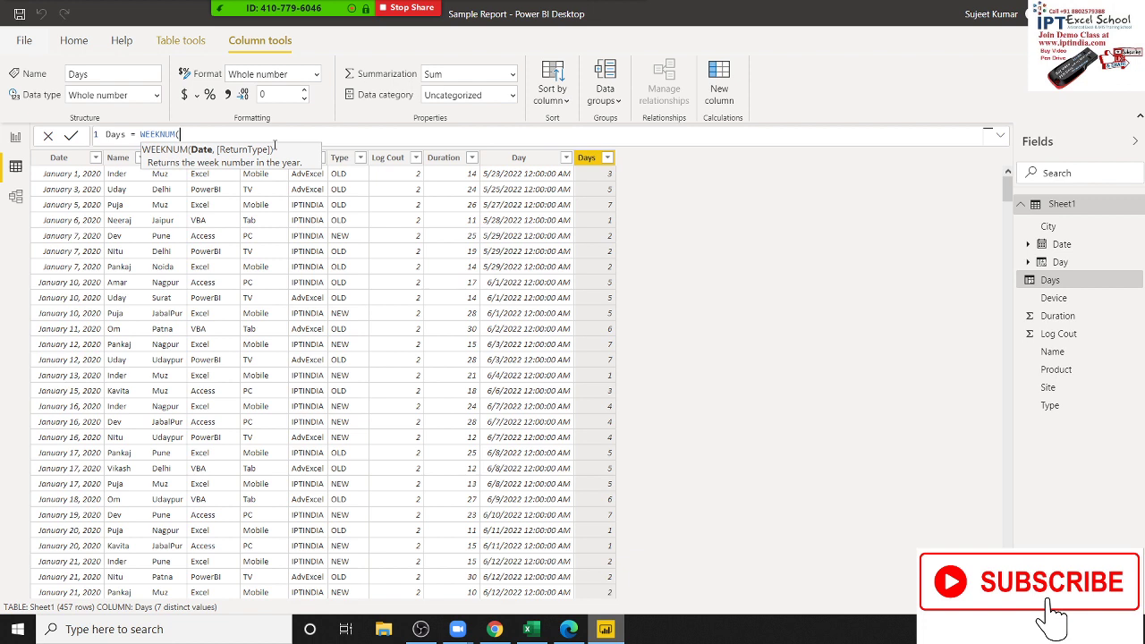
pyautogui.write('sh')
pyautogui.press('Down')
pyautogui.press('Down')
pyautogui.press('Down')
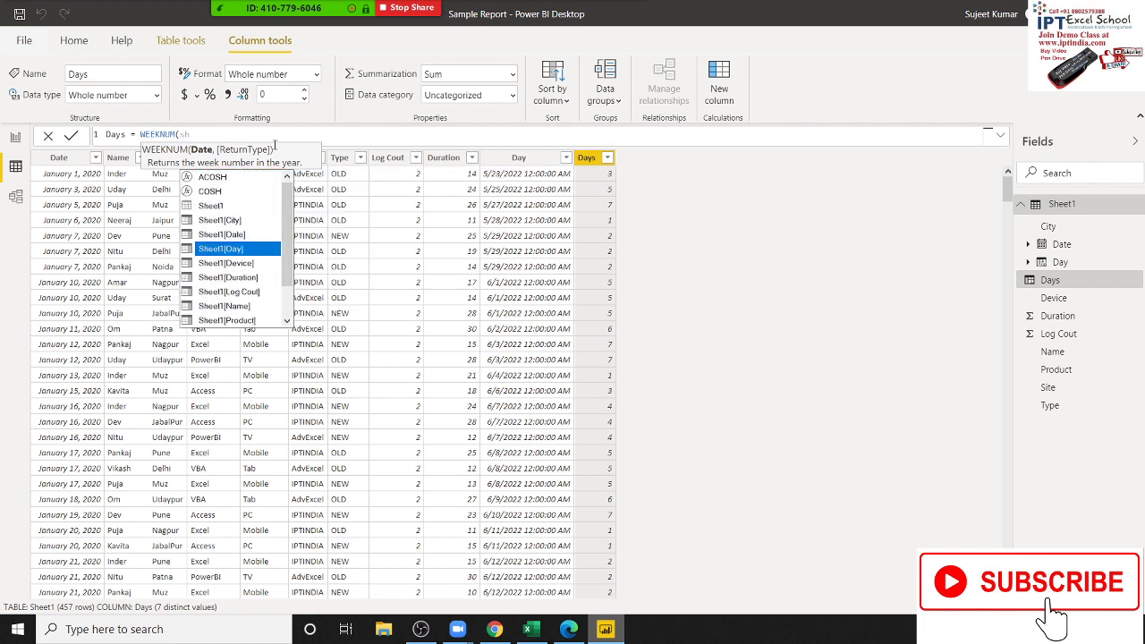
pyautogui.press('Down')
pyautogui.press('Down')
pyautogui.press('Down')
pyautogui.press('Down')
pyautogui.press('Up')
pyautogui.press('Up')
pyautogui.press('Up')
pyautogui.press('Up')
pyautogui.press('Up')
pyautogui.press('Tab')
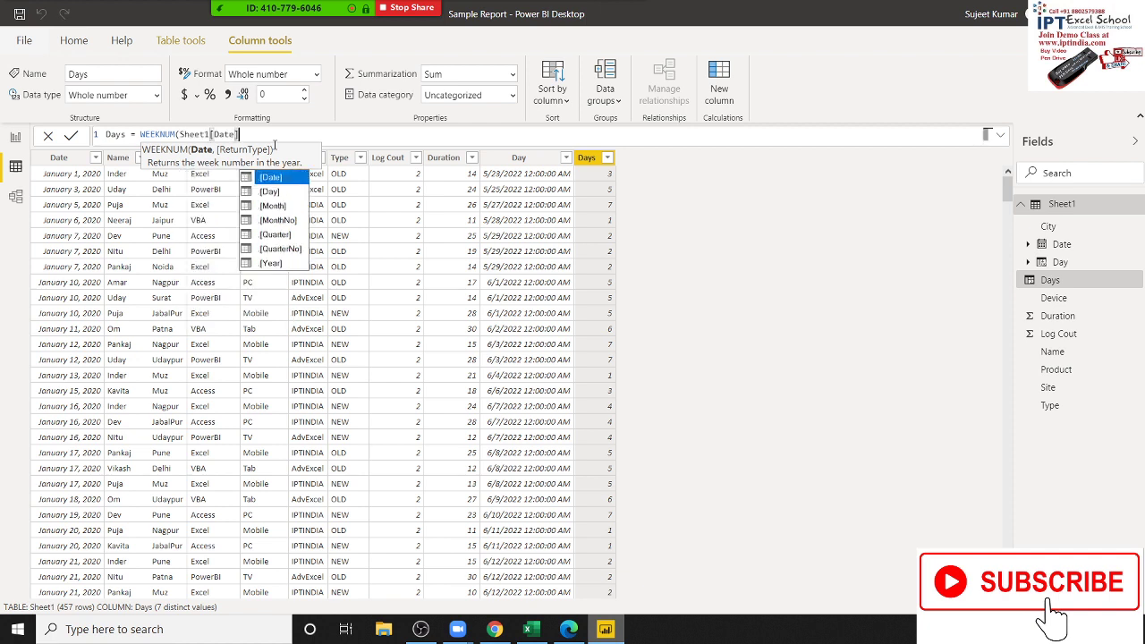
pyautogui.write(')')
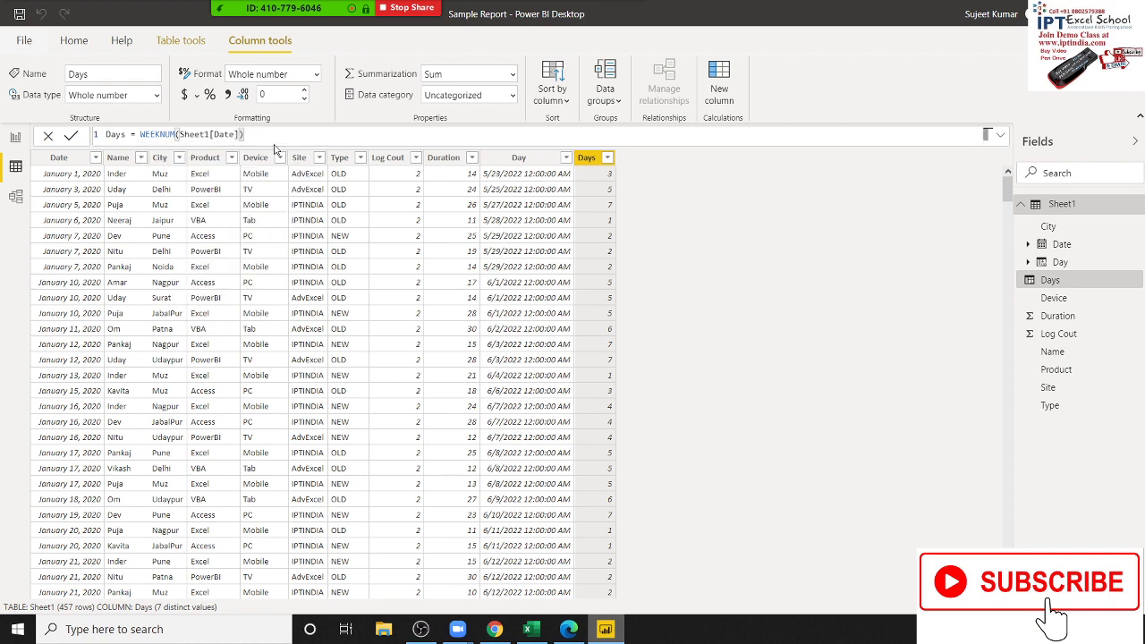
pyautogui.press('Return')
pyautogui.moveTo(141, 135); pyautogui.dragTo(243, 134)
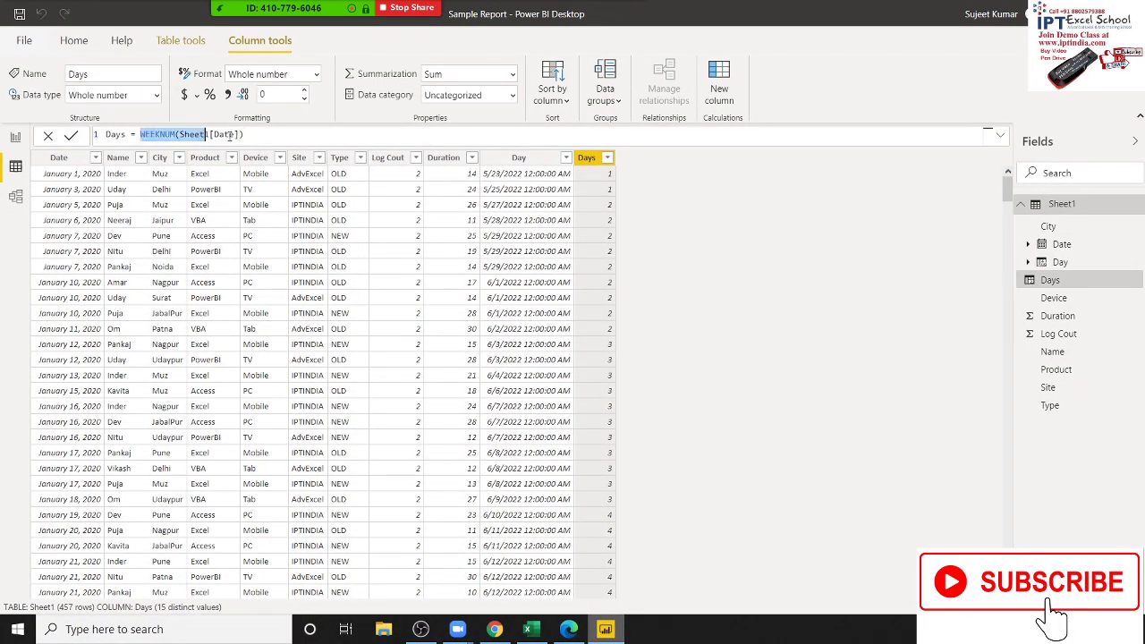
# Browse the date functions past EDATE and LASTDATE and insert FIRSTDATE into the Days formula
pyautogui.write('dat')
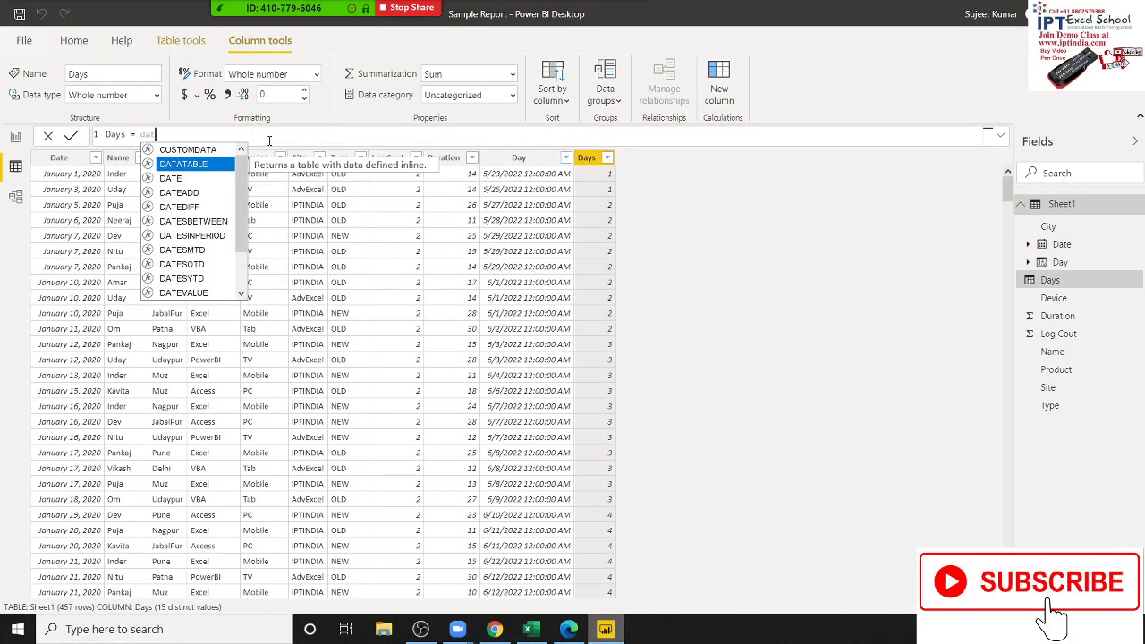
pyautogui.write('e')
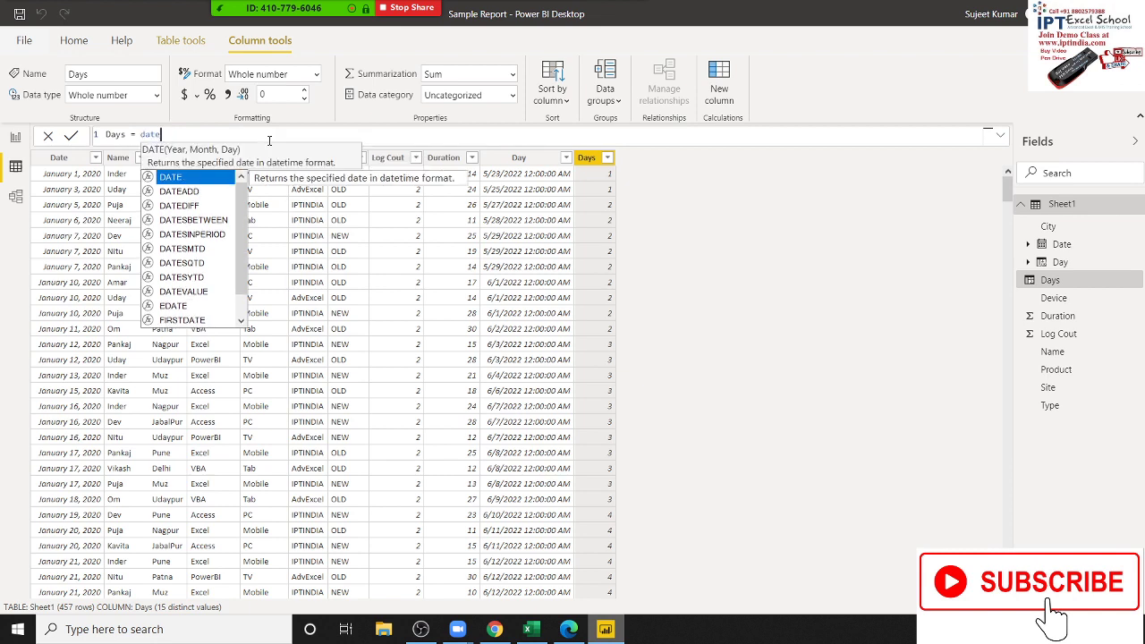
pyautogui.press('Down')
pyautogui.press('Down')
pyautogui.press('Down')
pyautogui.press('Down')
pyautogui.press('Down')
pyautogui.press('Down')
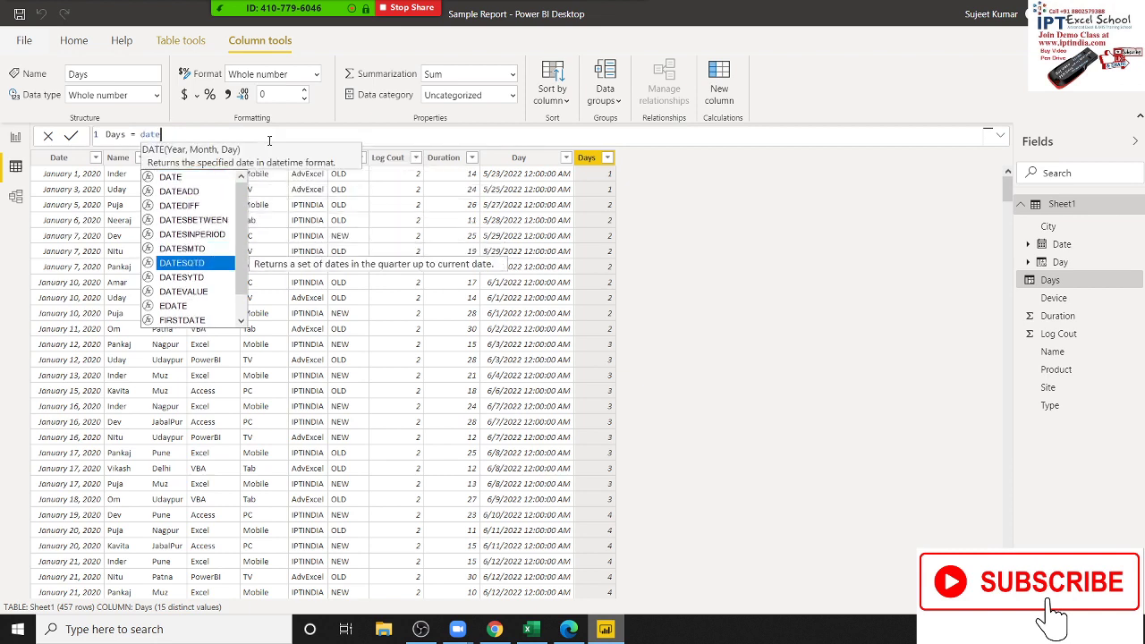
pyautogui.press('Down')
pyautogui.press('Down')
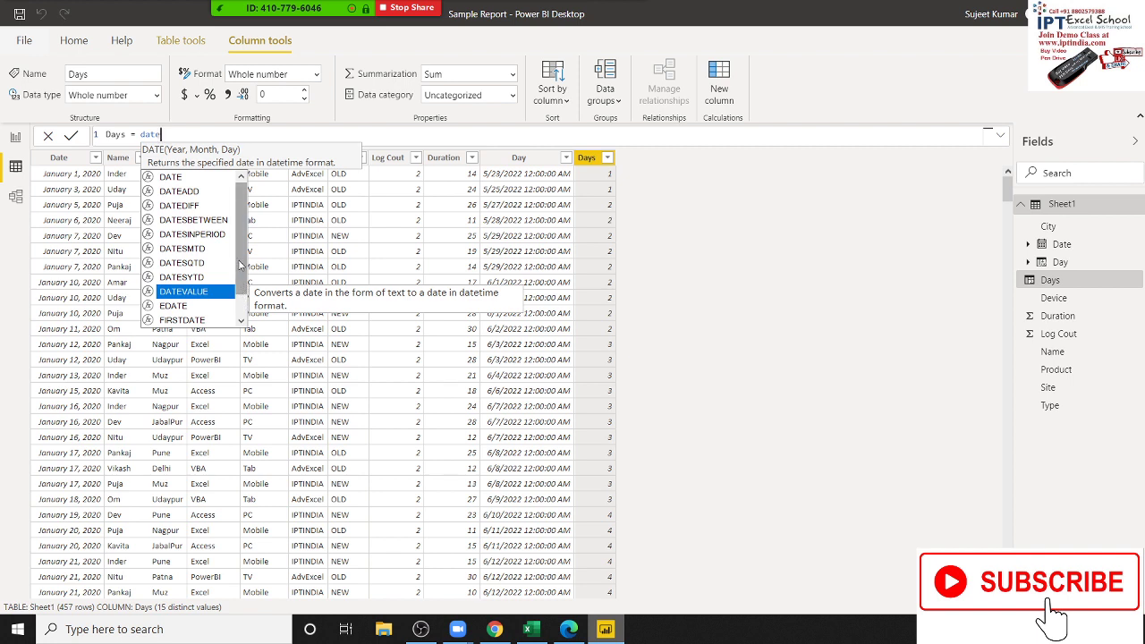
pyautogui.scroll(-1, 239, 284)
pyautogui.scroll(-1, 238, 281)
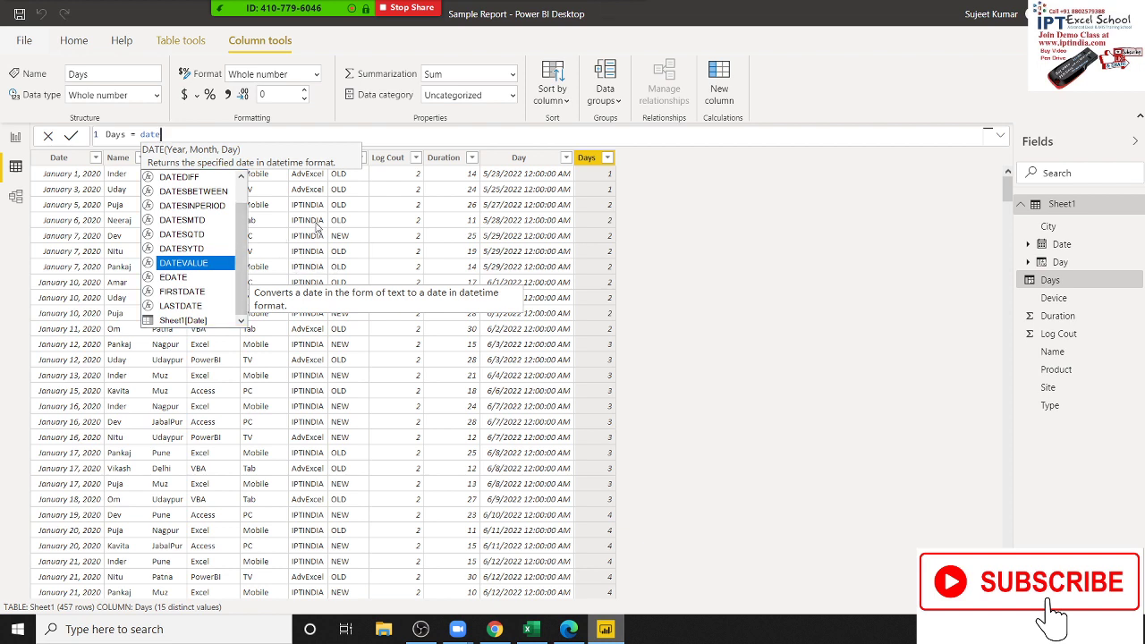
pyautogui.press('Down')
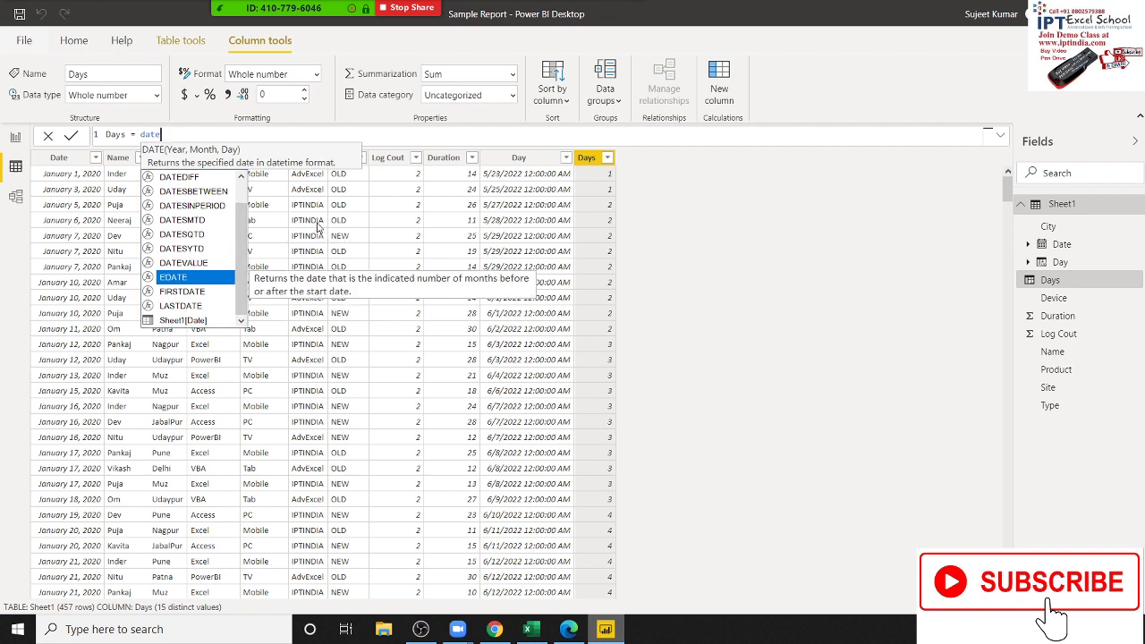
pyautogui.press('Down')
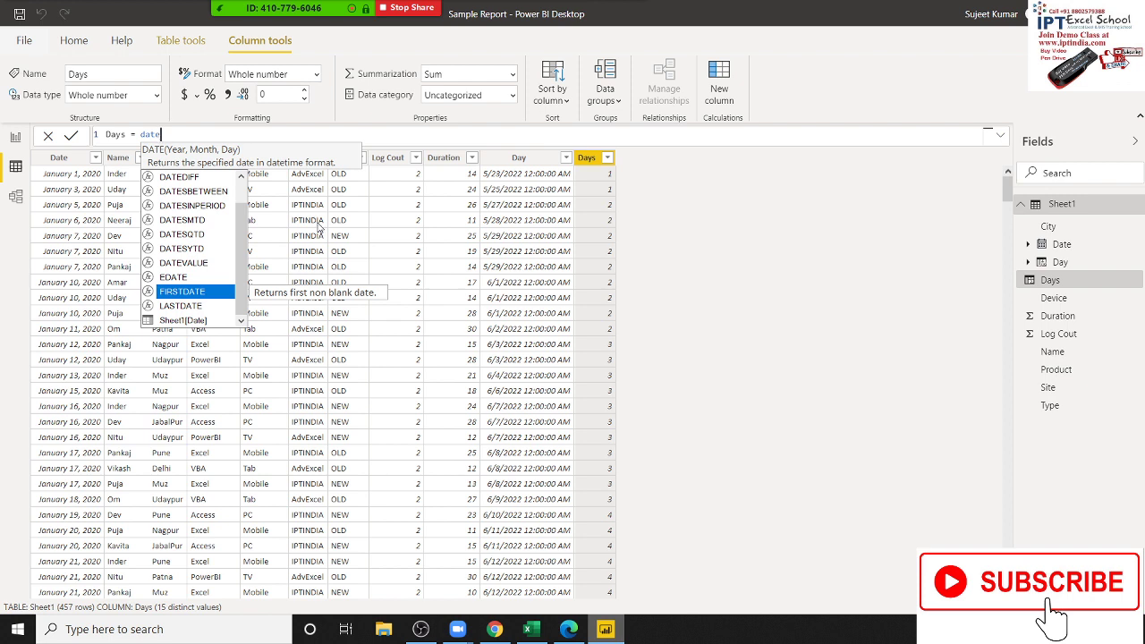
pyautogui.press('Down')
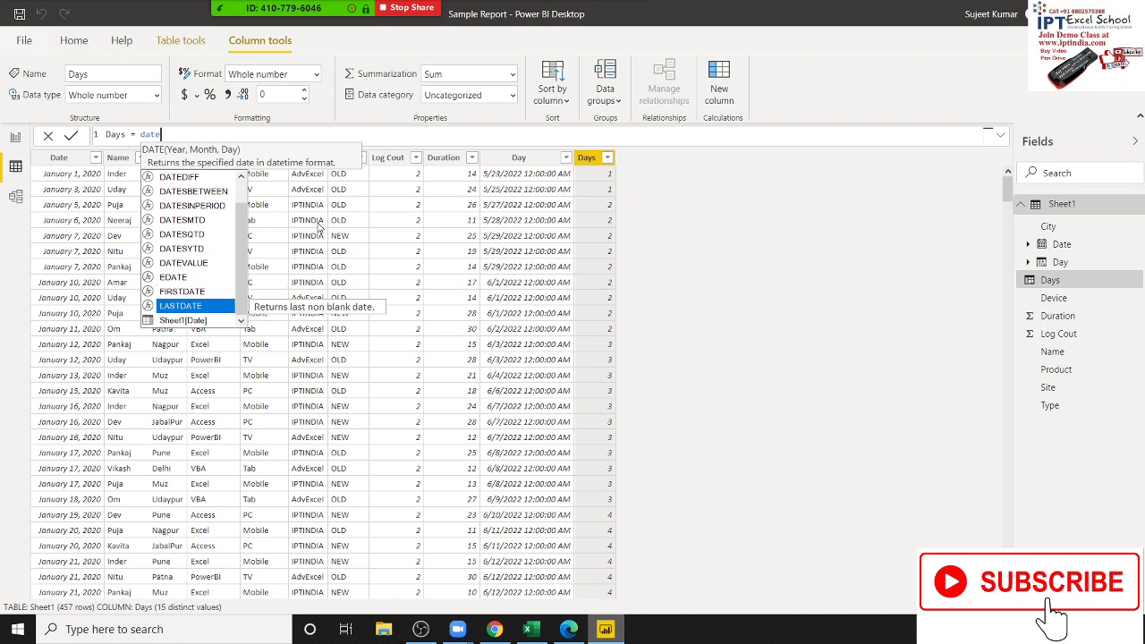
pyautogui.press('Up')
pyautogui.press('Tab')
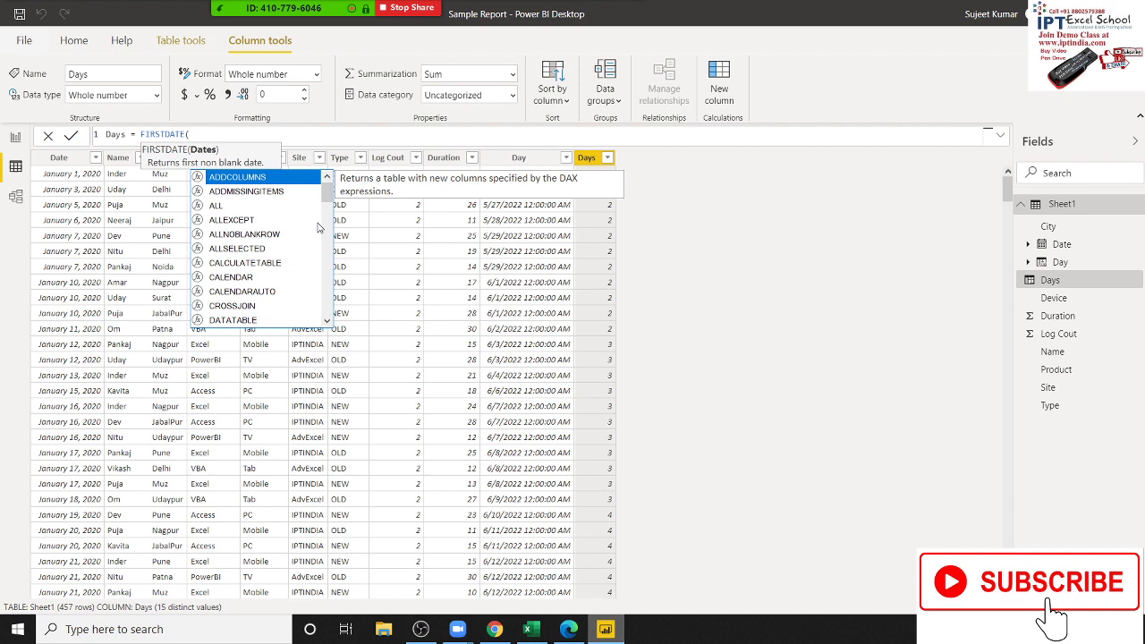
# Enter today() as the FIRSTDATE argument, giving Days = FIRSTDATE(today())
pyautogui.write('dat')
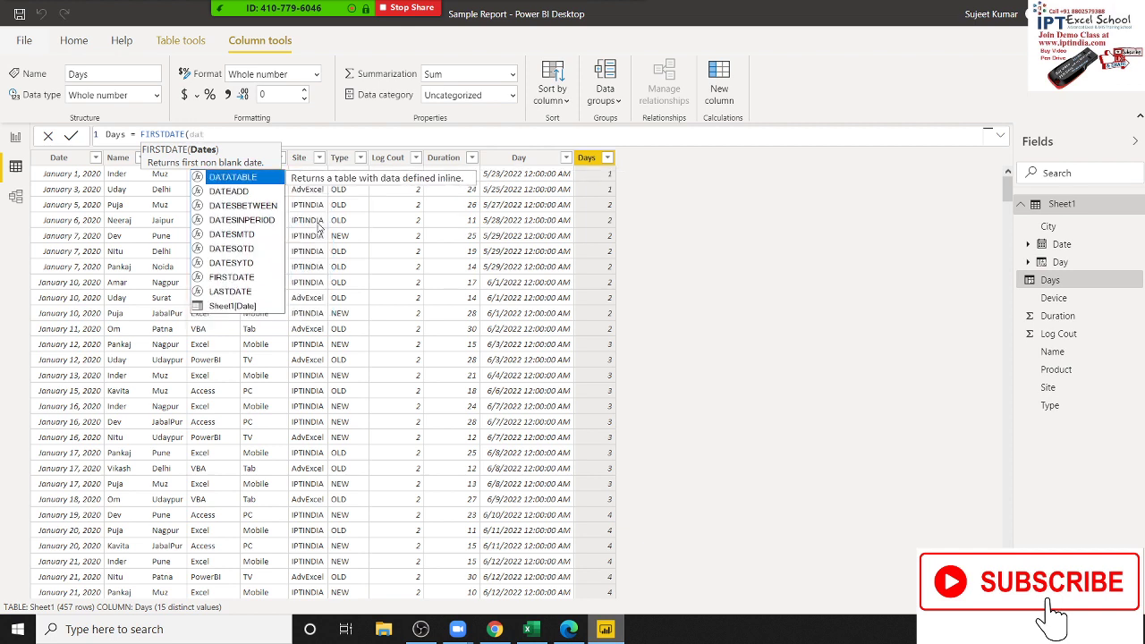
pyautogui.press('BackSpace')
pyautogui.press('BackSpace')
pyautogui.press('BackSpace')
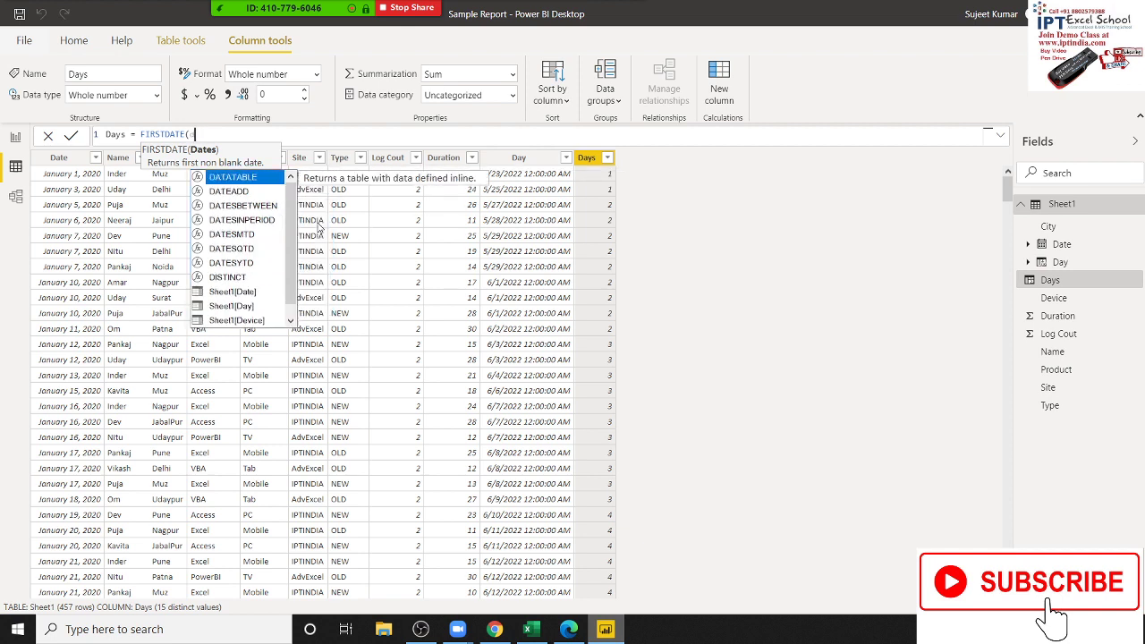
pyautogui.write('too')
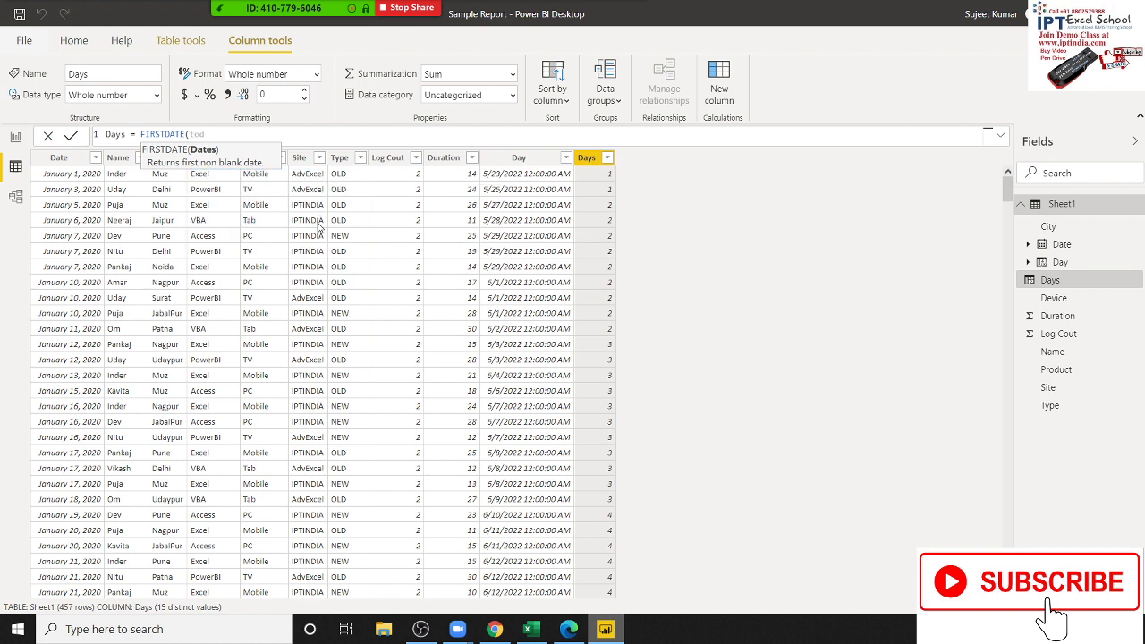
pyautogui.press('BackSpace')
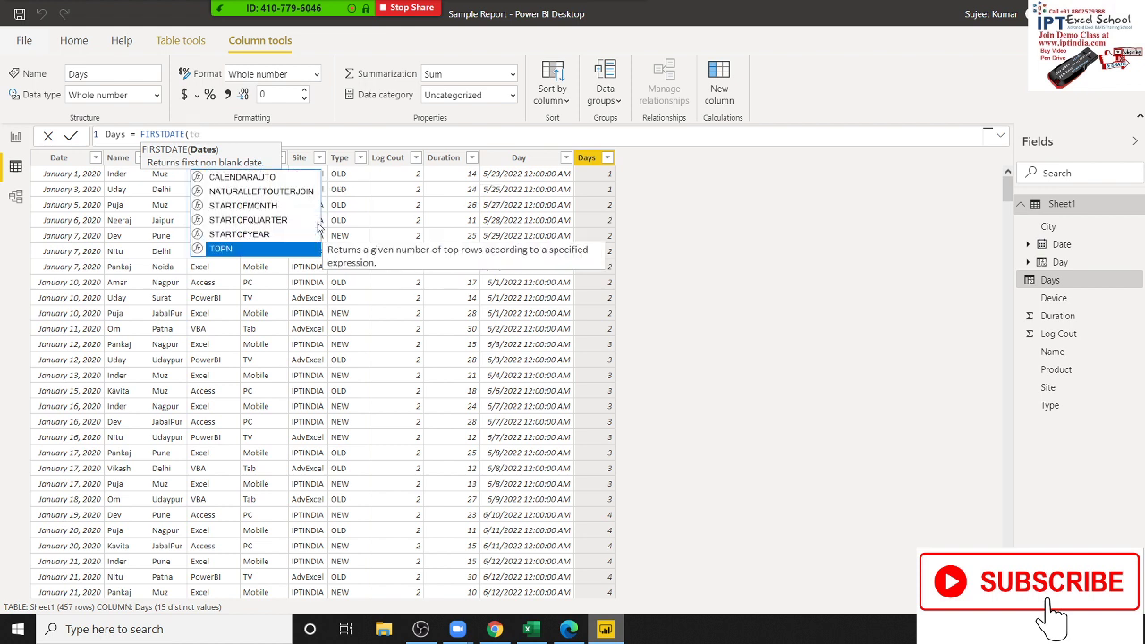
pyautogui.write('da')
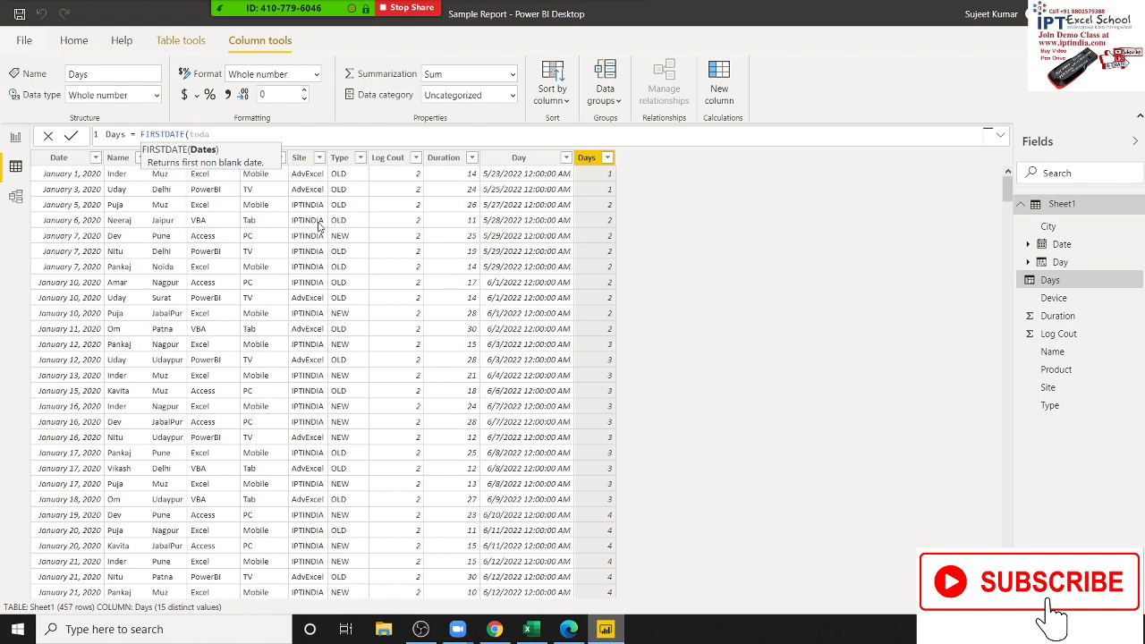
pyautogui.press('BackSpace')
pyautogui.press('BackSpace')
pyautogui.press('BackSpace')
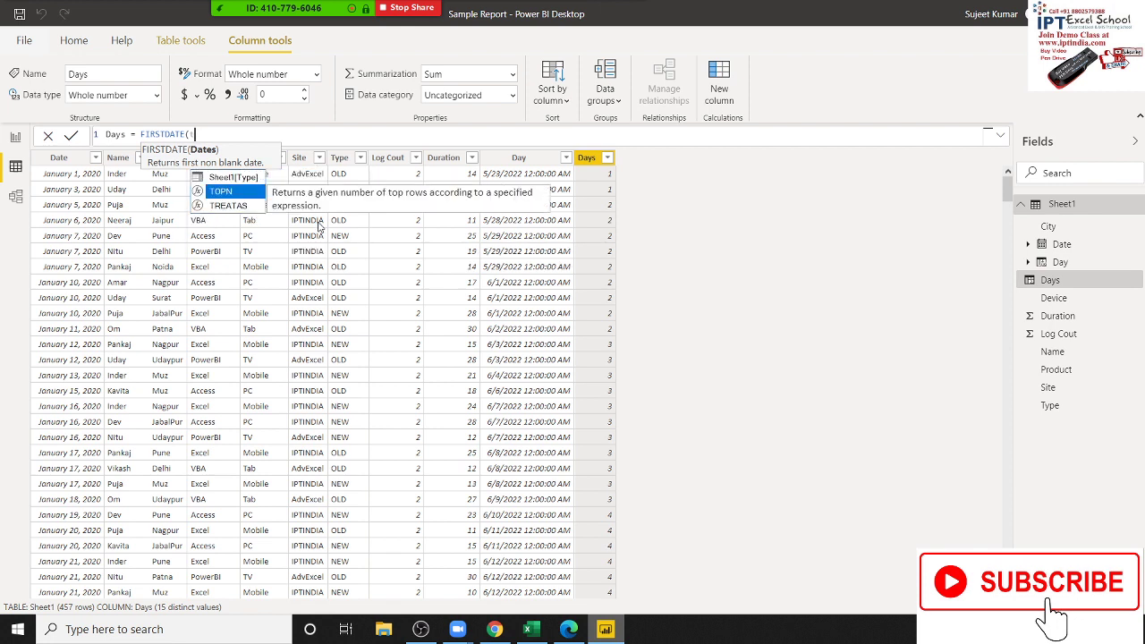
pyautogui.press('BackSpace')
pyautogui.write('t')
pyautogui.write('od')
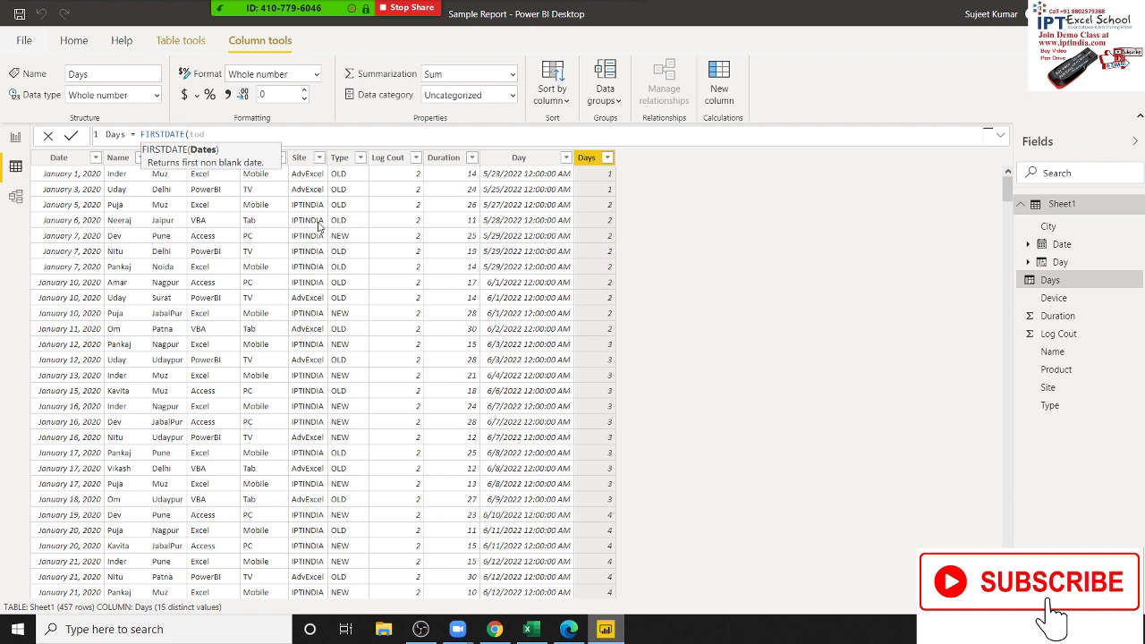
pyautogui.write('ay')
pyautogui.write('())')
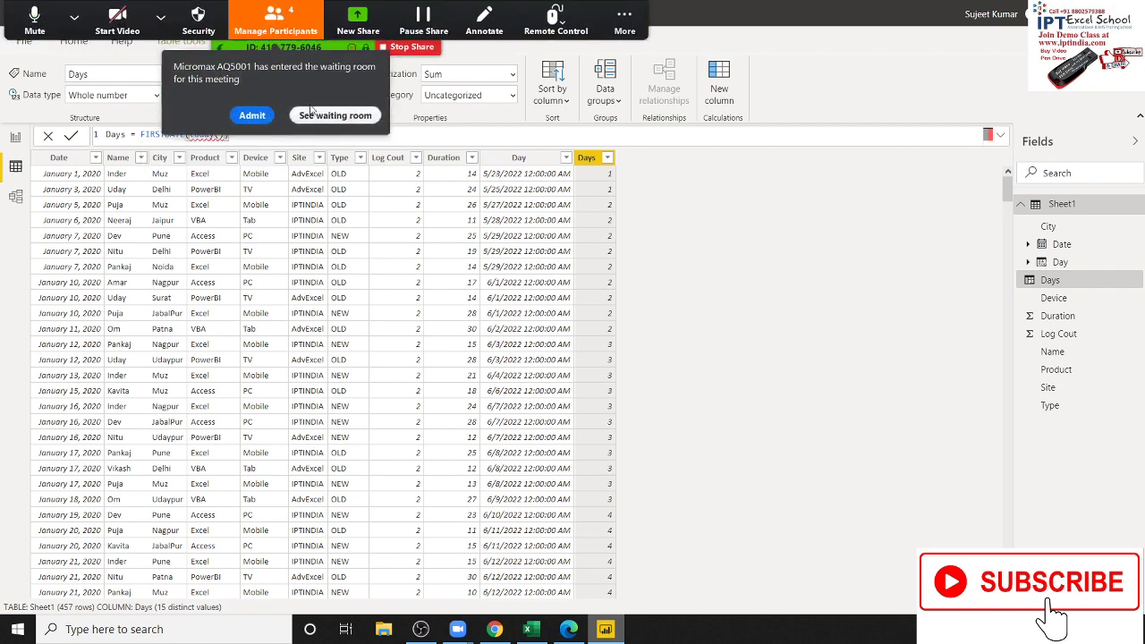
# Commit the FIRSTDATE(today()) formula, then admit the waiting Zoom attendee and close Participants
pyautogui.press('Return')
pyautogui.click(276, 30)
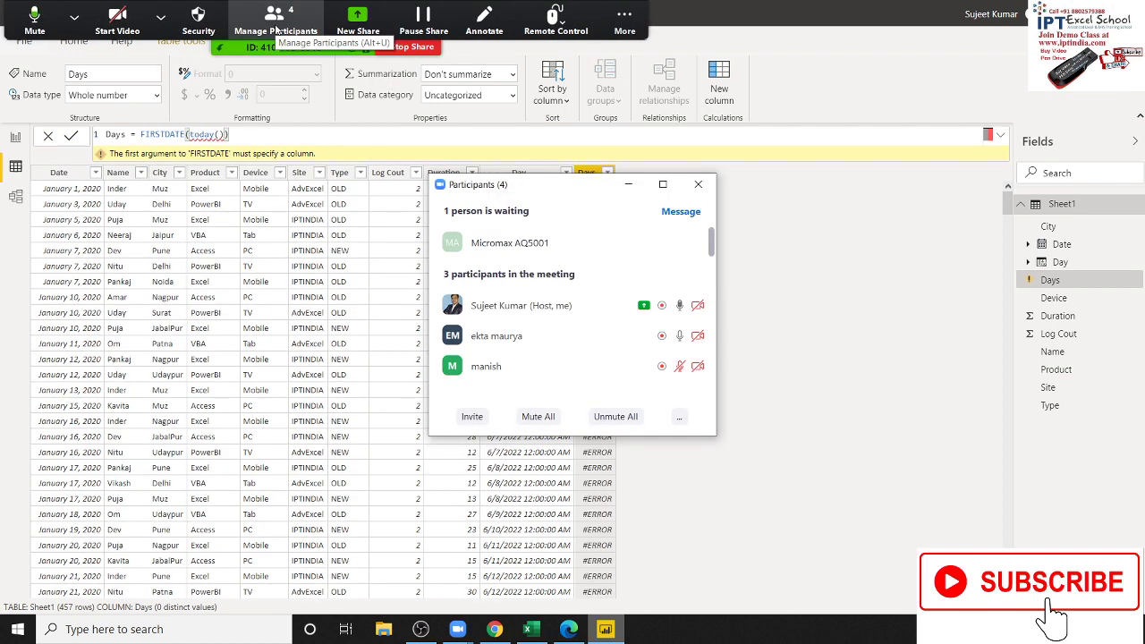
pyautogui.moveTo(572, 243)
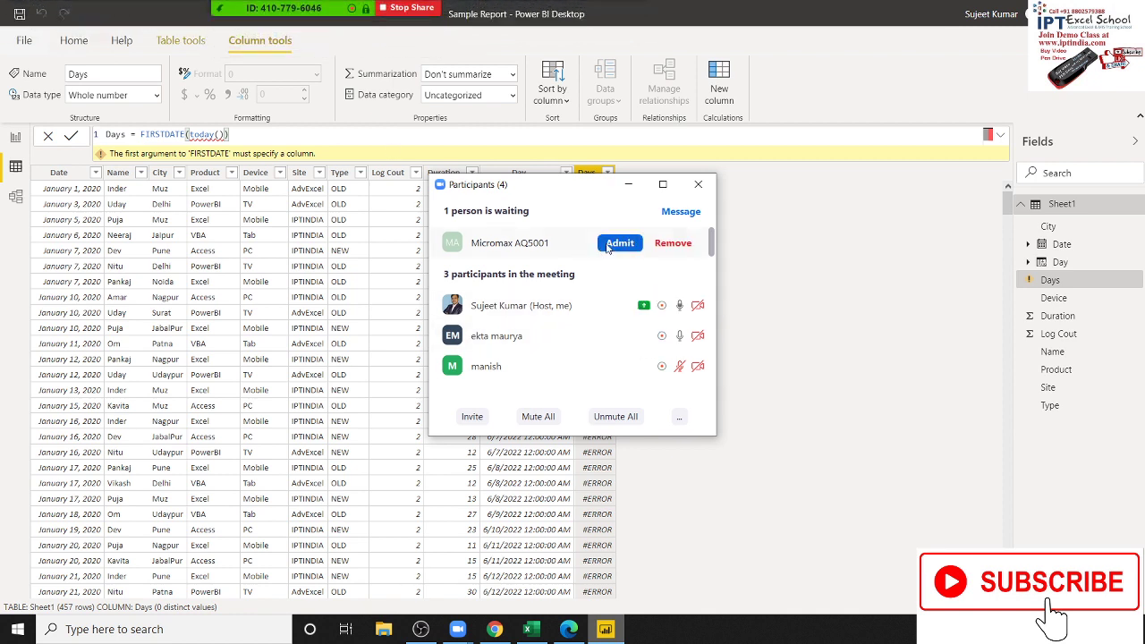
pyautogui.click(601, 246)
pyautogui.click(629, 185)
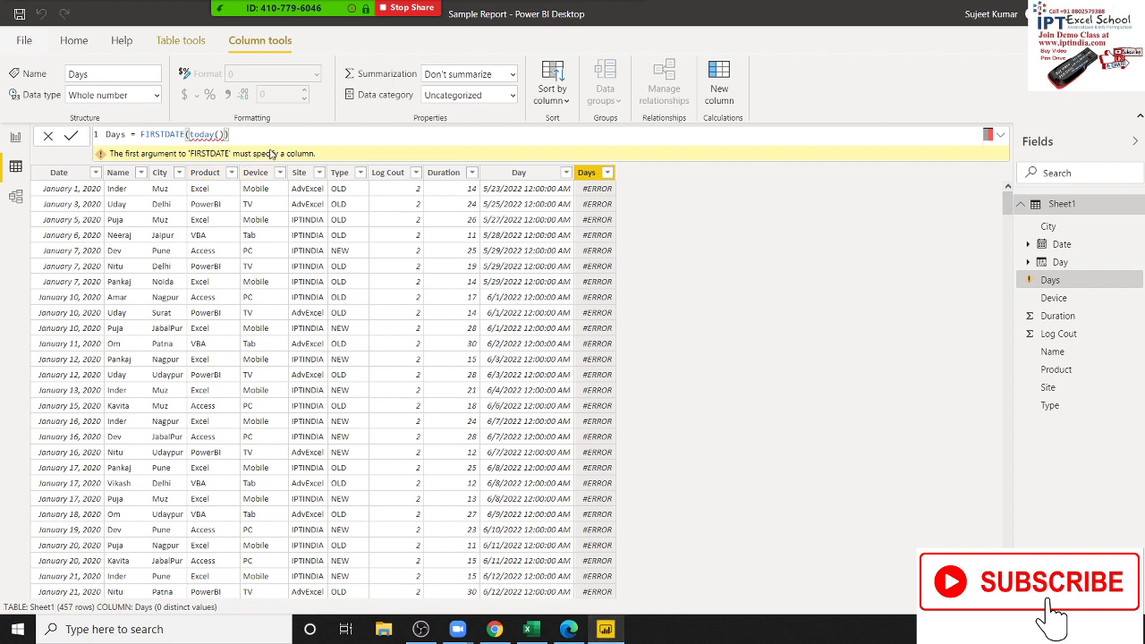
# Change the Days formula to FIRSTDATE(Sheet1[Date]) so each row shows its own date
pyautogui.press('BackSpace')
pyautogui.press('BackSpace')
pyautogui.press('BackSpace')
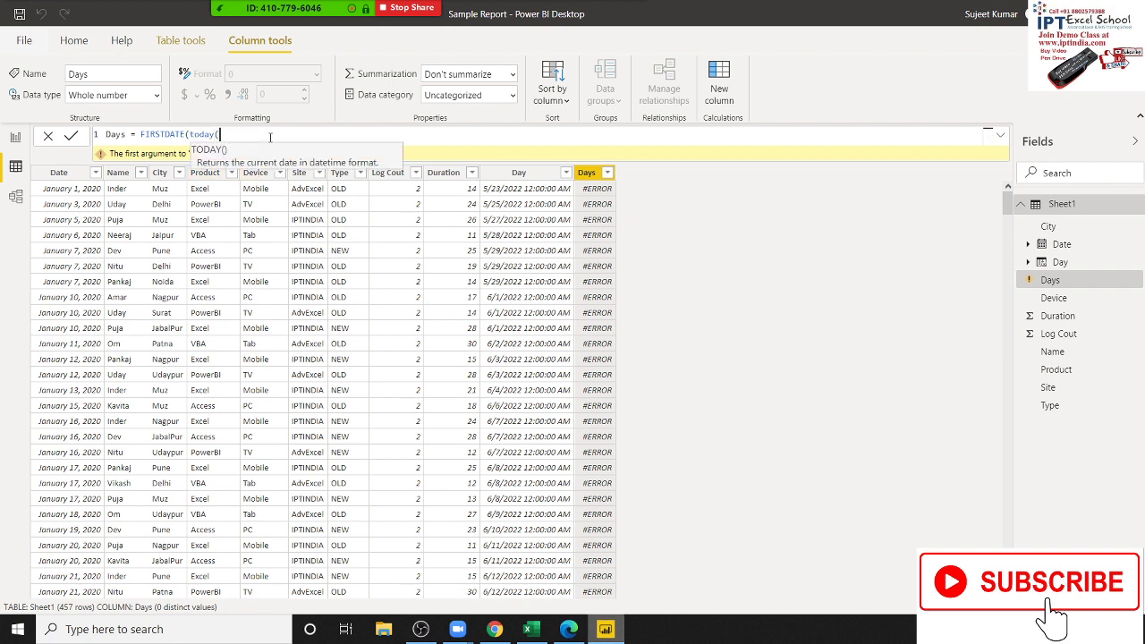
pyautogui.press('BackSpace')
pyautogui.press('BackSpace')
pyautogui.press('BackSpace')
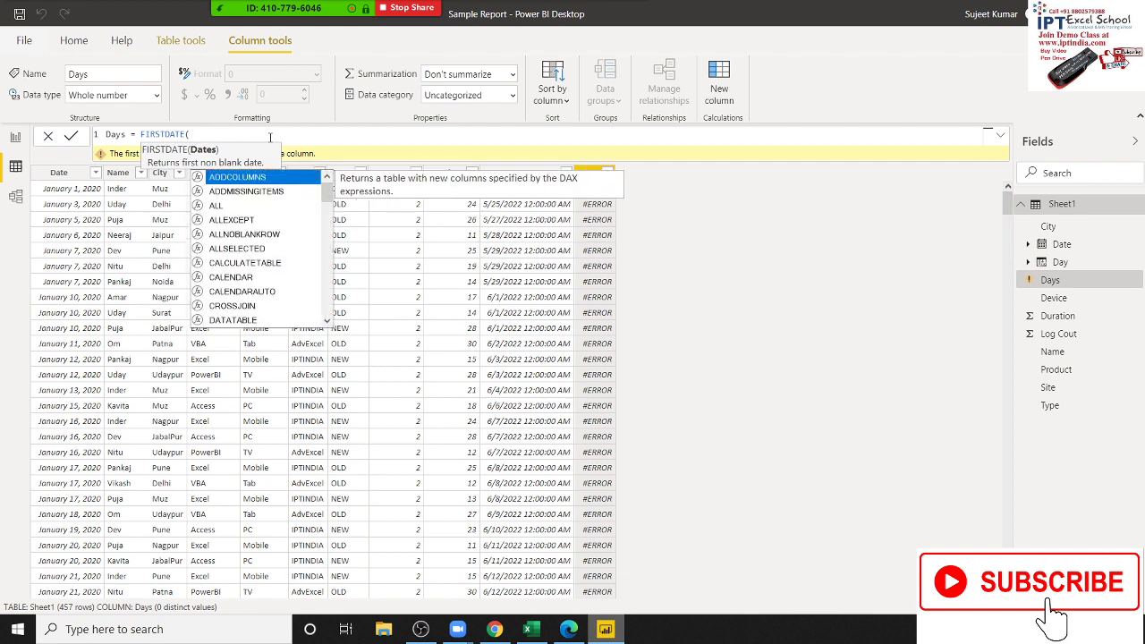
pyautogui.write('sh')
pyautogui.press('Down')
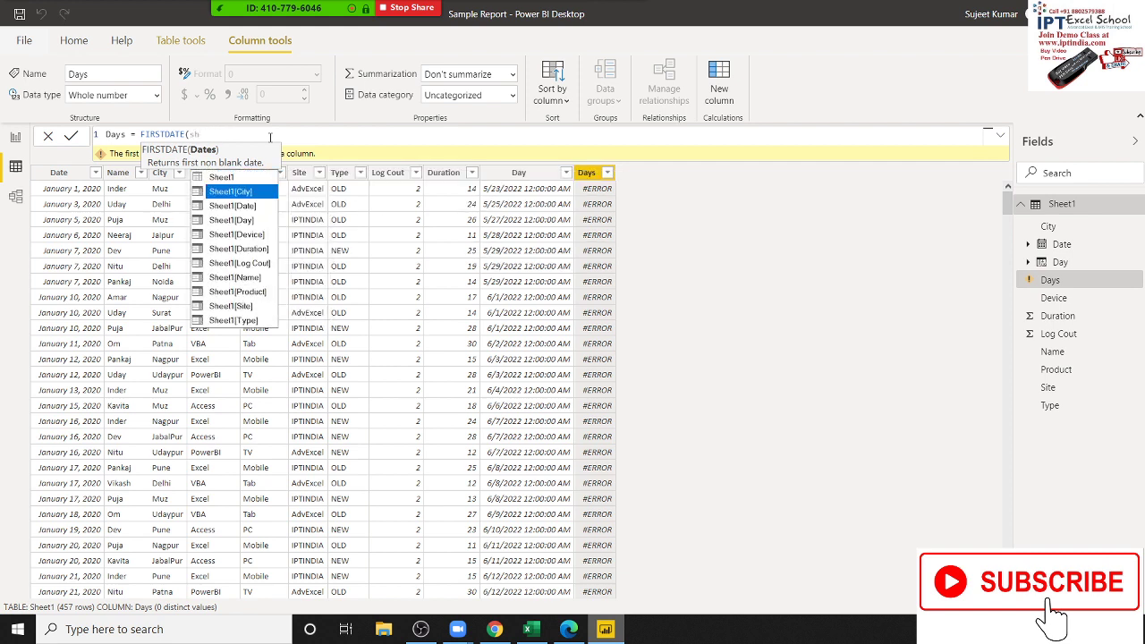
pyautogui.press('Down')
pyautogui.press('Tab')
pyautogui.write(')')
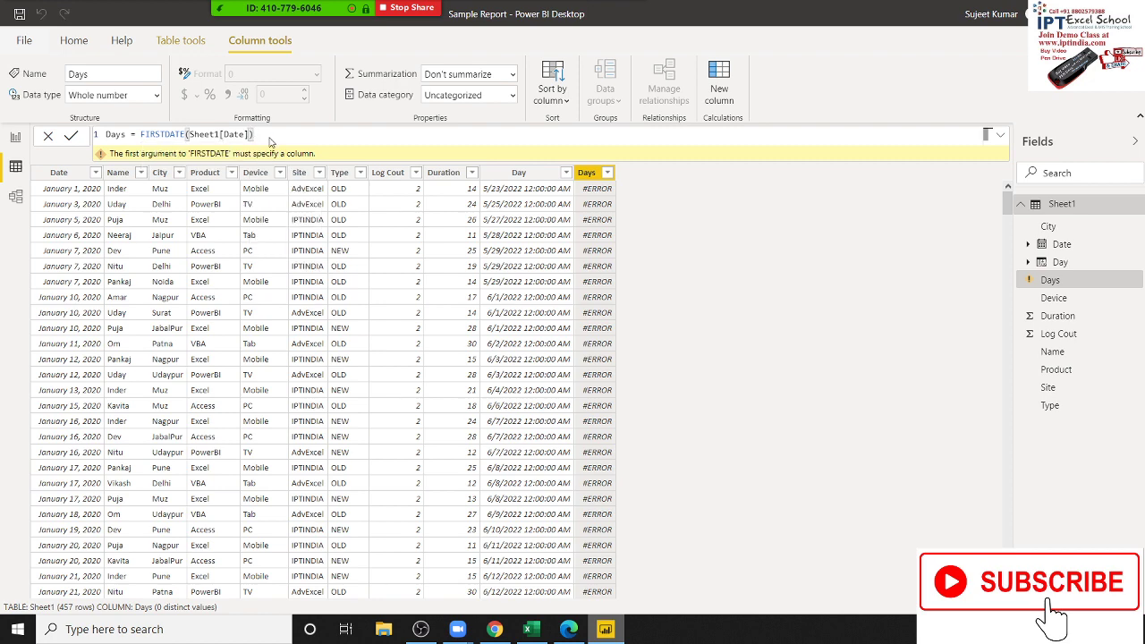
pyautogui.press('Return')
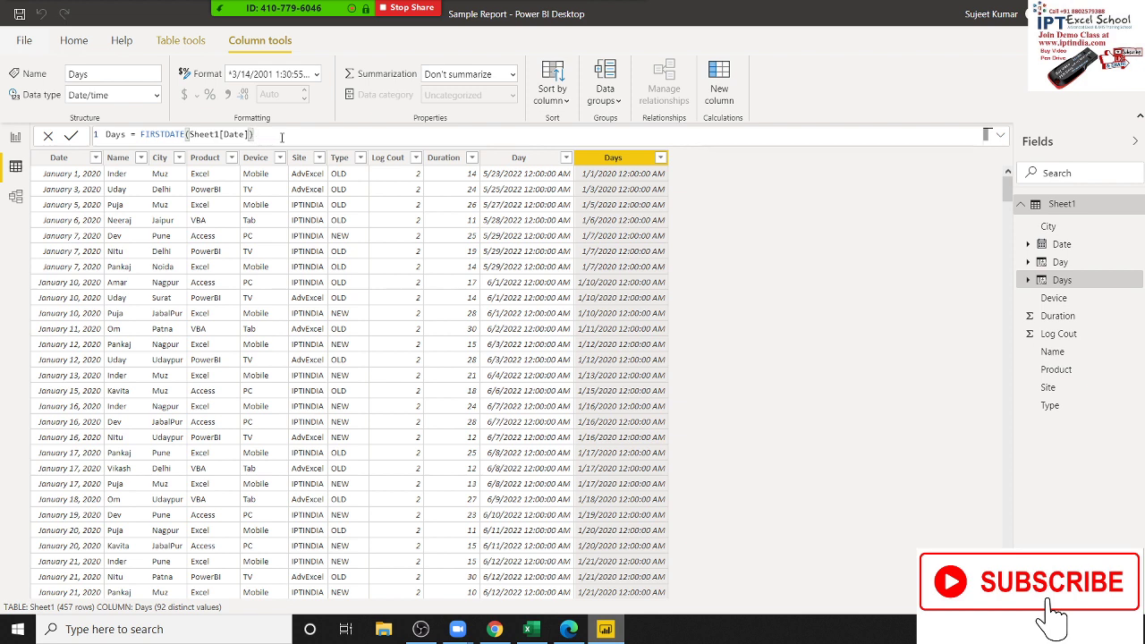
# Try a different argument, then retype it as (Sheet1[Date])
pyautogui.press('BackSpace')
pyautogui.press('BackSpace')
pyautogui.press('BackSpace')
pyautogui.press('BackSpace')
pyautogui.press('BackSpace')
pyautogui.press('BackSpace')
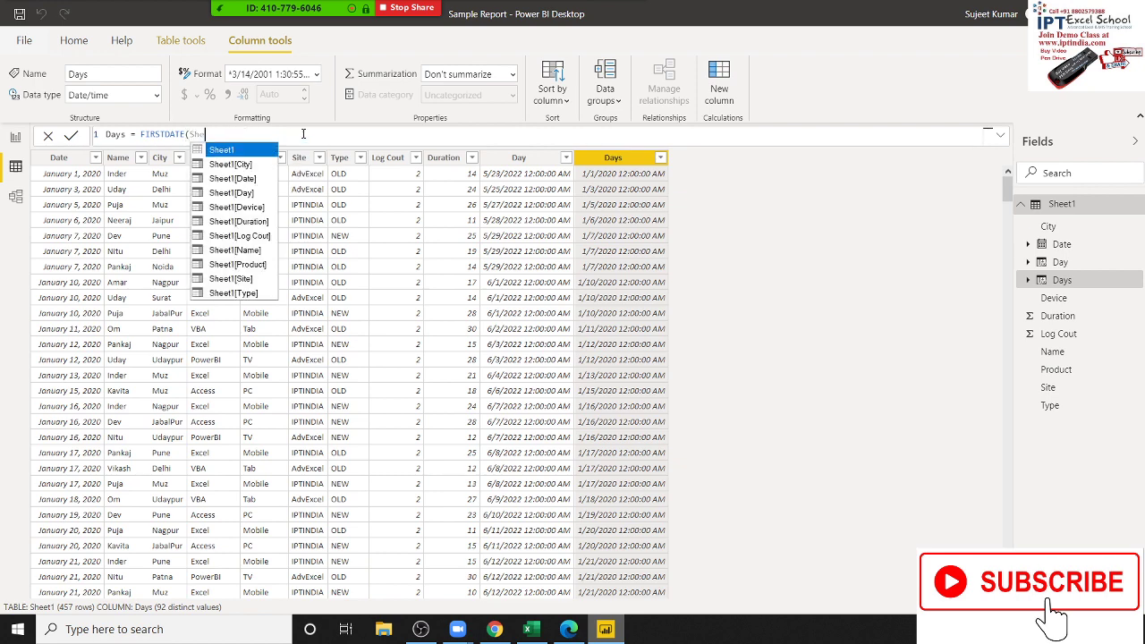
pyautogui.press('BackSpace')
pyautogui.press('BackSpace')
pyautogui.press('BackSpace')
pyautogui.press('BackSpace')
pyautogui.write('ca')
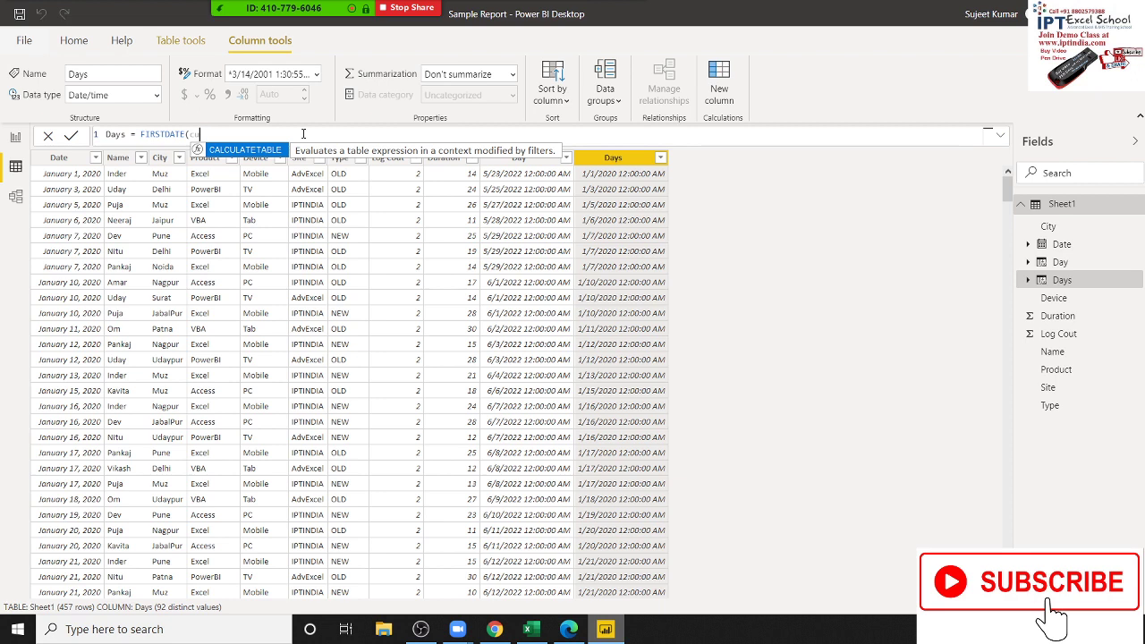
pyautogui.write('))')
pyautogui.press('BackSpace')
pyautogui.press('BackSpace')
pyautogui.press('BackSpace')
pyautogui.press('BackSpace')
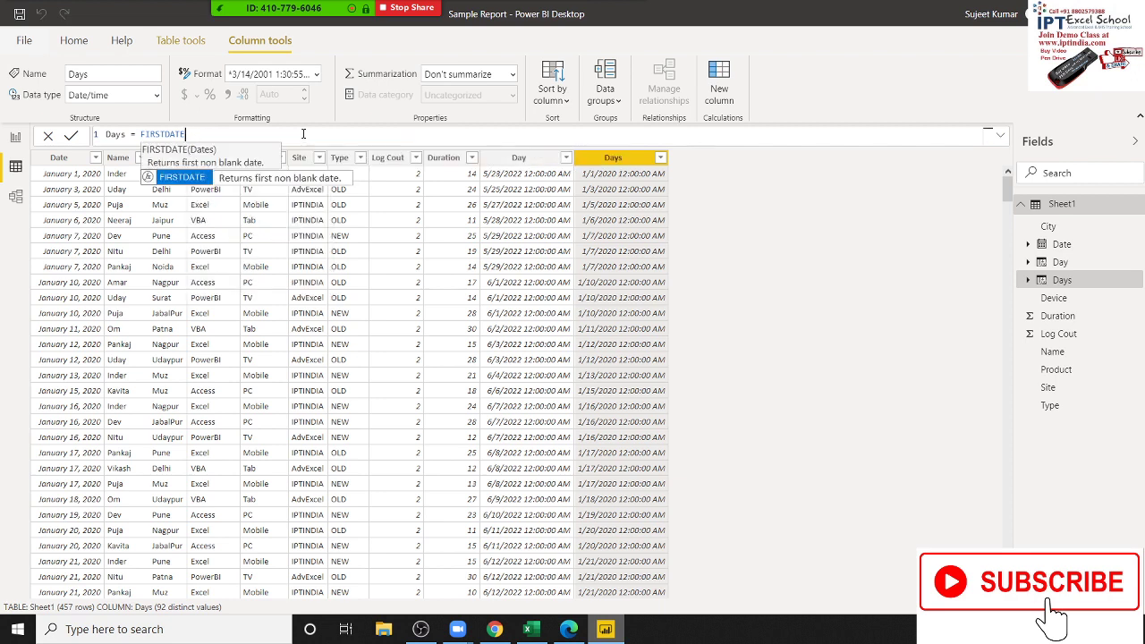
pyautogui.write('(Sheet1[Date])')
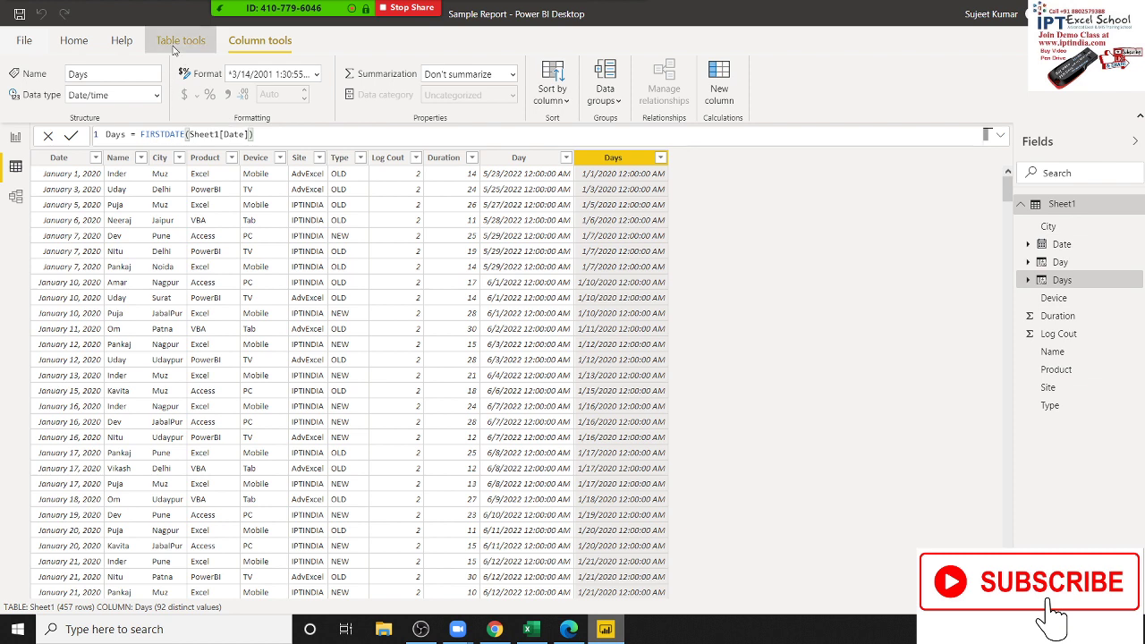
# Create a new measure from Table tools and select its default Measure name
pyautogui.click(174, 49)
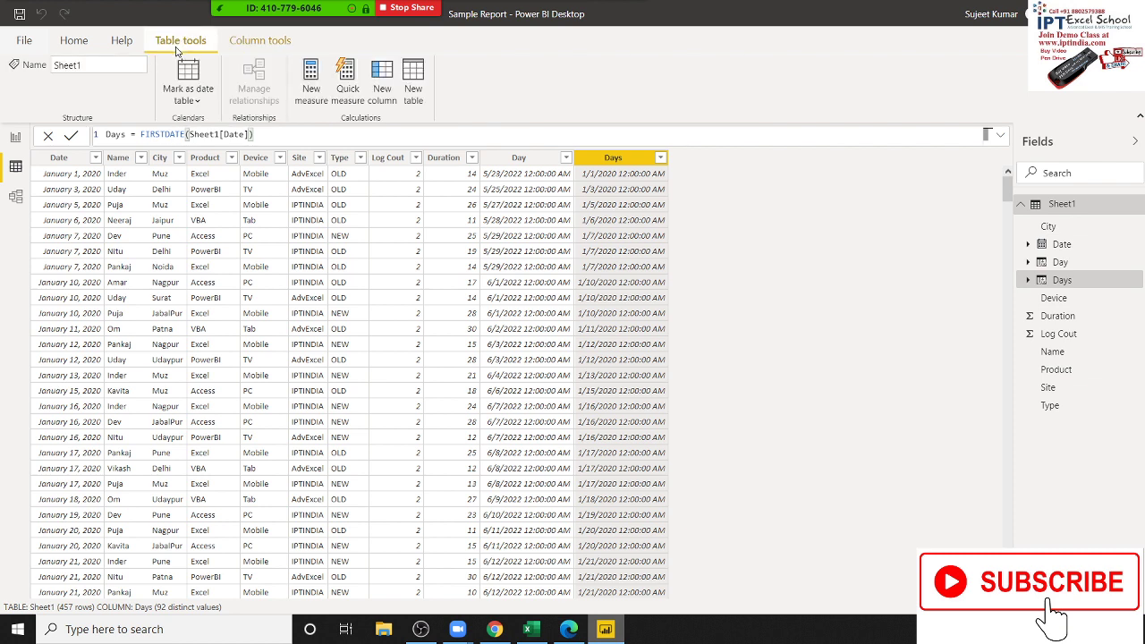
pyautogui.click(312, 93)
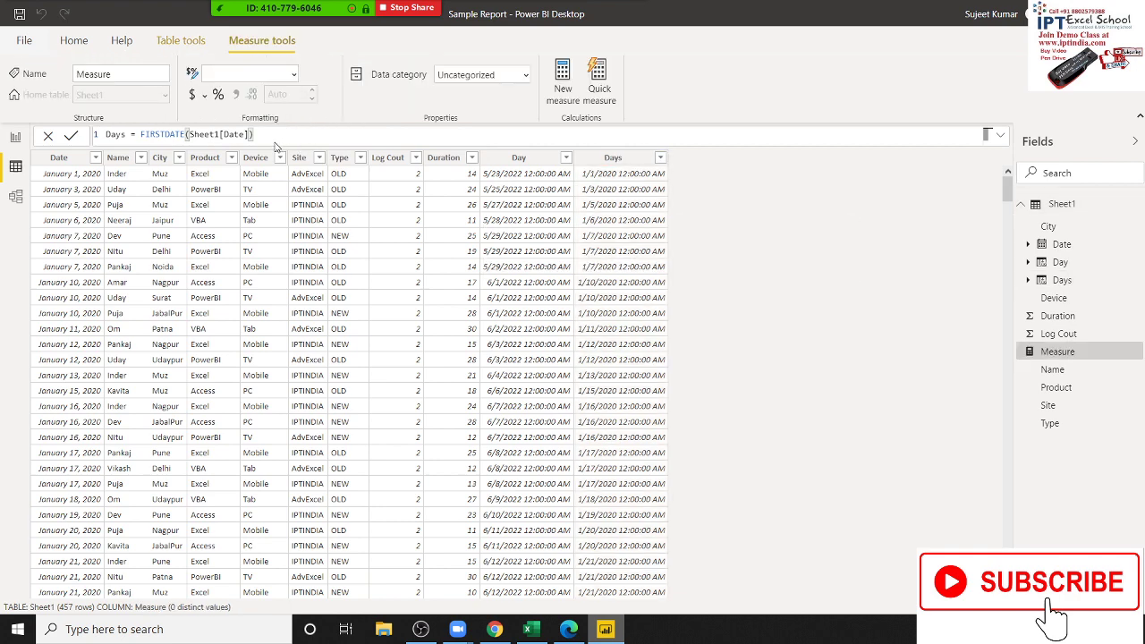
pyautogui.click(140, 138)
pyautogui.doubleClick(134, 138)
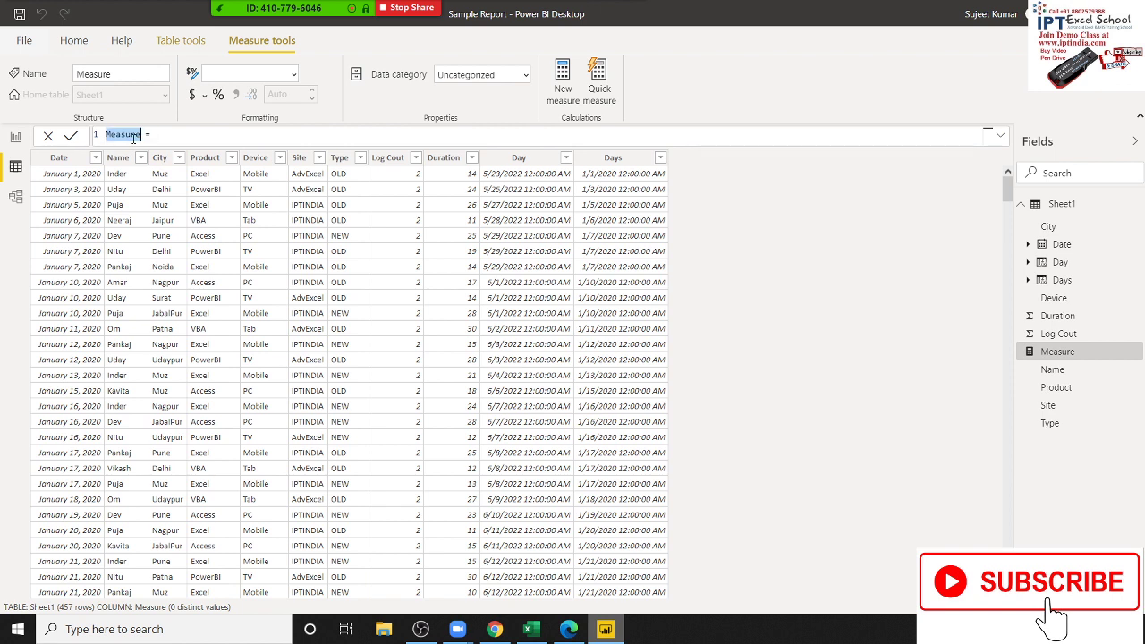
# Define the measure as dt = FIRSTDATE(Sheet1[Date]) and go back to Report view
pyautogui.write('dt =')
pyautogui.write('fir')
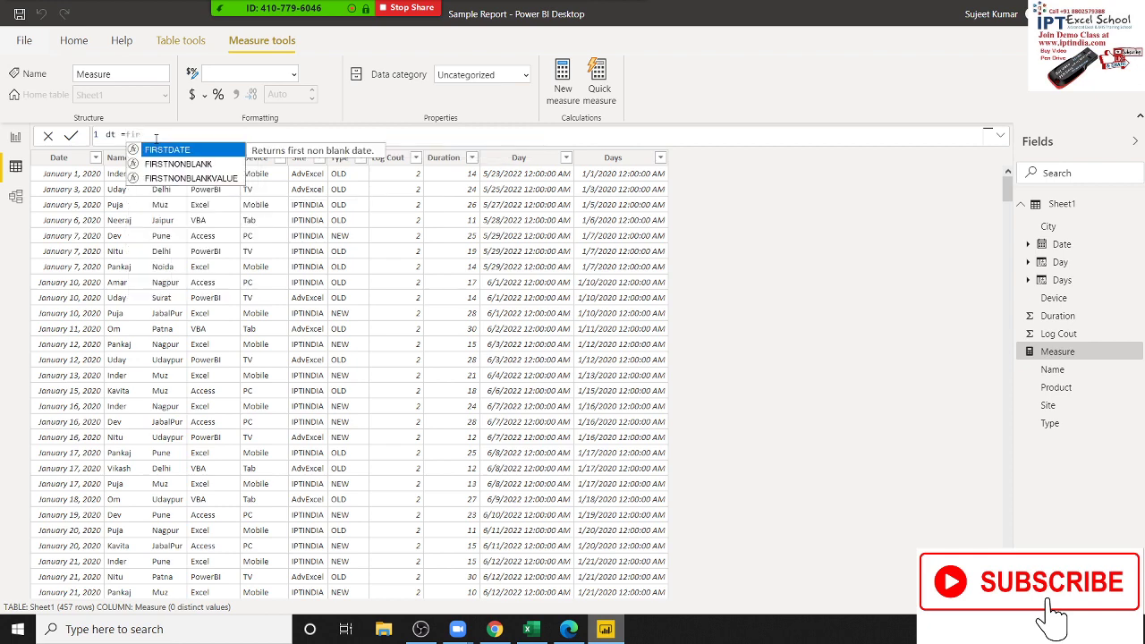
pyautogui.press('Tab')
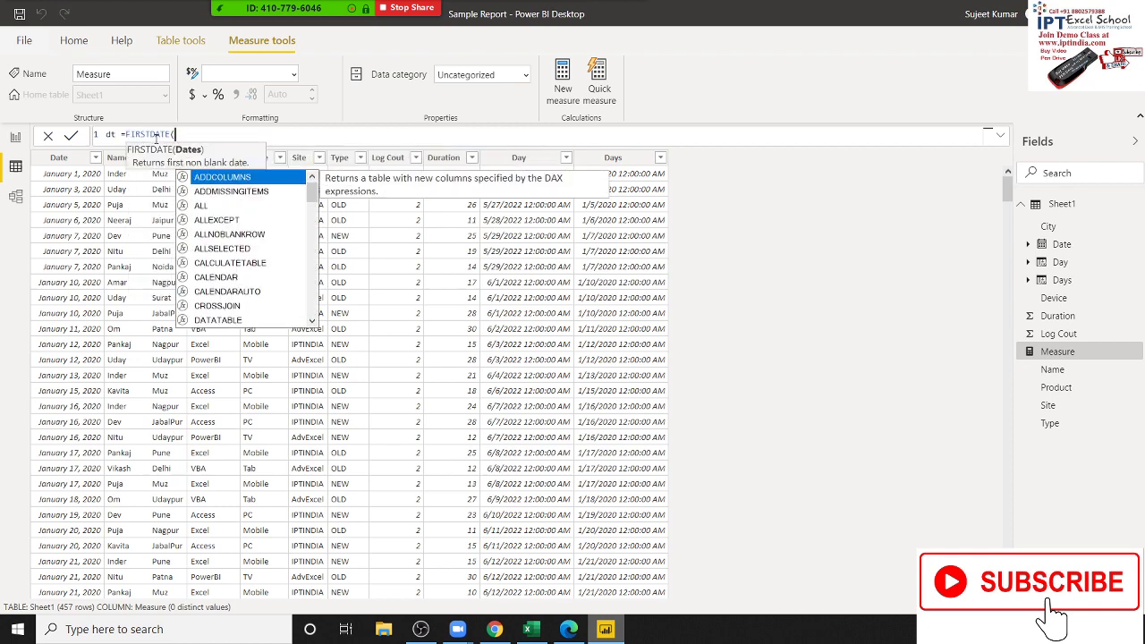
pyautogui.write('sh')
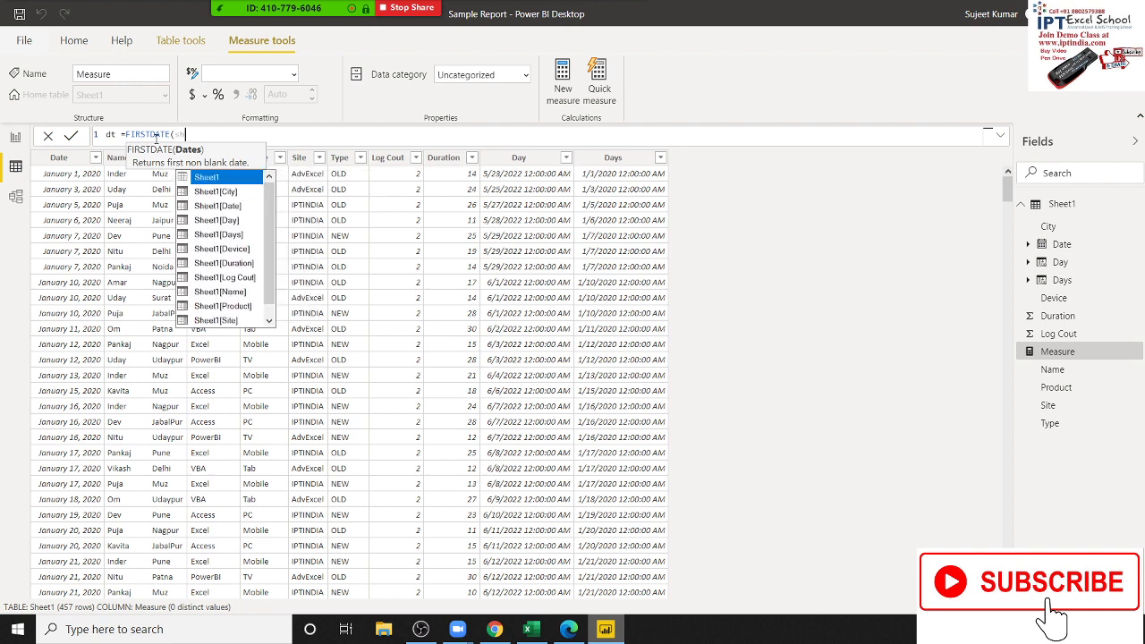
pyautogui.press('Down')
pyautogui.press('Down')
pyautogui.press('Tab')
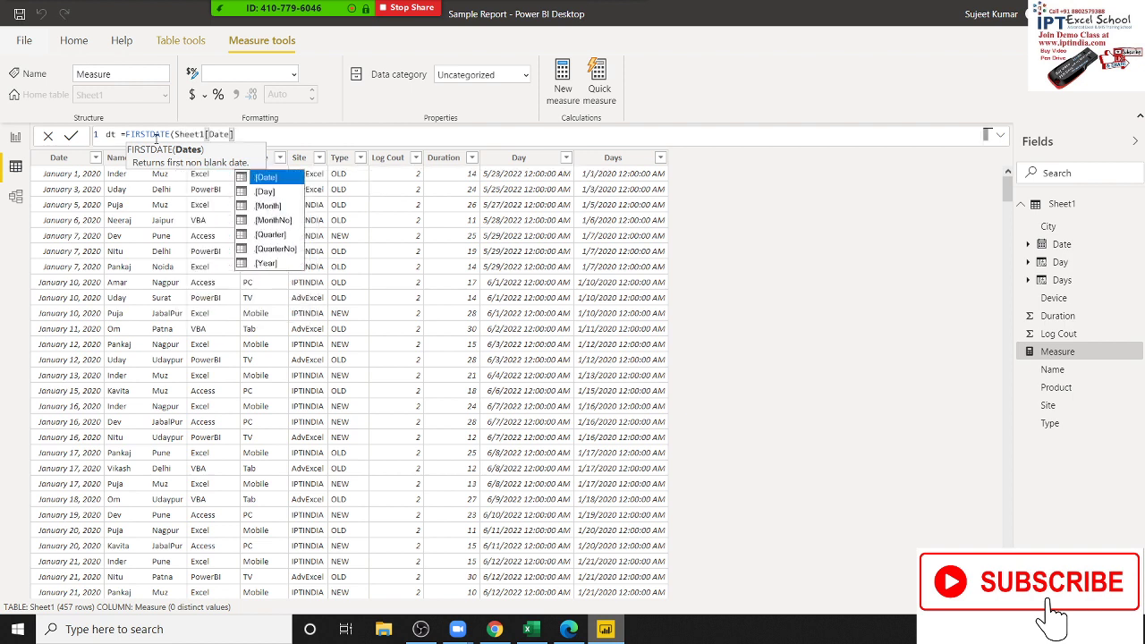
pyautogui.write(')')
pyautogui.press('Return')
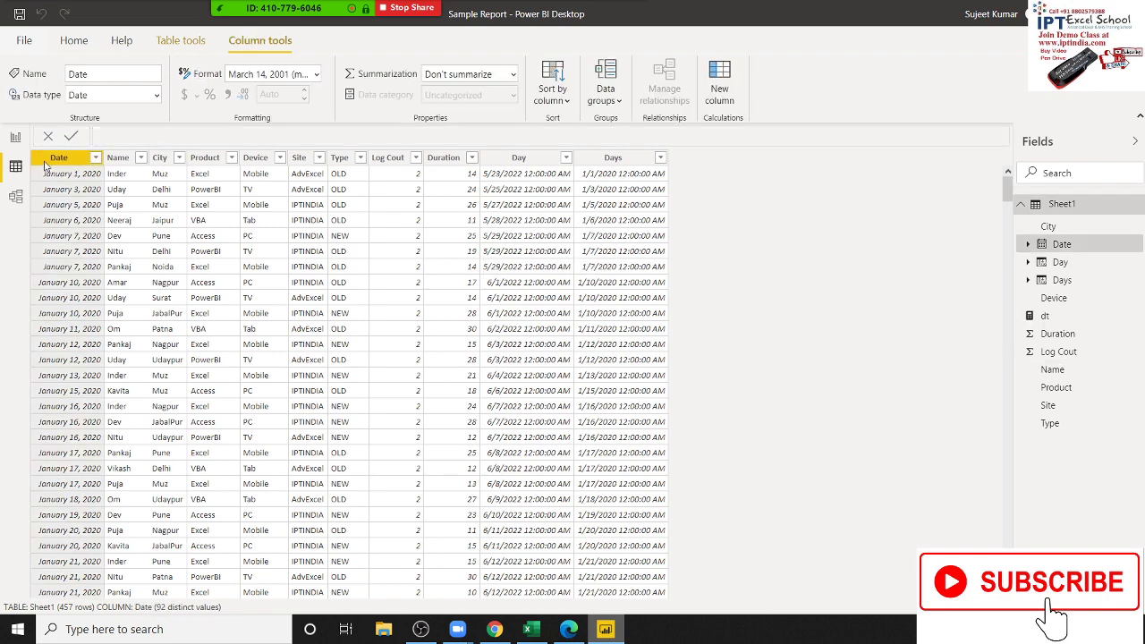
pyautogui.click(16, 137)
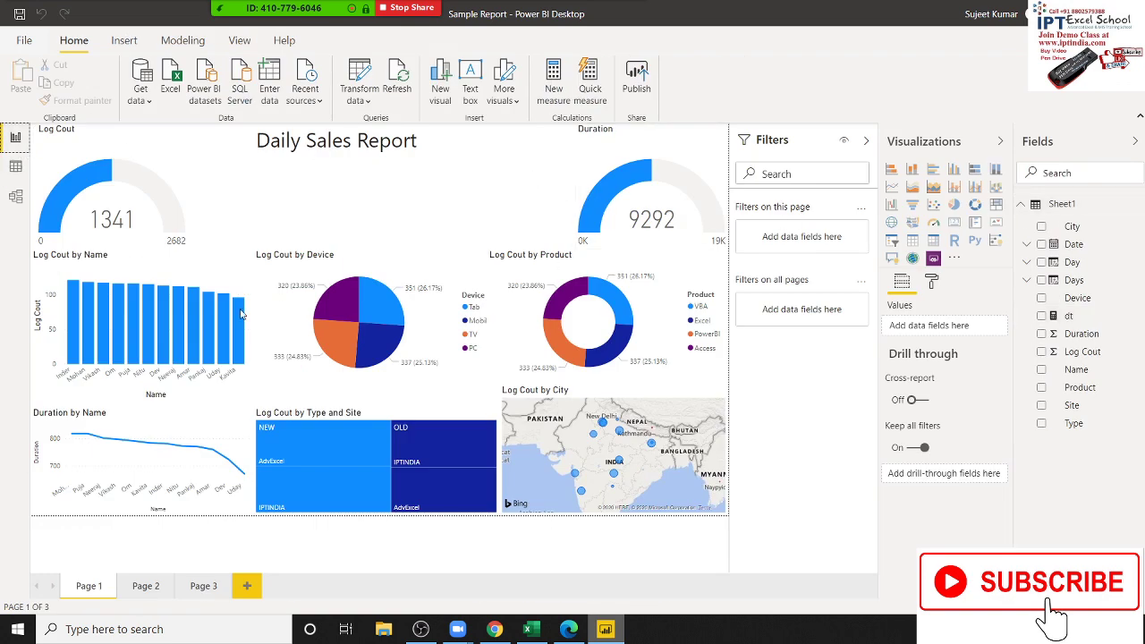
# Add a card showing the dt measure near the centre of Page 2, then switch to Excel
pyautogui.click(155, 587)
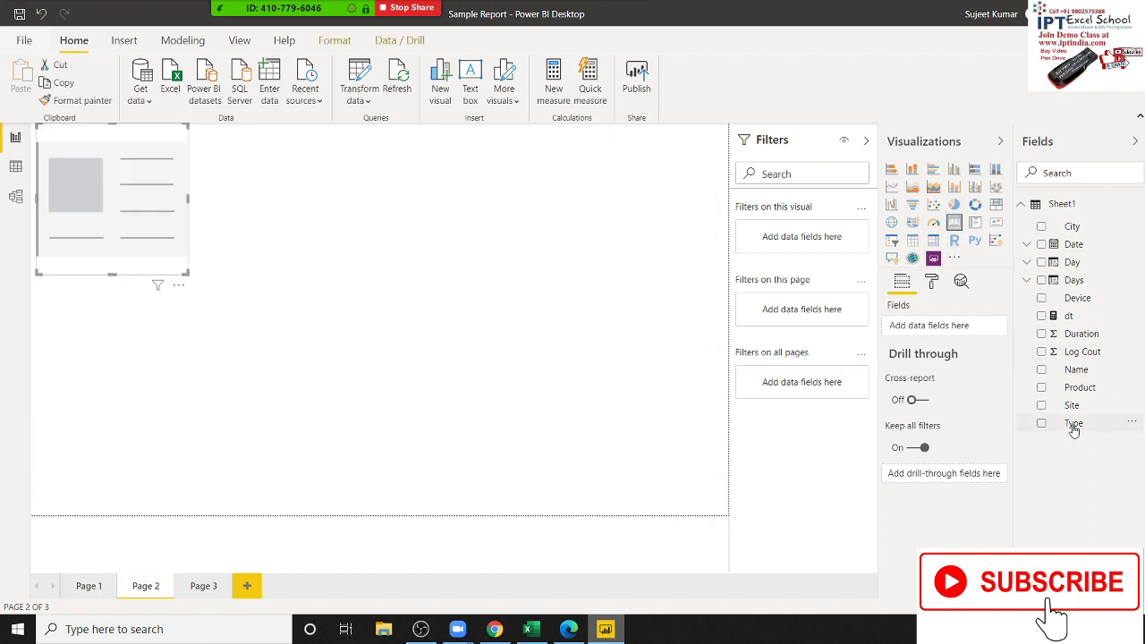
pyautogui.moveTo(1066, 318)
pyautogui.mouseDown()
pyautogui.moveTo(145, 205)
pyautogui.moveTo(376, 201)
pyautogui.mouseUp()
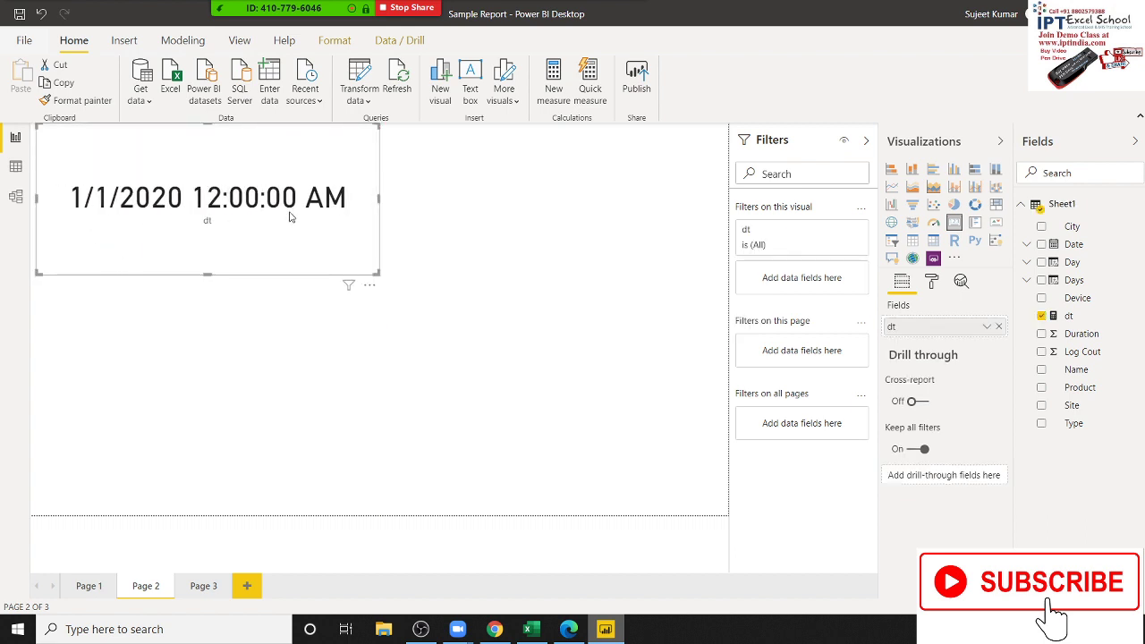
pyautogui.moveTo(278, 224); pyautogui.dragTo(505, 252)
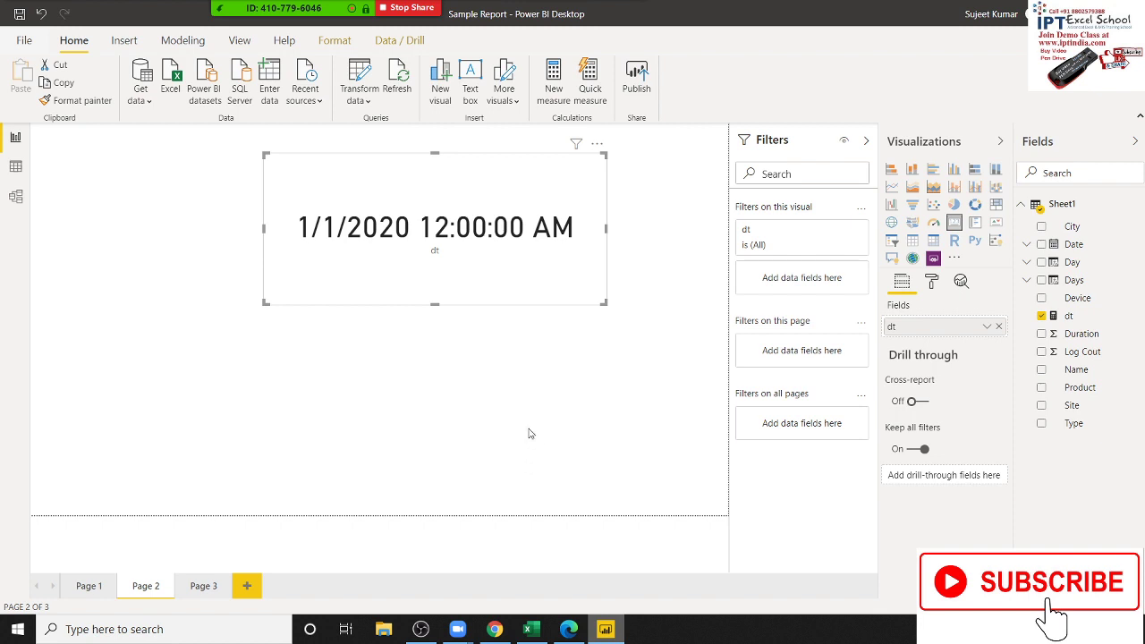
pyautogui.click(539, 629)
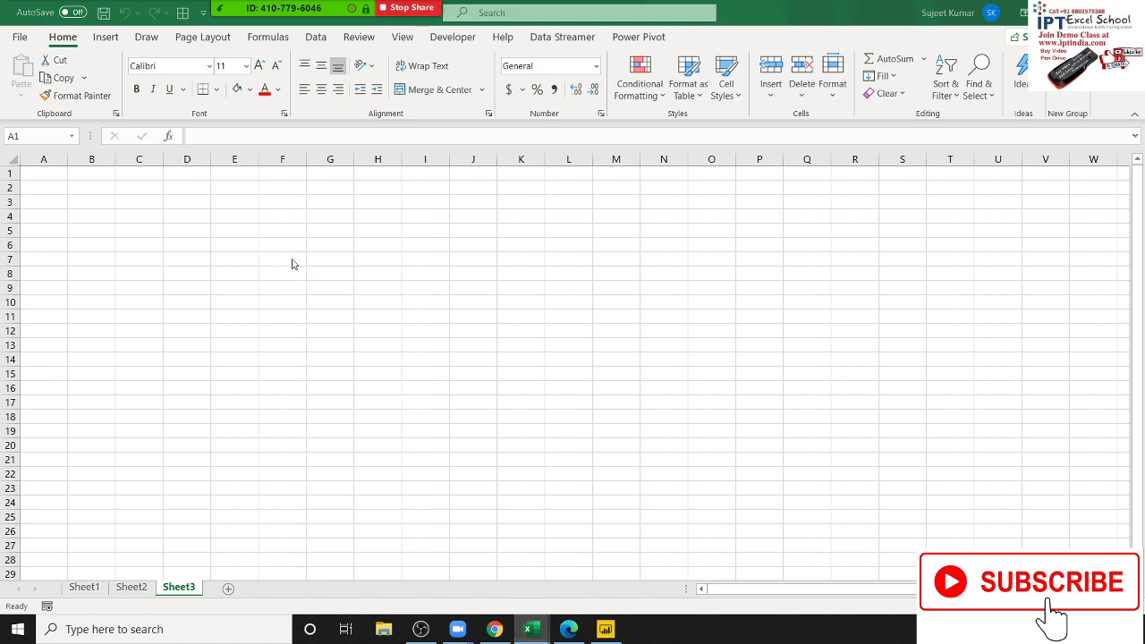
# On Sheet1, enter the headers Name in A1 and Date in B1
pyautogui.hotkey('ctrl', 'pageup')
pyautogui.hotkey('ctrl', 'pageup')
pyautogui.click(376, 241)
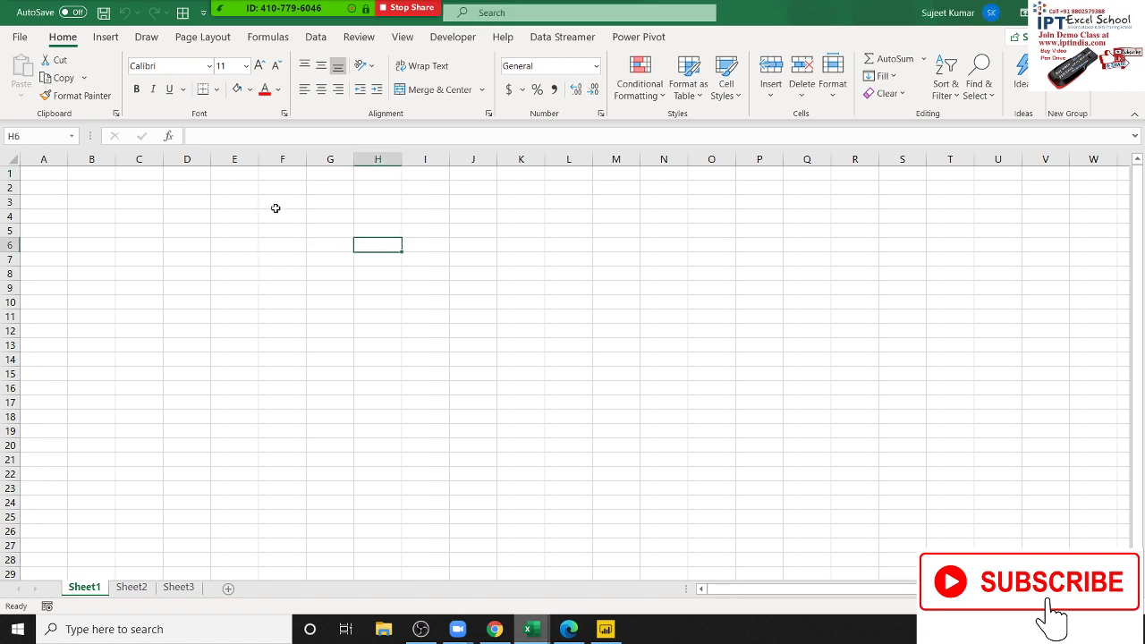
pyautogui.click(61, 175)
pyautogui.write('Date')
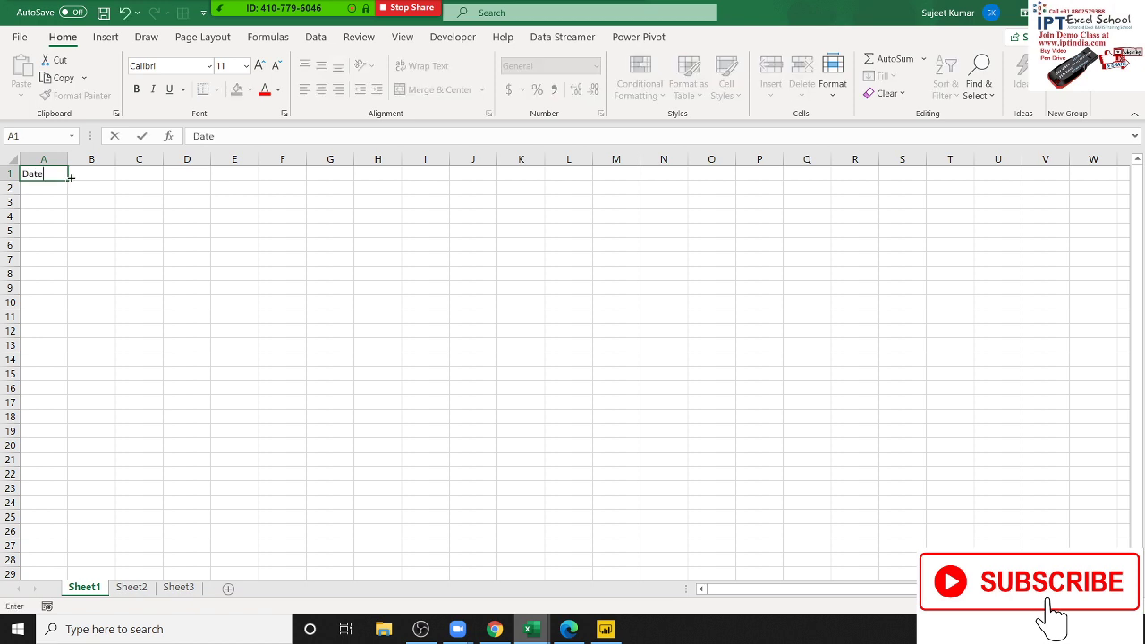
pyautogui.press('Return')
pyautogui.write('1/1')
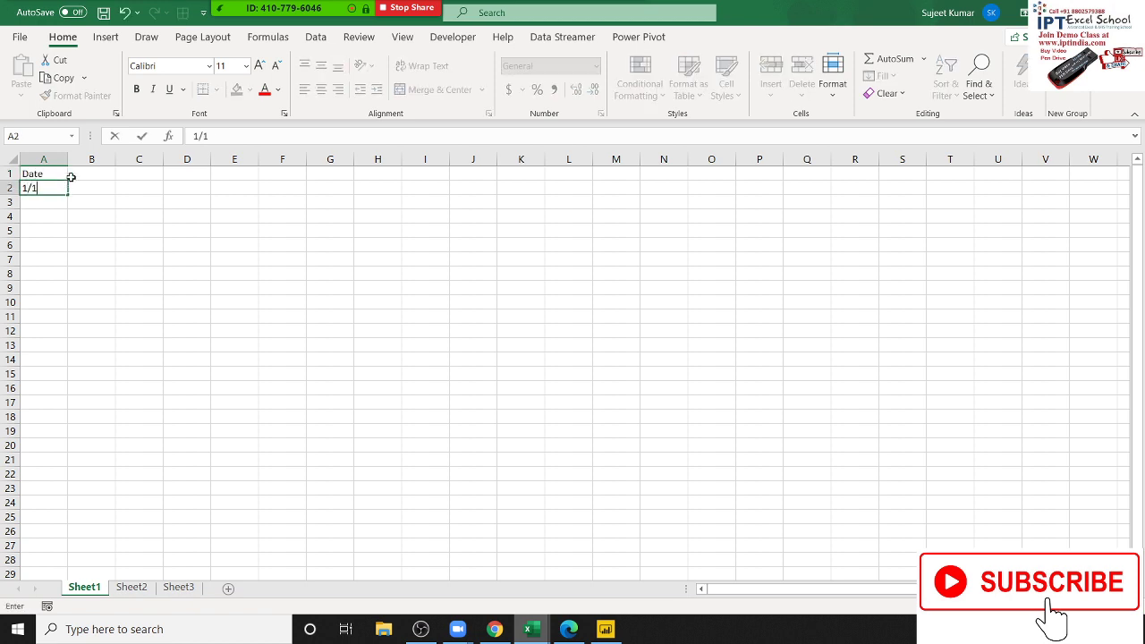
pyautogui.click(74, 203)
pyautogui.click(50, 197)
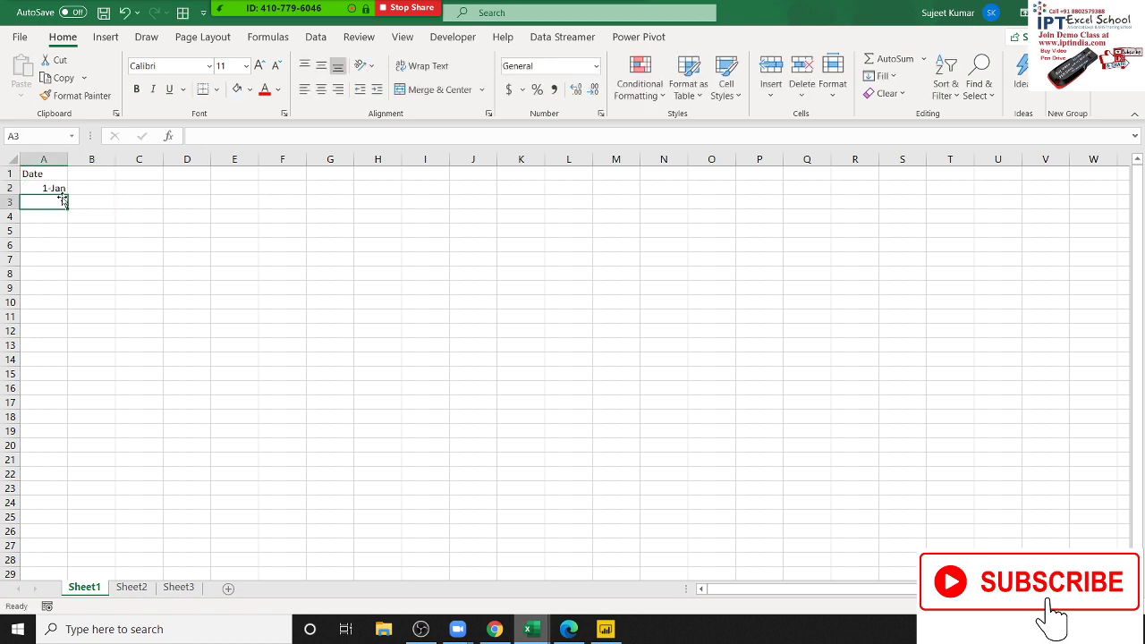
pyautogui.press('Up')
pyautogui.press('Delete')
pyautogui.press('Up')
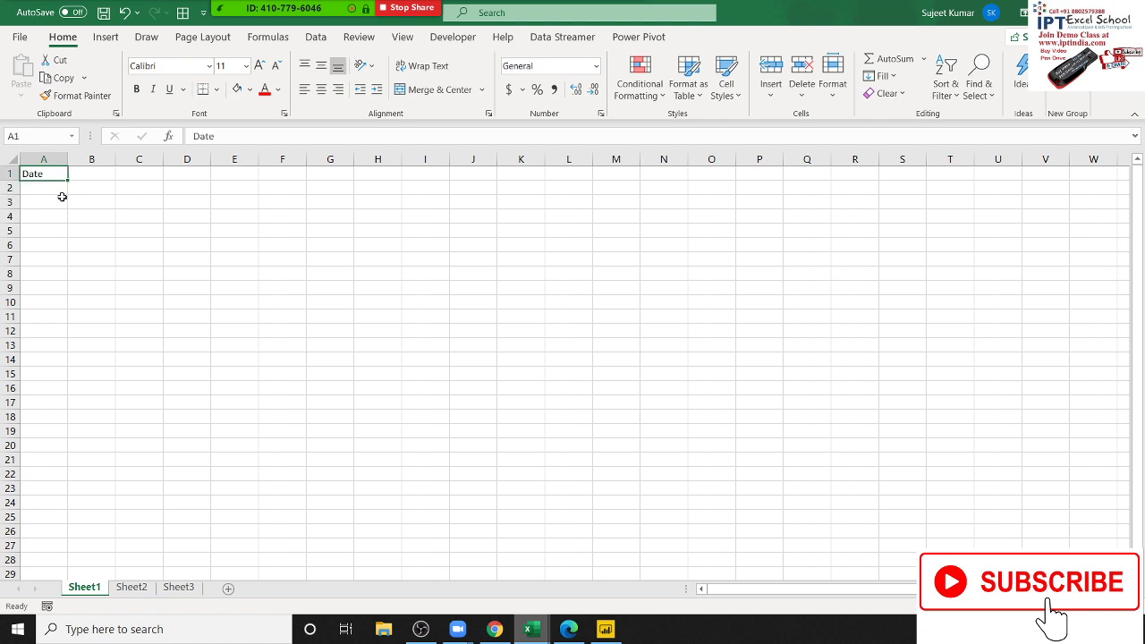
pyautogui.write('Name')
pyautogui.press('Tab')
pyautogui.write('D')
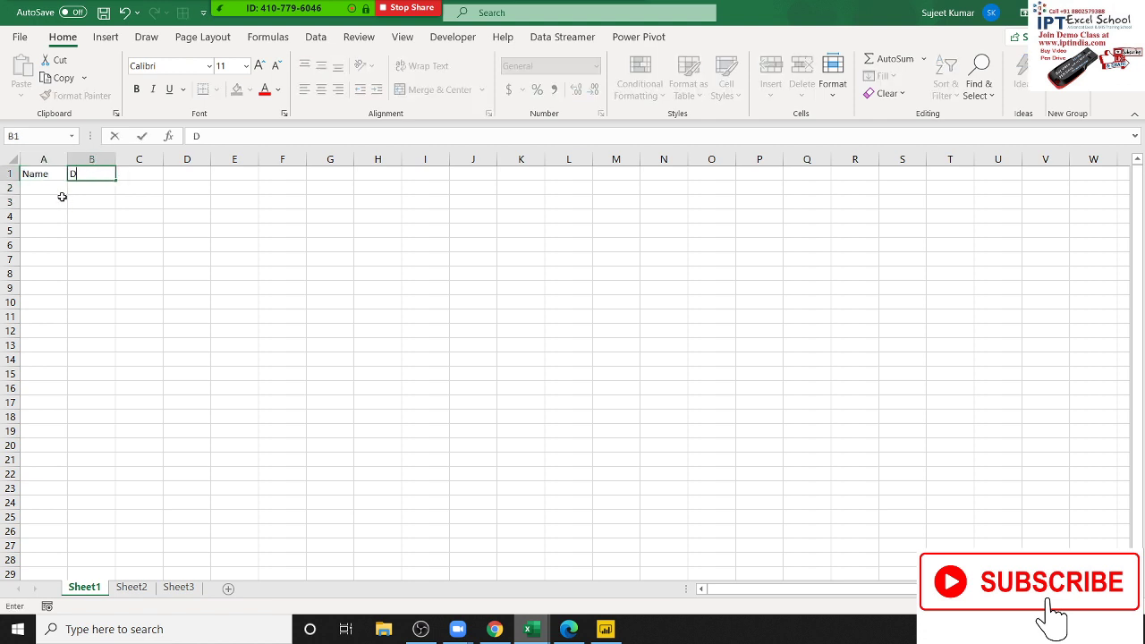
pyautogui.write('ate')
pyautogui.press('Return')
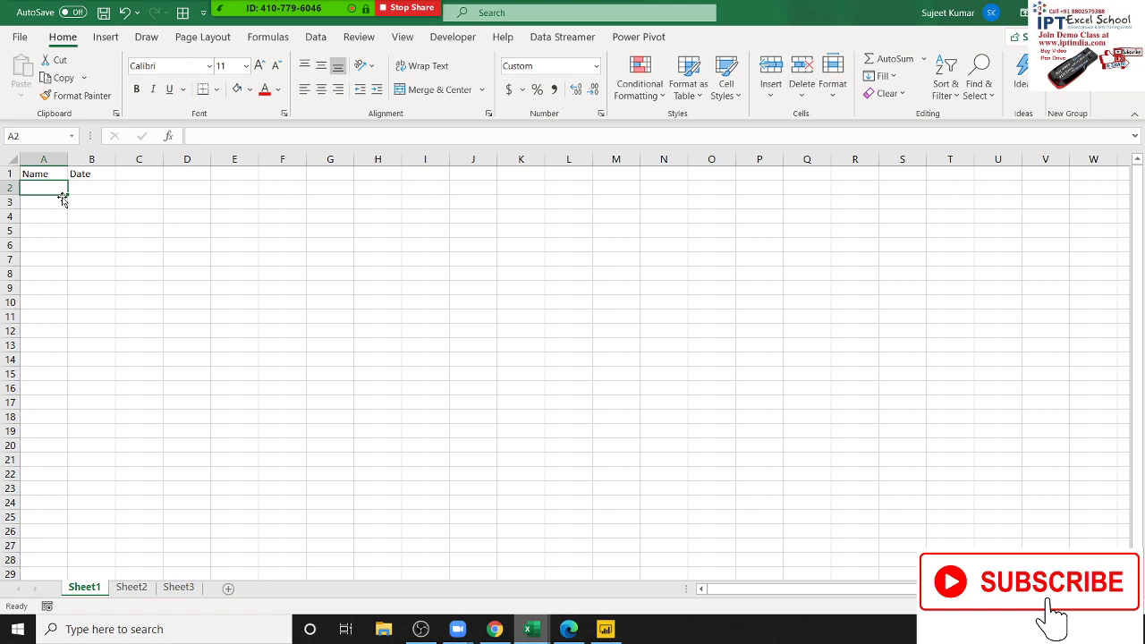
# Enter a person's name in A2 and fill it down column A
pyautogui.write('Puja')
pyautogui.press('Return')
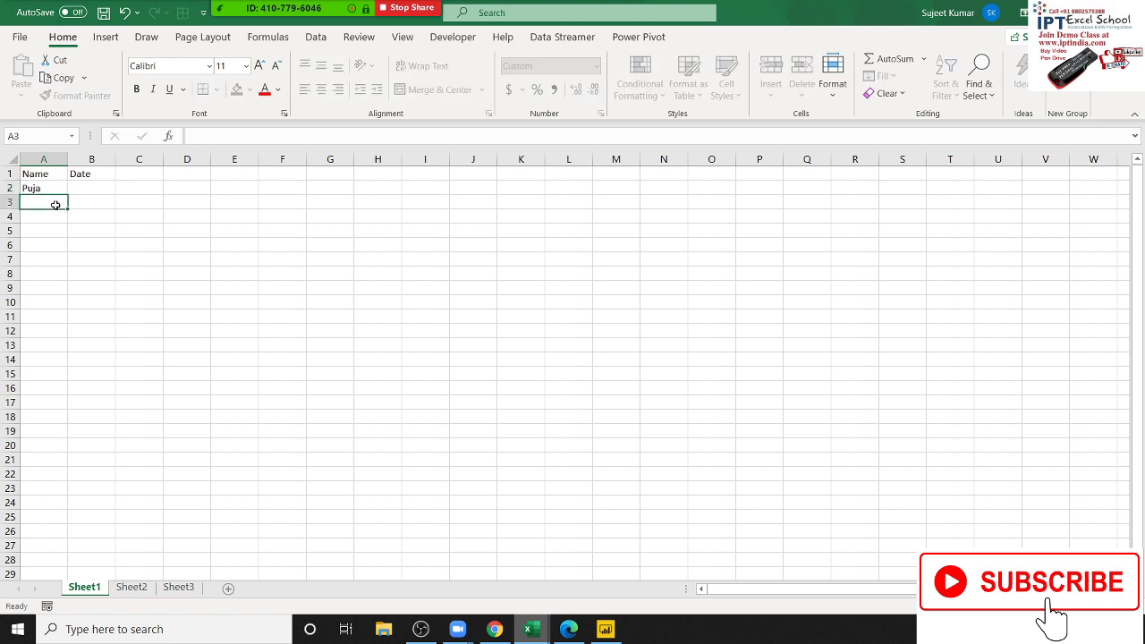
pyautogui.click(55, 191)
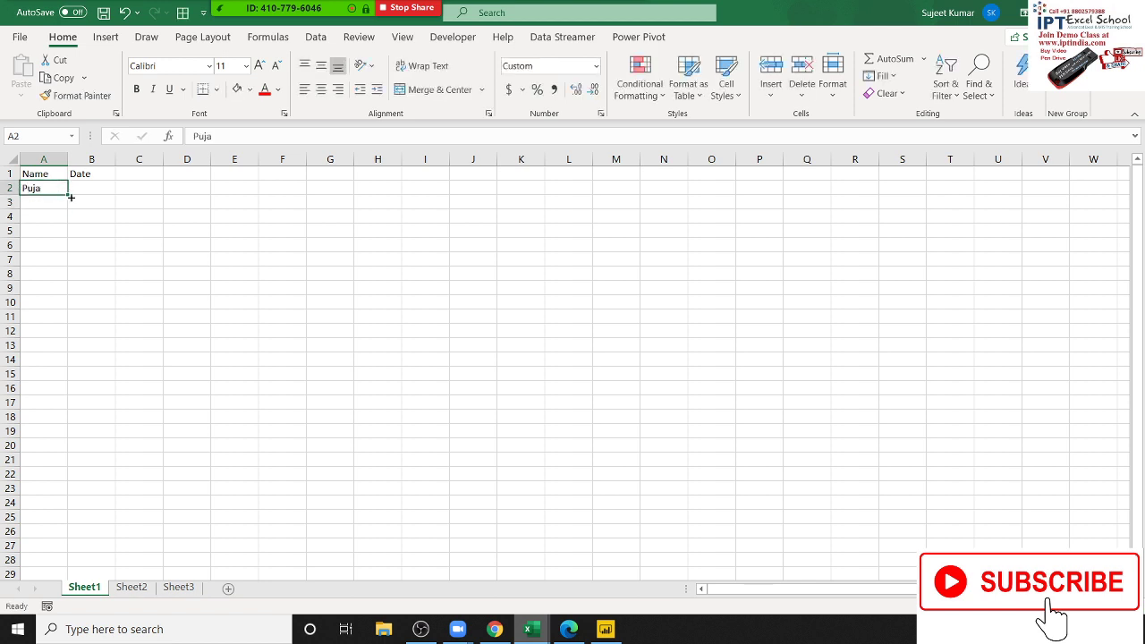
pyautogui.moveTo(71, 196); pyautogui.dragTo(18, 630)
# Insert today's date (5/5/2020) into cell B9 with Ctrl+;
pyautogui.hotkey('ctrl', 'Home')
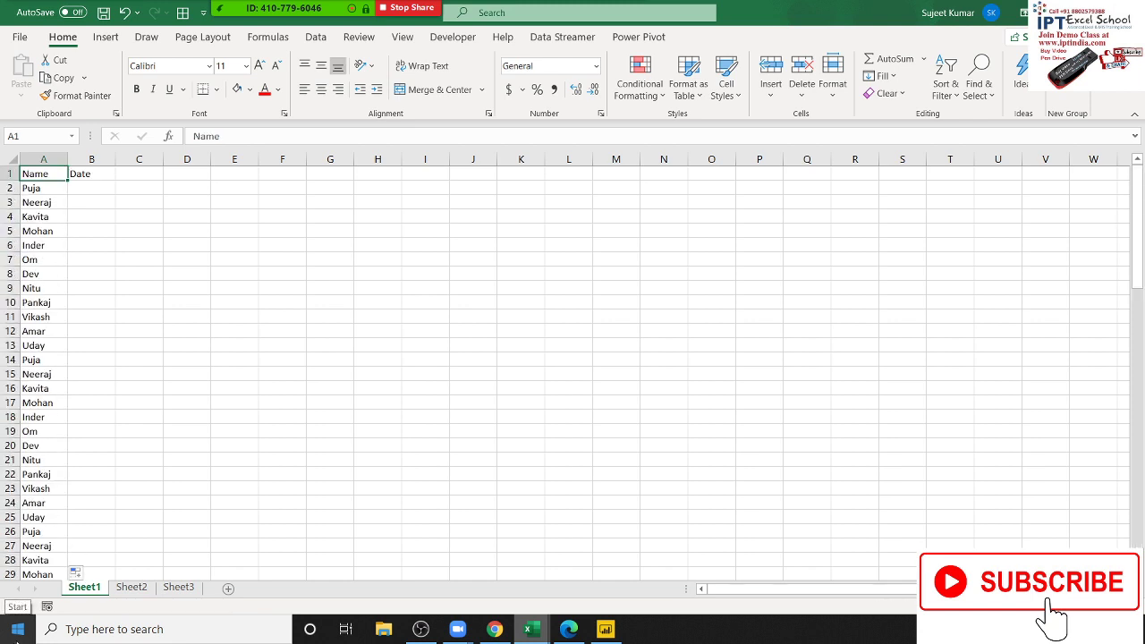
pyautogui.press('Right')
pyautogui.press('Down')
pyautogui.press('Down')
pyautogui.press('Down')
pyautogui.press('Down')
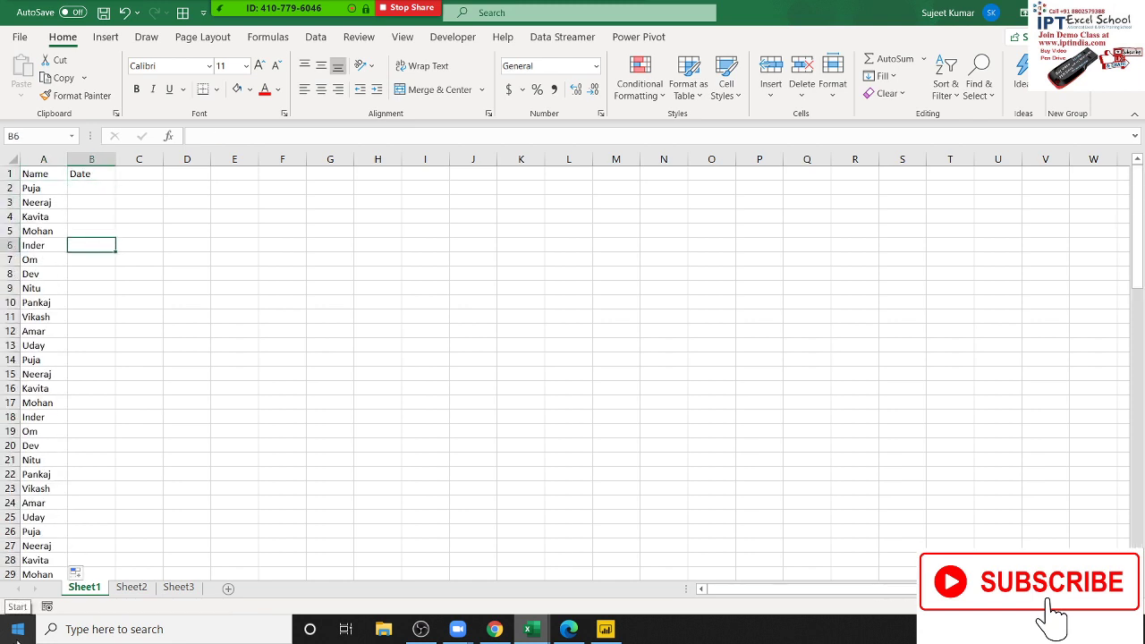
pyautogui.press('Down')
pyautogui.press('Down')
pyautogui.press('Down')
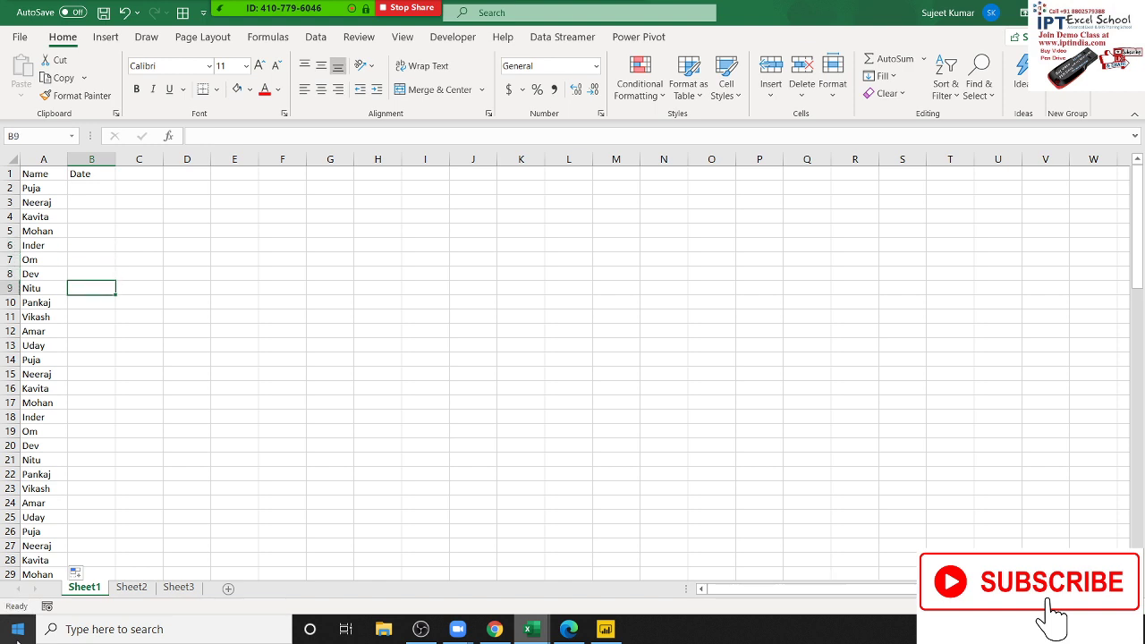
pyautogui.hotkey('ctrl', ';')
pyautogui.press('Return')
# Fill B2:B9 down column B so 5/5, 5/6, 5/7/2020 recur every eighth row, then save
pyautogui.press('Up')
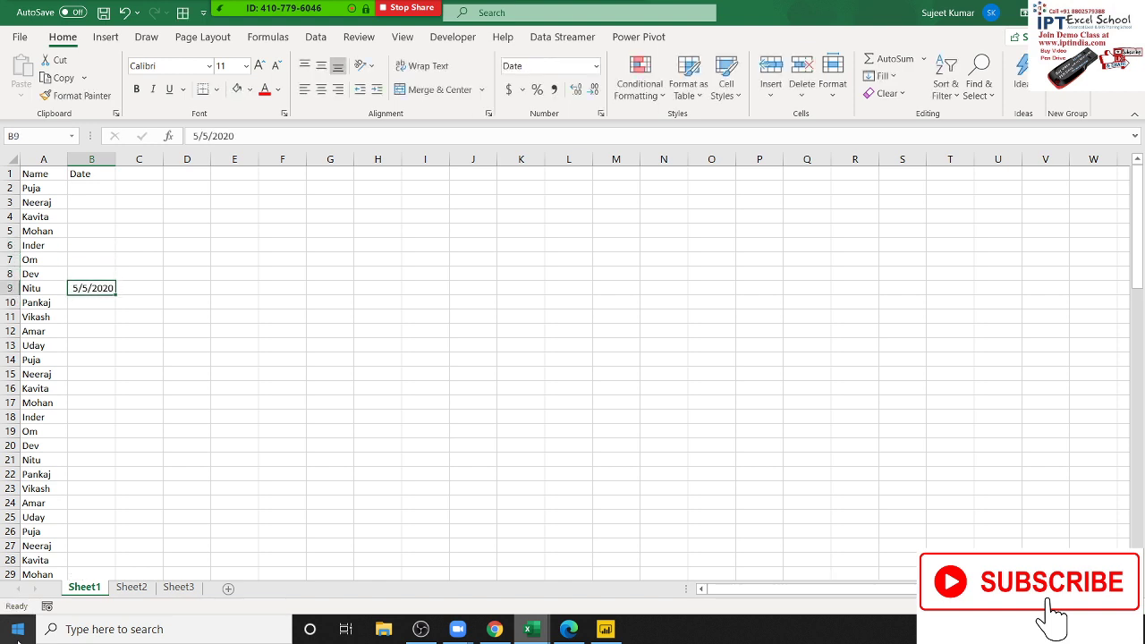
pyautogui.press('Up')
pyautogui.press('Up')
pyautogui.press('Up')
pyautogui.press('Up')
pyautogui.hotkey('shift', 'Down')
pyautogui.hotkey('shift', 'Down')
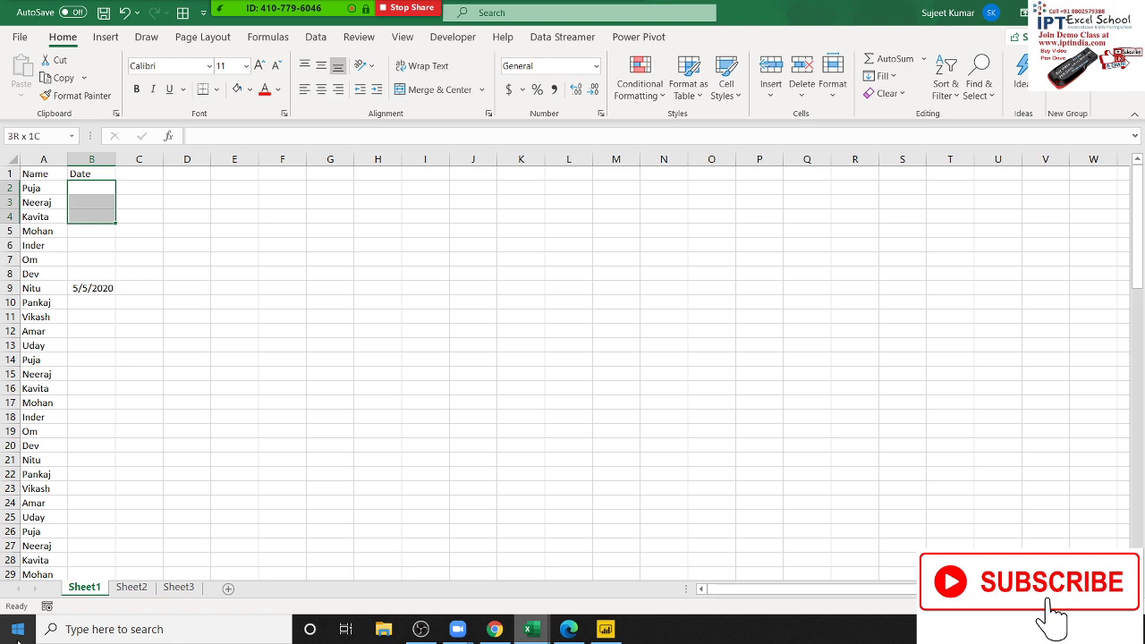
pyautogui.hotkey('shift', 'Down')
pyautogui.hotkey('shift', 'Down')
pyautogui.hotkey('shift', 'Down')
pyautogui.hotkey('shift', 'Down')
pyautogui.hotkey('shift', 'Down')
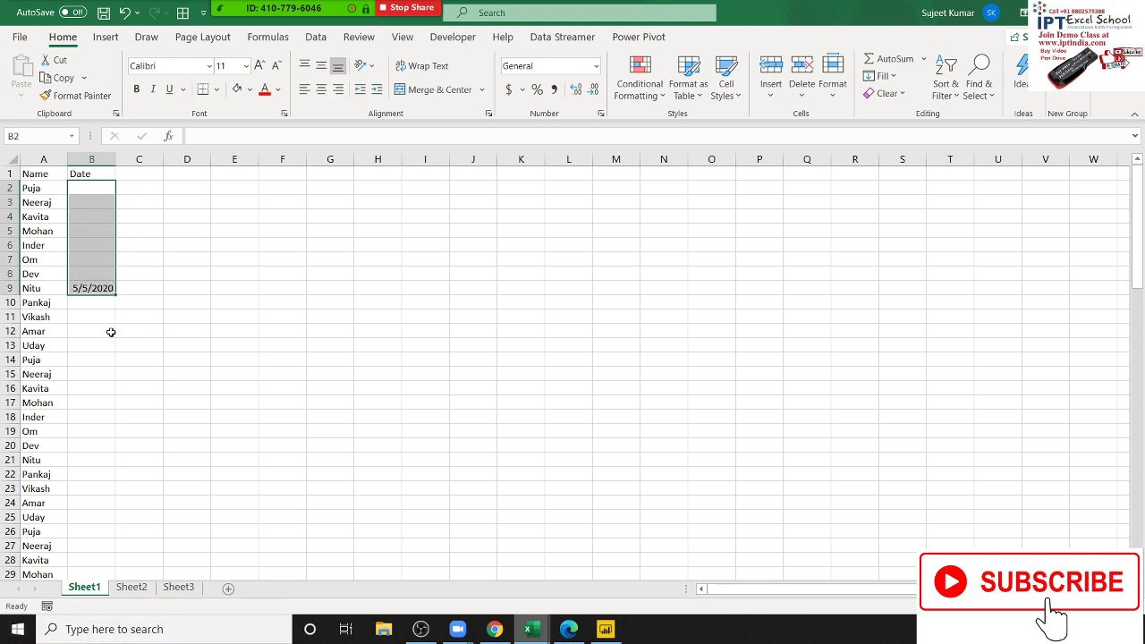
pyautogui.doubleClick(116, 296)
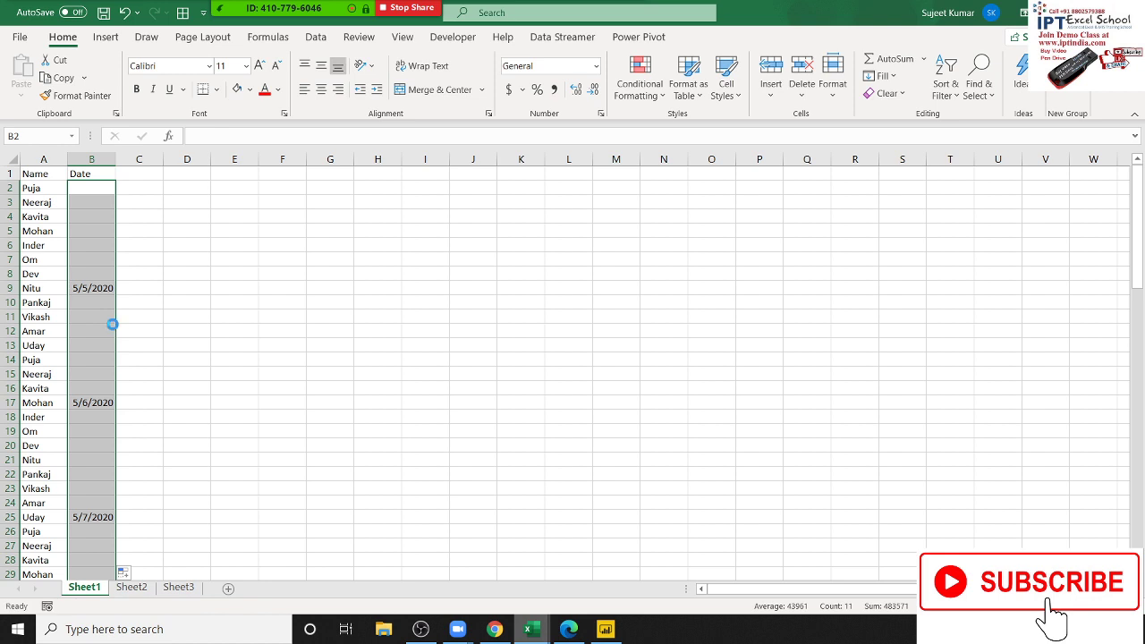
pyautogui.hotkey('ctrl', 's')
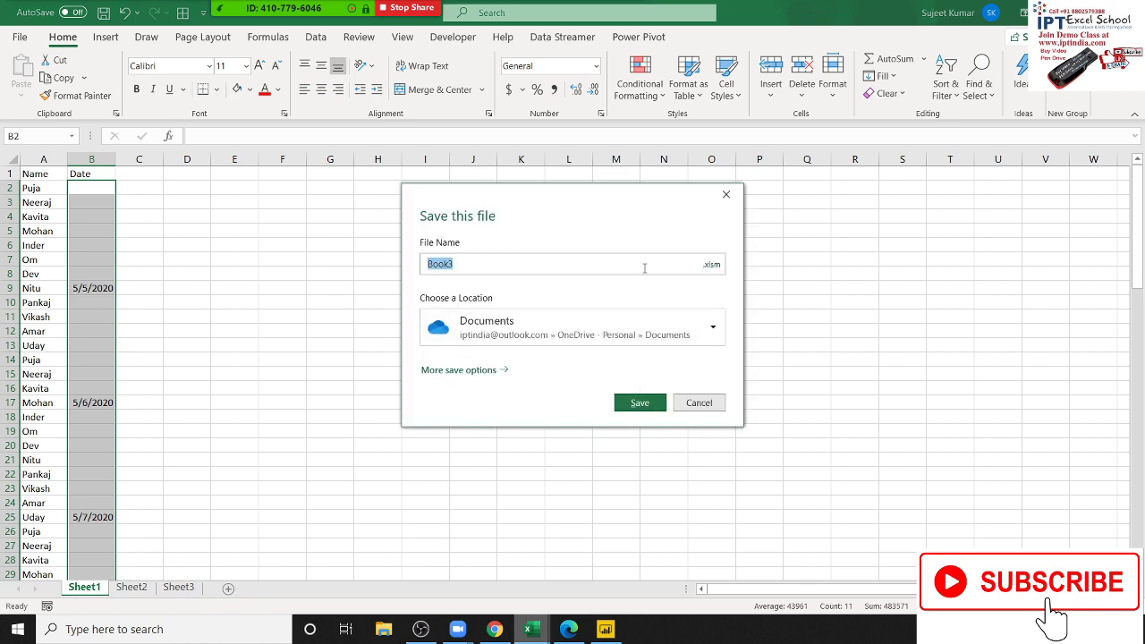
# Save the workbook to local Documents as DD.xlsm, declining to overwrite the existing DT.xlsm
pyautogui.click(481, 331)
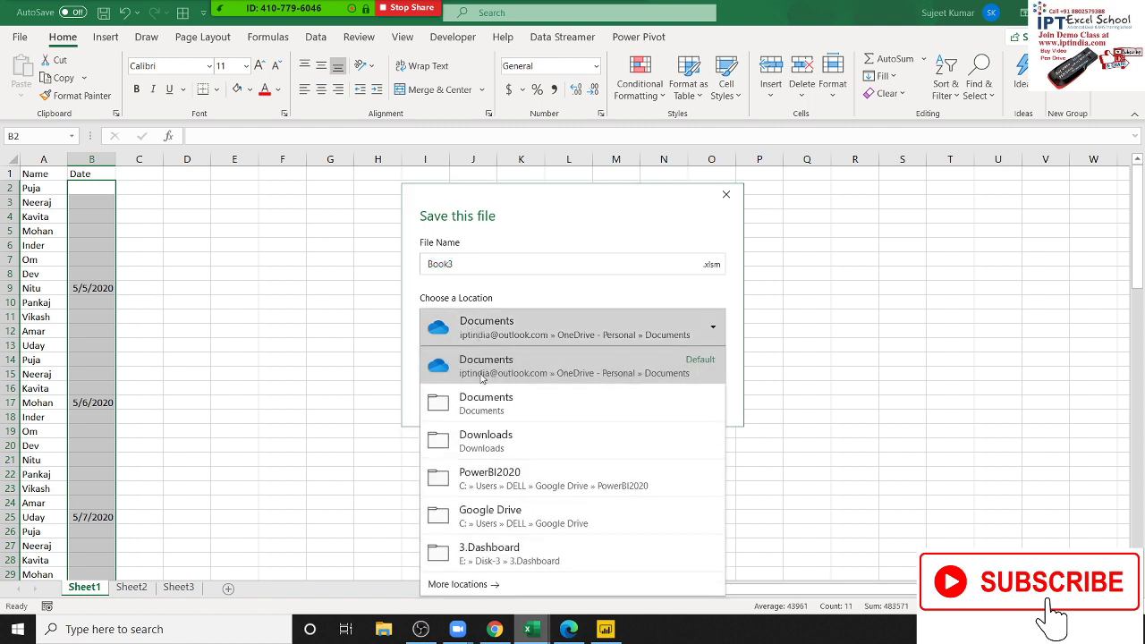
pyautogui.click(481, 404)
pyautogui.click(461, 264)
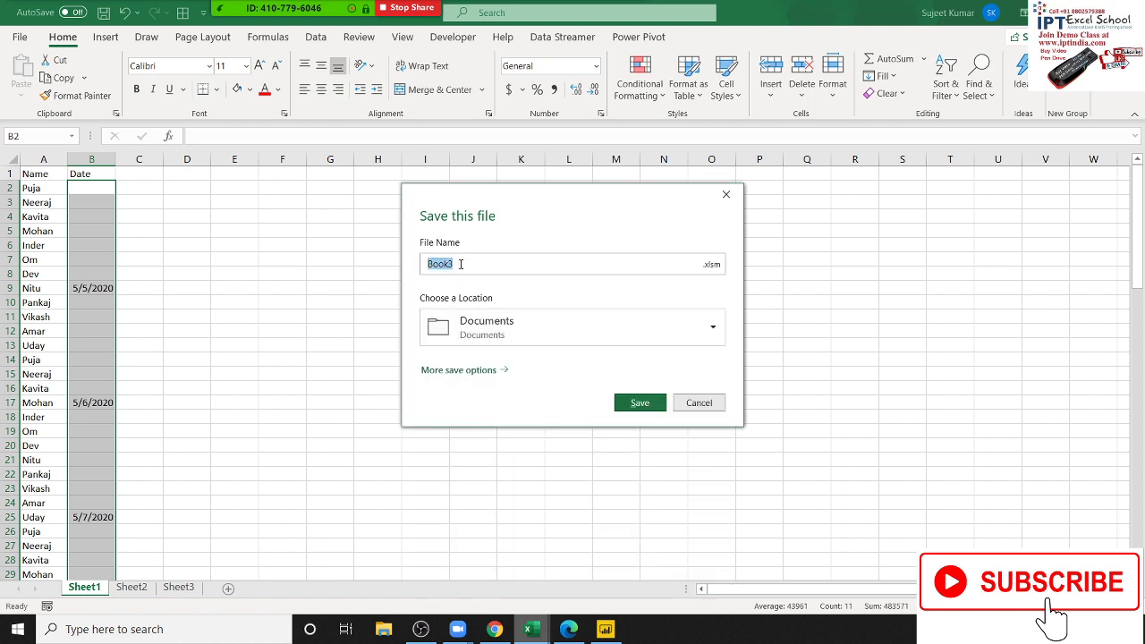
pyautogui.write('DT')
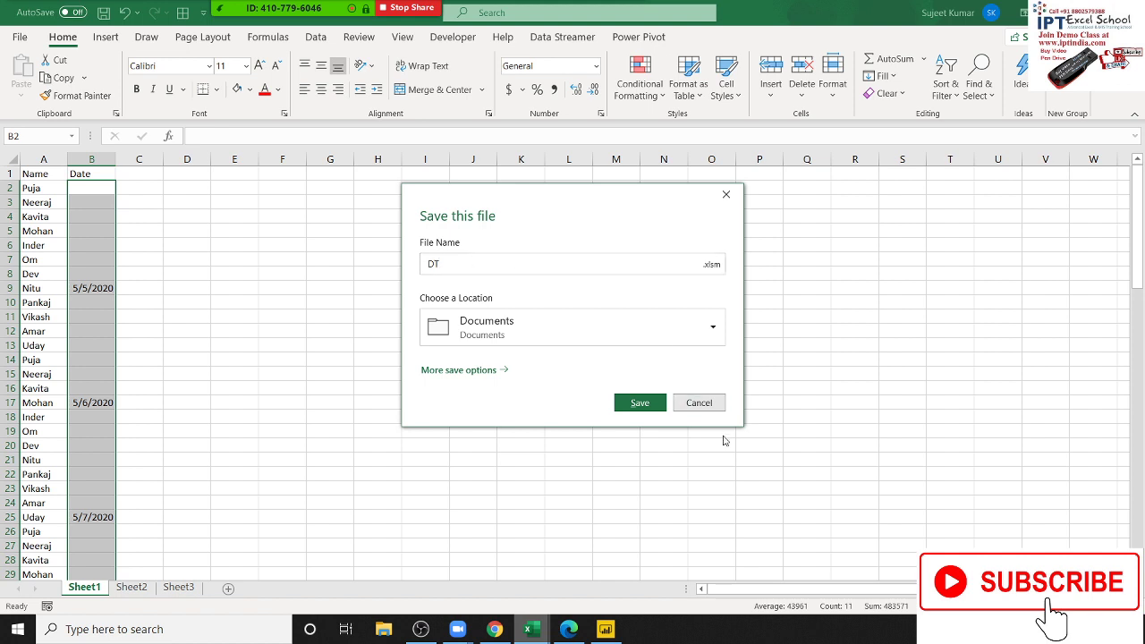
pyautogui.click(639, 403)
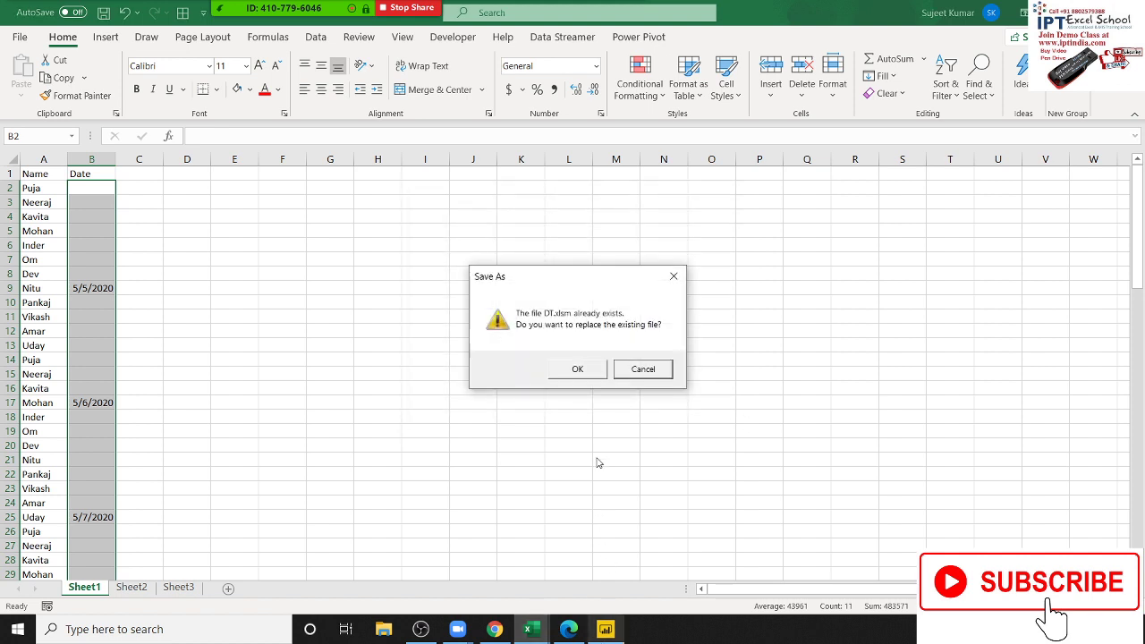
pyautogui.press('Escape')
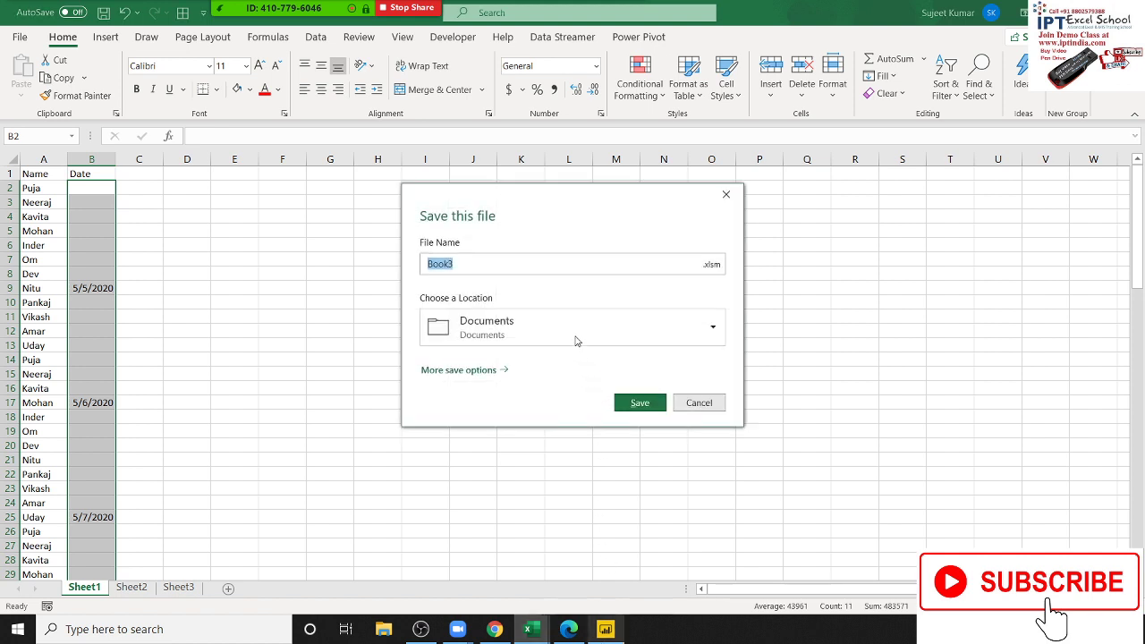
pyautogui.write('DD')
pyautogui.click(642, 402)
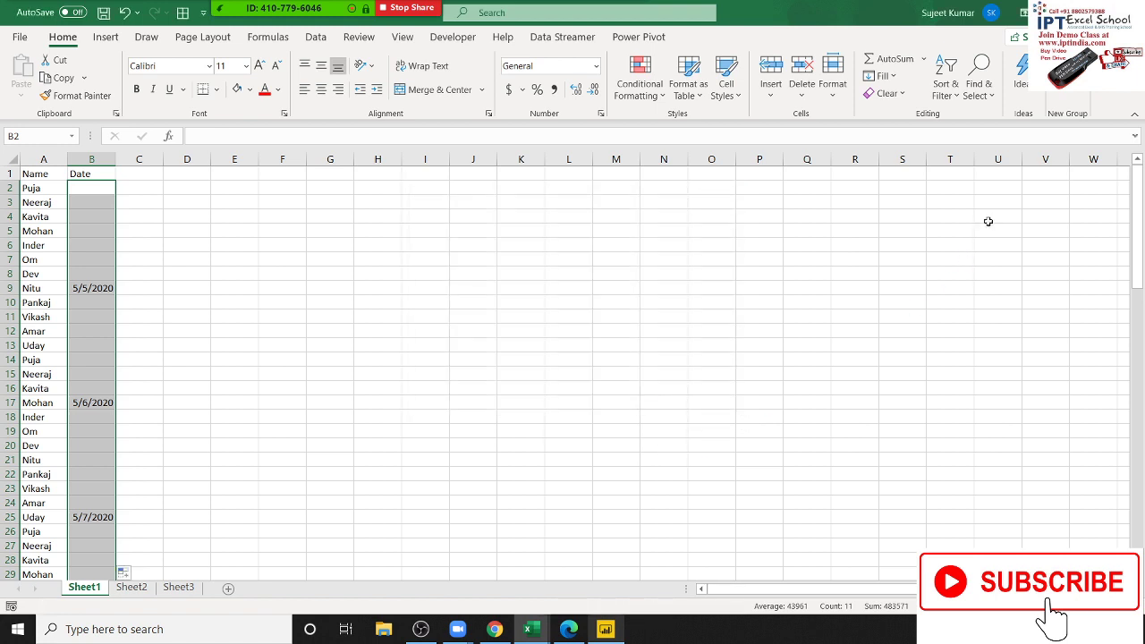
# In Power BI, load Sheet1 from Documents\DD.xlsm through the Excel workbook data source
pyautogui.click(605, 629)
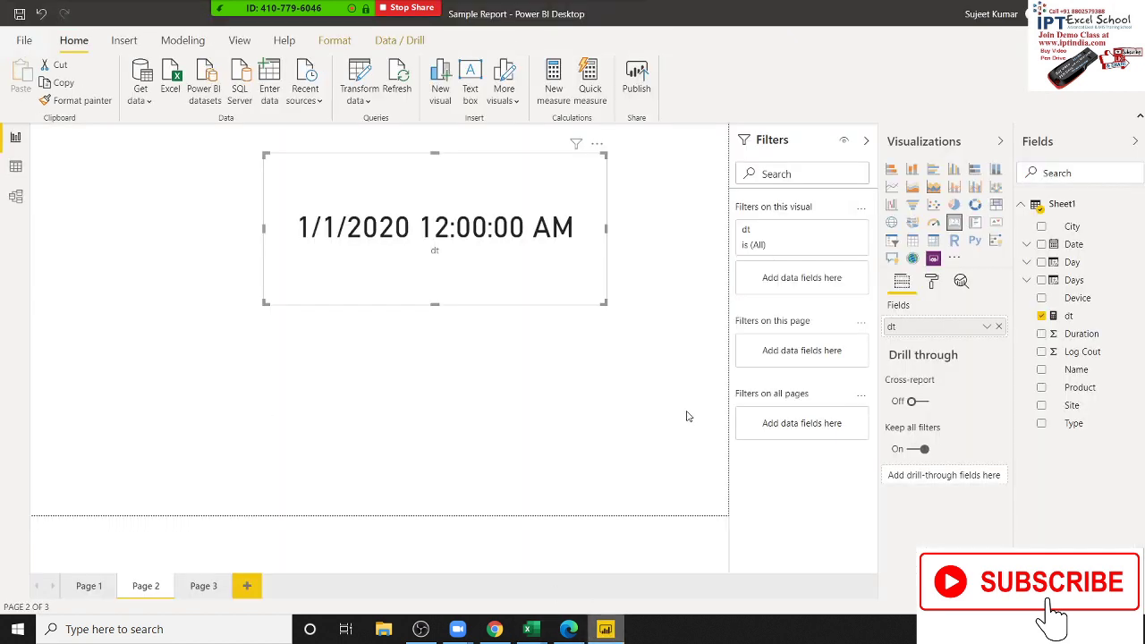
pyautogui.click(145, 103)
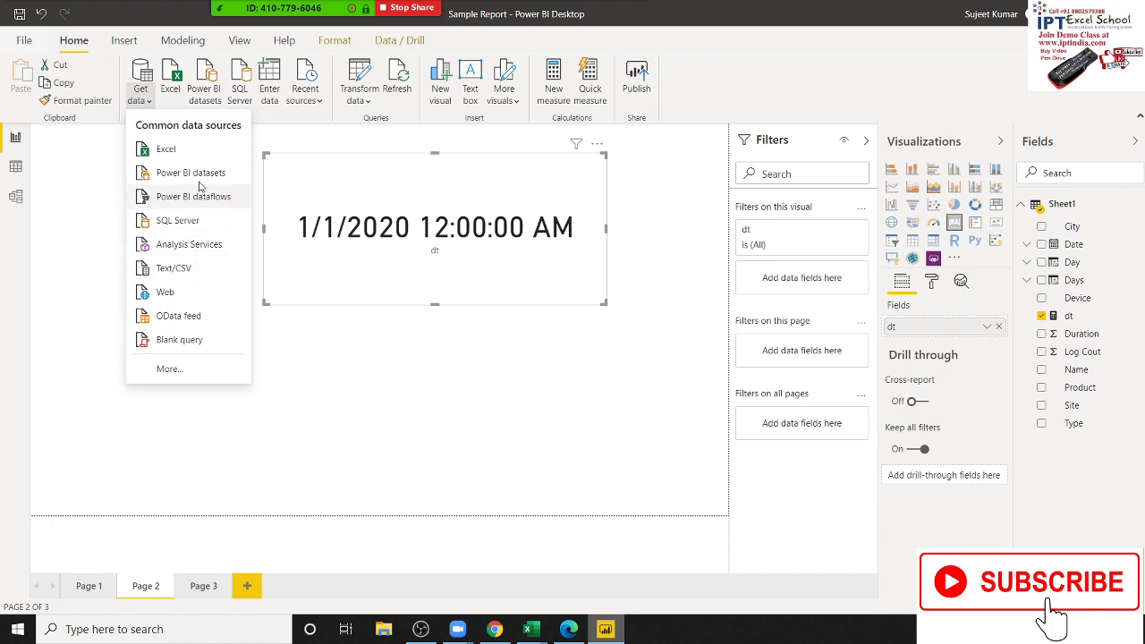
pyautogui.click(164, 149)
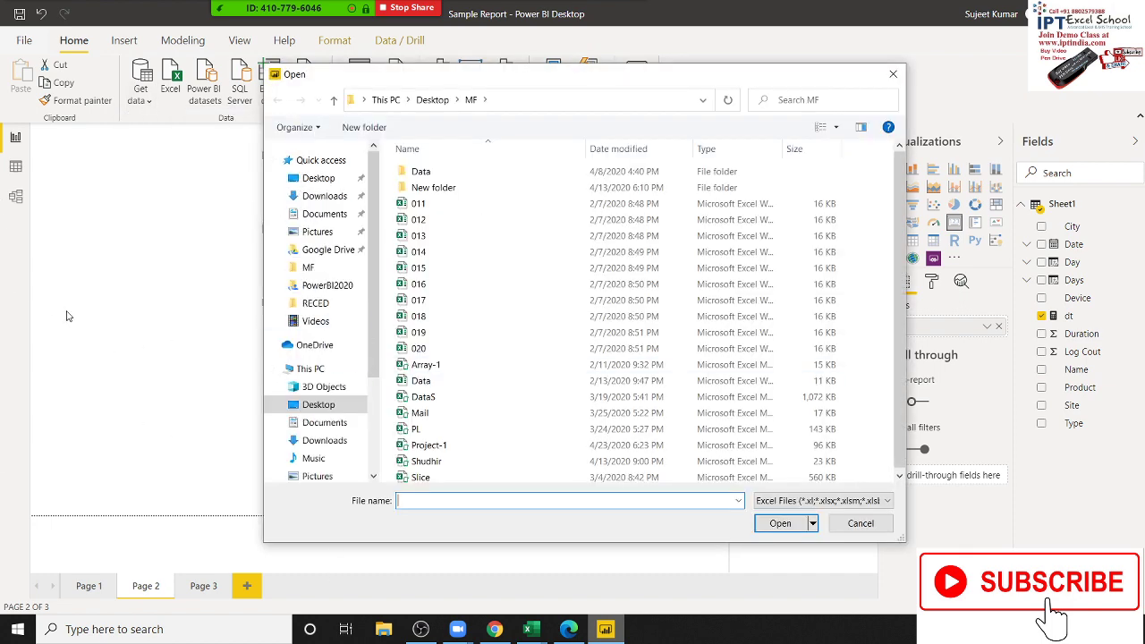
pyautogui.click(320, 215)
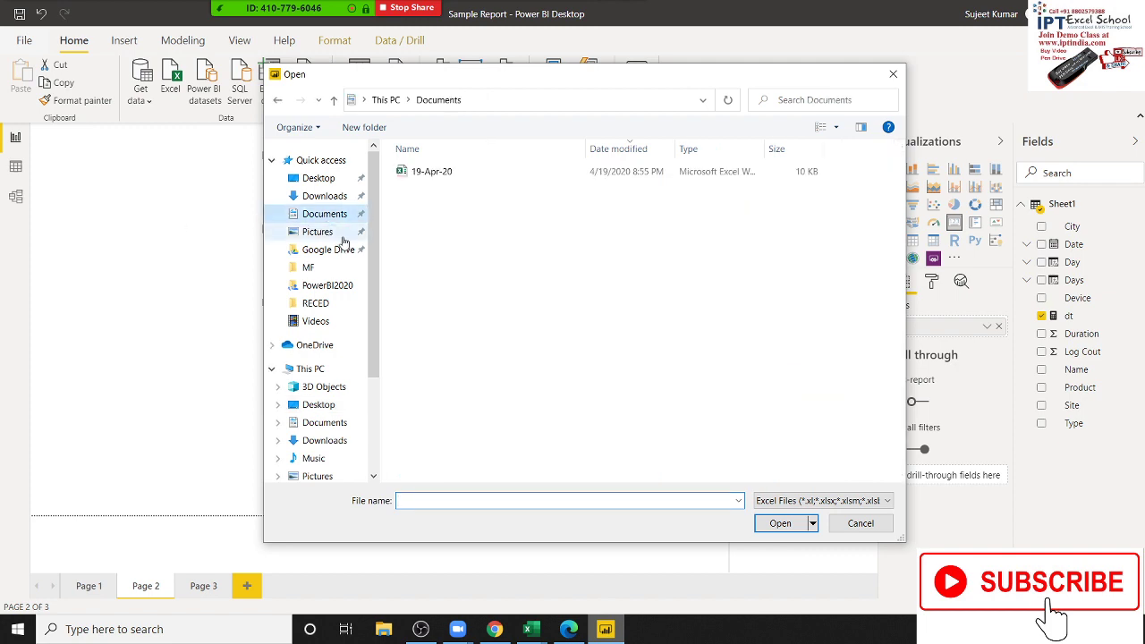
pyautogui.doubleClick(450, 171)
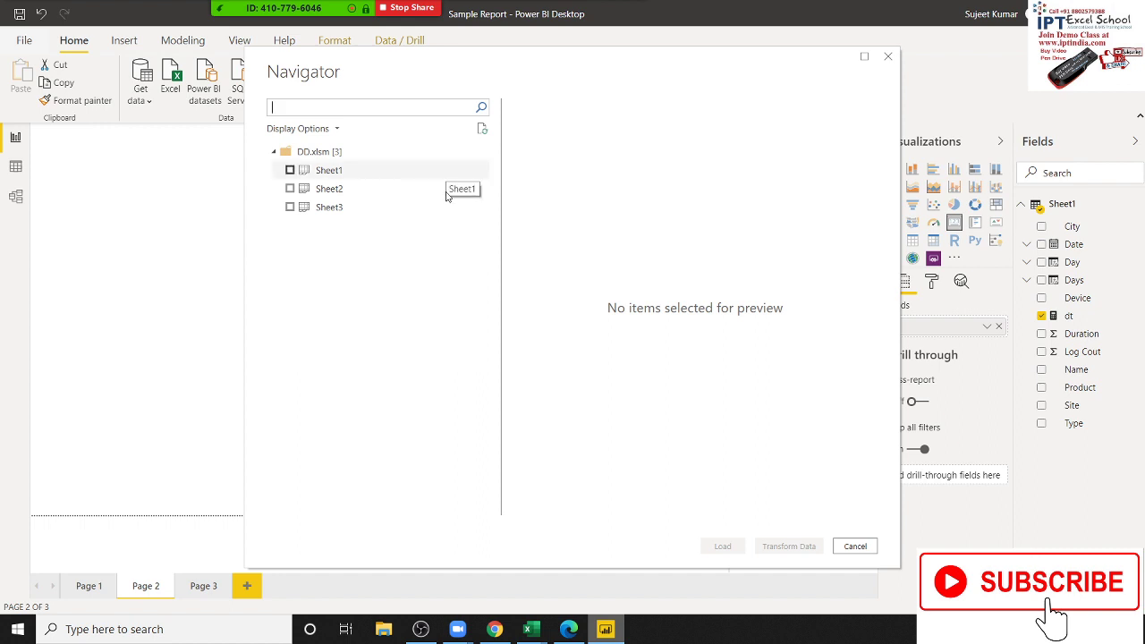
pyautogui.click(291, 170)
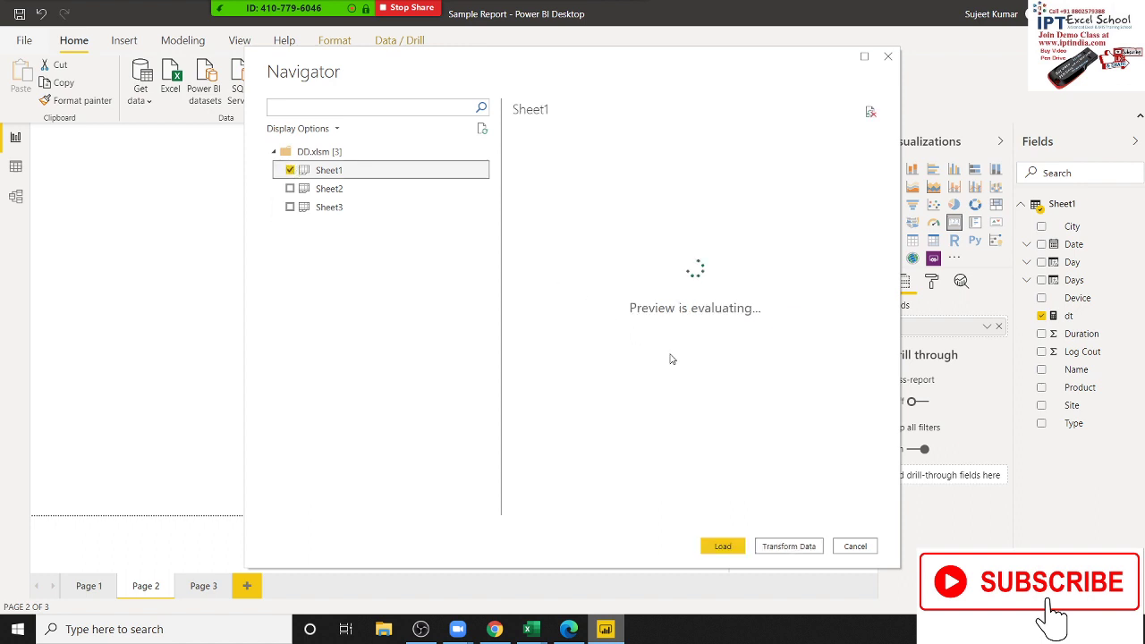
pyautogui.click(722, 546)
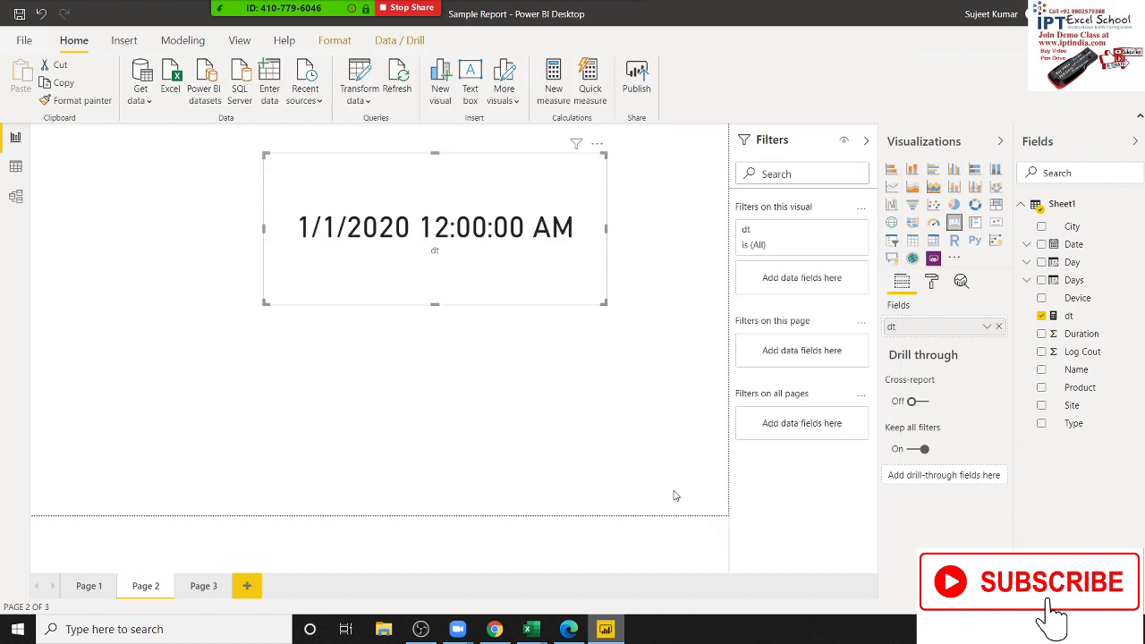
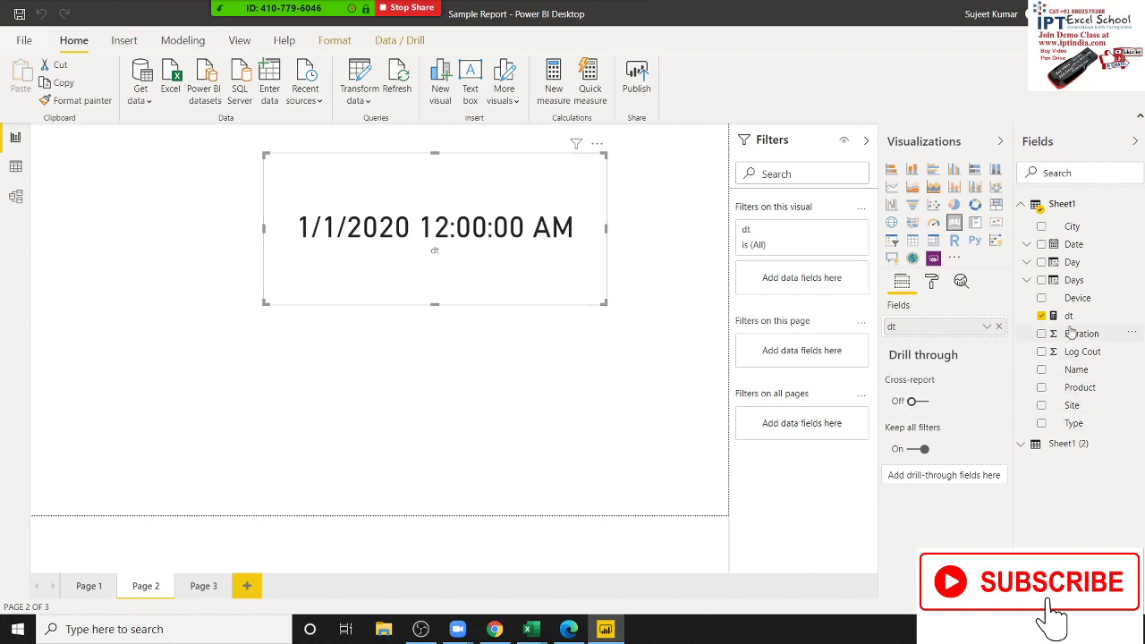
# Change the dt measure to FIRSTDATE('Sheet1 (2)'[Date]) so the card shows 5/5/2020
pyautogui.click(1068, 316)
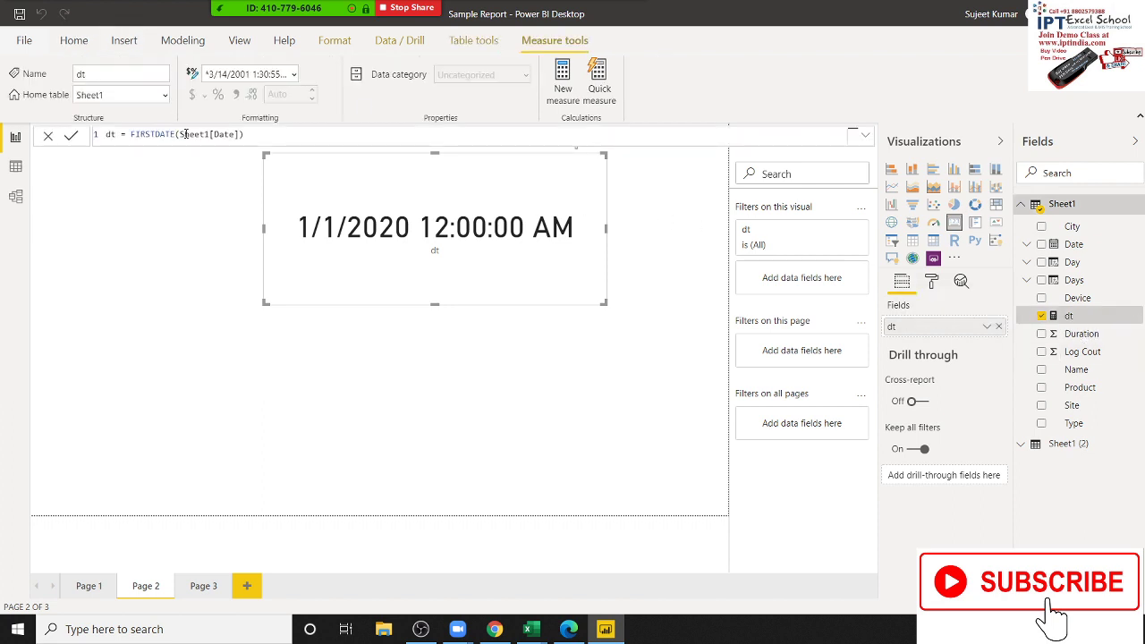
pyautogui.doubleClick(186, 133)
pyautogui.press('BackSpace')
pyautogui.press('Delete')
pyautogui.press('Delete')
pyautogui.press('Delete')
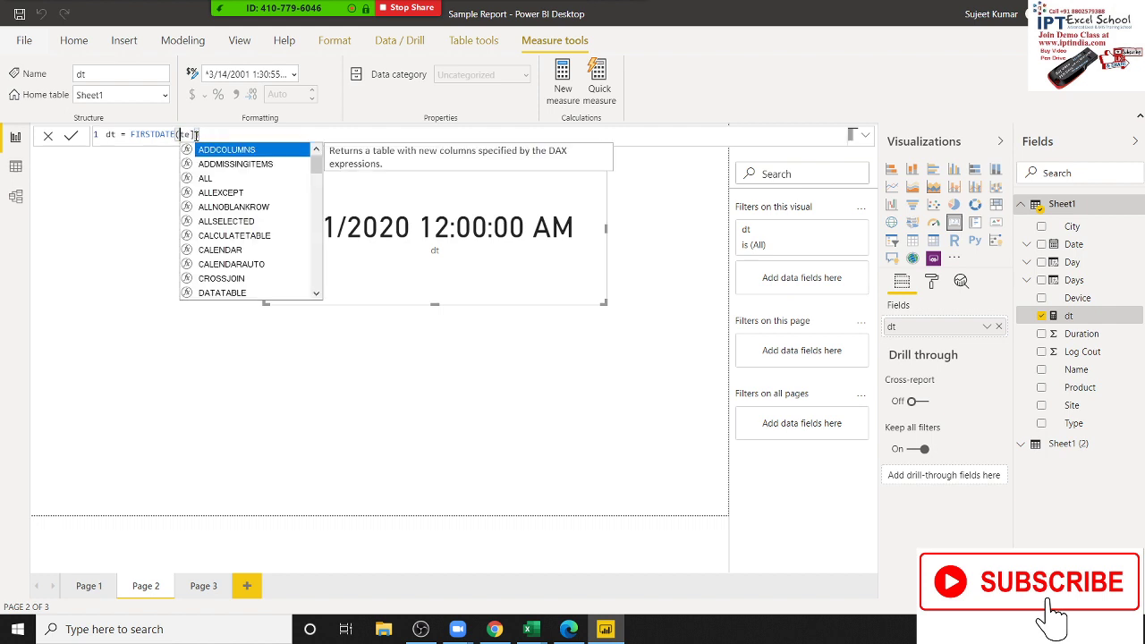
pyautogui.press('Delete')
pyautogui.press('Delete')
pyautogui.press('Delete')
pyautogui.write('(')
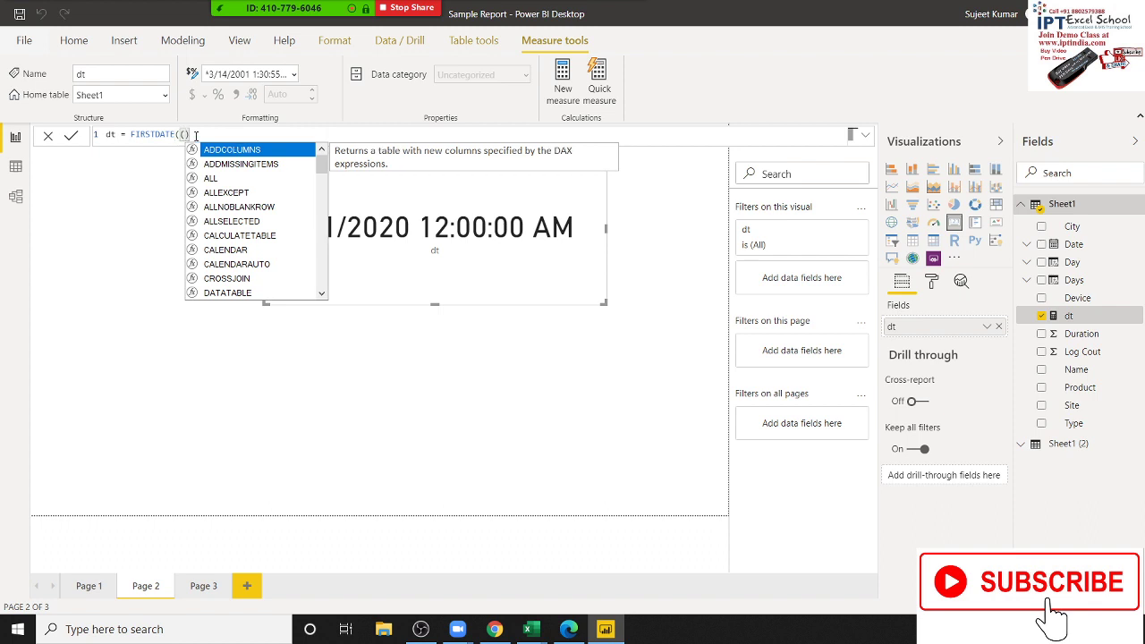
pyautogui.write('s')
pyautogui.press('Down')
pyautogui.press('Down')
pyautogui.press('Down')
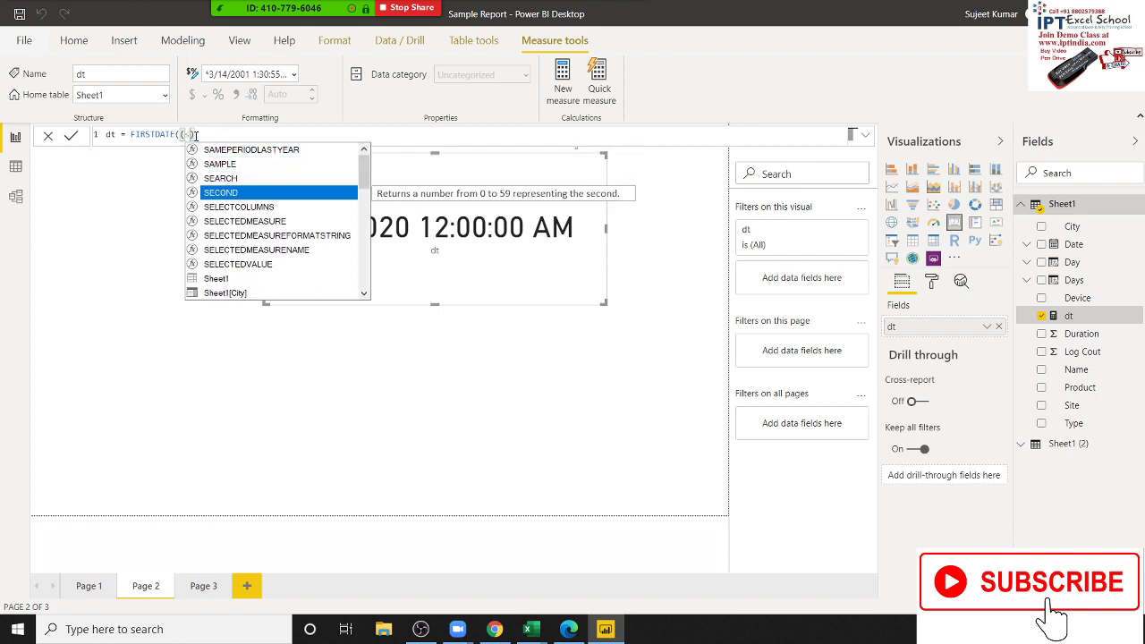
pyautogui.press('Down')
pyautogui.press('Down')
pyautogui.press('Down')
pyautogui.press('Down')
pyautogui.press('Down')
pyautogui.press('Down')
pyautogui.press('Down')
pyautogui.press('Down')
pyautogui.press('Down')
pyautogui.press('Down')
pyautogui.press('Down')
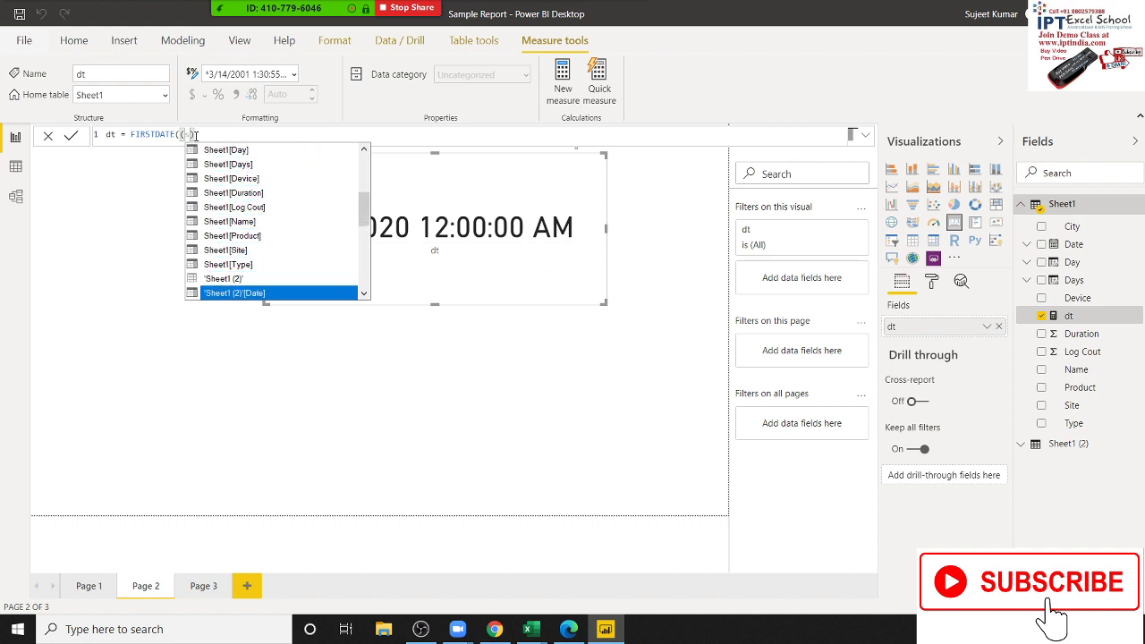
pyautogui.press('Down')
pyautogui.press('Down')
pyautogui.press('Up')
pyautogui.press('Up')
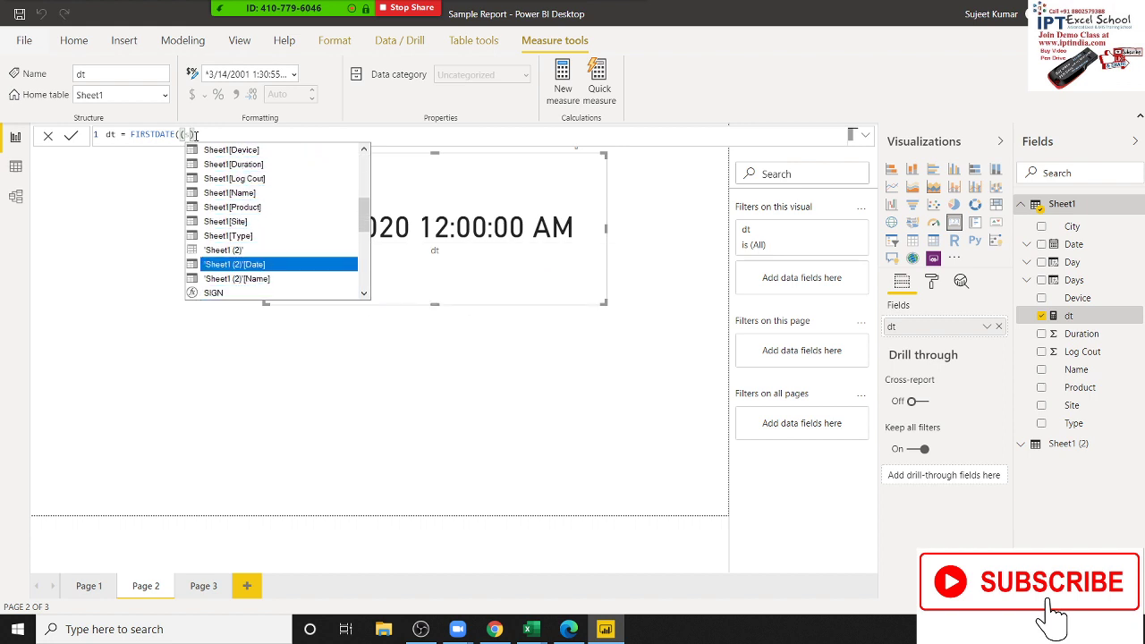
pyautogui.press('Tab')
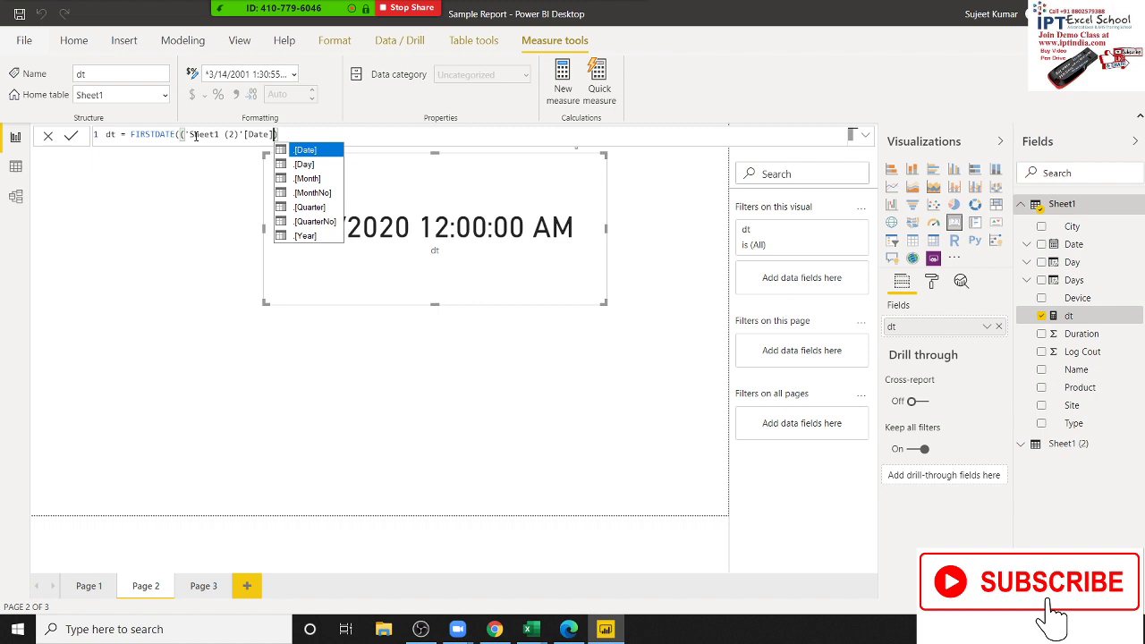
pyautogui.write(')')
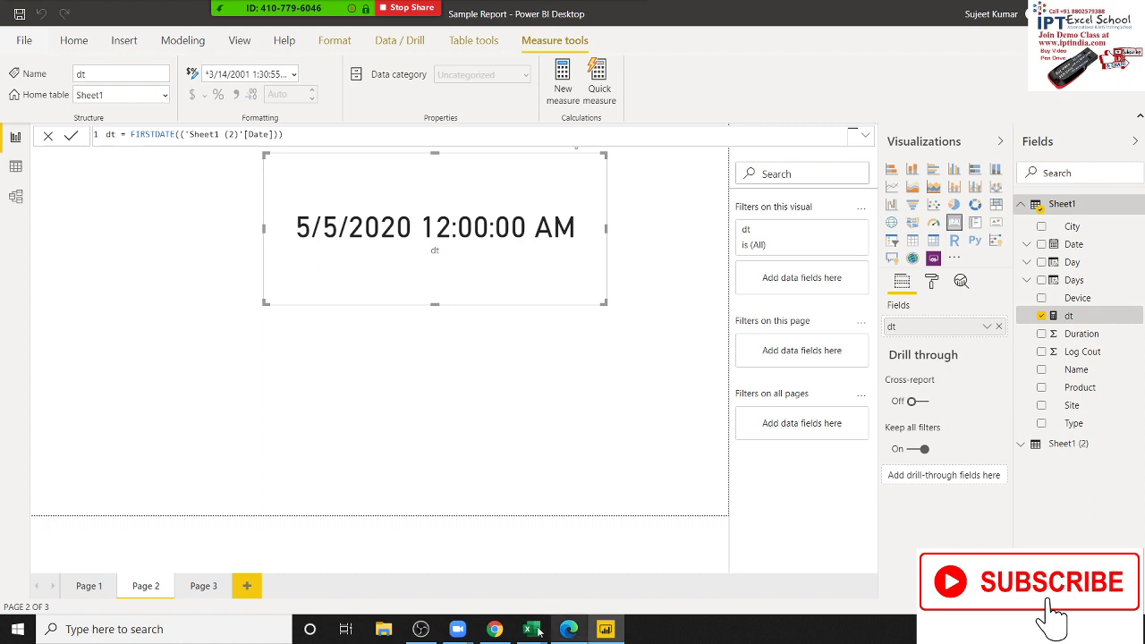
# In Excel, autofit the Date column so dates down to 5/15/2020 are readable instead of ########
pyautogui.moveTo(532, 629)
pyautogui.click(581, 573)
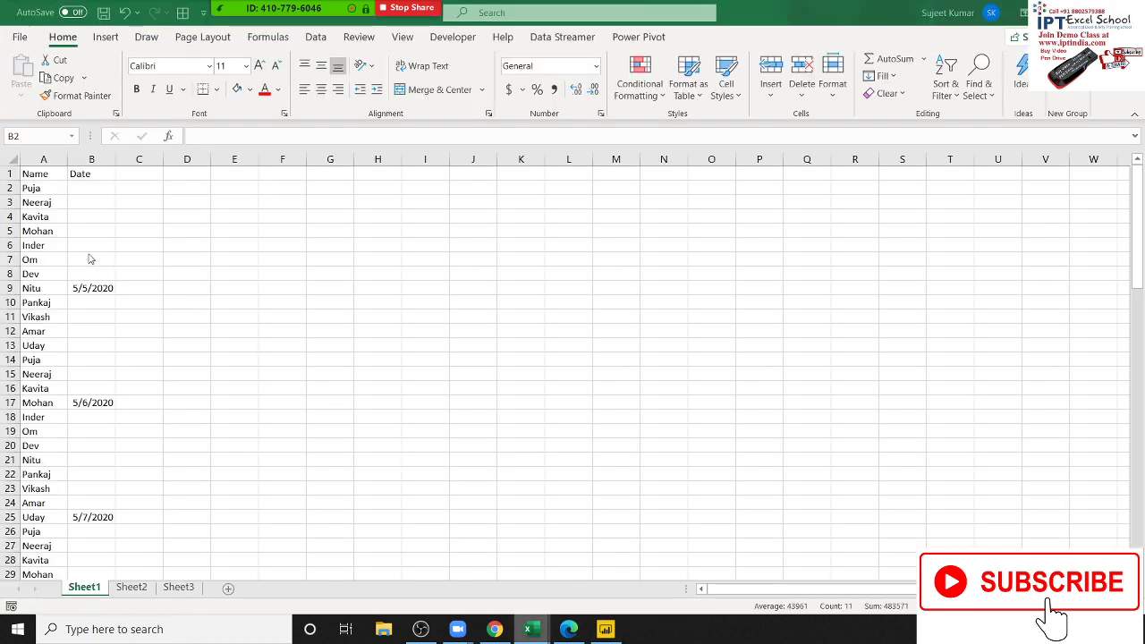
pyautogui.click(84, 288)
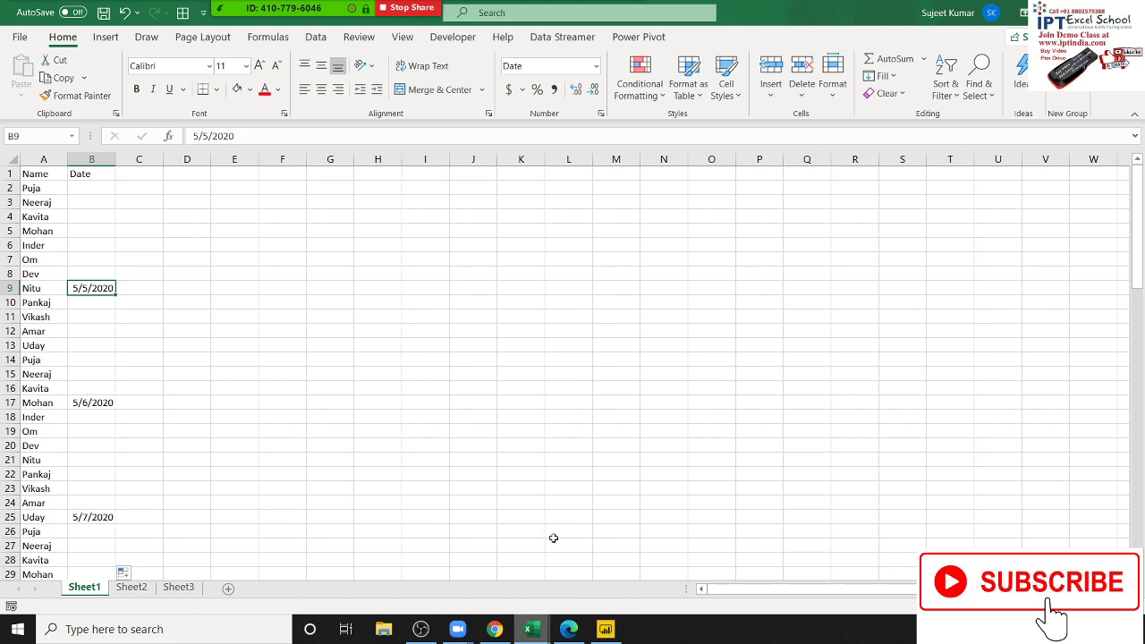
pyautogui.press('Left')
pyautogui.hotkey('ctrl', 'Down')
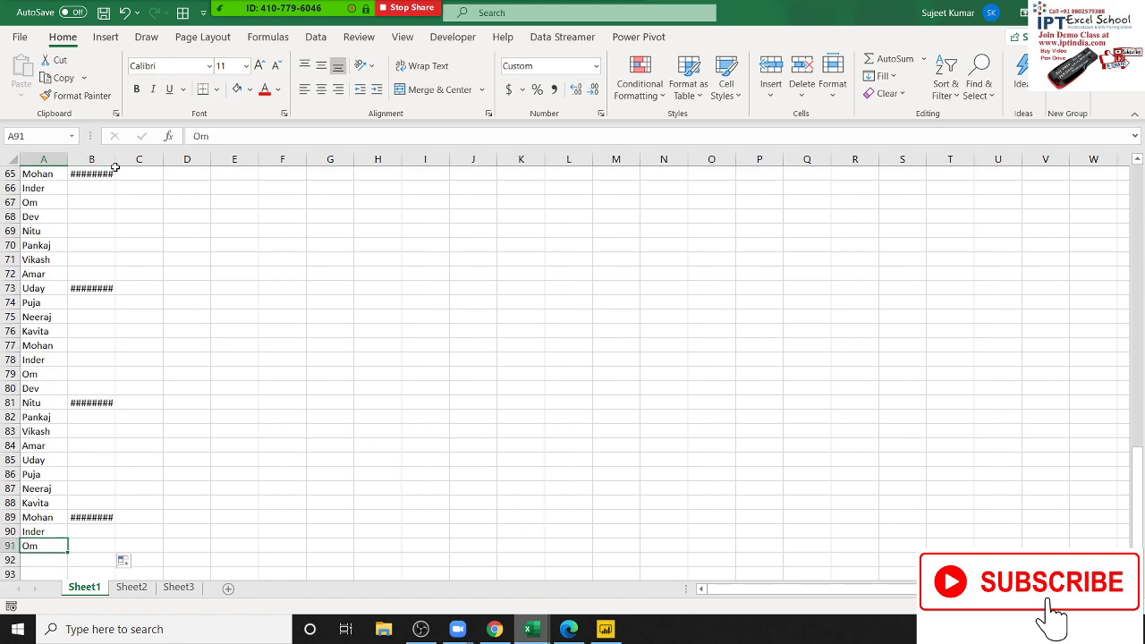
pyautogui.doubleClick(115, 164)
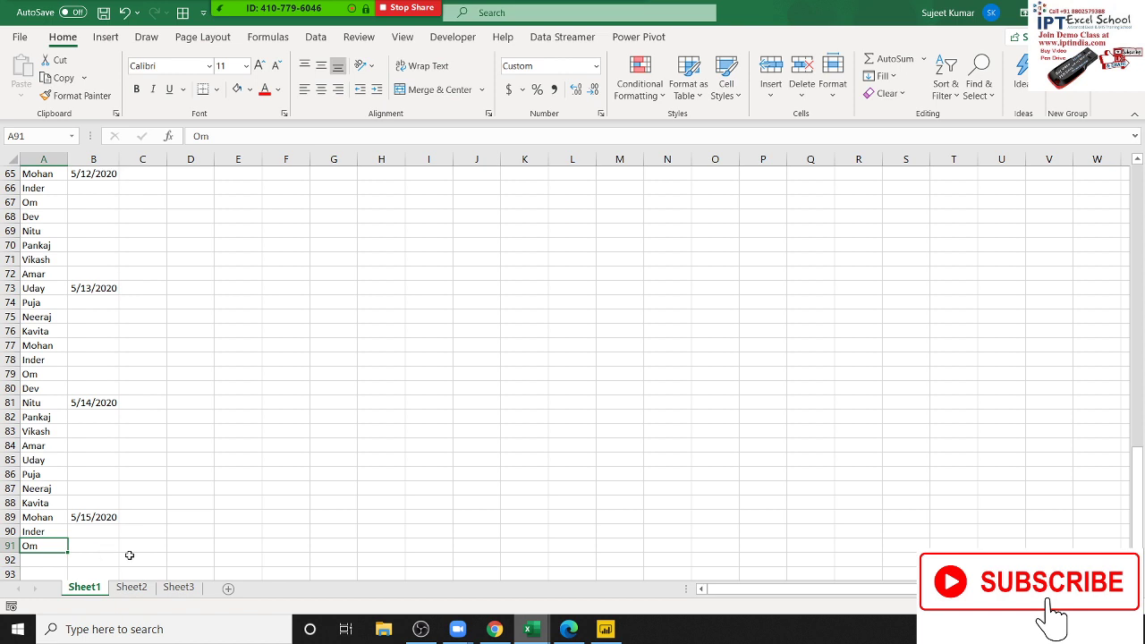
pyautogui.hotkey('alt', 'Tab')
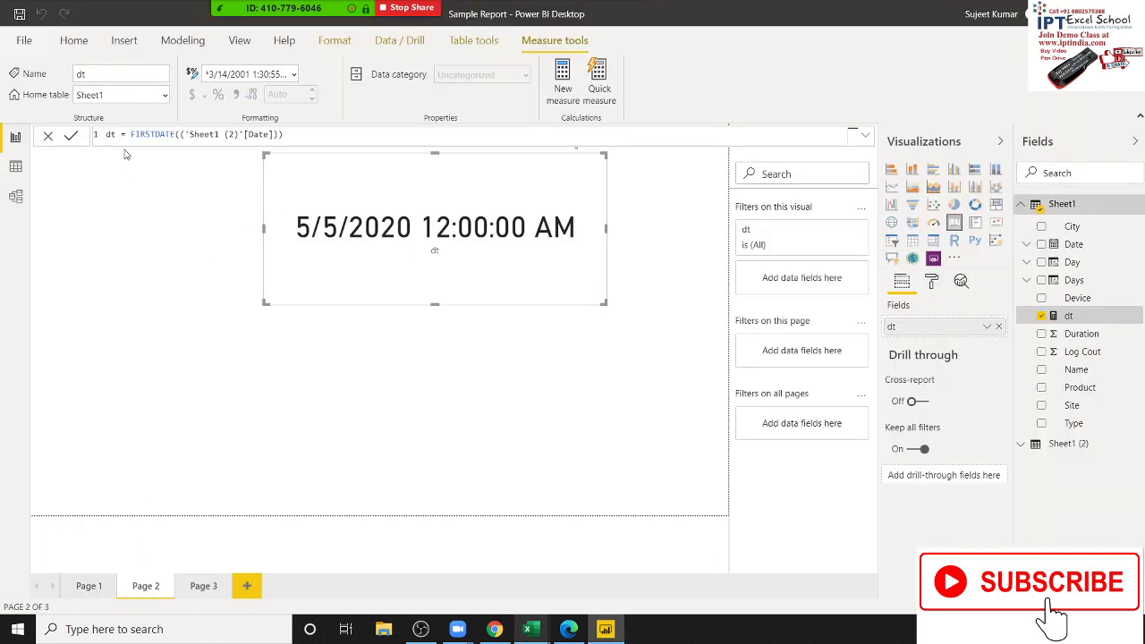
# Replace FIRSTDATE with LASTDATE in the dt measure so the card shows 5/15/2020
pyautogui.doubleClick(147, 134)
pyautogui.write('l')
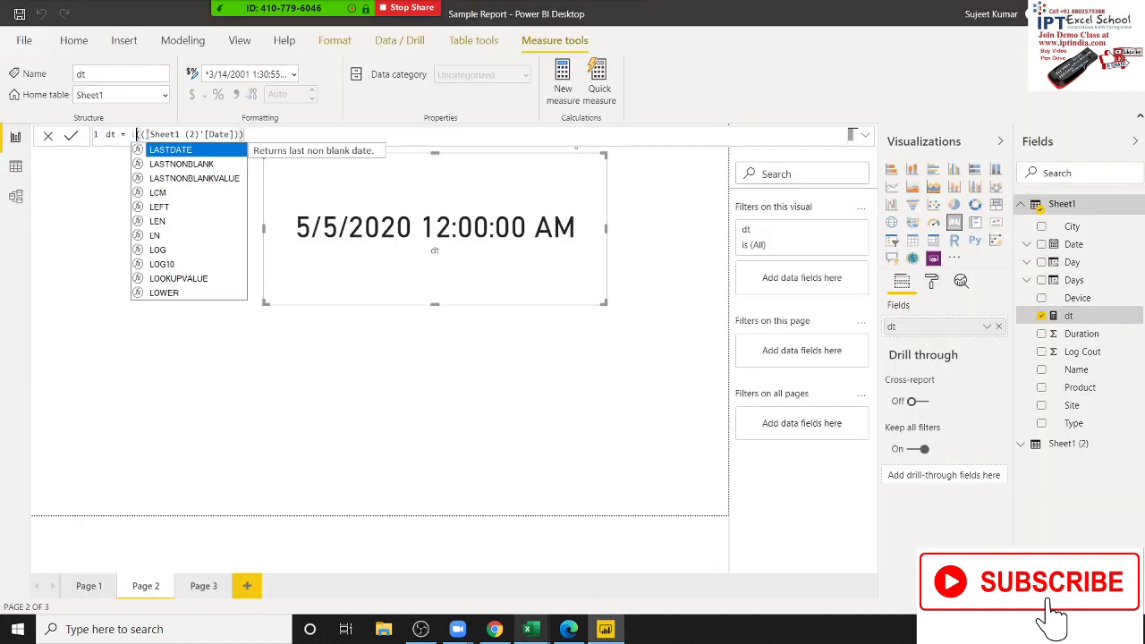
pyautogui.write('as')
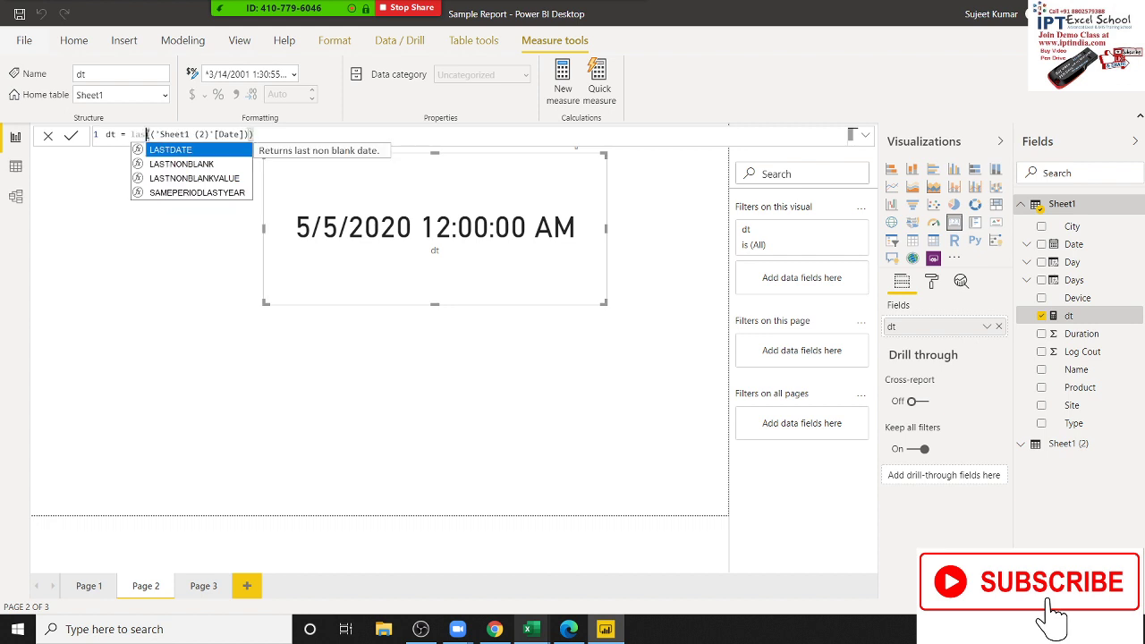
pyautogui.press('Tab')
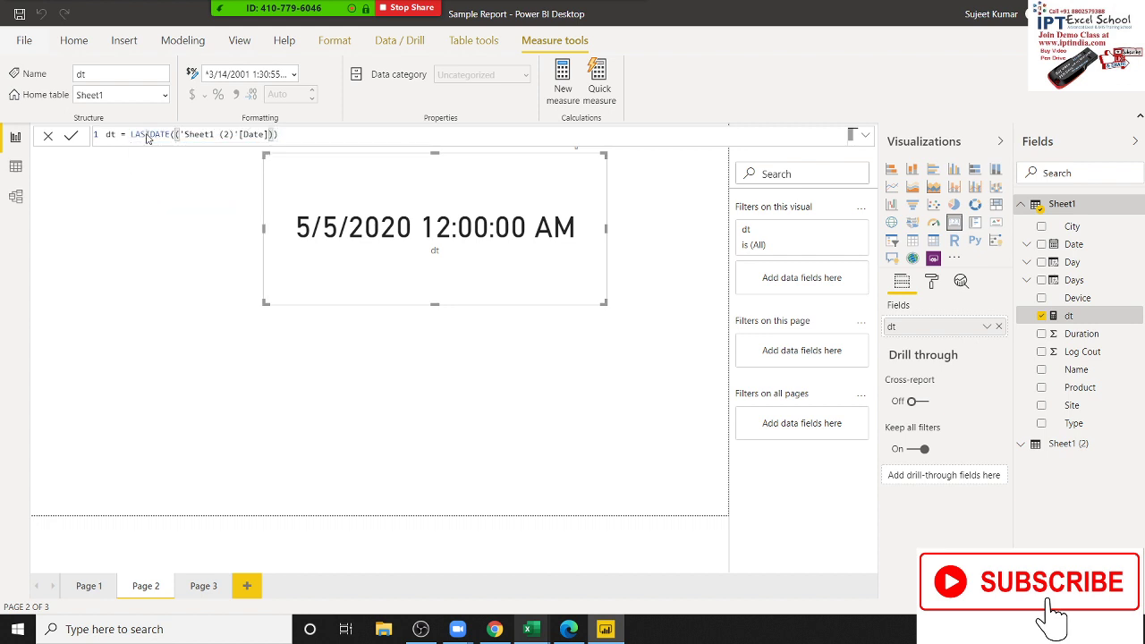
pyautogui.press('Return')
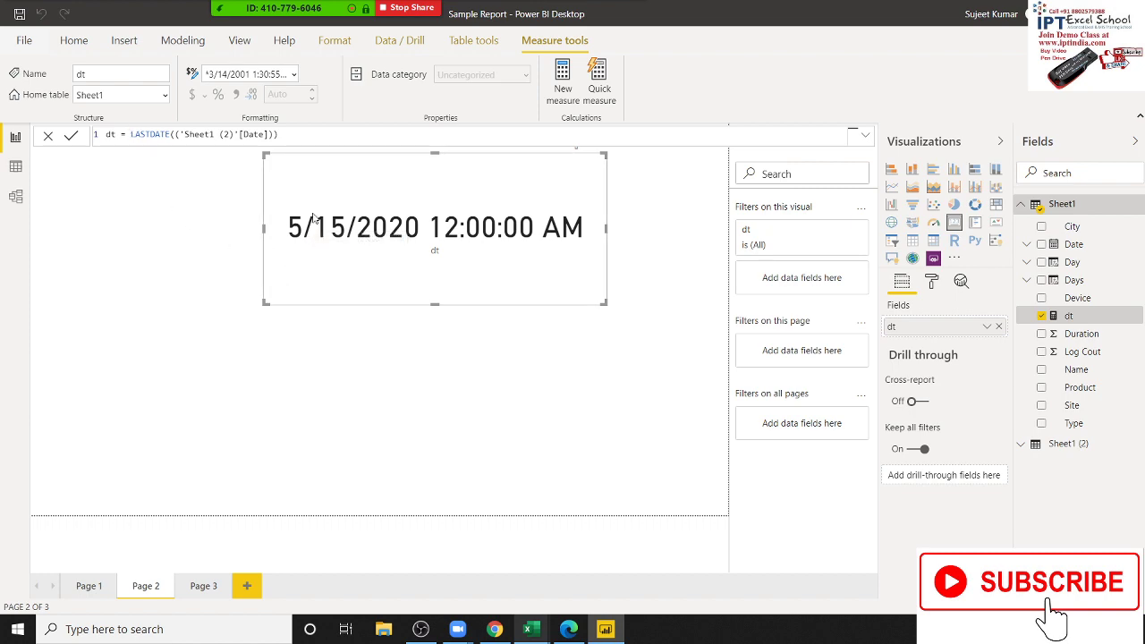
pyautogui.hotkey('alt', 'Tab')
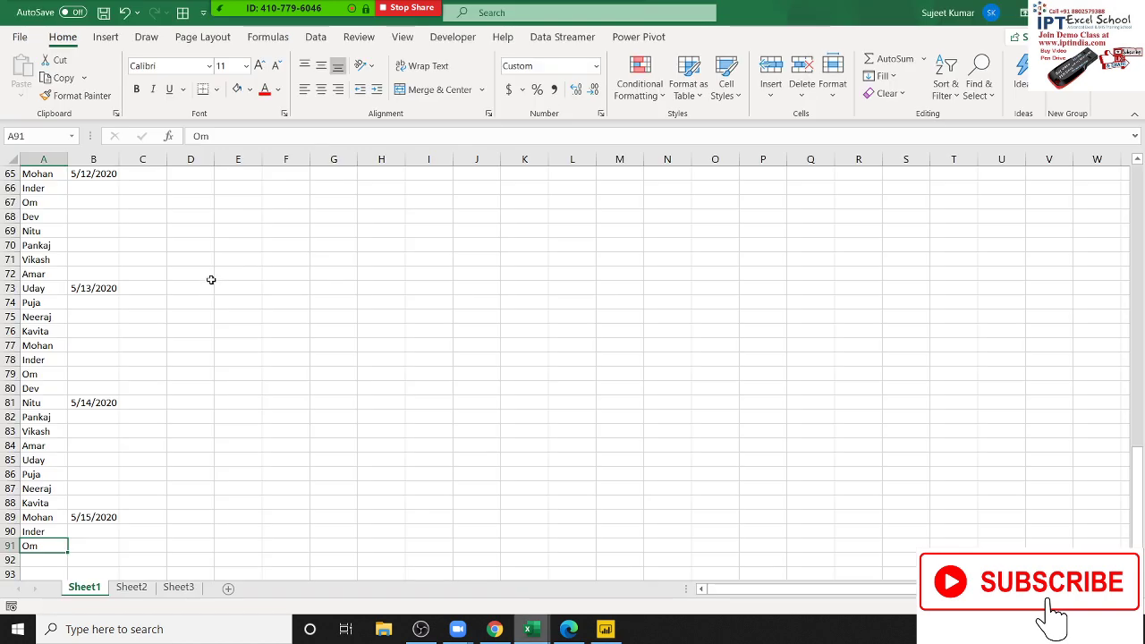
pyautogui.click(92, 176)
pyautogui.hotkey('ctrl', 'space')
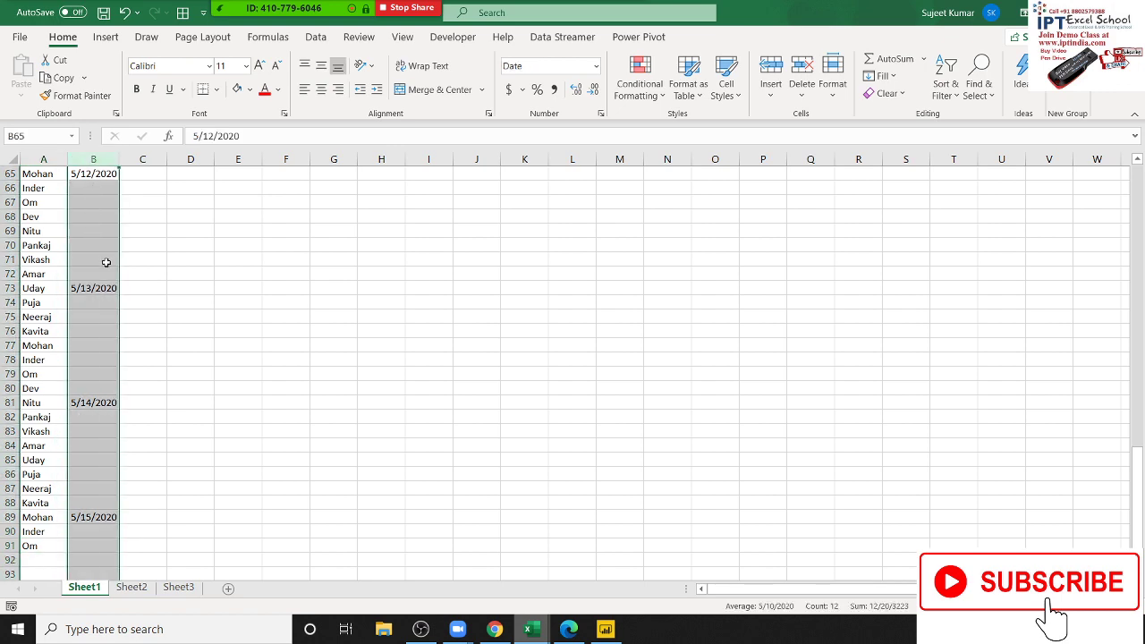
pyautogui.scroll(2, 105, 257)
pyautogui.scroll(5, 105, 252)
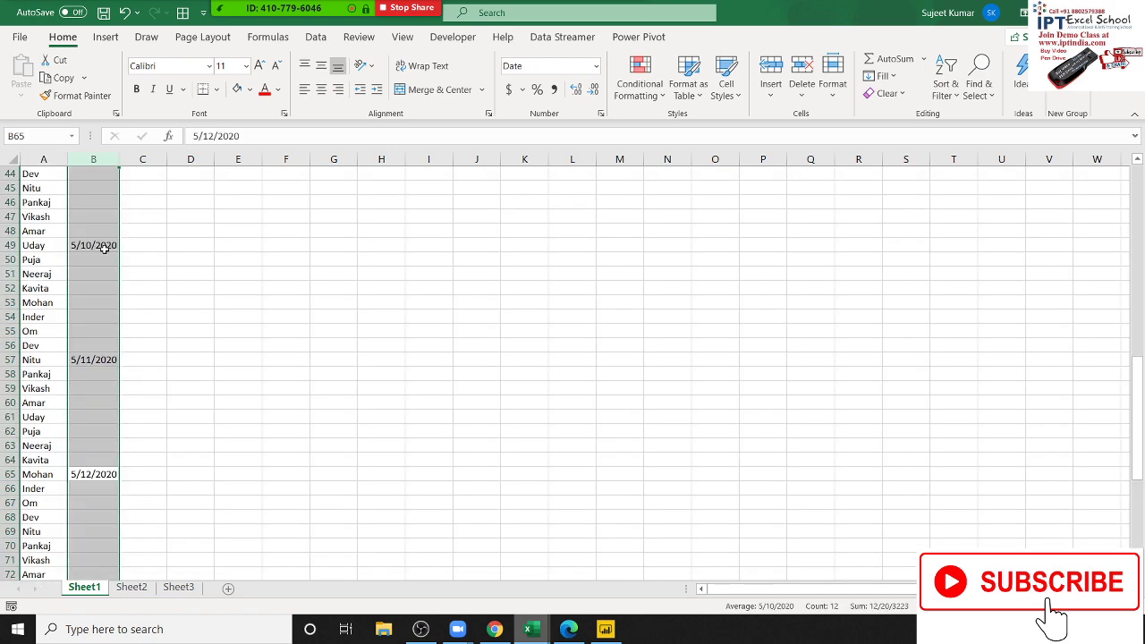
pyautogui.scroll(-3, 105, 248)
pyautogui.scroll(-4, 103, 247)
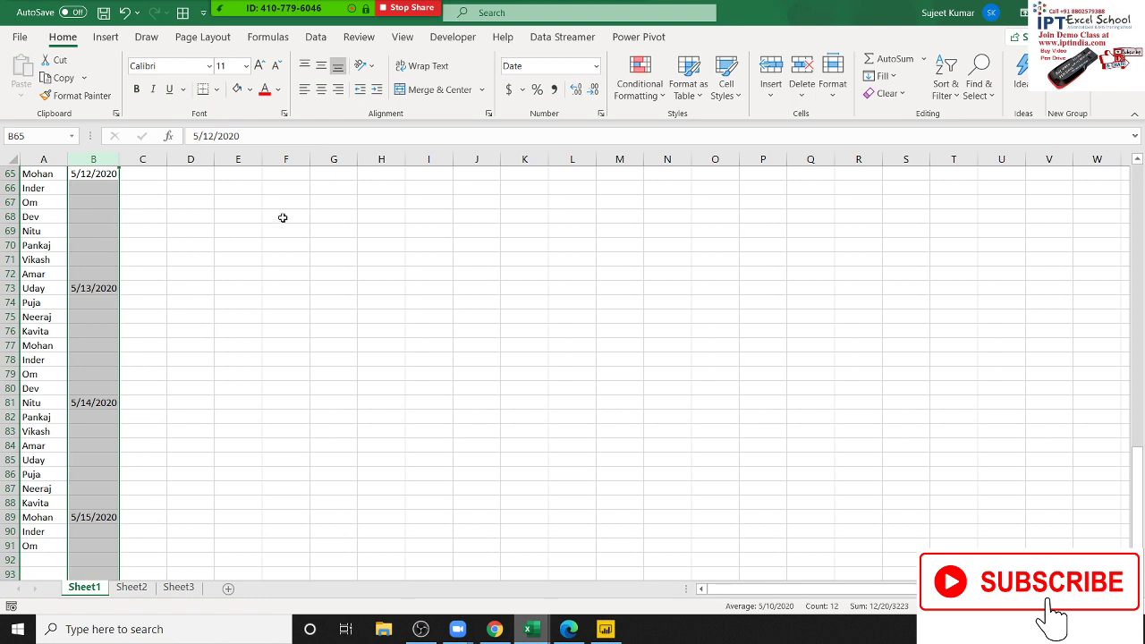
pyautogui.scroll(3, 185, 222)
pyautogui.scroll(3, 94, 184)
pyautogui.scroll(4, 95, 185)
pyautogui.scroll(2, 93, 189)
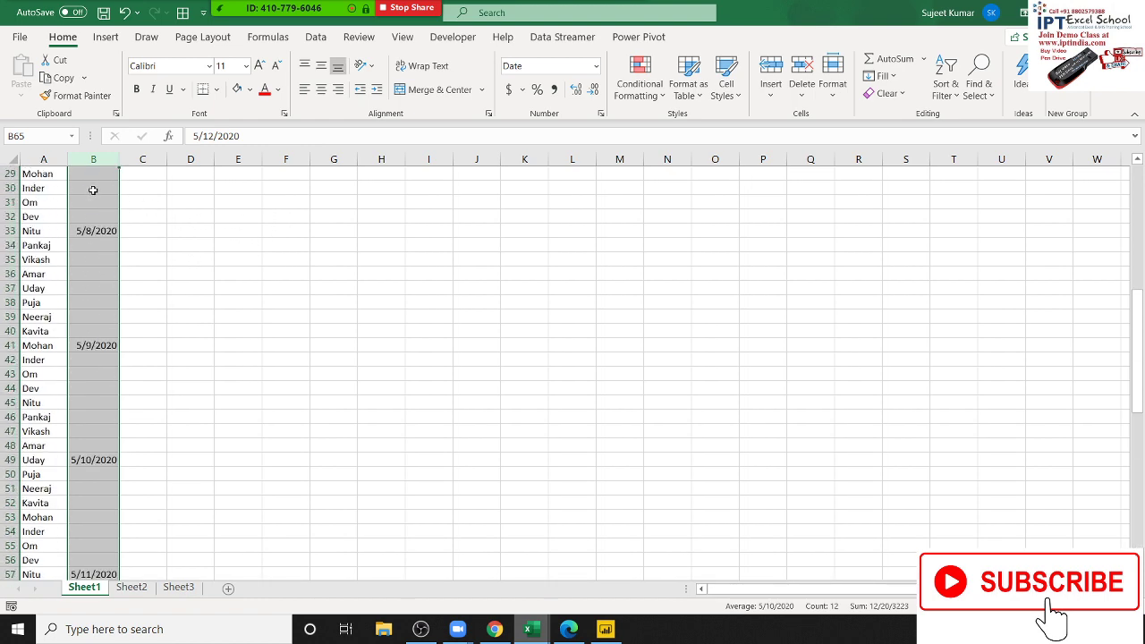
pyautogui.scroll(4, 93, 189)
pyautogui.scroll(4, 93, 189)
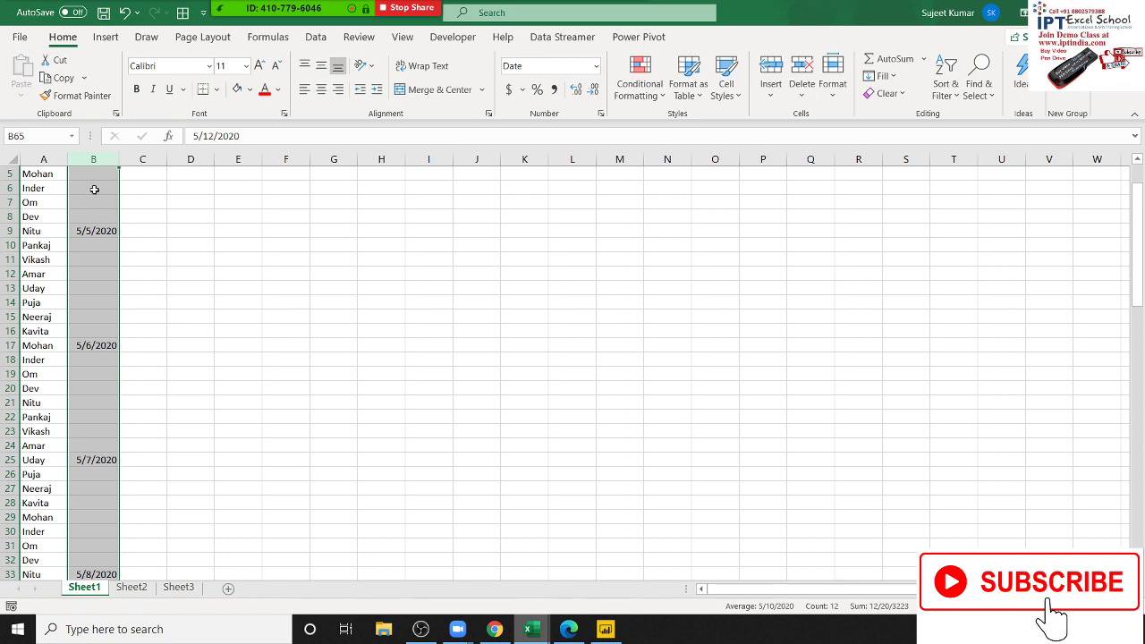
pyautogui.hotkey('alt', 'Tab')
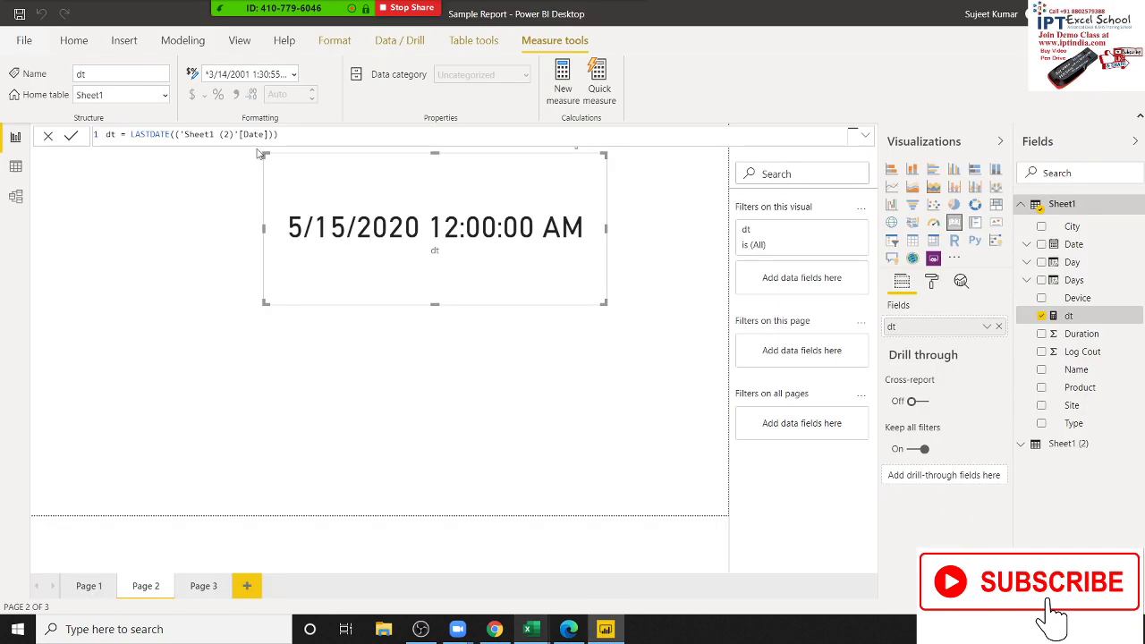
# Replace the measure with prd=DATE(YEAR(FIRSTDATE('Sheet1 (2)'[Date])) as the formula's start
pyautogui.moveTo(292, 139); pyautogui.dragTo(130, 134)
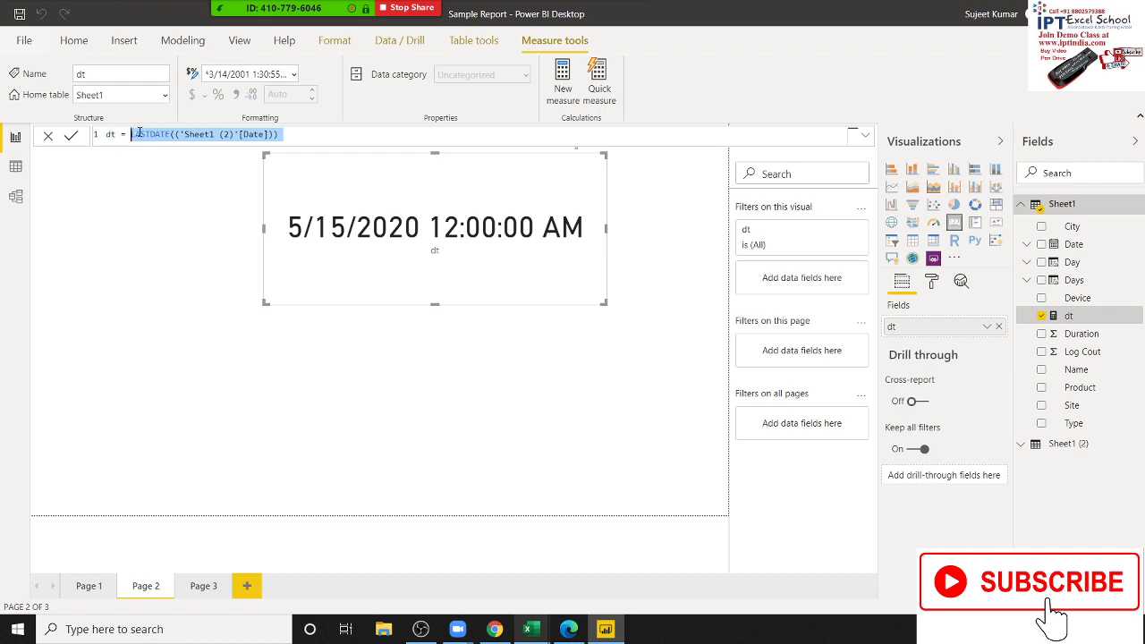
pyautogui.write('pr')
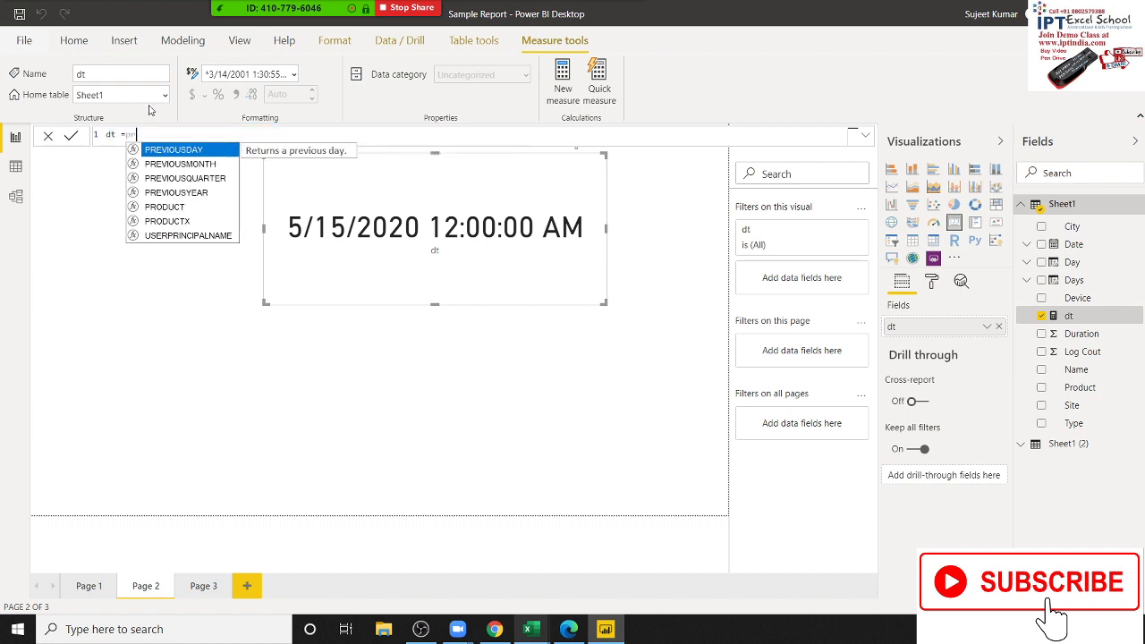
pyautogui.write('e')
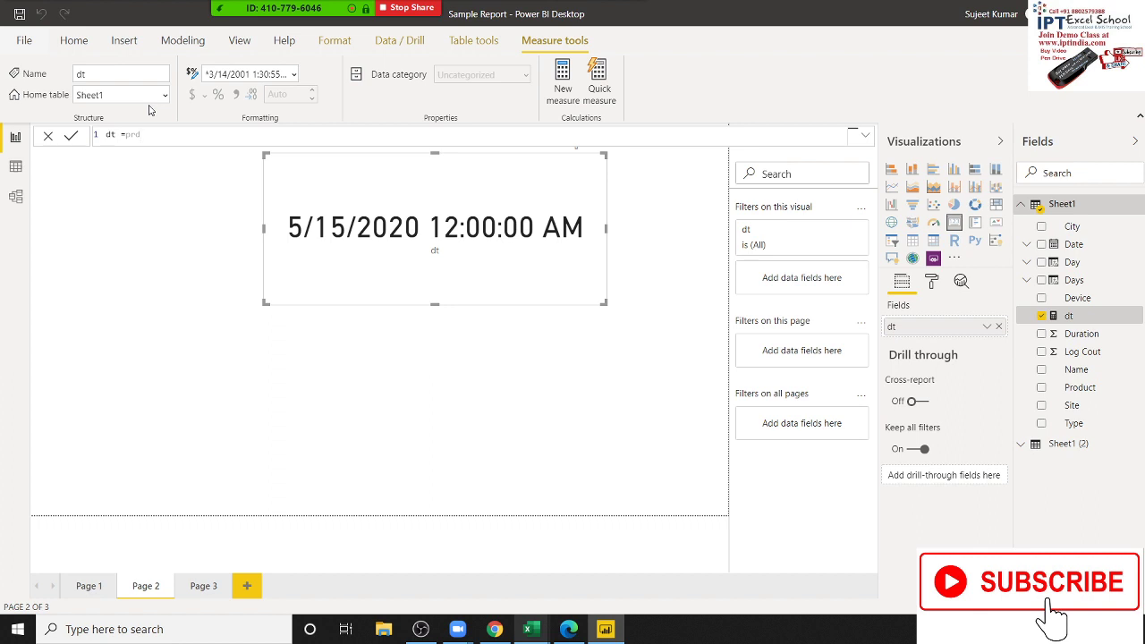
pyautogui.press('BackSpace')
pyautogui.press('BackSpace')
pyautogui.press('BackSpace')
pyautogui.press('BackSpace')
pyautogui.press('BackSpace')
pyautogui.press('BackSpace')
pyautogui.write('prd=')
pyautogui.write('D')
pyautogui.write('ATE(')
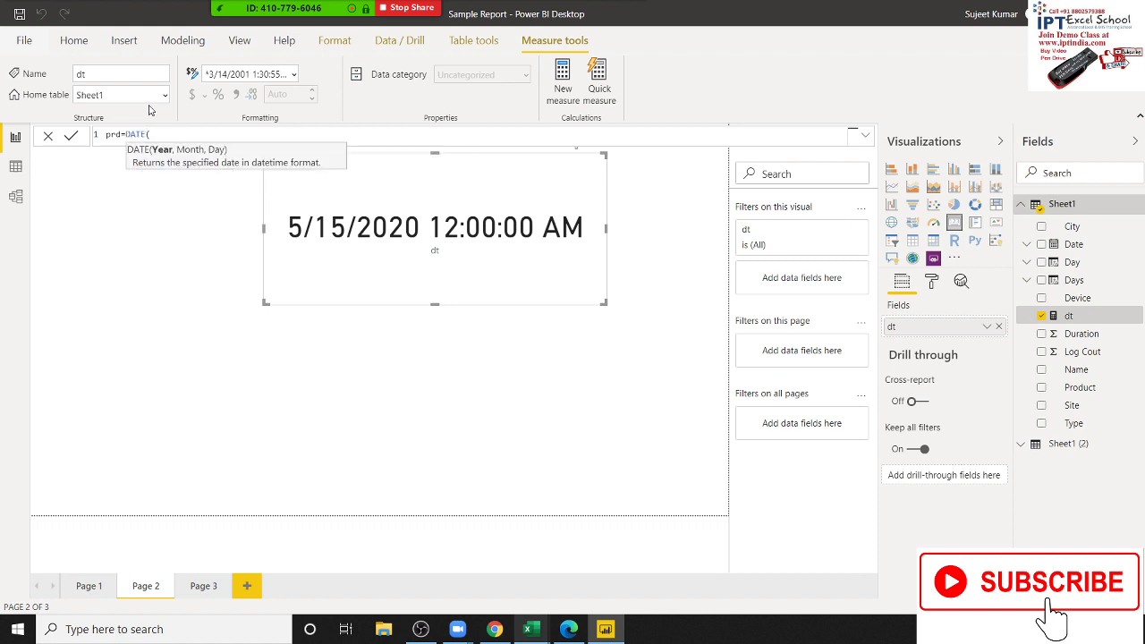
pyautogui.write('yea')
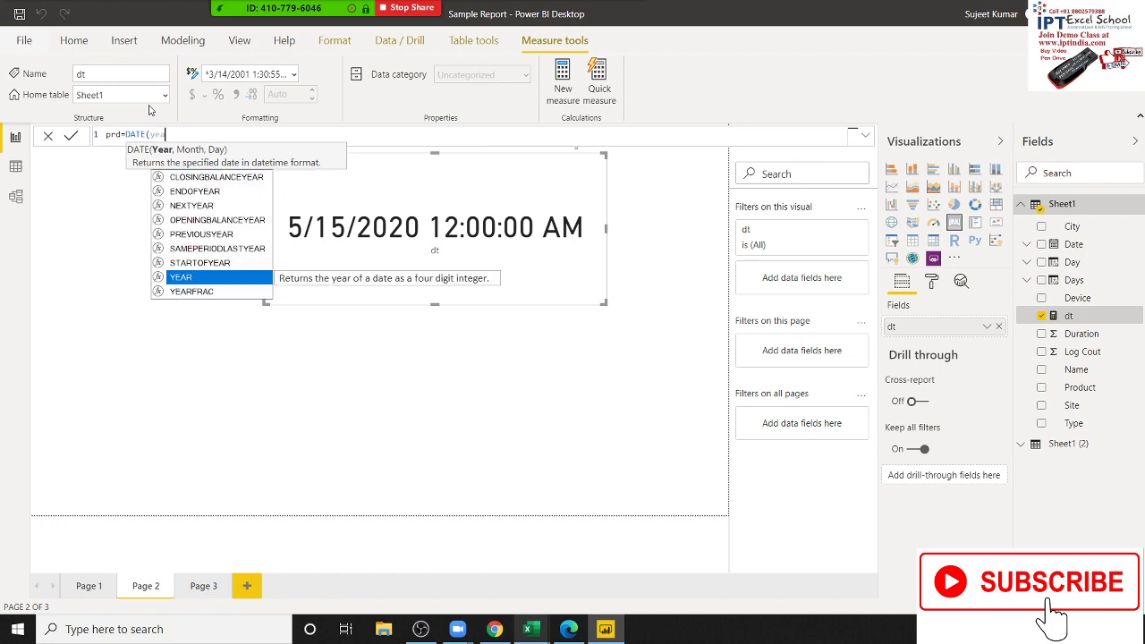
pyautogui.press('Tab')
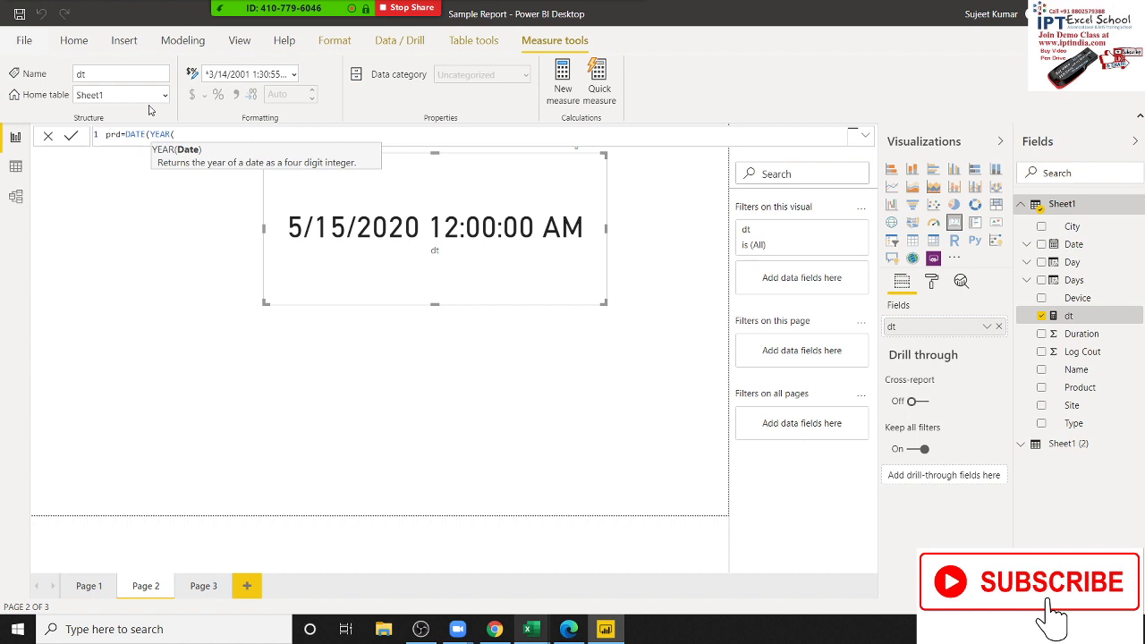
pyautogui.write('f')
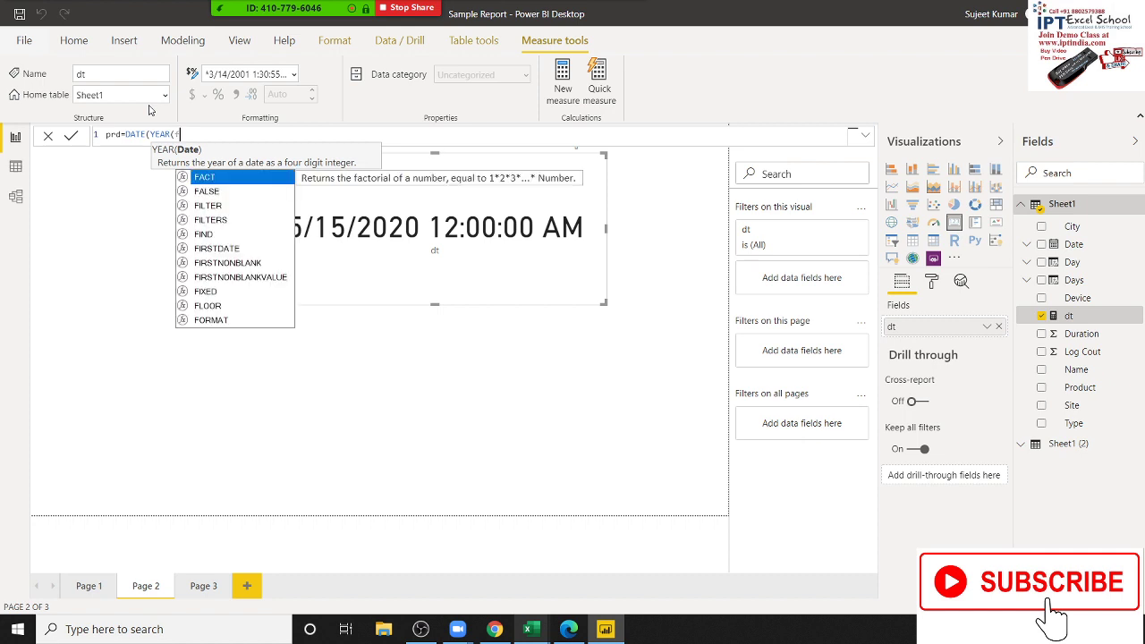
pyautogui.write('i')
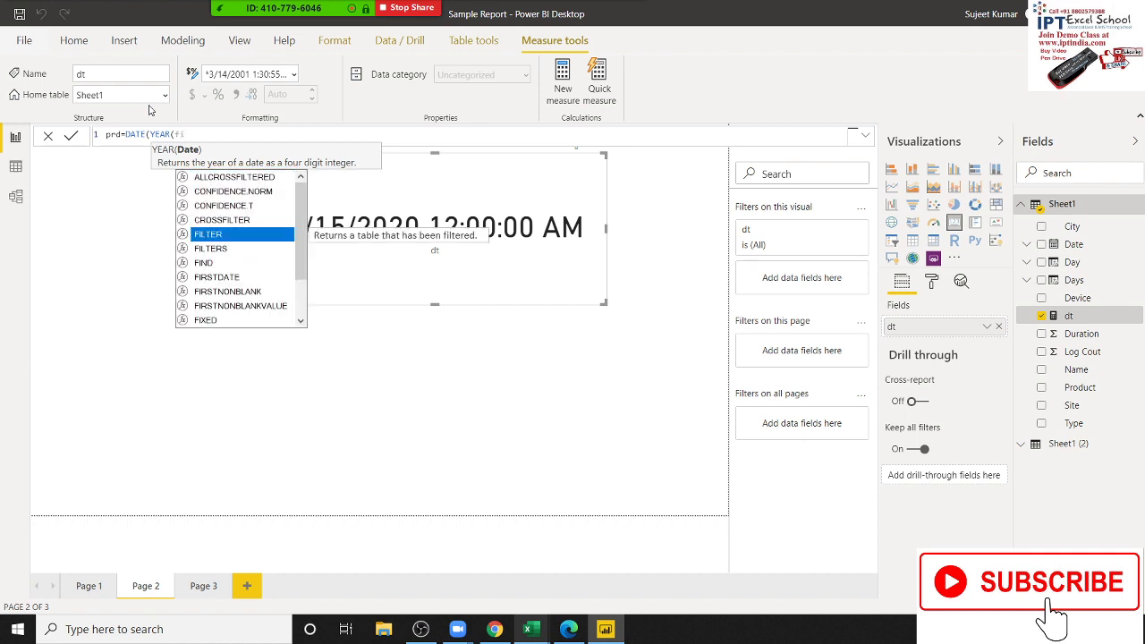
pyautogui.write('rst')
pyautogui.press('Tab')
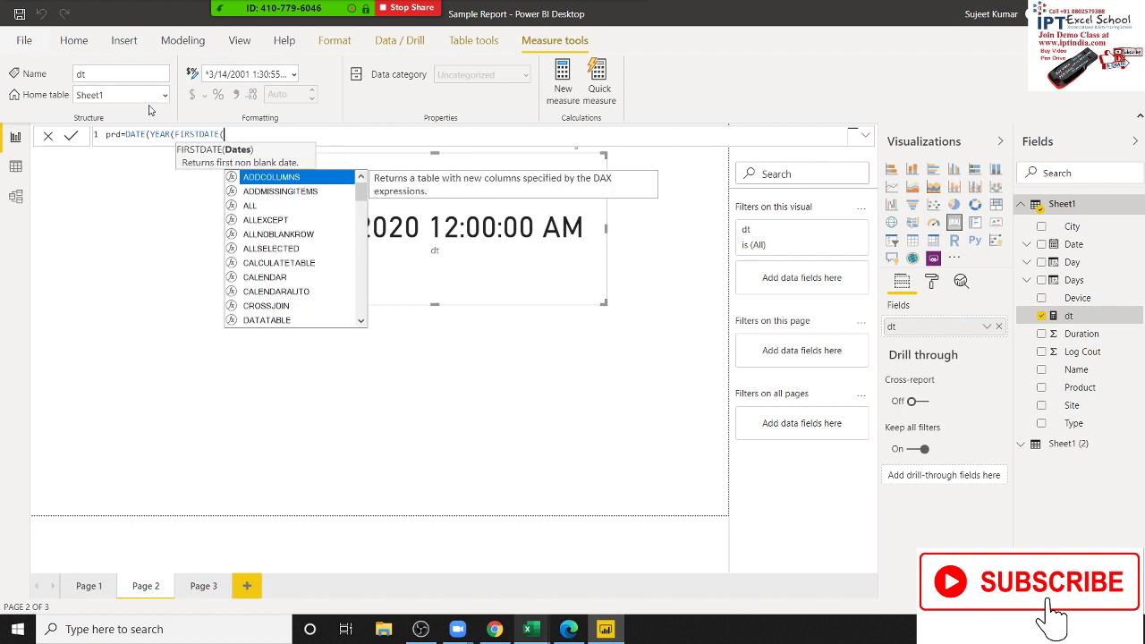
pyautogui.write('sh')
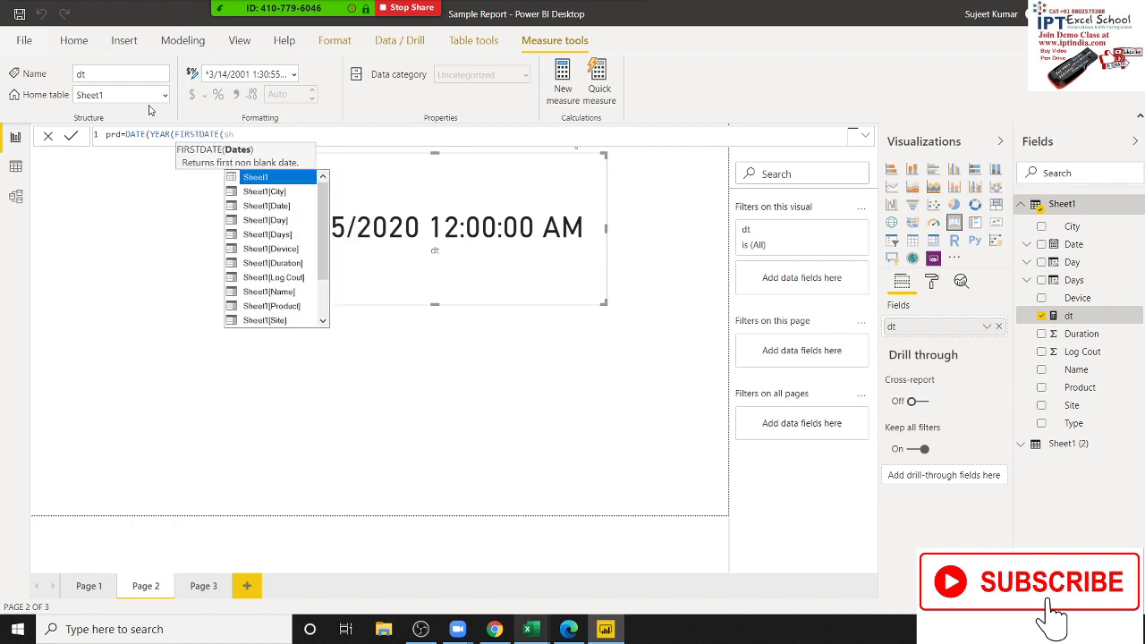
pyautogui.press('Down')
pyautogui.press('Down')
pyautogui.press('Down')
pyautogui.press('Down')
pyautogui.press('Down')
pyautogui.press('Down')
pyautogui.press('Down')
pyautogui.press('Down')
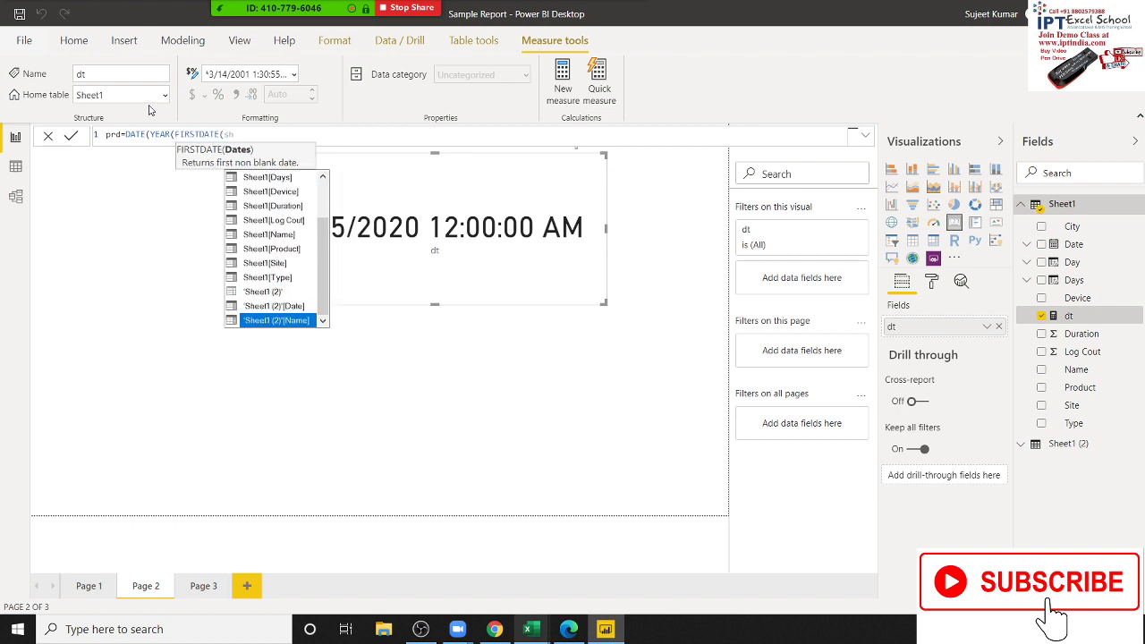
pyautogui.press('Up')
pyautogui.press('Tab')
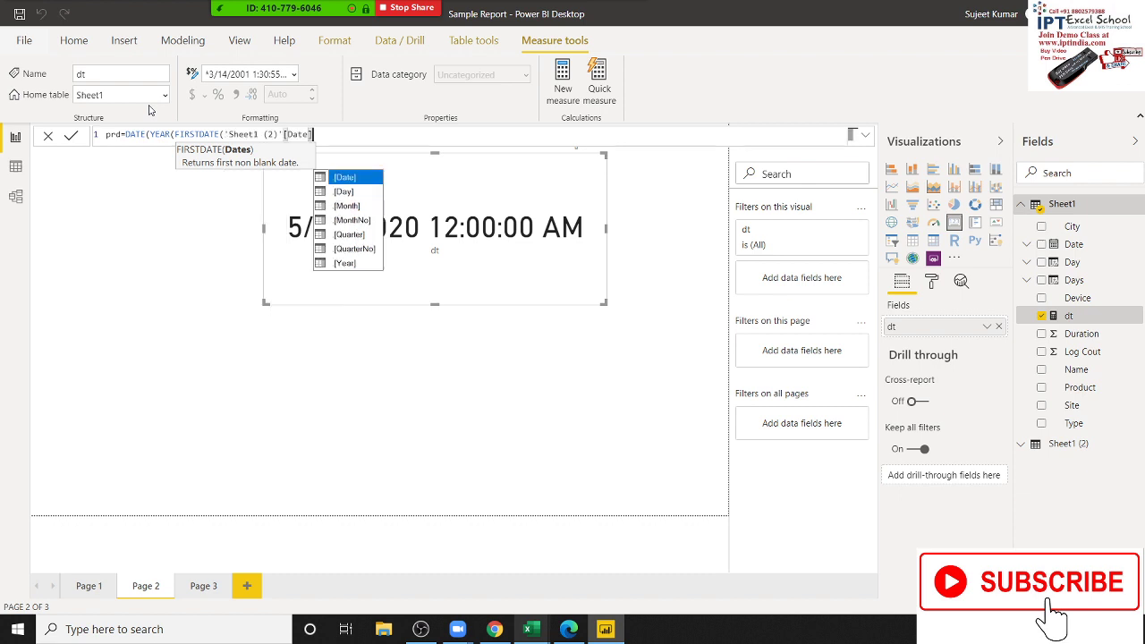
pyautogui.press('BackSpace')
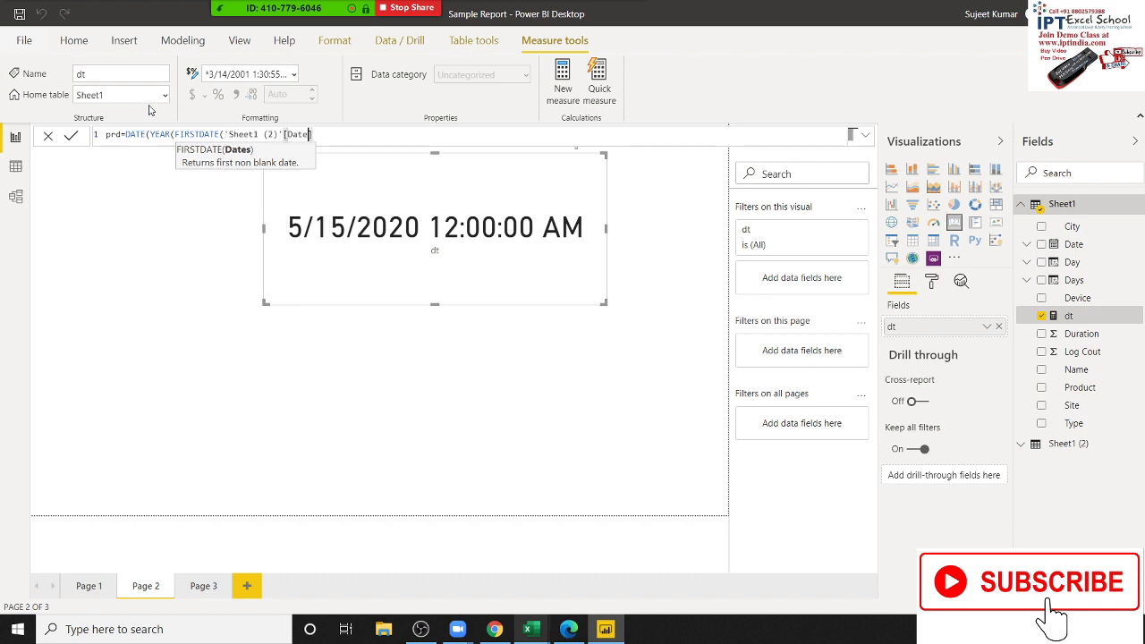
pyautogui.write(']')
pyautogui.write(')')
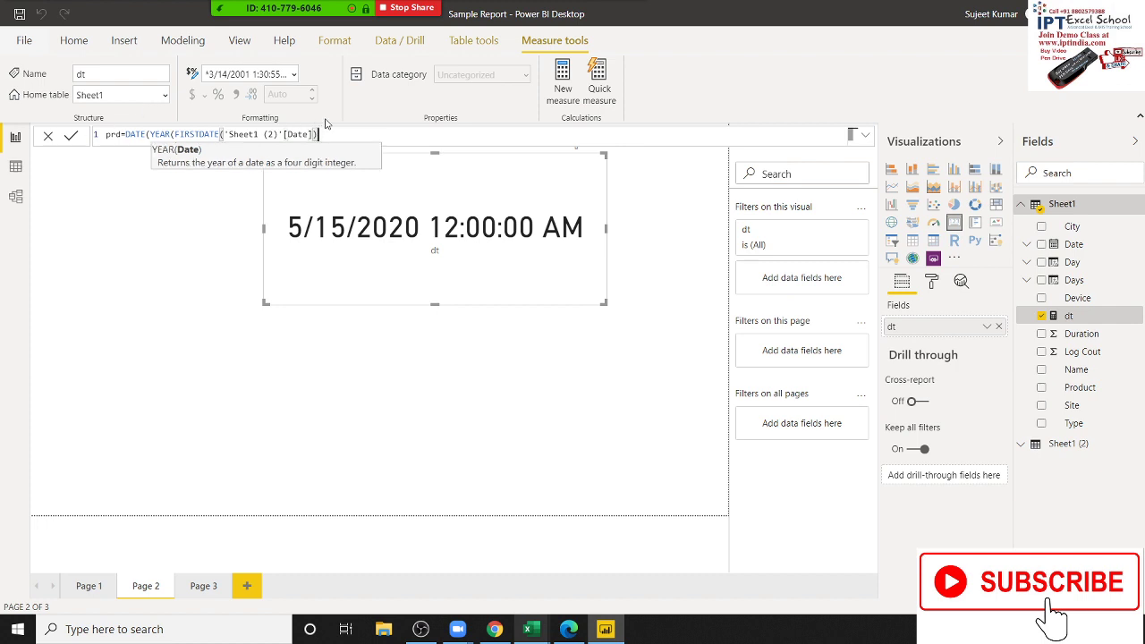
pyautogui.write(')')
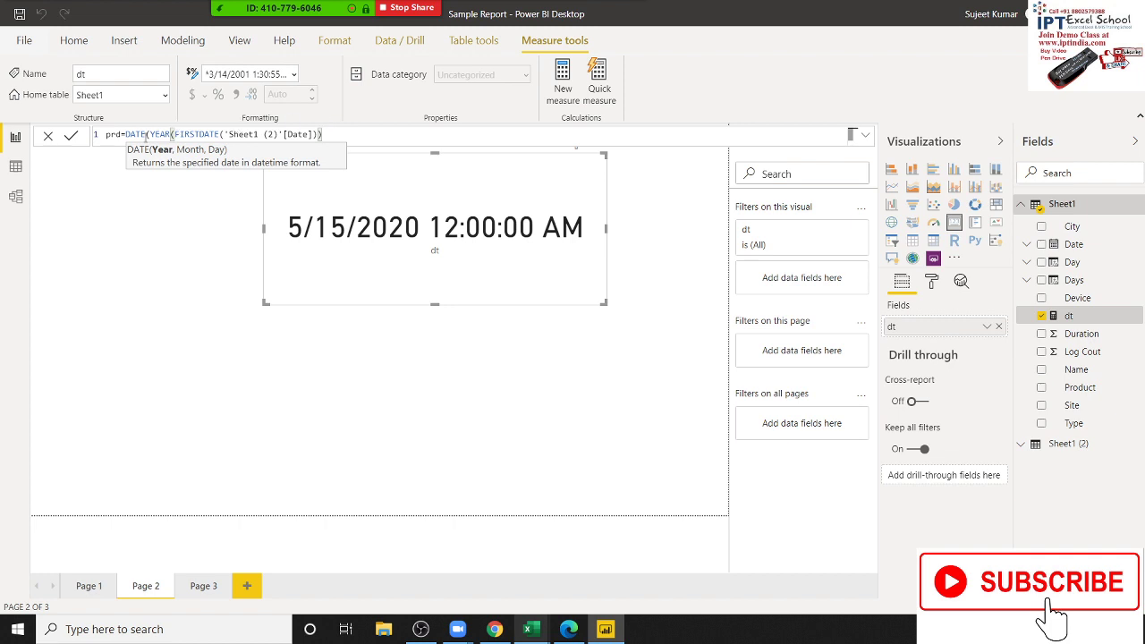
# Reuse the FIRSTDATE expression inside MONTH, add day 1, and append " To "
pyautogui.click(178, 134)
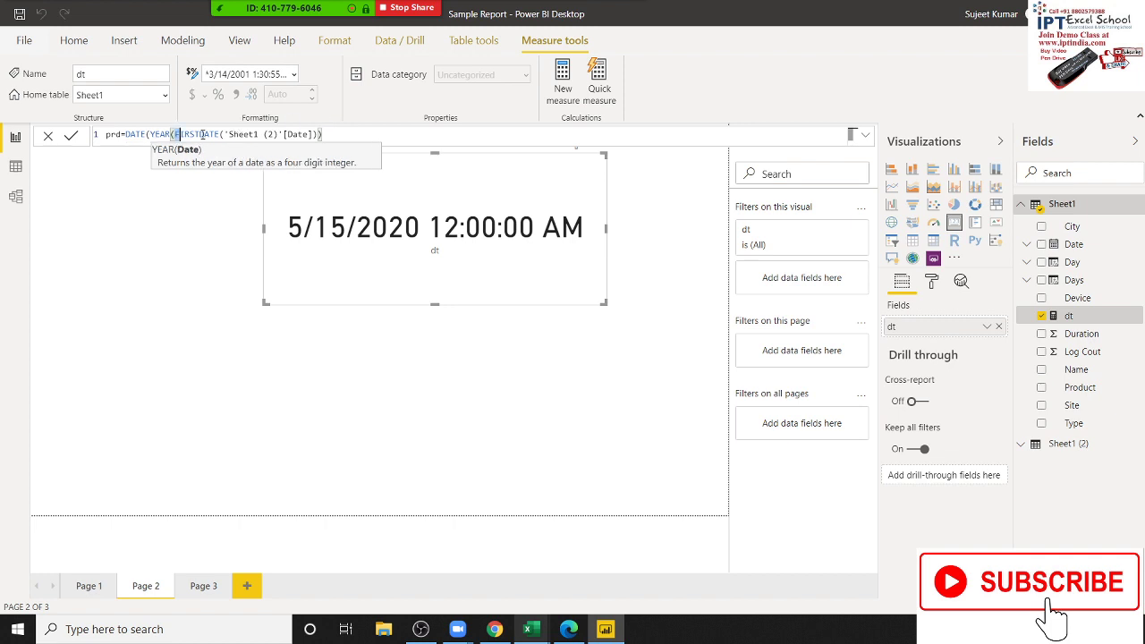
pyautogui.moveTo(175, 134); pyautogui.dragTo(312, 134)
pyautogui.hotkey('ctrl', 'c')
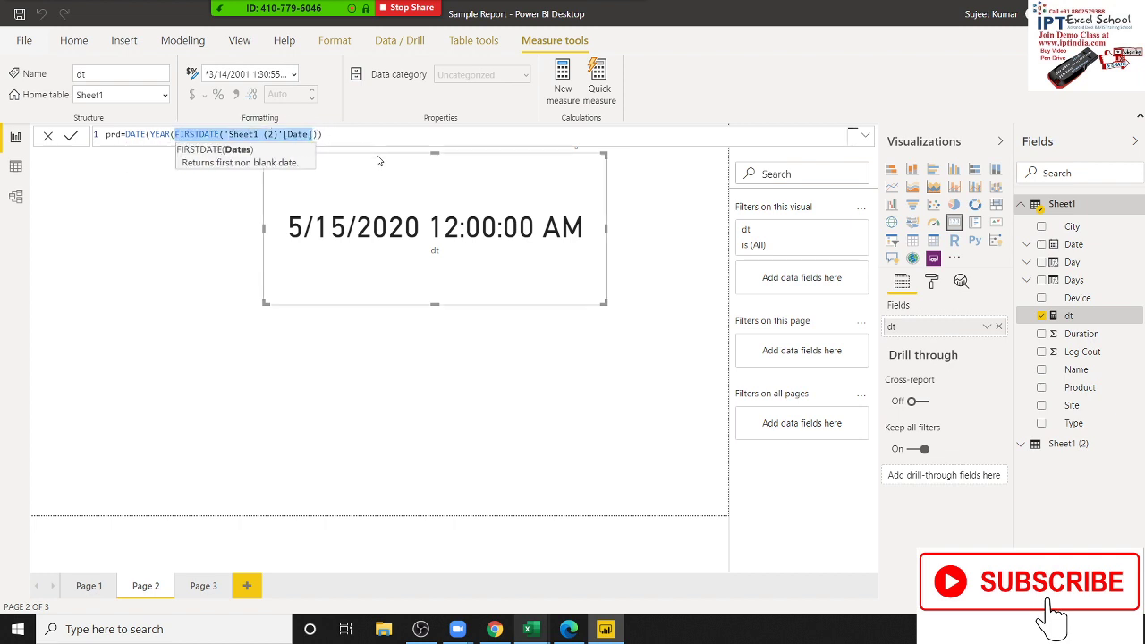
pyautogui.click(354, 136)
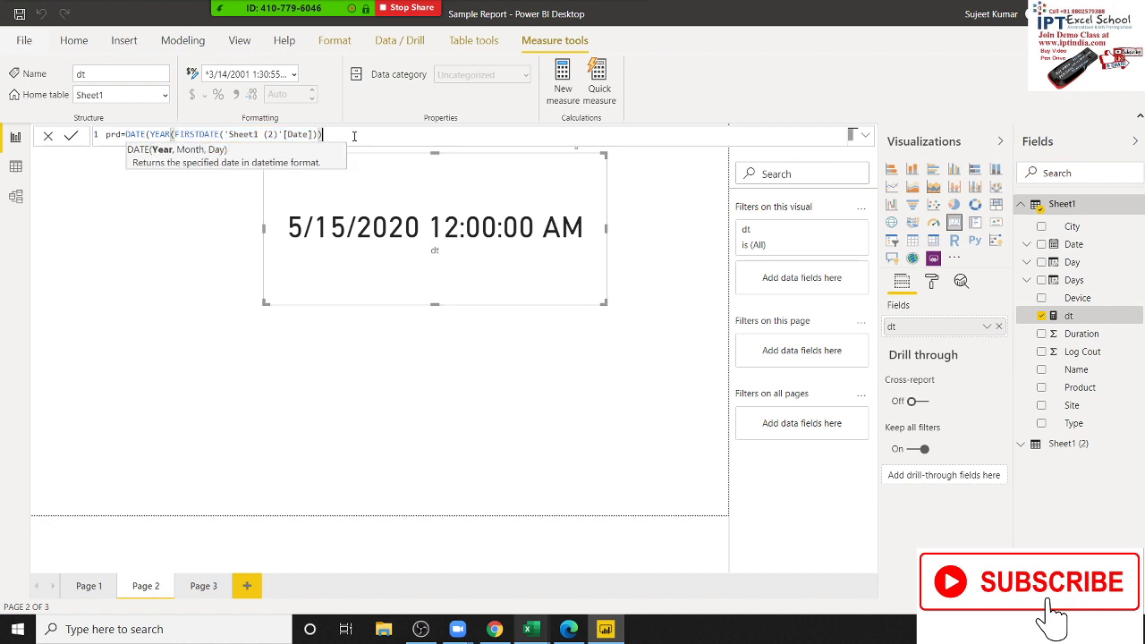
pyautogui.hotkey('ctrl', 'v')
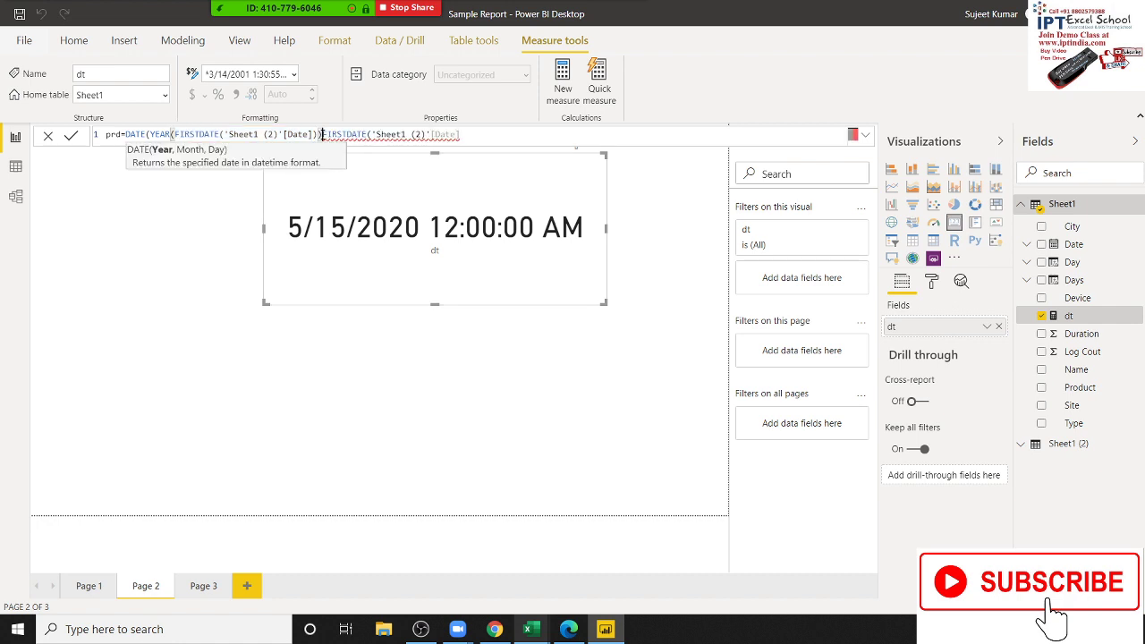
pyautogui.click(323, 134)
pyautogui.write(',m')
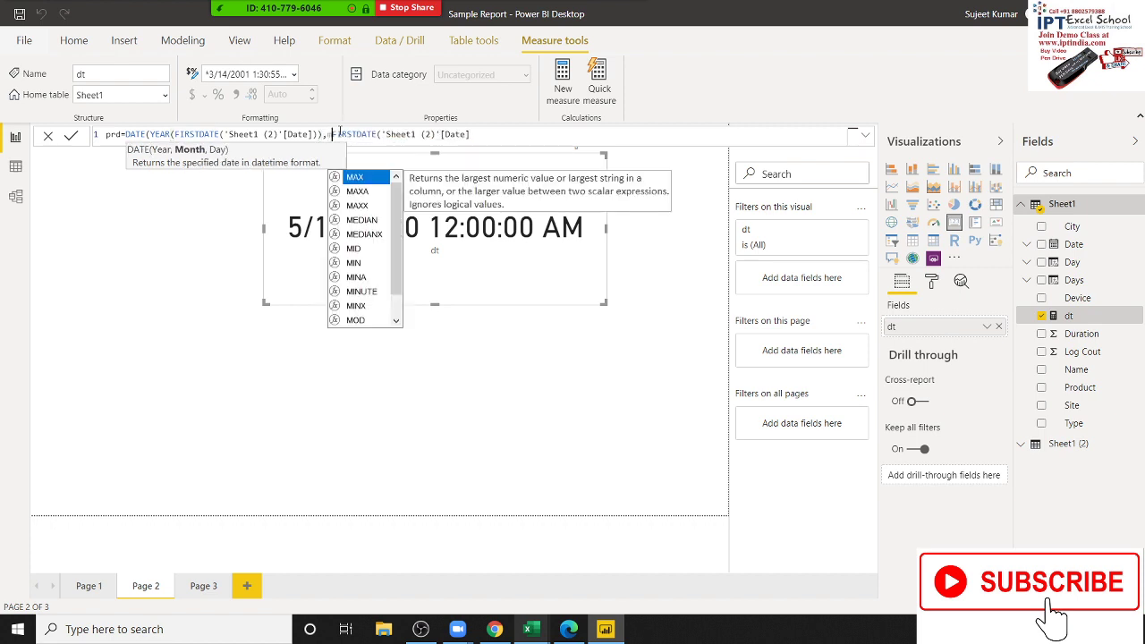
pyautogui.write('onth')
pyautogui.press('Tab')
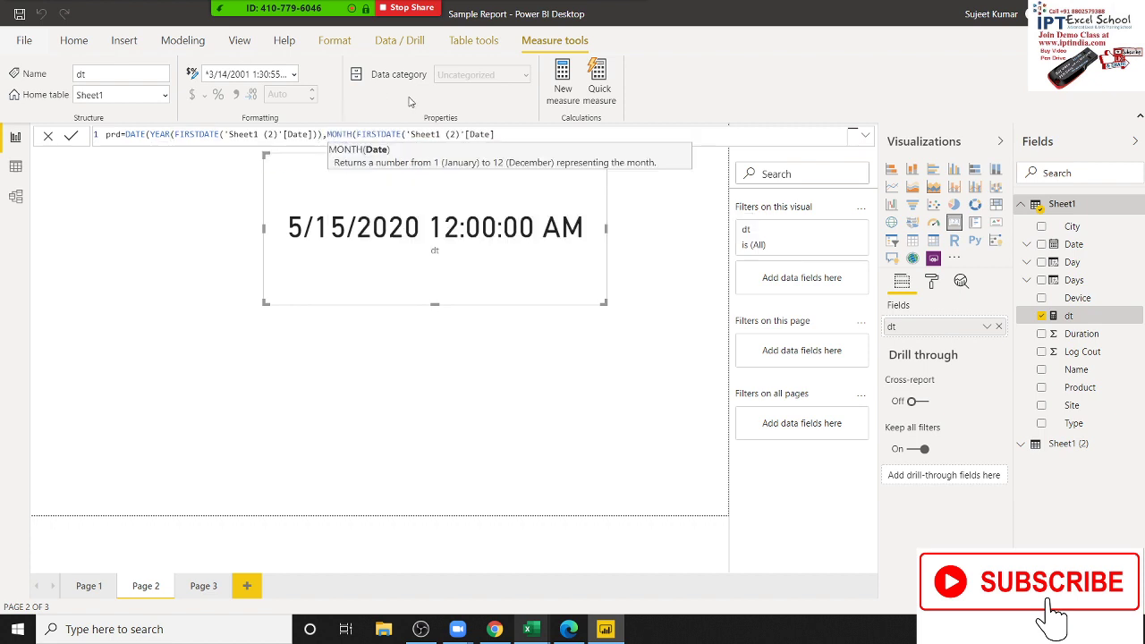
pyautogui.click(507, 135)
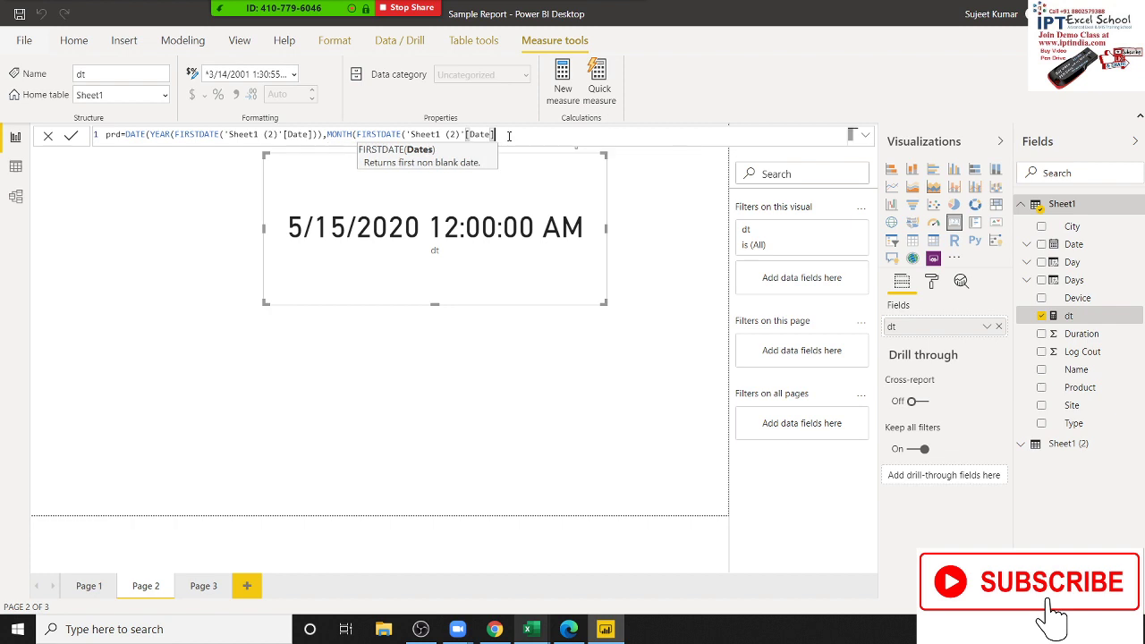
pyautogui.write(')')
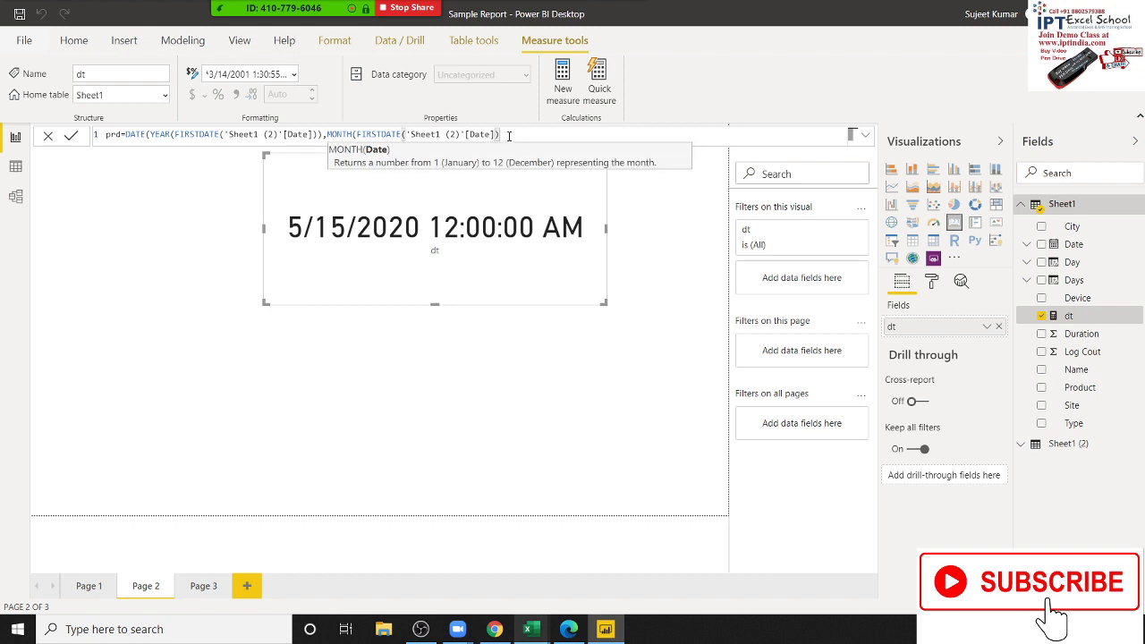
pyautogui.write('),1')
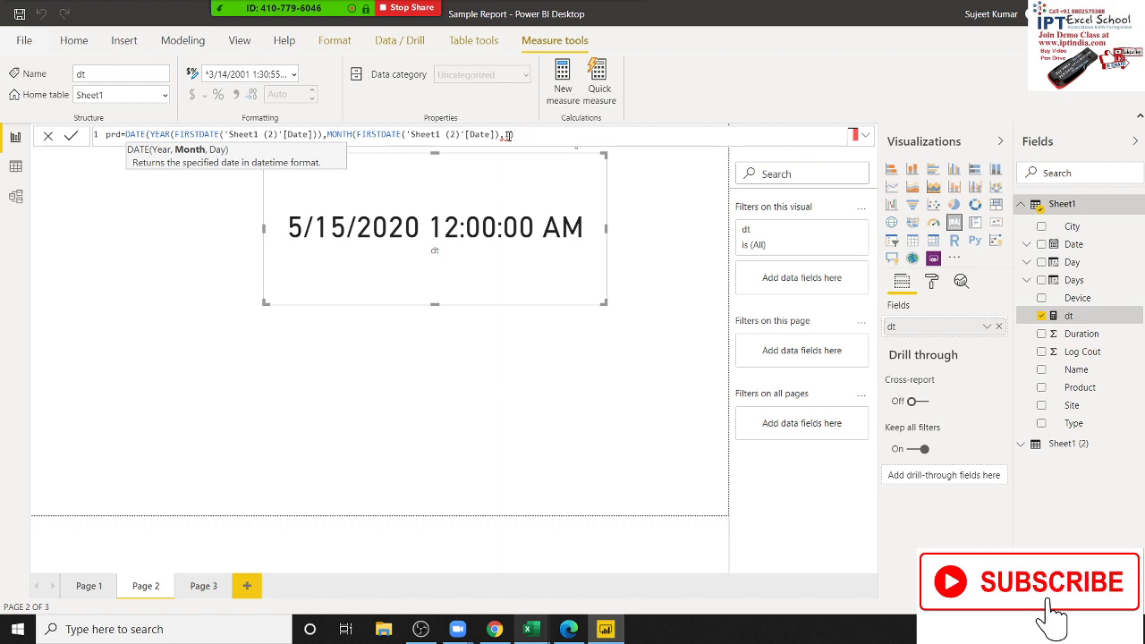
pyautogui.write(' &')
pyautogui.write(' T')
pyautogui.write('o')
pyautogui.write(' &')
pyautogui.write('& ')
pyautogui.write('e')
pyautogui.write('o')
# End the formula with EOMONTH(LASTDATE('Sheet1 (2)'[Date]),0)
pyautogui.press('Tab')
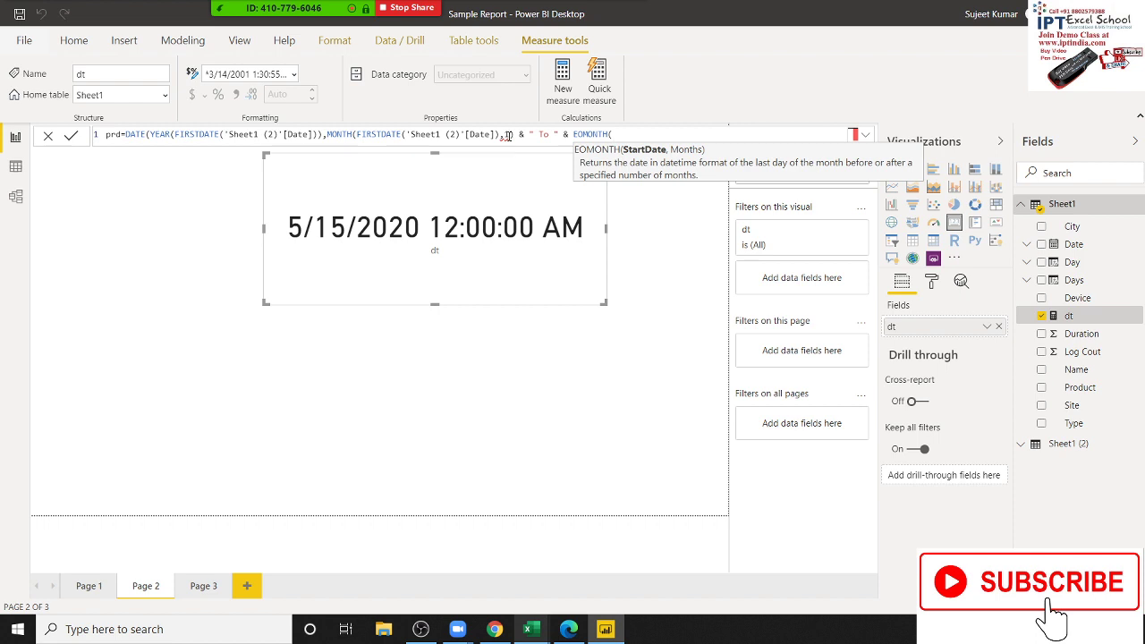
pyautogui.write('ls')
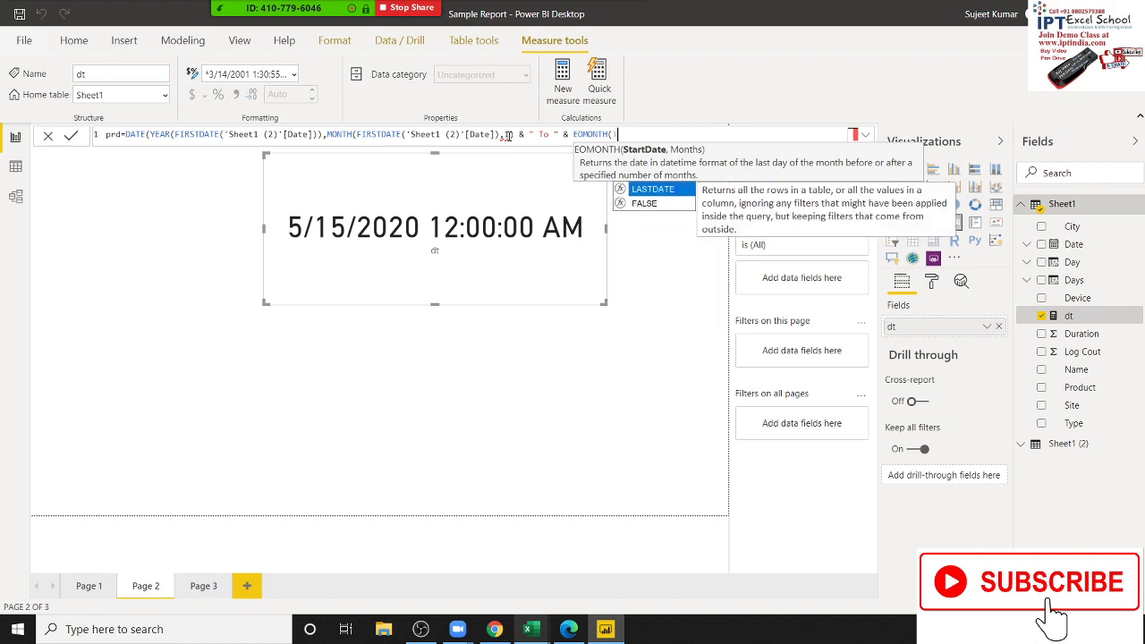
pyautogui.press('BackSpace')
pyautogui.write('as')
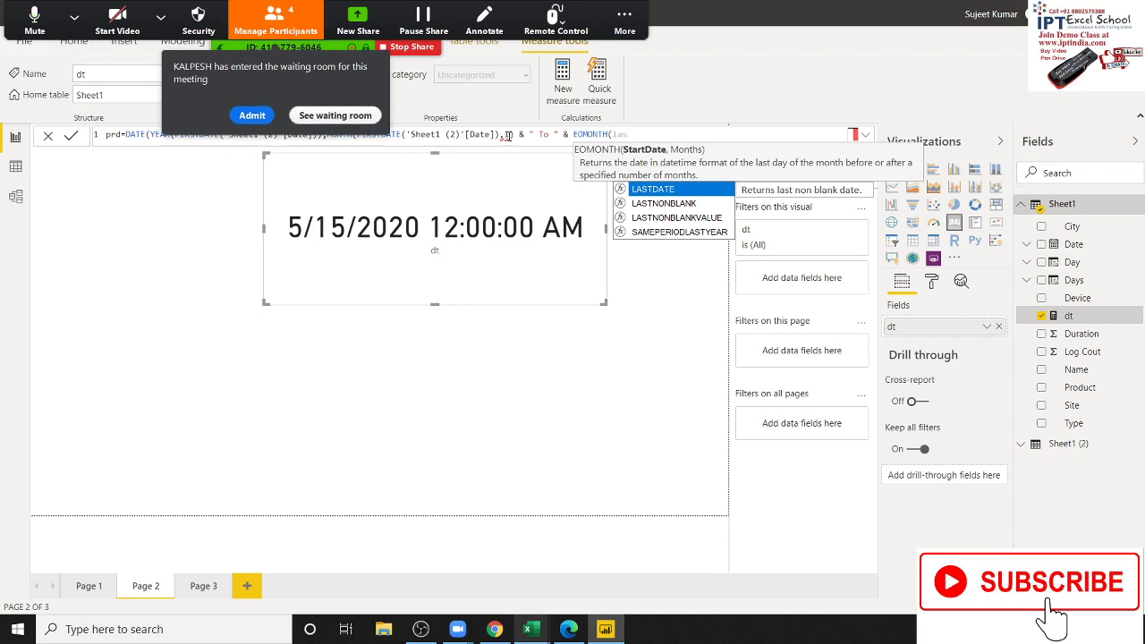
pyautogui.click(251, 116)
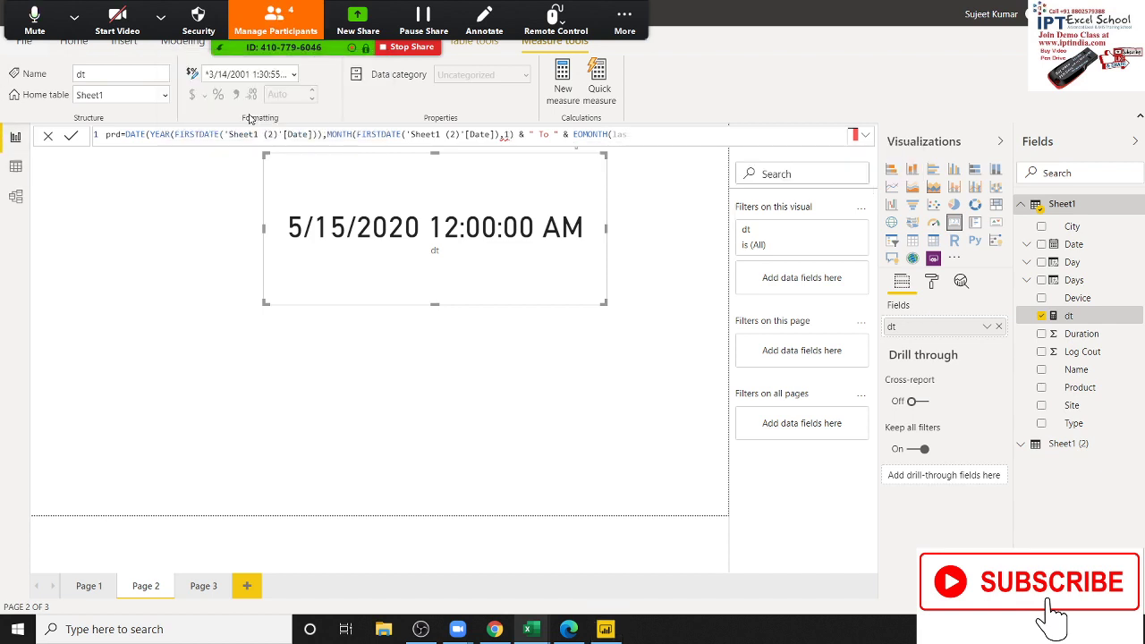
pyautogui.click(650, 135)
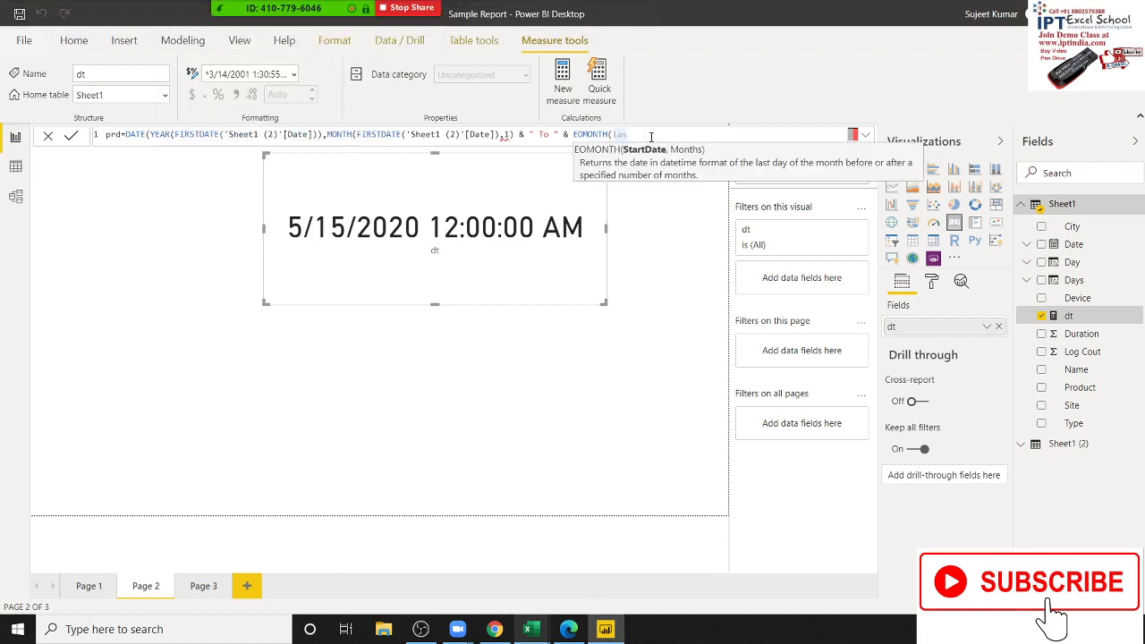
pyautogui.press('BackSpace')
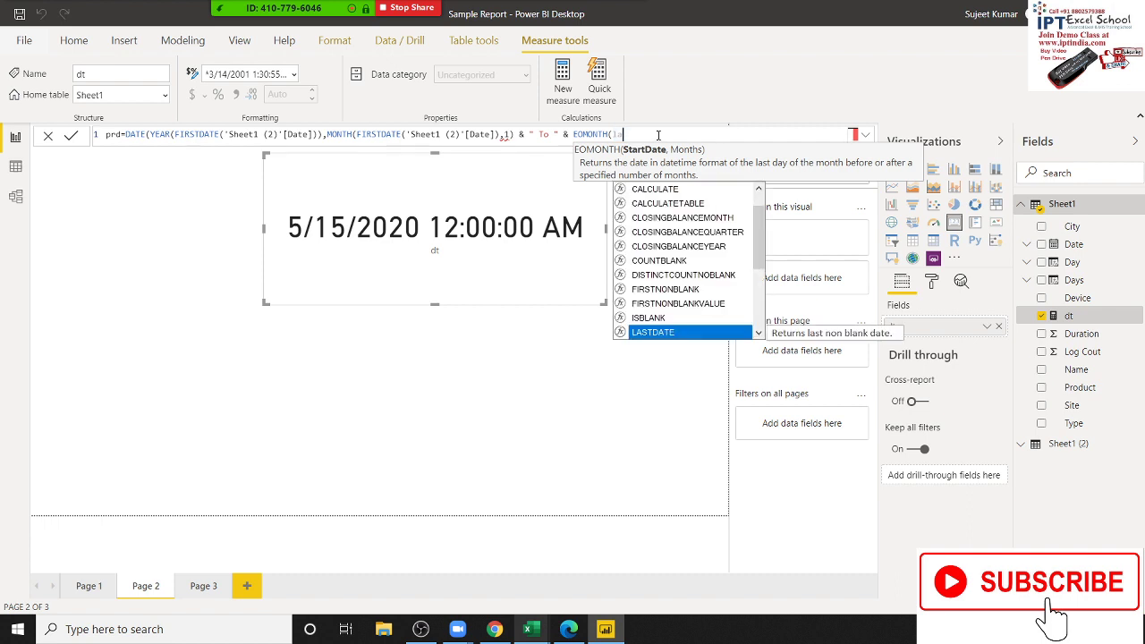
pyautogui.press('Tab')
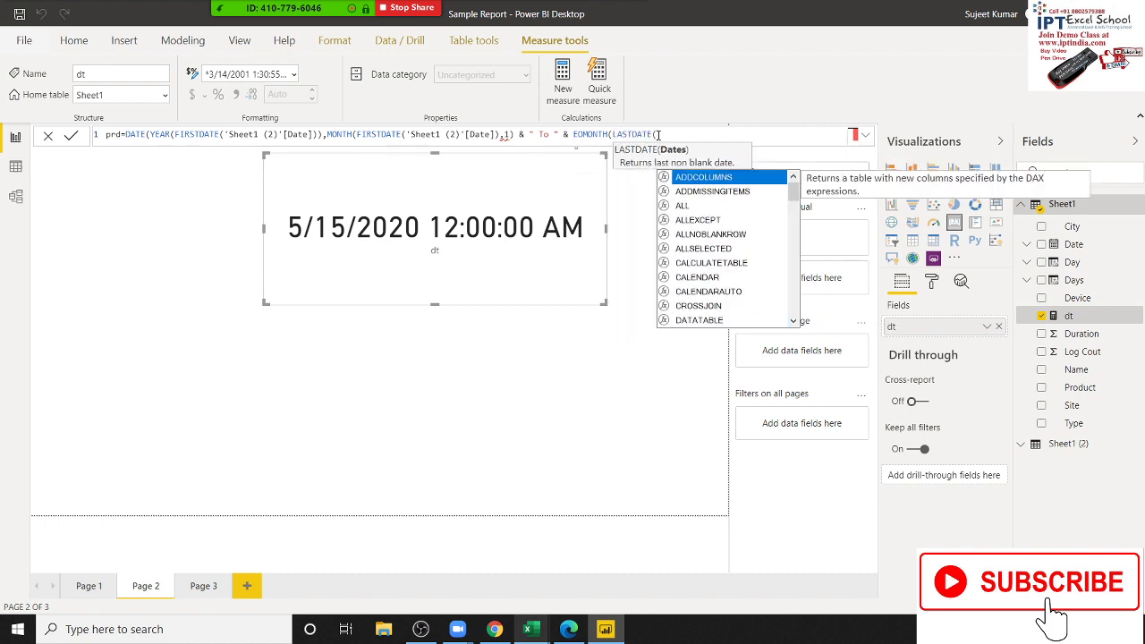
pyautogui.write("'sh")
pyautogui.press('Down')
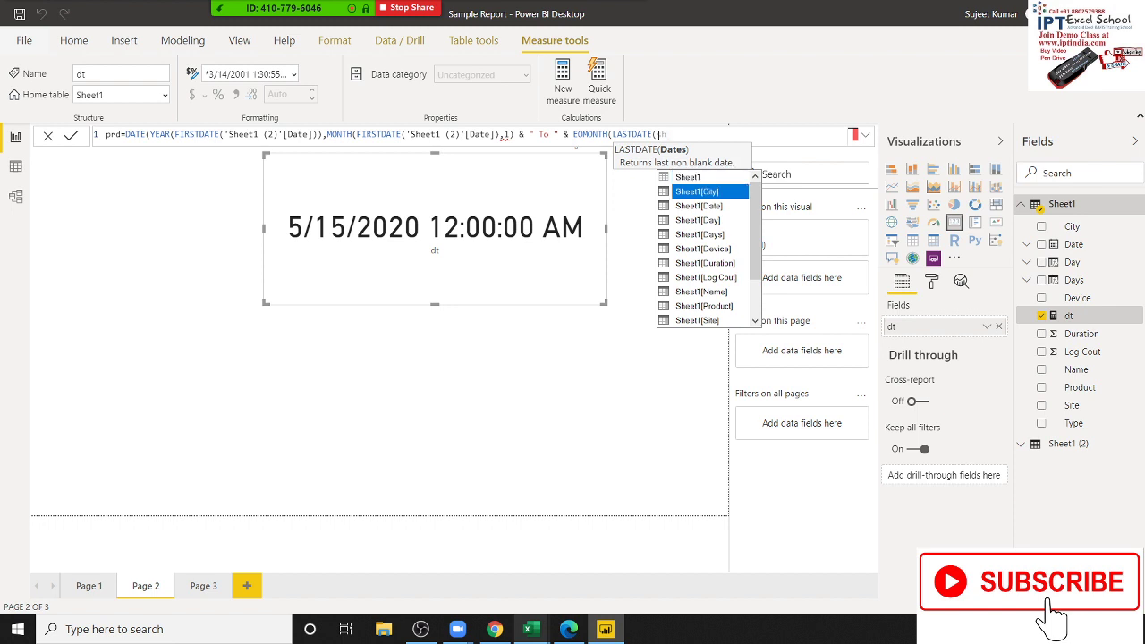
pyautogui.press('Down')
pyautogui.press('Down')
pyautogui.press('Down')
pyautogui.press('Down')
pyautogui.press('Down')
pyautogui.press('Down')
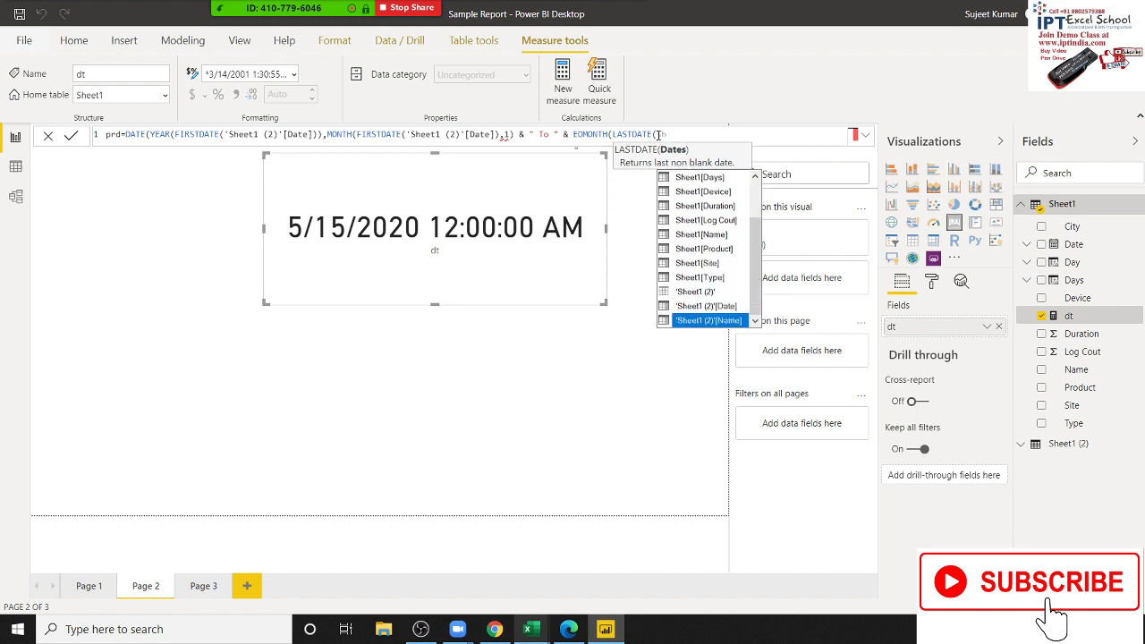
pyautogui.press('Tab')
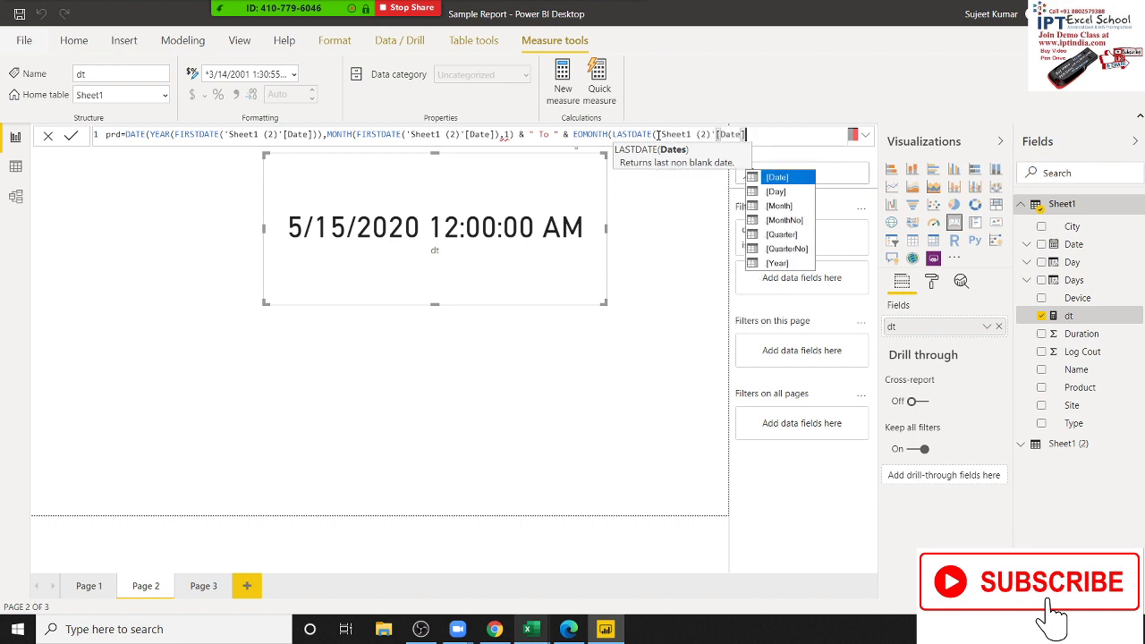
pyautogui.write('),0')
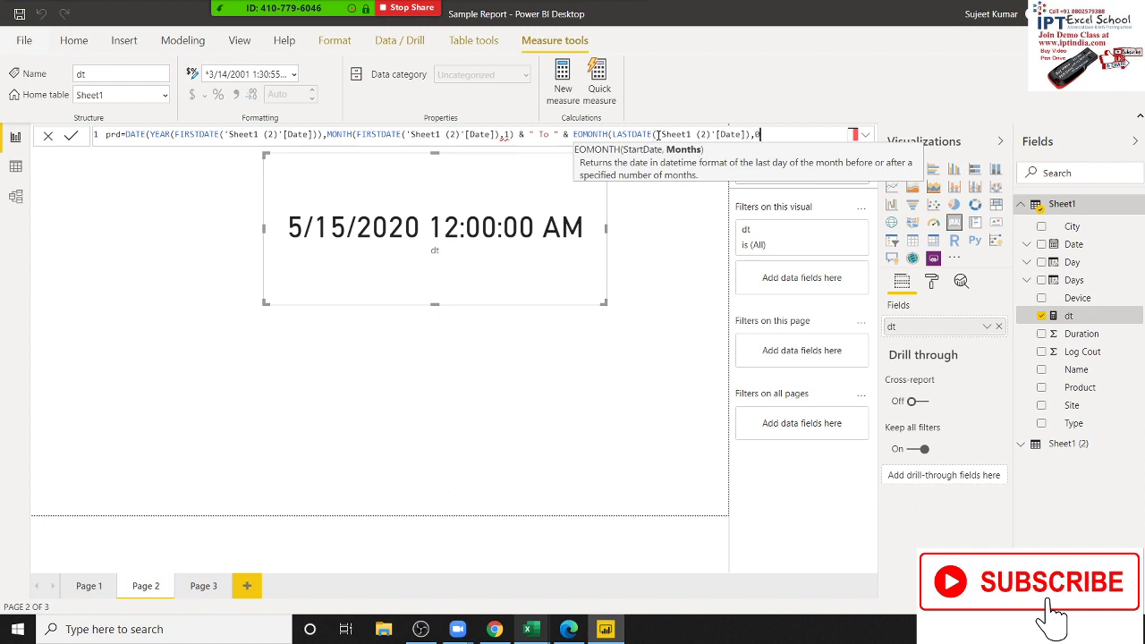
pyautogui.write(')')
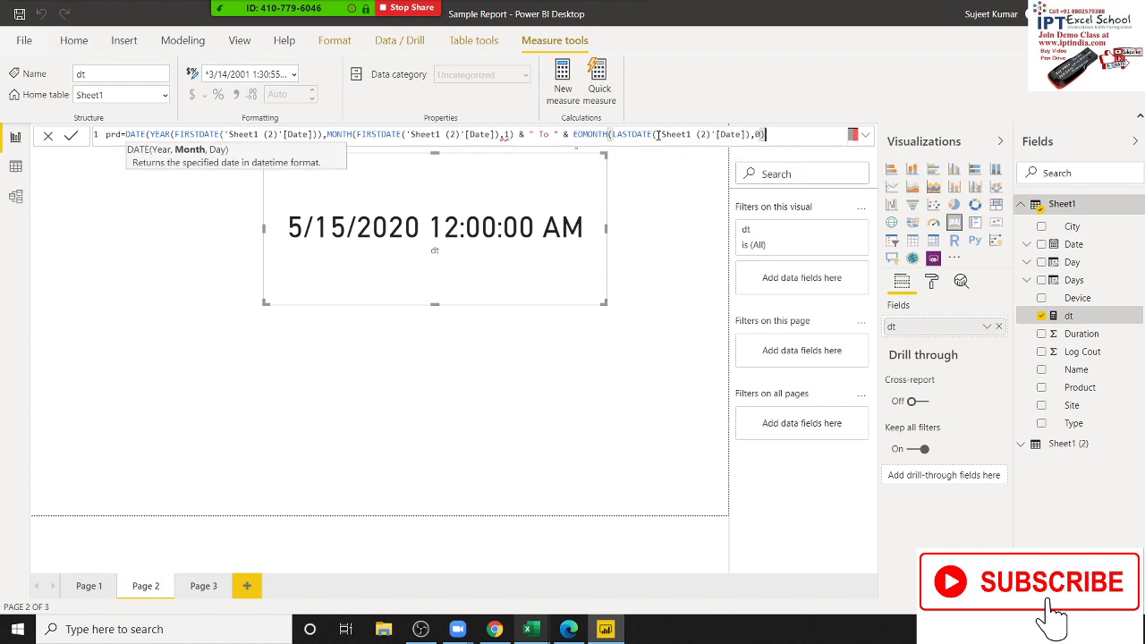
# Commit the prd formula, adjust the MONTH brackets, and expand the editor to read the syntax error
pyautogui.press('Return')
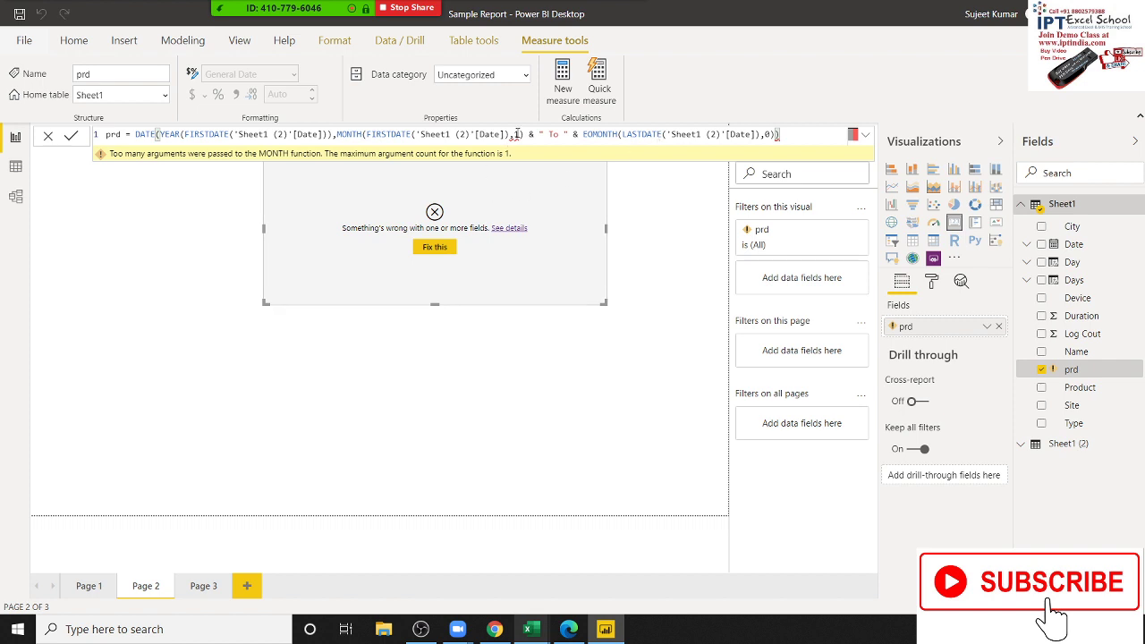
pyautogui.click(529, 133)
pyautogui.click(523, 134)
pyautogui.click(328, 135)
pyautogui.doubleClick(349, 134)
pyautogui.click(509, 134)
pyautogui.write(',')
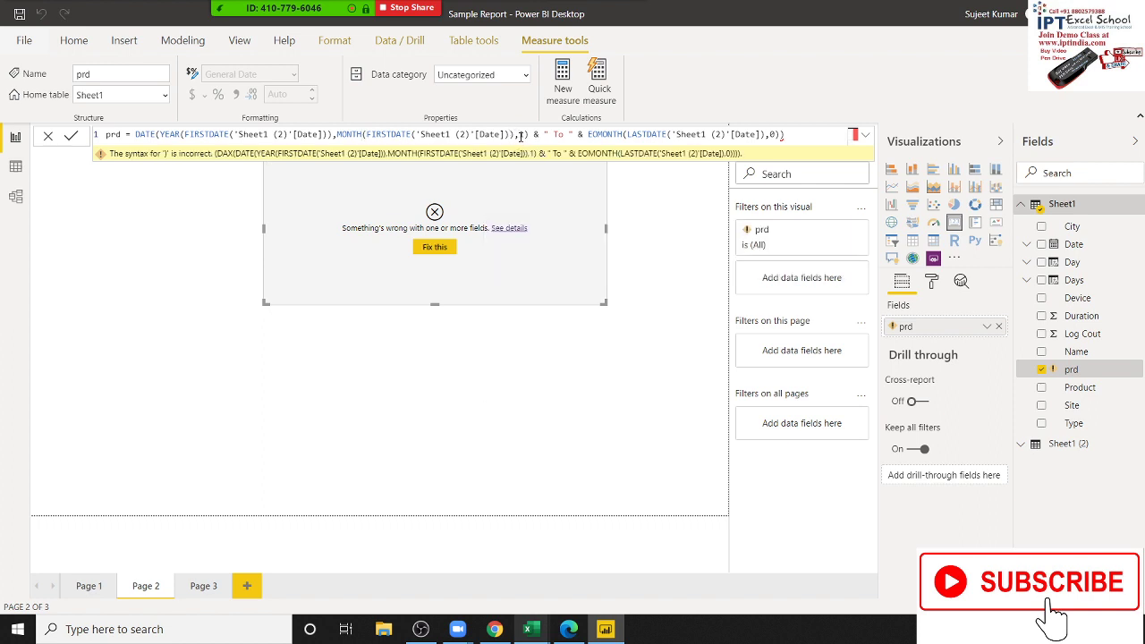
pyautogui.click(523, 135)
pyautogui.click(866, 135)
pyautogui.click(782, 232)
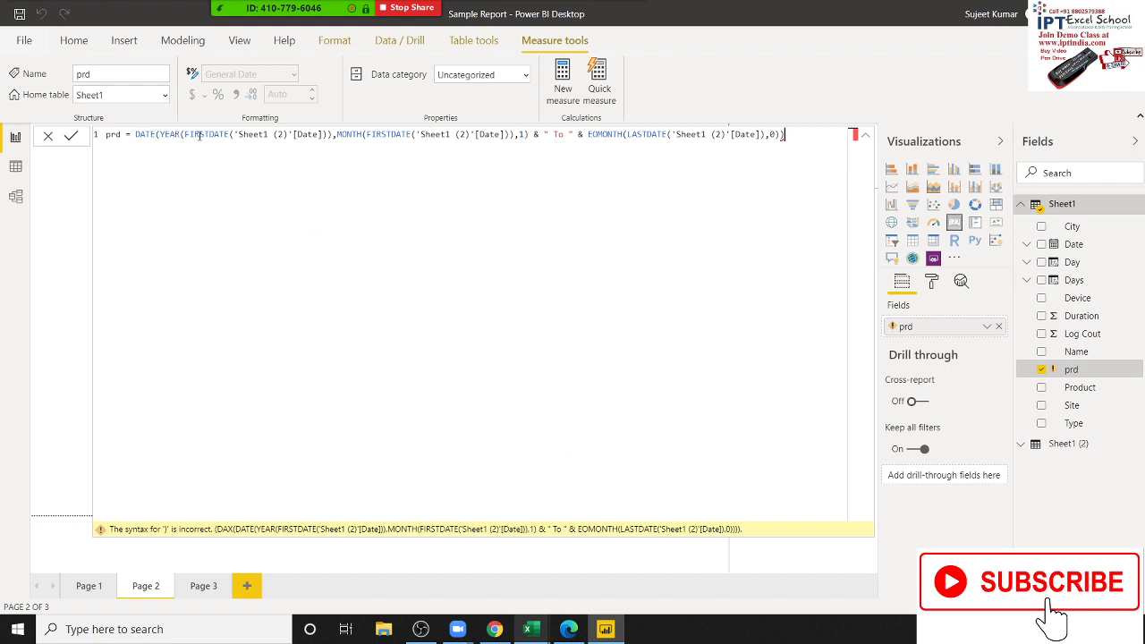
# Trace the bracket pairs and delete the extra closing bracket so prd ends ,0) and commits
pyautogui.click(333, 135)
pyautogui.press('Right')
pyautogui.click(511, 135)
pyautogui.click(505, 134)
pyautogui.press('End')
pyautogui.click(506, 133)
pyautogui.click(524, 134)
pyautogui.click(529, 134)
pyautogui.click(778, 134)
pyautogui.write(')')
pyautogui.press('BackSpace')
pyautogui.press('Return')
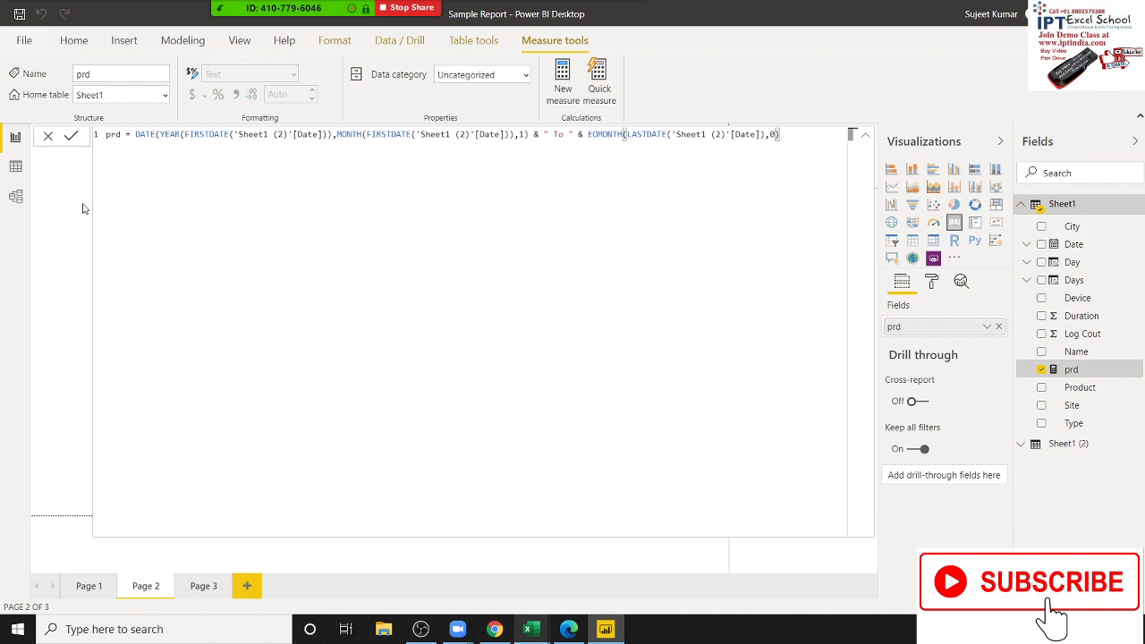
# Collapse the formula bar, nudge the 5/1/2020 To 5/31/2020 card right, and show the Sheet1 table
pyautogui.click(865, 139)
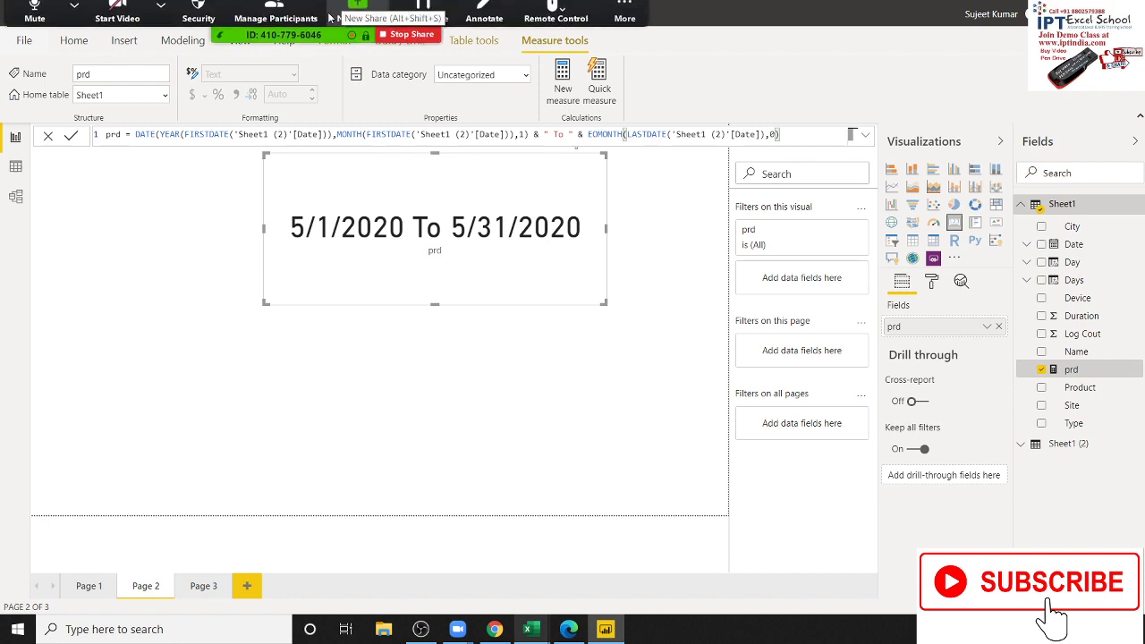
pyautogui.click(298, 22)
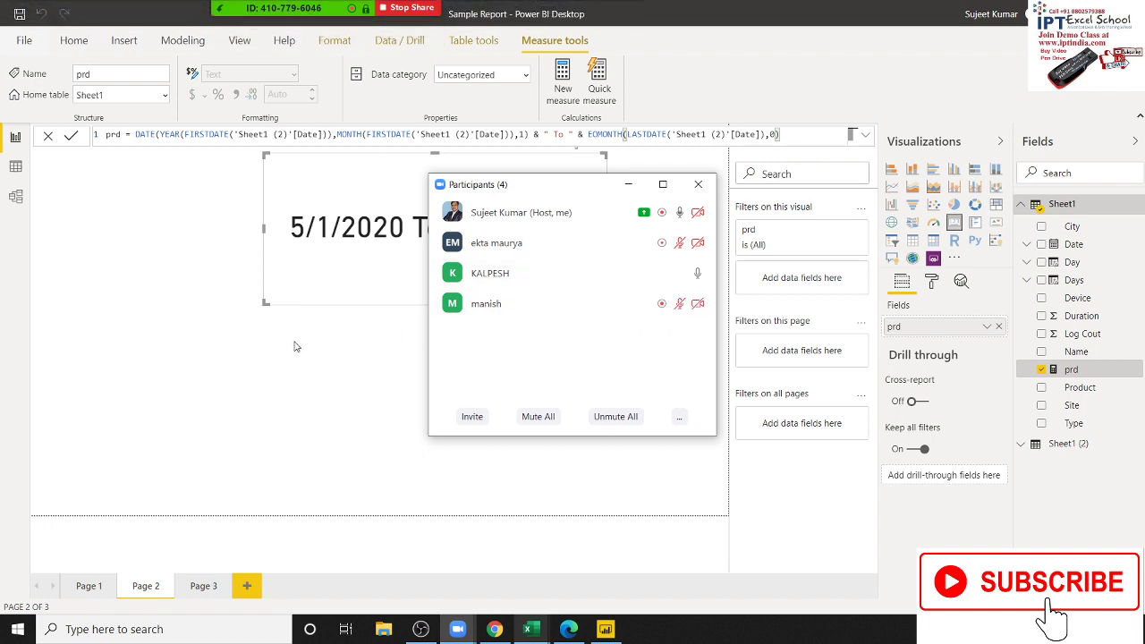
pyautogui.click(698, 184)
pyautogui.moveTo(408, 299); pyautogui.dragTo(494, 300)
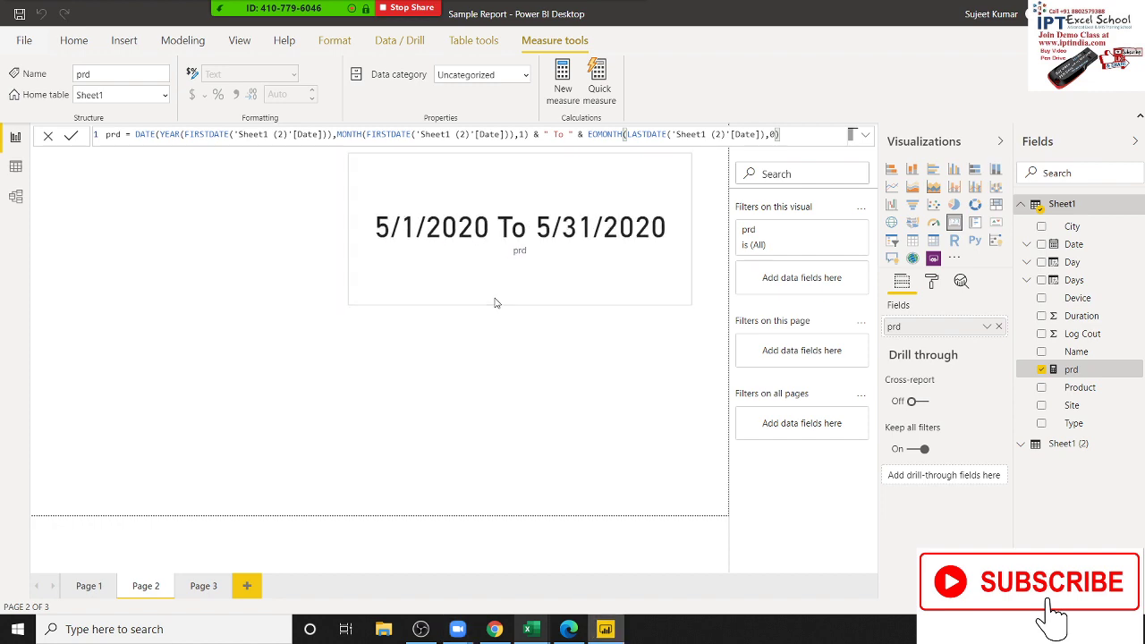
pyautogui.click(16, 168)
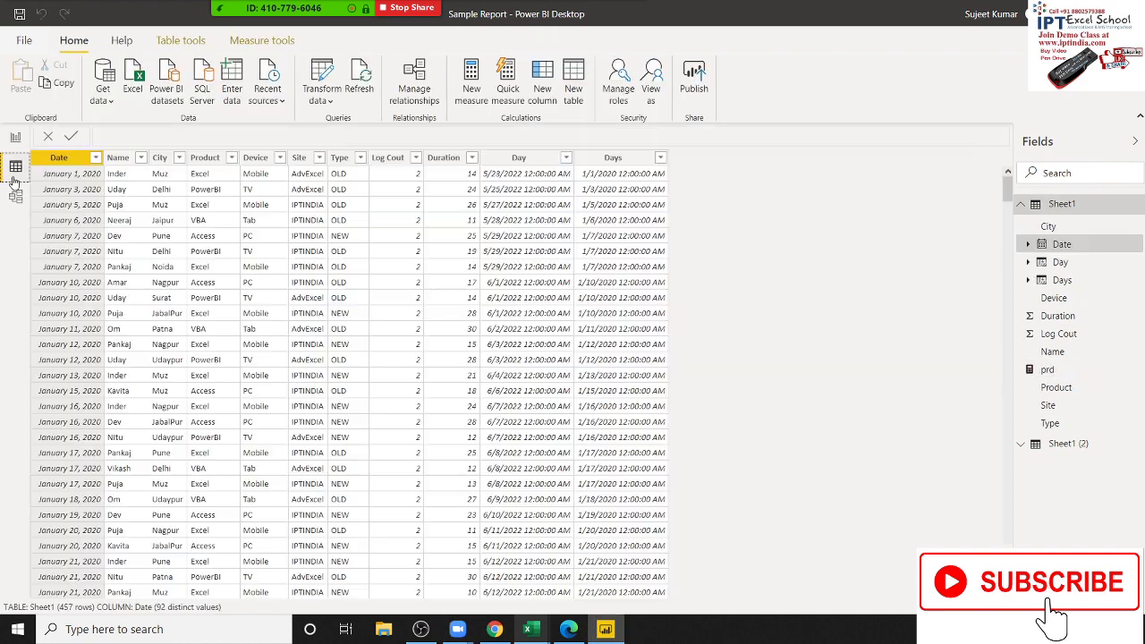
# In Chrome, open a new tab and search for 'dax'
pyautogui.click(501, 631)
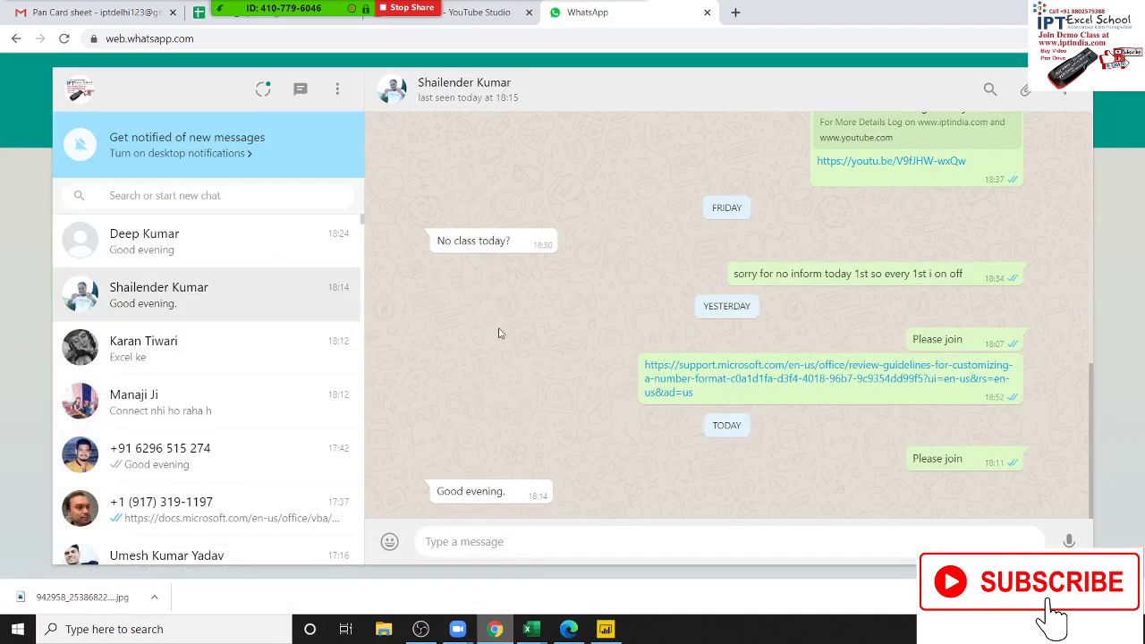
pyautogui.scroll(-2, 249, 335)
pyautogui.scroll(2, 269, 323)
pyautogui.hotkey('ctrl', 't')
pyautogui.hotkey('ctrl', 't')
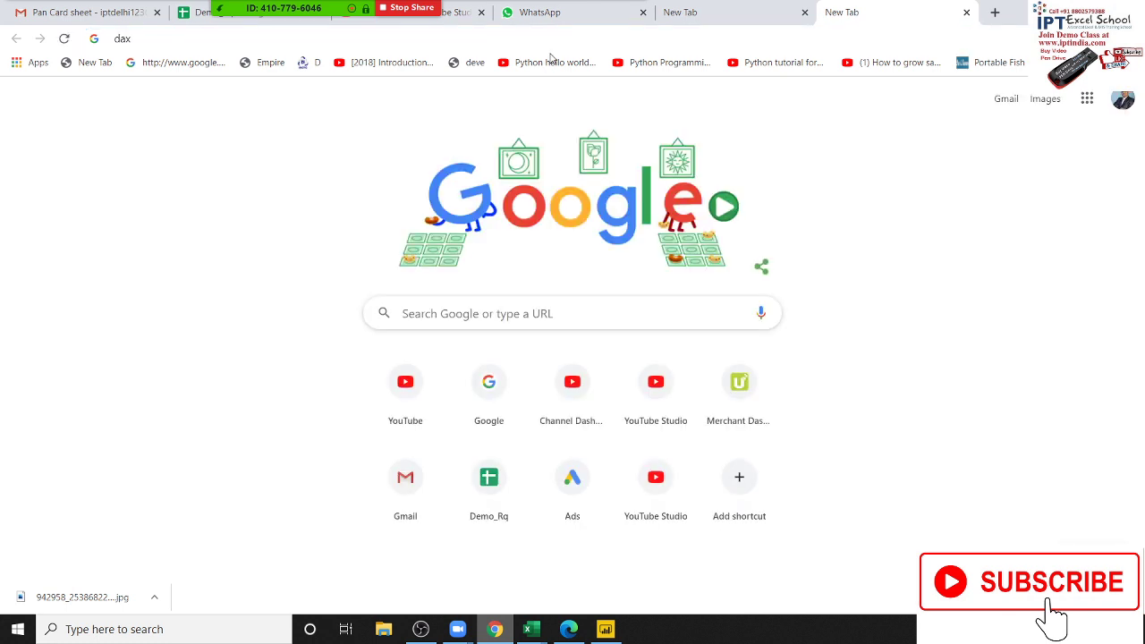
pyautogui.write('dax')
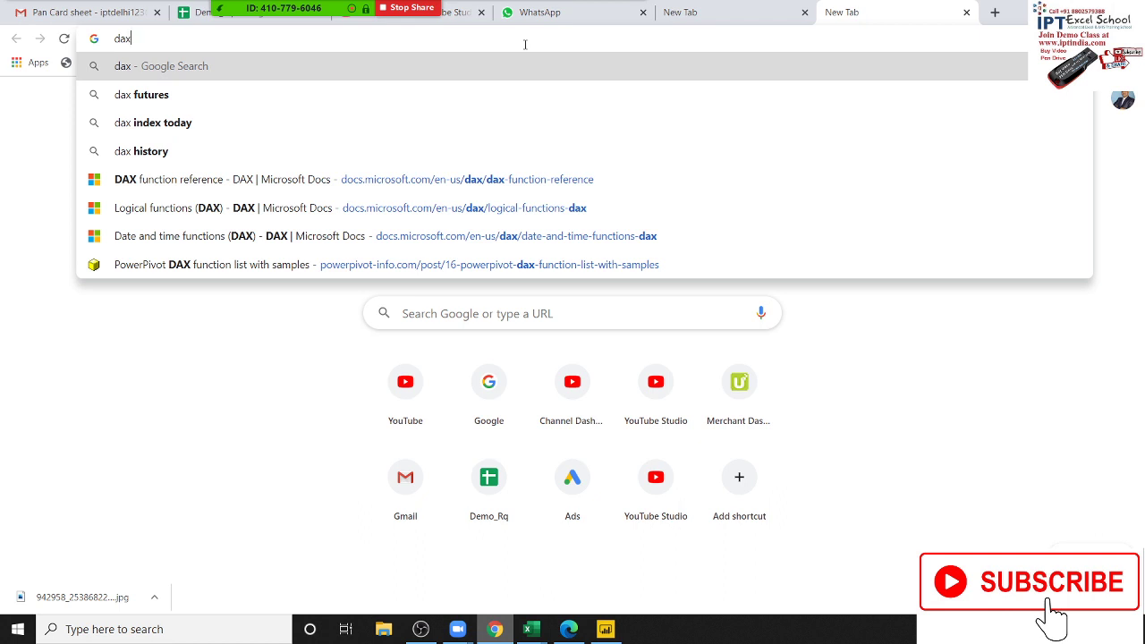
# Open the Microsoft Docs DAX function reference and scroll through it
pyautogui.click(488, 186)
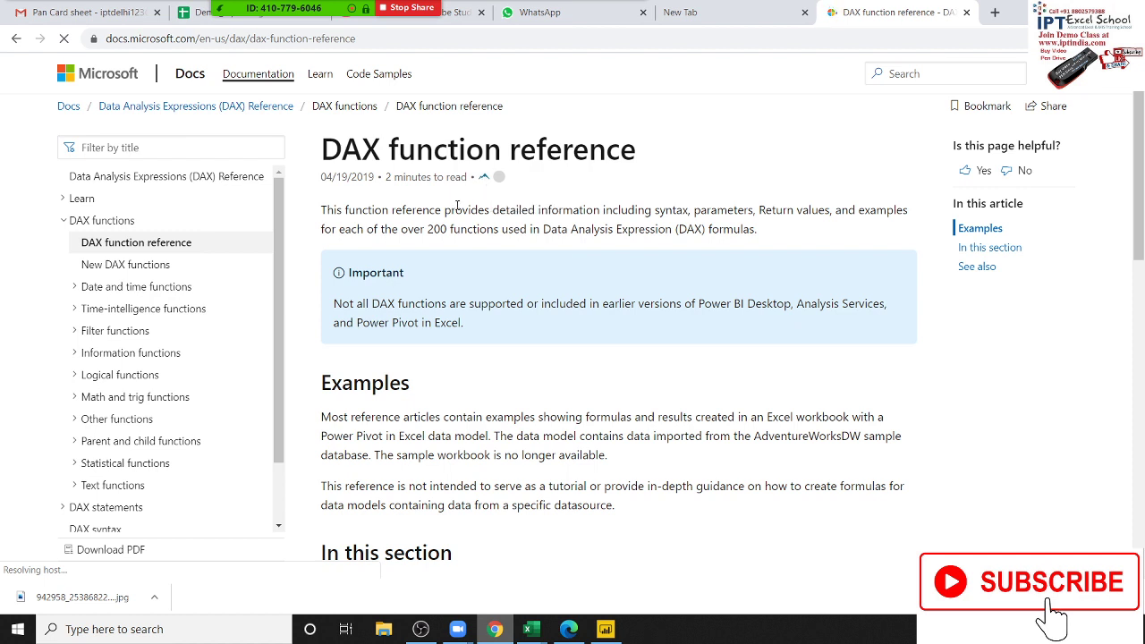
pyautogui.scroll(-3, 465, 179)
pyautogui.scroll(-1, 438, 165)
pyautogui.scroll(-1, 416, 154)
pyautogui.scroll(-2, 416, 153)
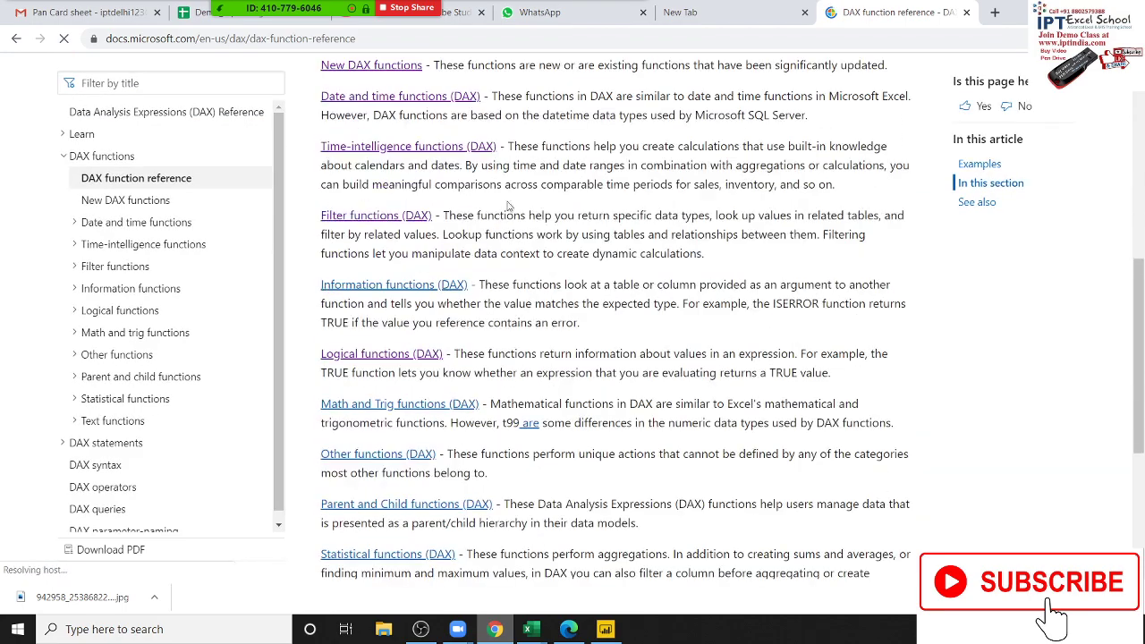
pyautogui.scroll(1, 416, 170)
# Browse the Date and time functions (DAX) list, then return to Power BI Desktop
pyautogui.click(416, 173)
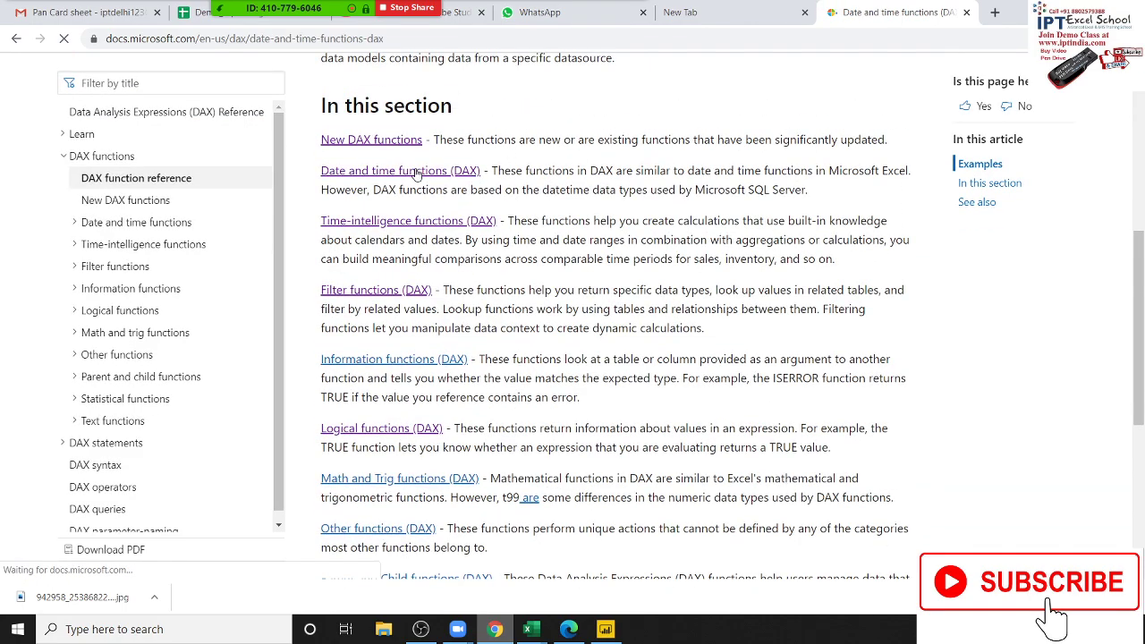
pyautogui.scroll(-1, 500, 179)
pyautogui.scroll(-1, 511, 176)
pyautogui.scroll(-1, 512, 177)
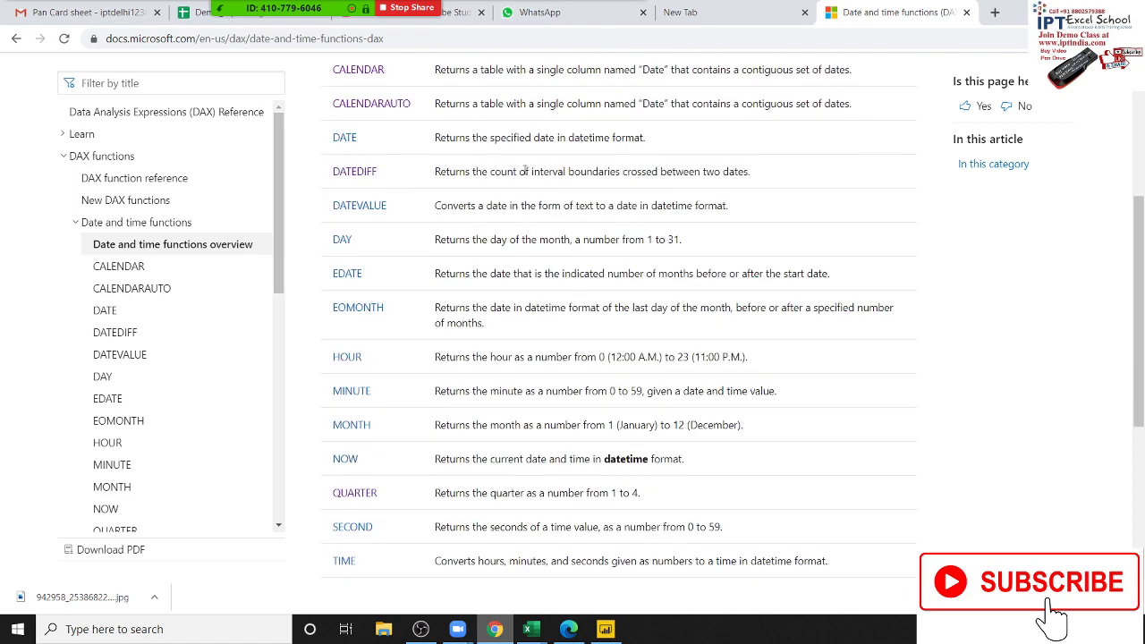
pyautogui.scroll(-1, 522, 170)
pyautogui.scroll(-1, 531, 170)
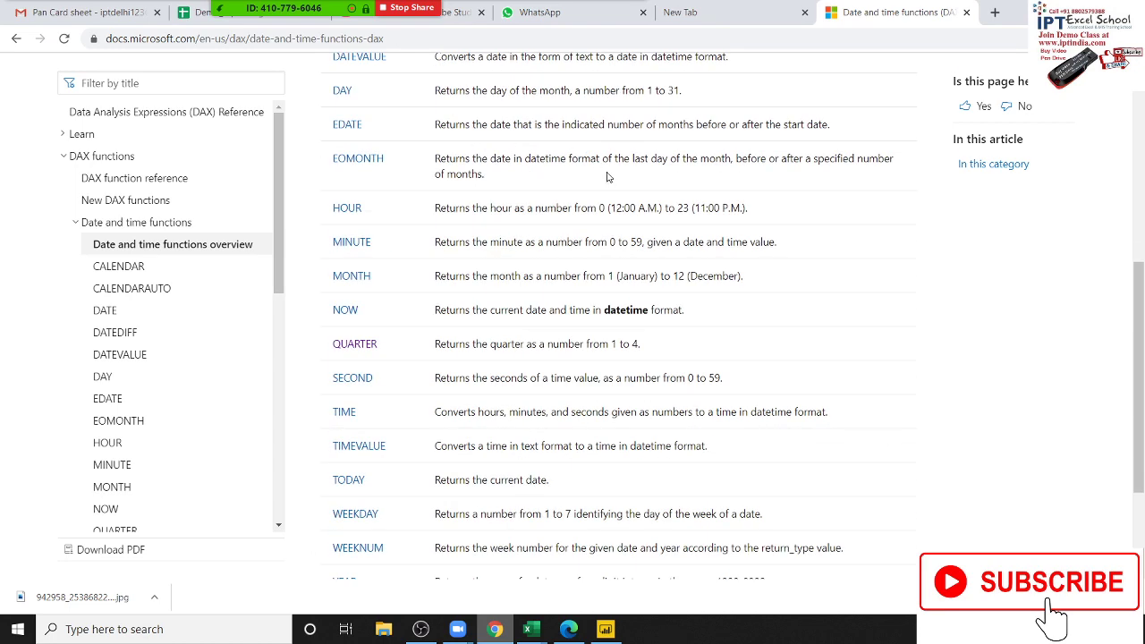
pyautogui.scroll(-2, 617, 178)
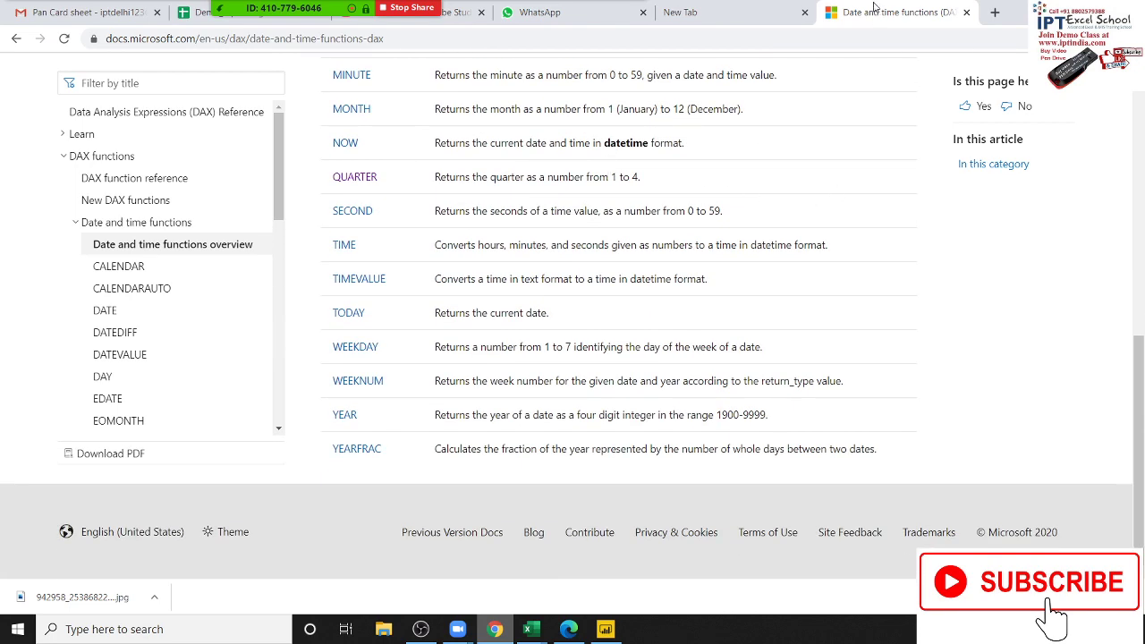
pyautogui.hotkey('alt', 'Tab')
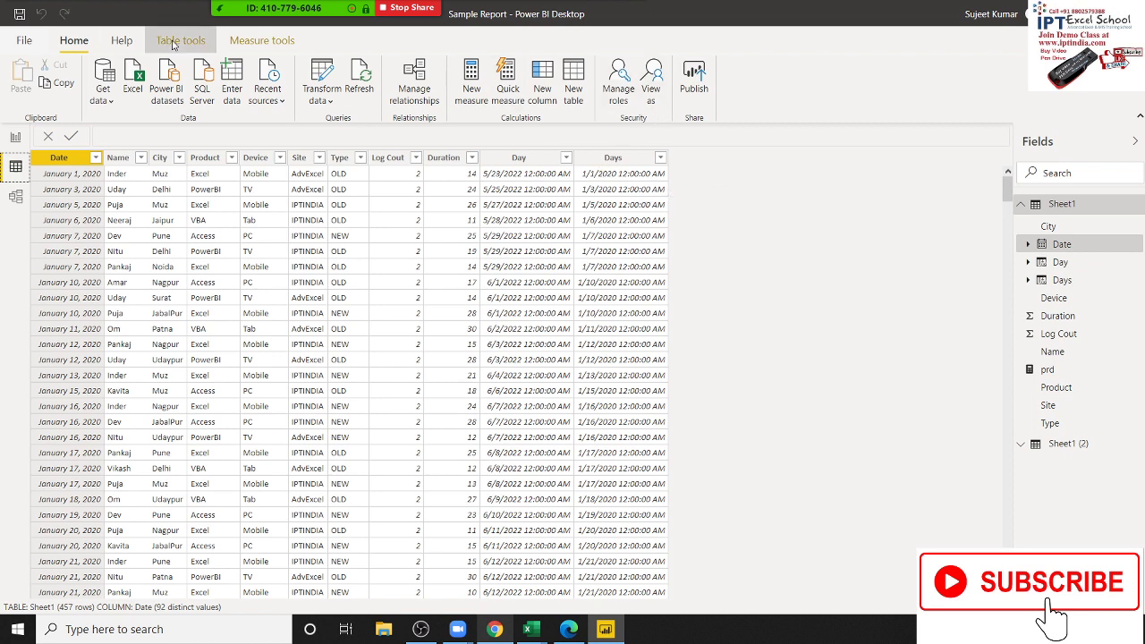
# Start a new calculated column Y on Sheet1 with the DATEDIFF function
pyautogui.click(199, 48)
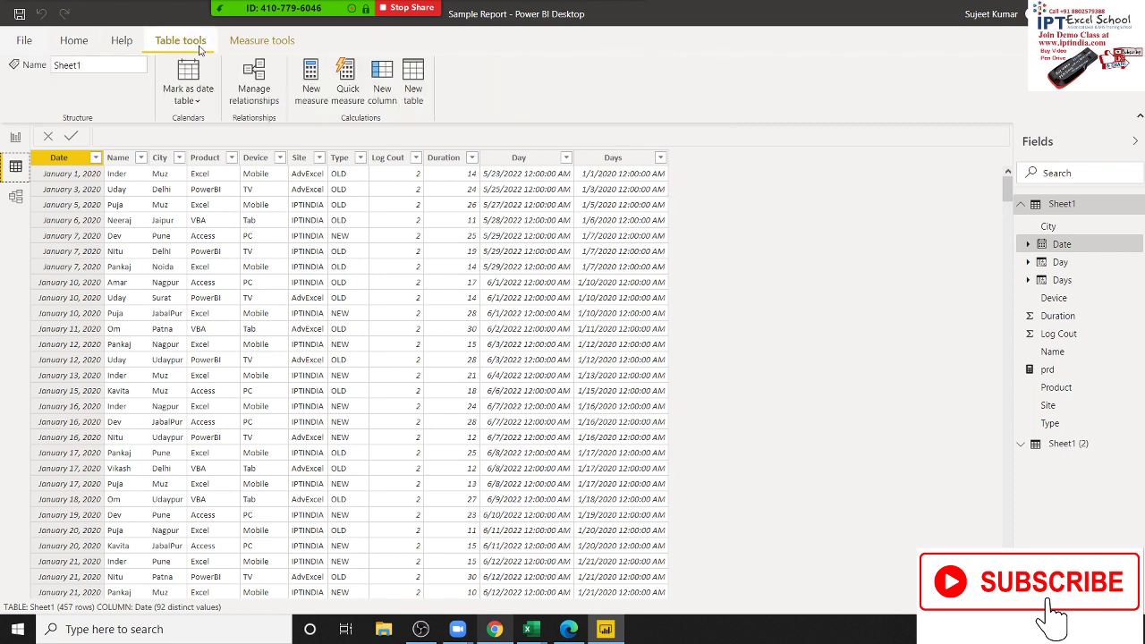
pyautogui.click(387, 92)
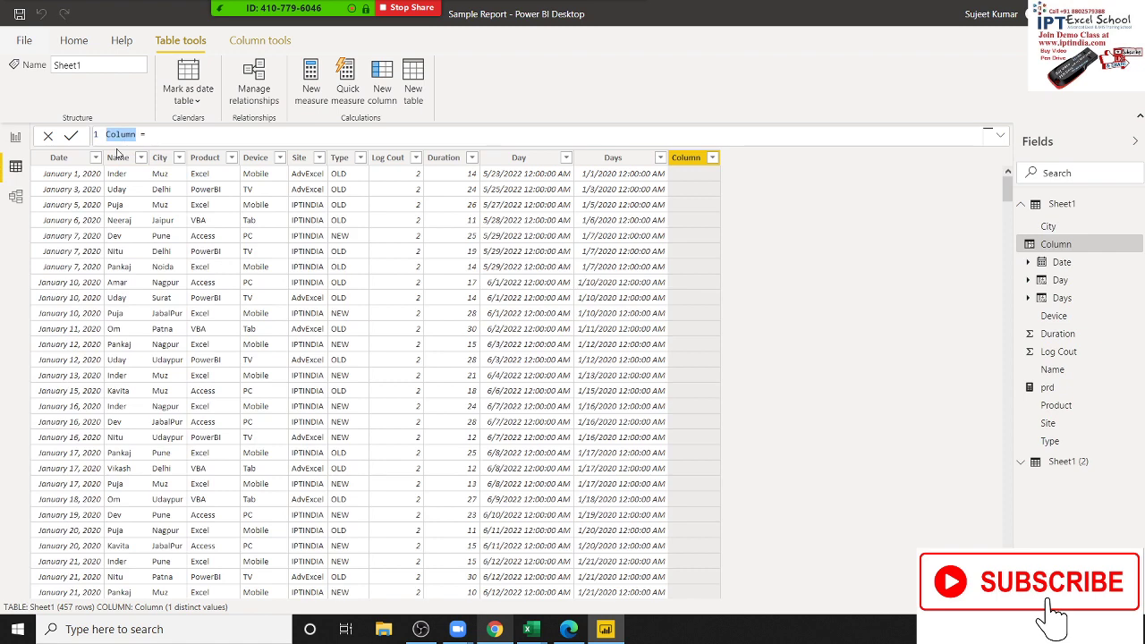
pyautogui.write('Y = ')
pyautogui.write('date')
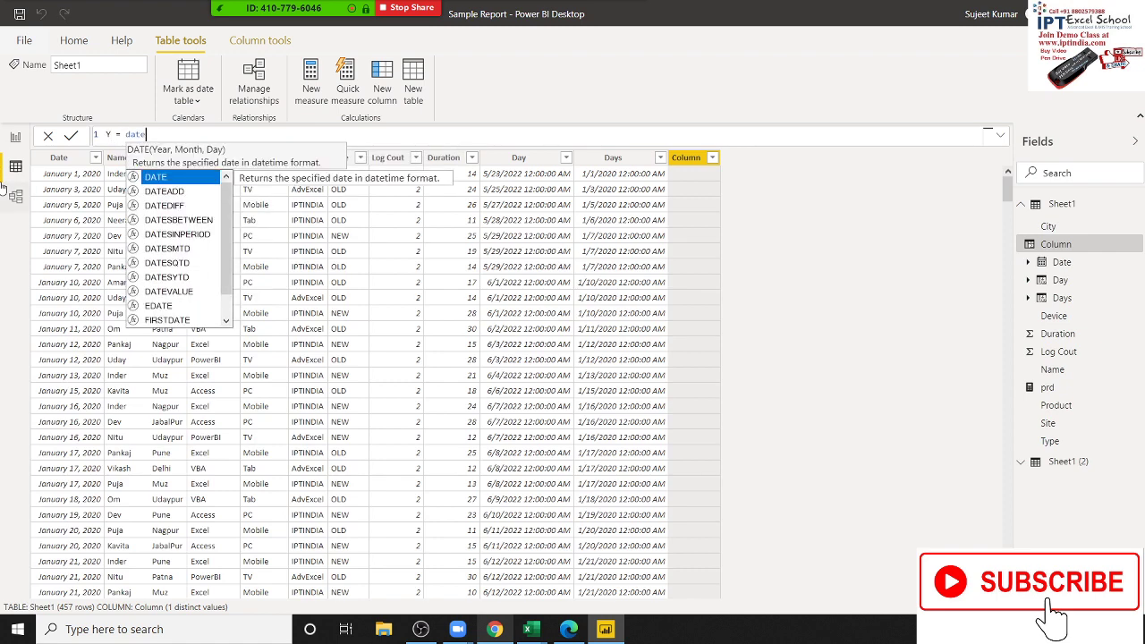
pyautogui.press('Down')
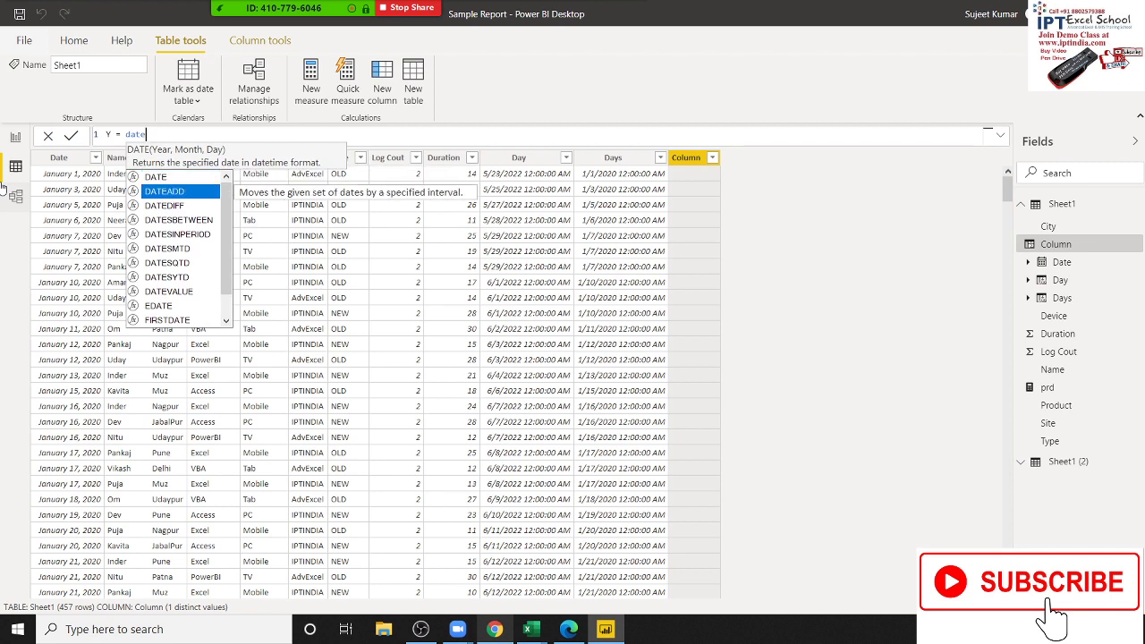
pyautogui.press('Down')
pyautogui.press('Tab')
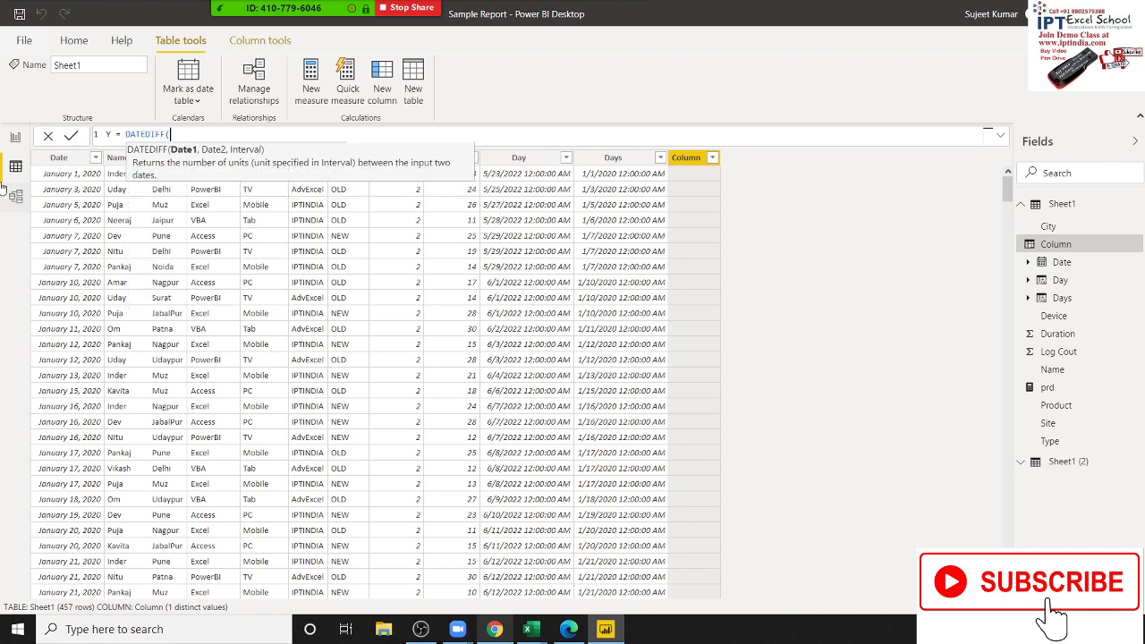
# Pass Sheet1[Date] and Sheet1[Day] as DATEDIFF's two date arguments
pyautogui.write('da')
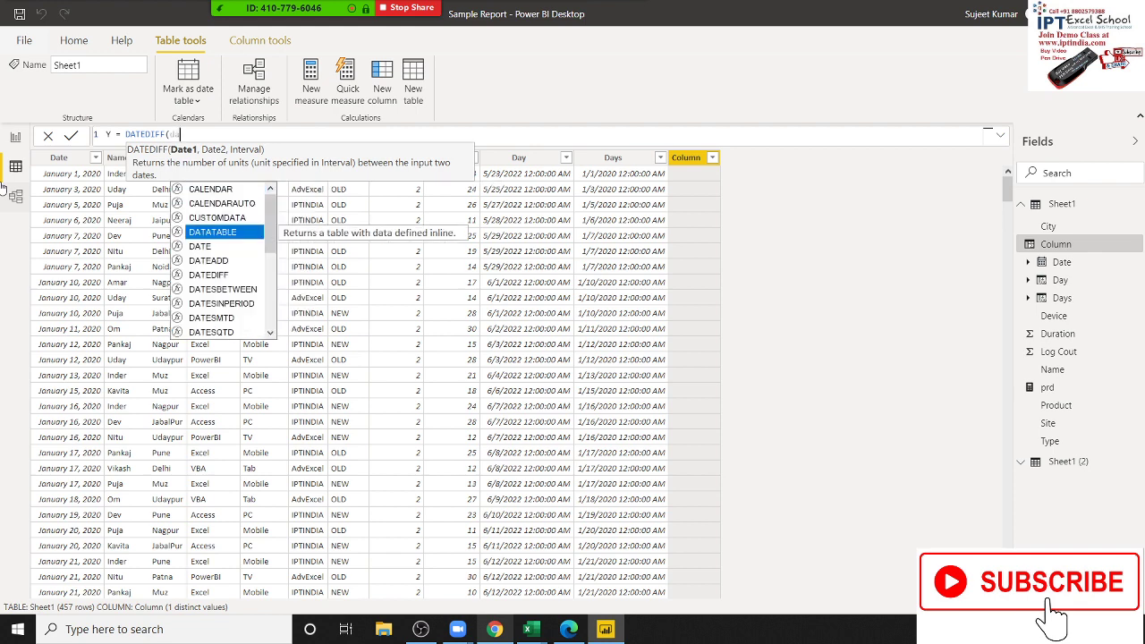
pyautogui.write('t')
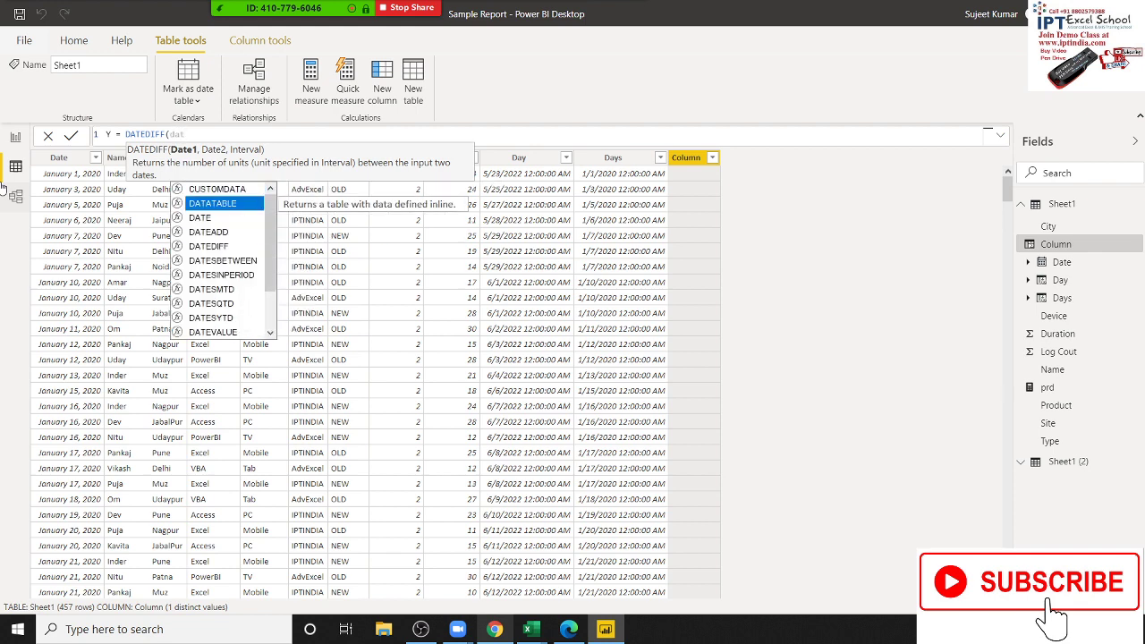
pyautogui.press('BackSpace')
pyautogui.press('BackSpace')
pyautogui.press('BackSpace')
pyautogui.write('s')
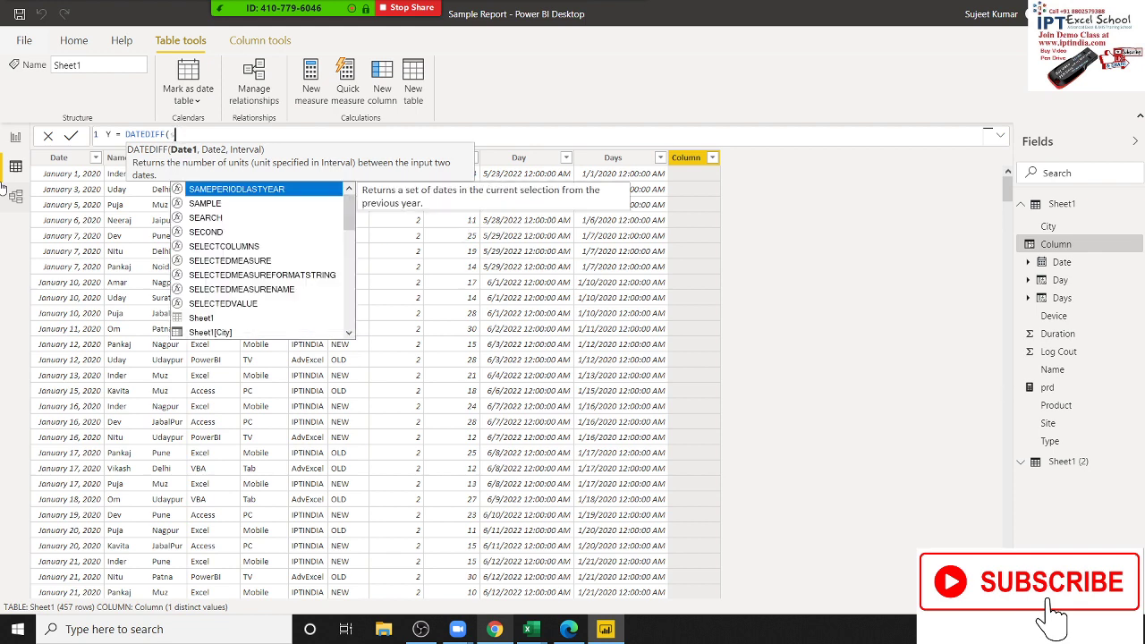
pyautogui.write('h')
pyautogui.press('Down')
pyautogui.press('Down')
pyautogui.press('Tab')
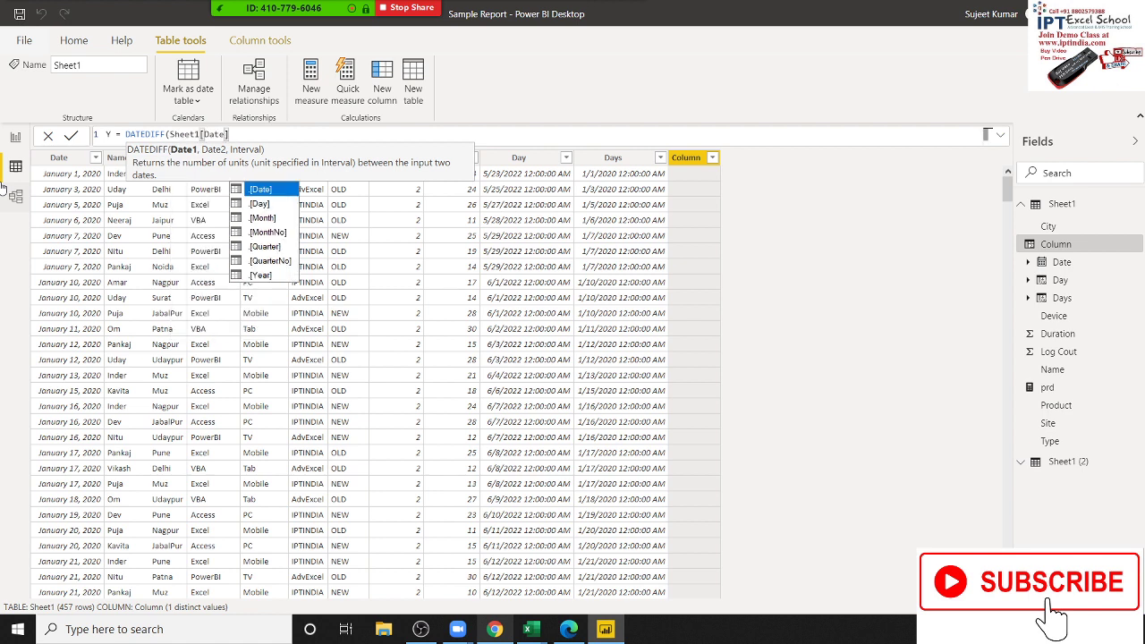
pyautogui.write(',sh')
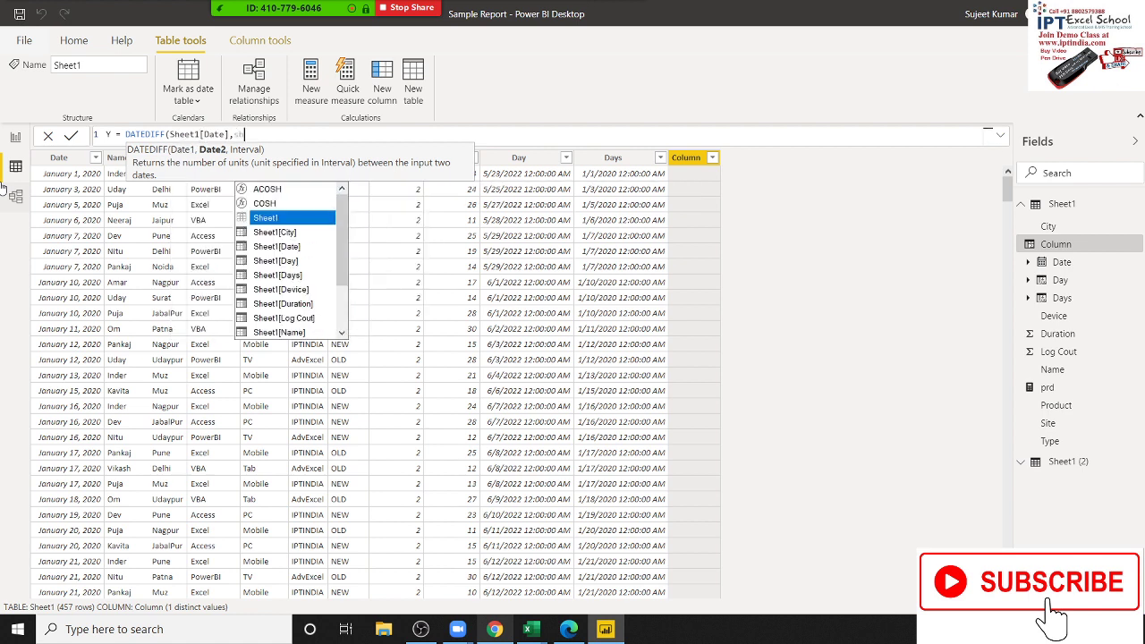
pyautogui.press('Down')
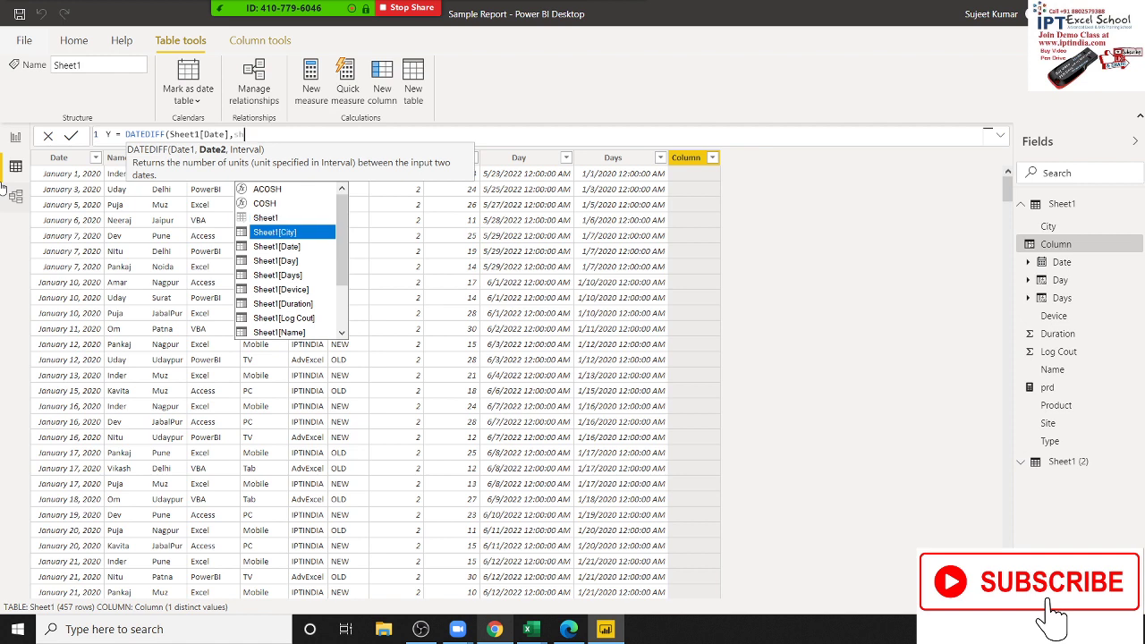
pyautogui.press('Down')
pyautogui.press('Down')
pyautogui.press('Down')
pyautogui.press('Up')
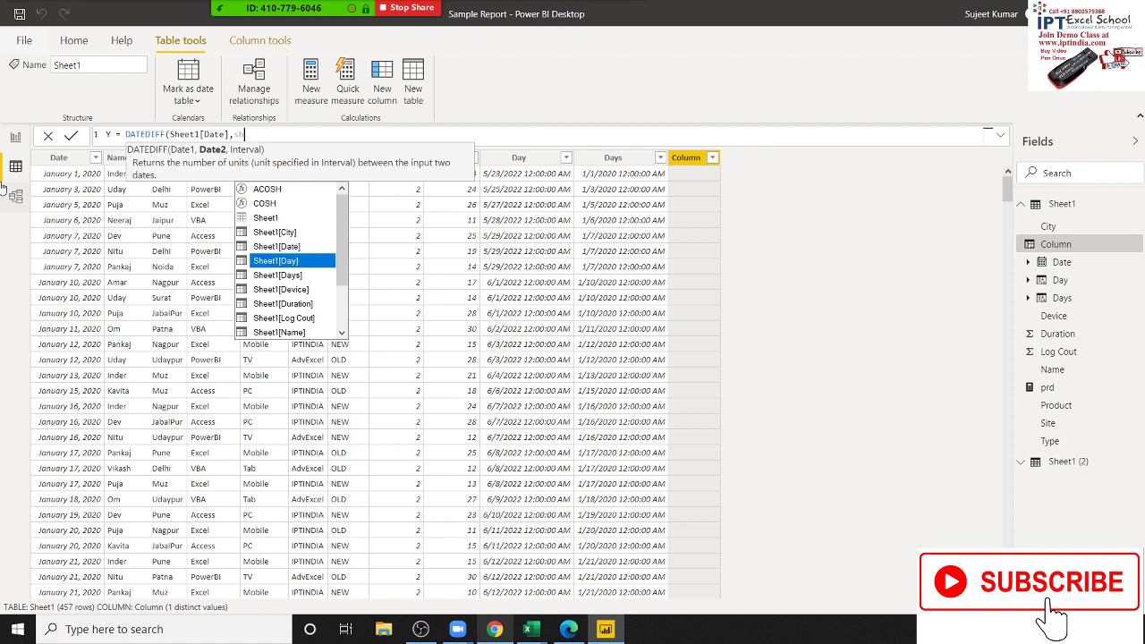
pyautogui.press('Tab')
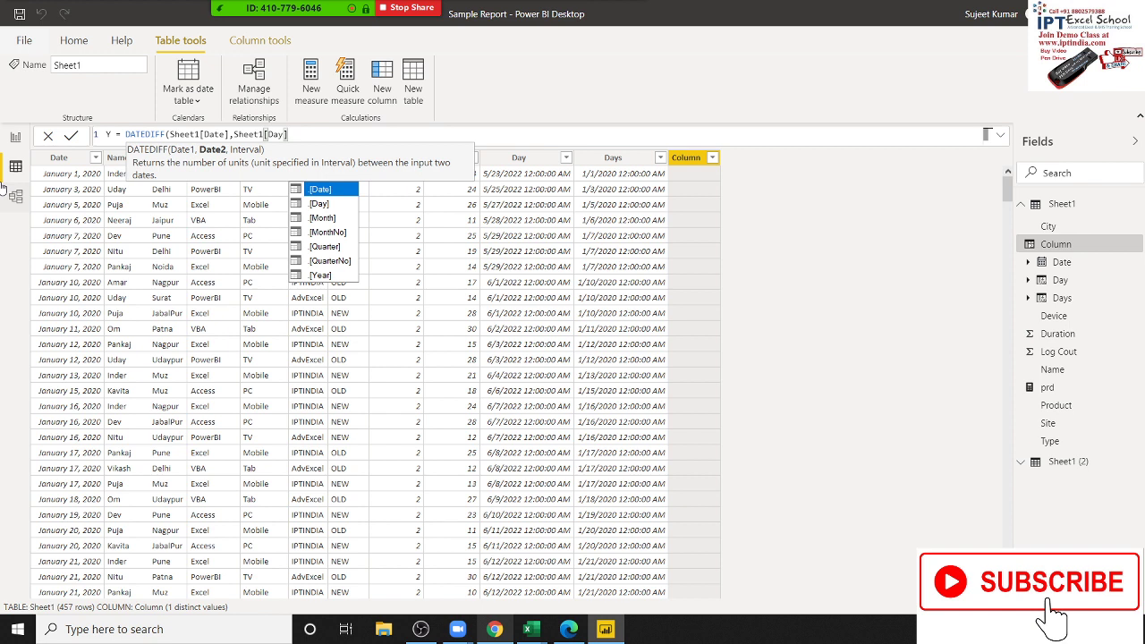
# Finish with YEAR as the interval, giving Y = DATEDIFF(Sheet1[Date],Sheet1[Day],YEAR)
pyautogui.write(')')
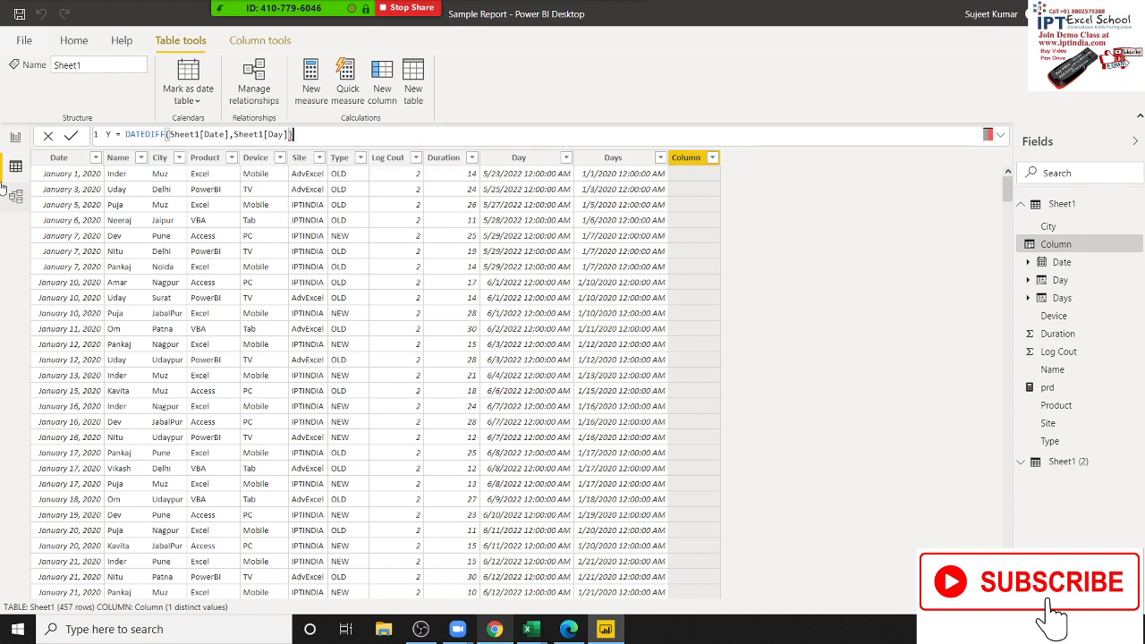
pyautogui.press('BackSpace')
pyautogui.write(',')
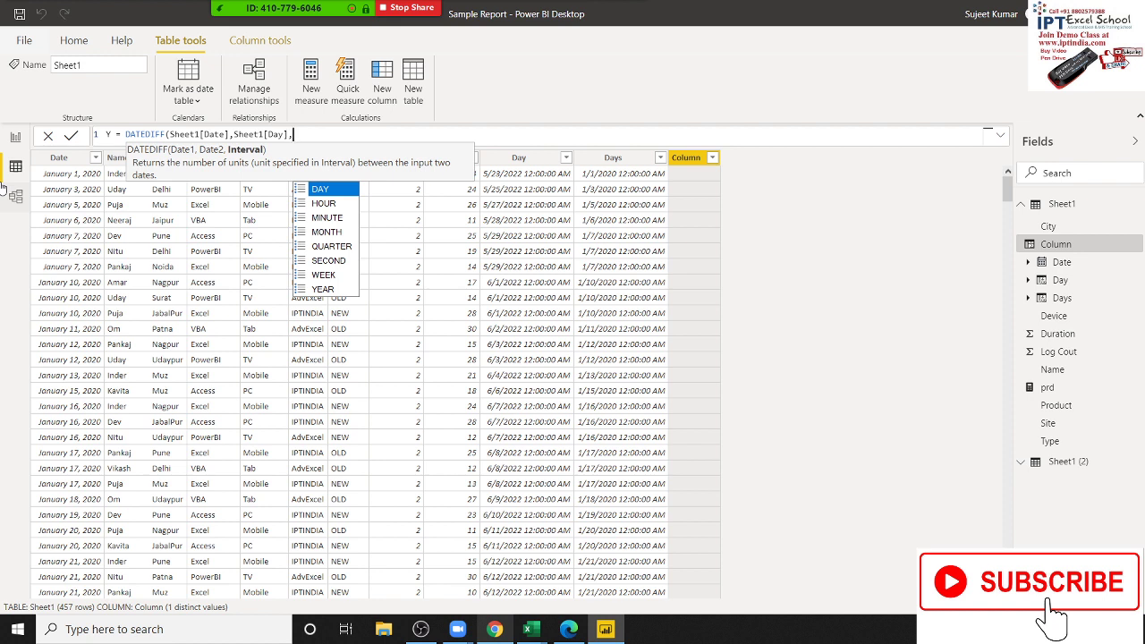
pyautogui.press('Down')
pyautogui.press('Down')
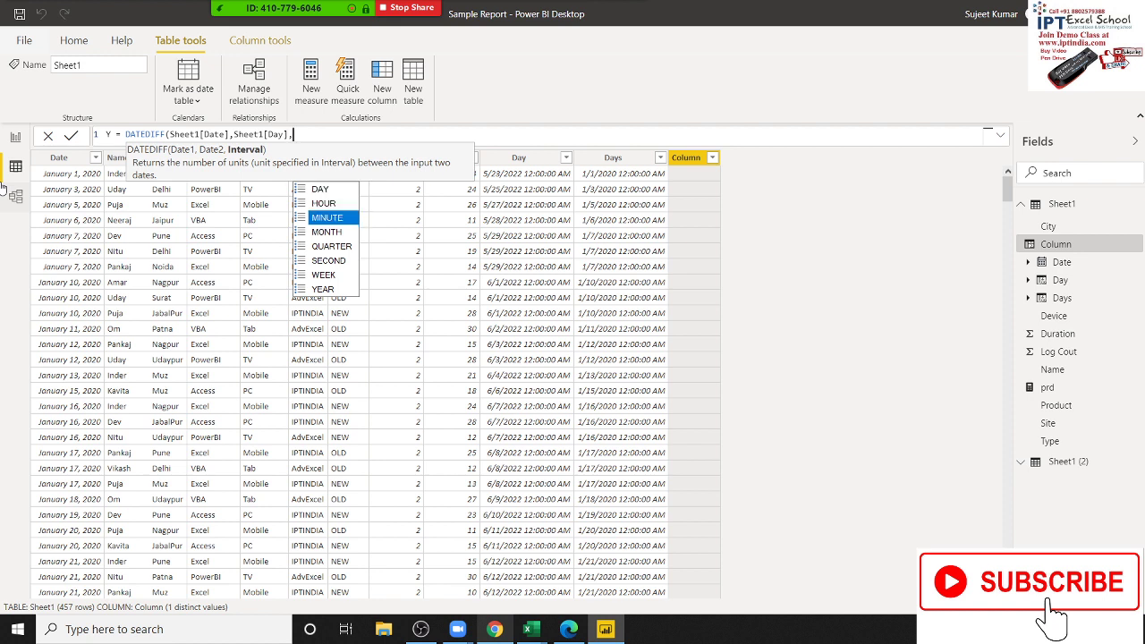
pyautogui.press('Down')
pyautogui.press('Down')
pyautogui.press('Down')
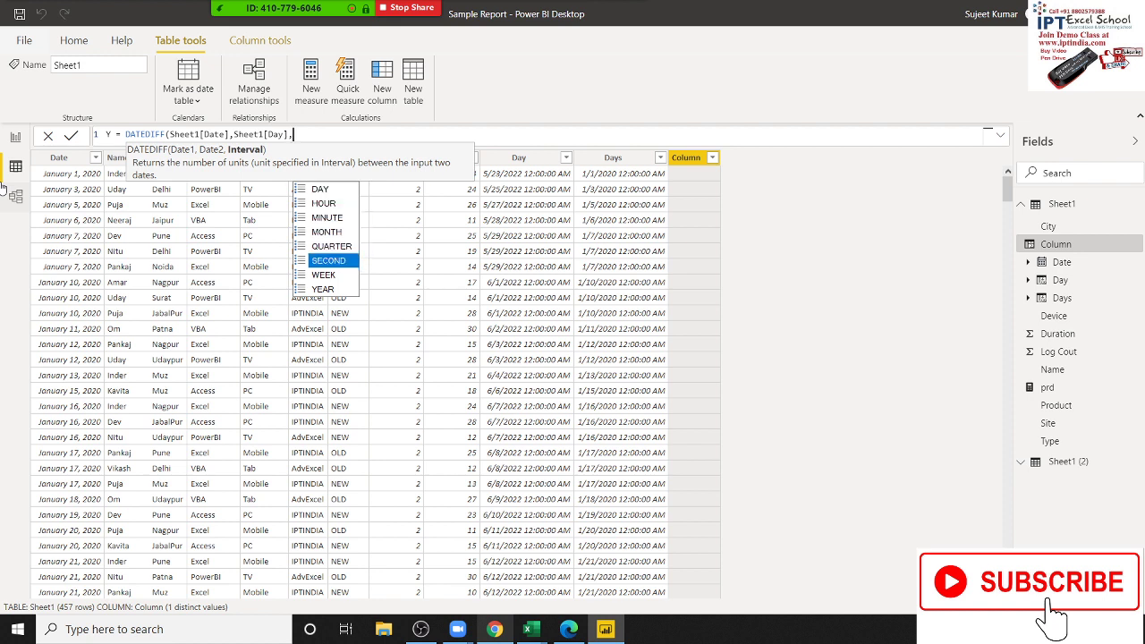
pyautogui.press('Down')
pyautogui.press('Down')
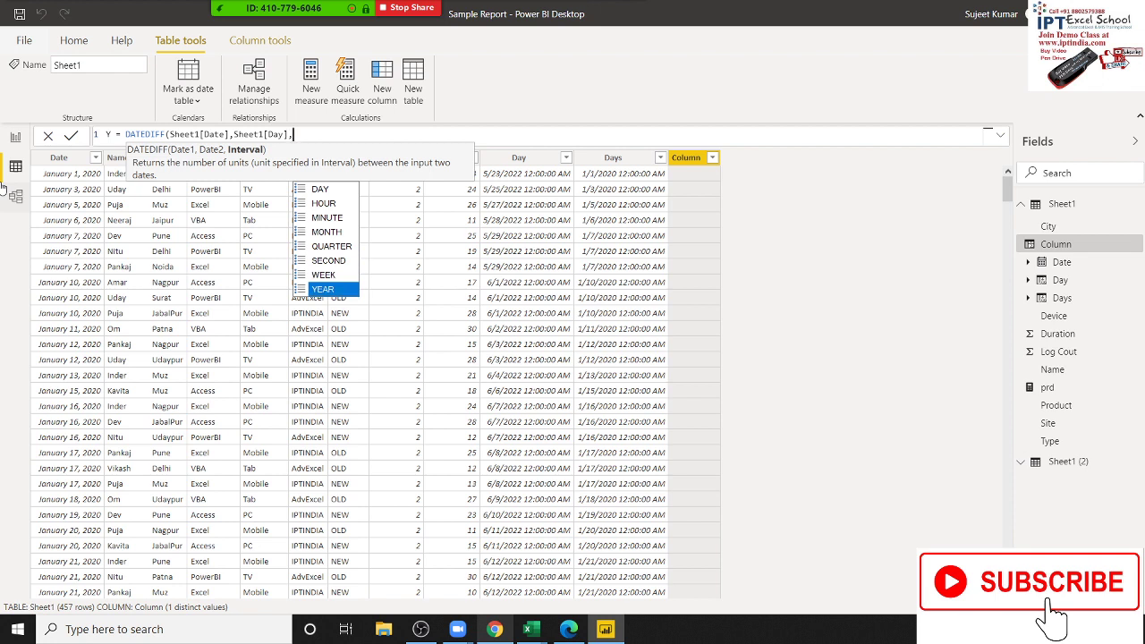
pyautogui.press('Tab')
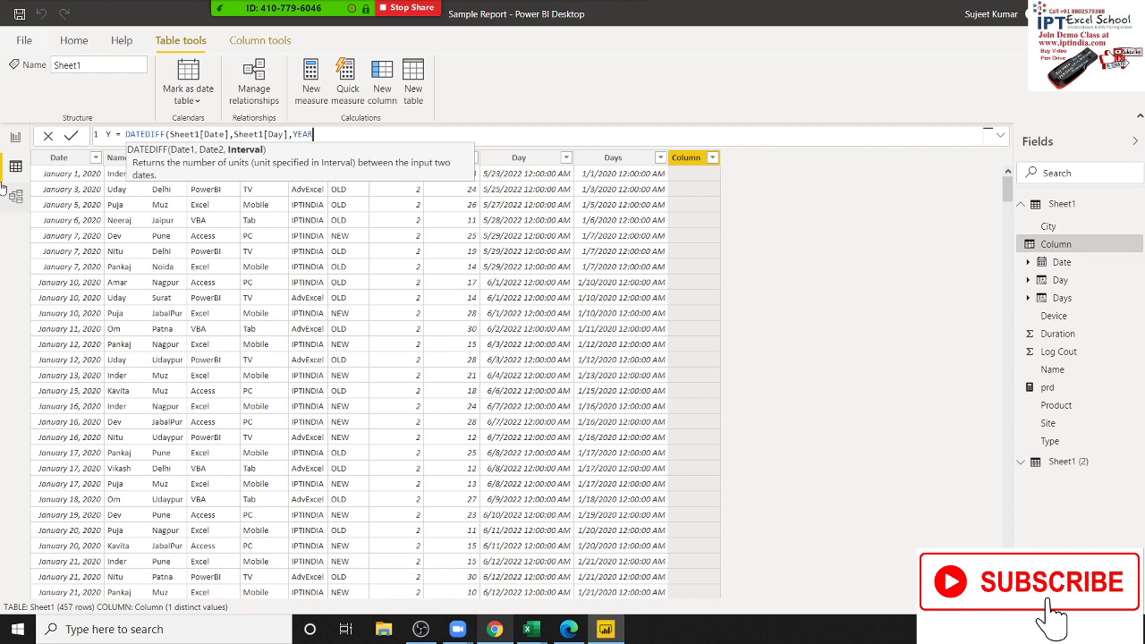
pyautogui.write(')')
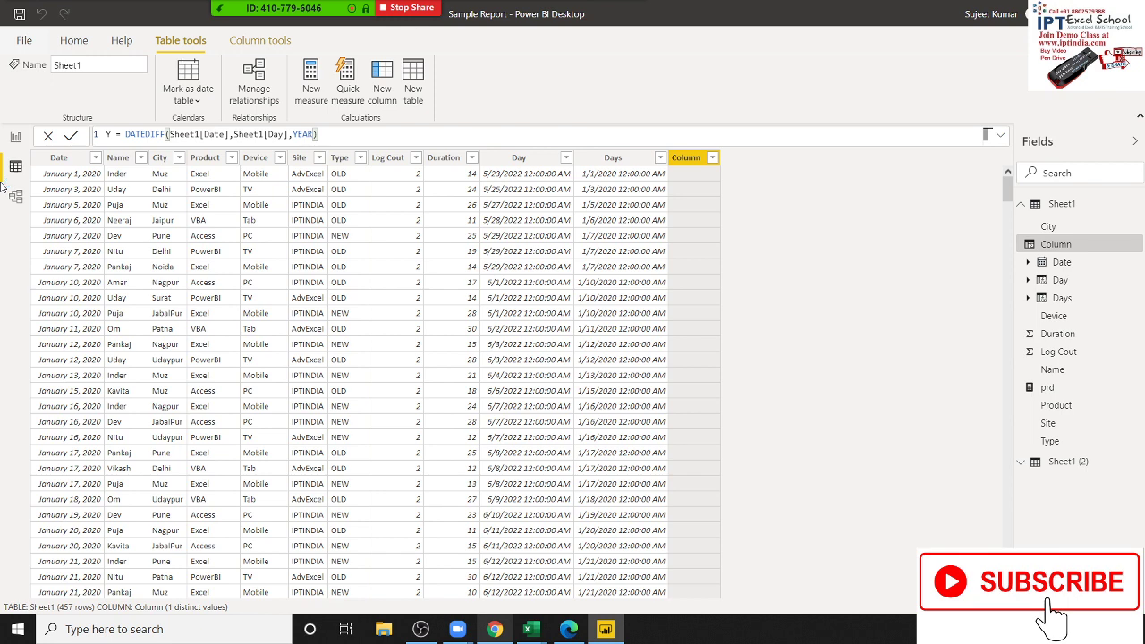
pyautogui.press('Return')
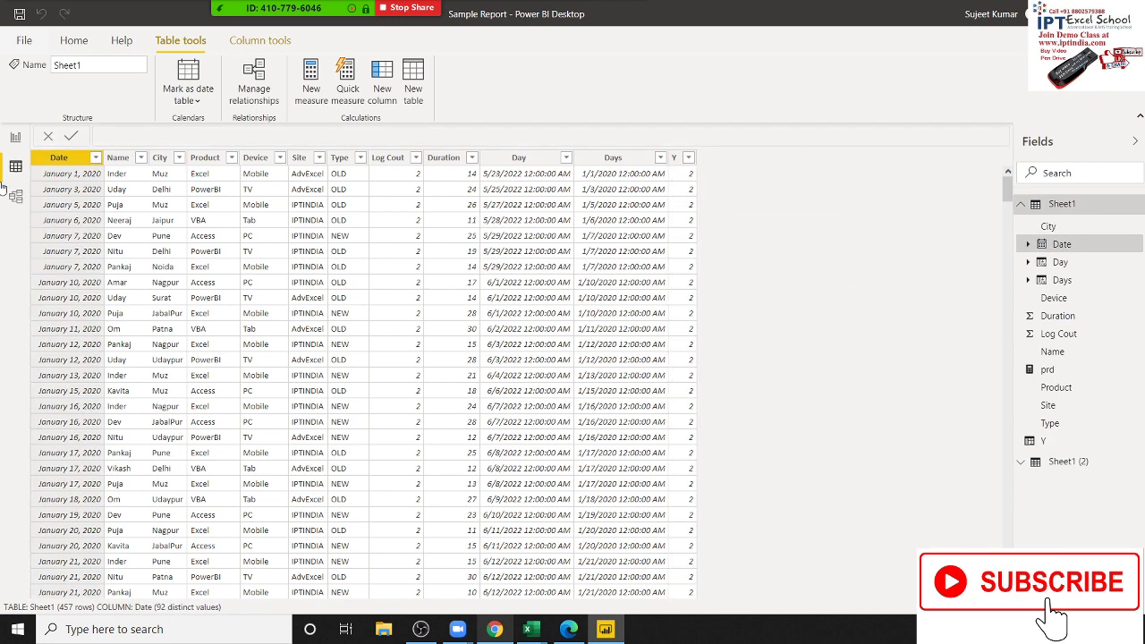
# Change column Y's DATEDIFF interval from YEAR to MONTH
pyautogui.click(675, 159)
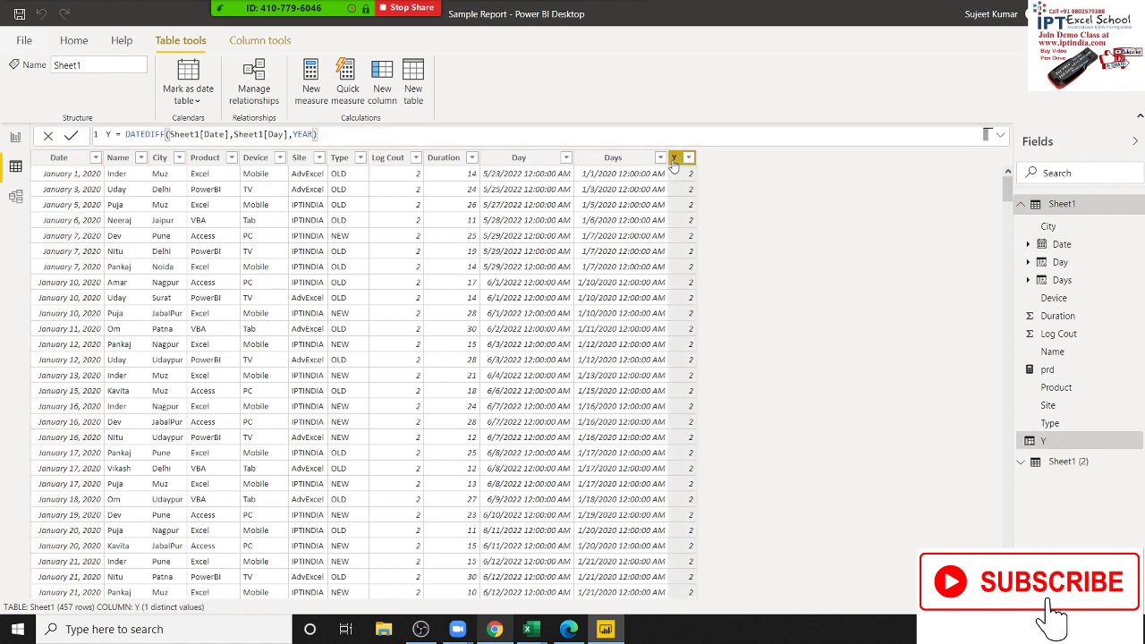
pyautogui.doubleClick(304, 134)
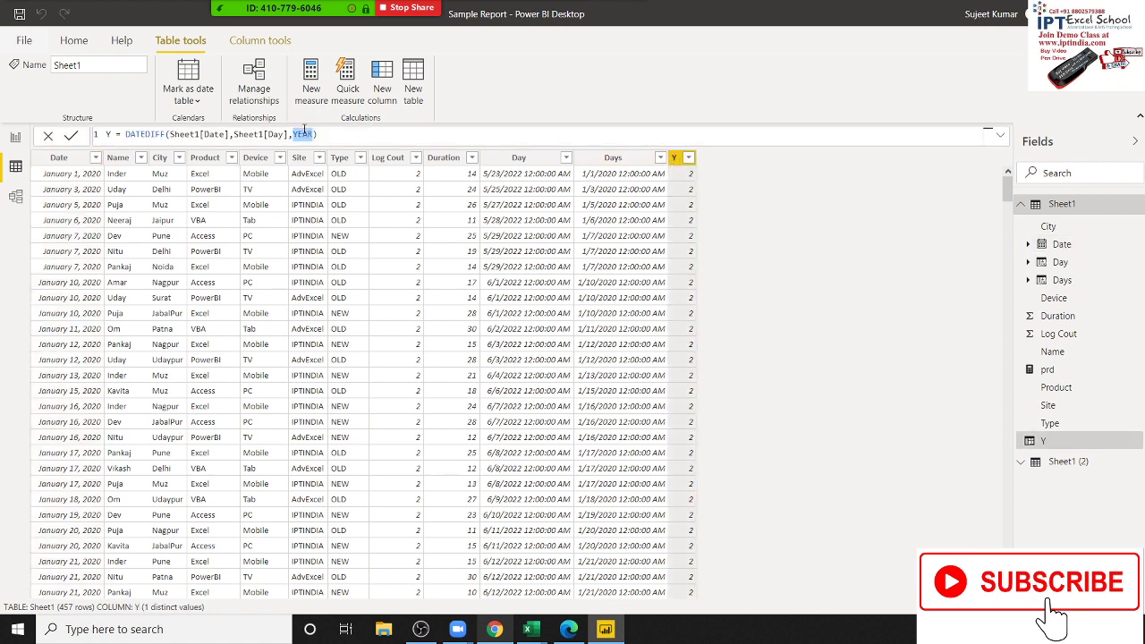
pyautogui.write('MONTH')
pyautogui.press('Return')
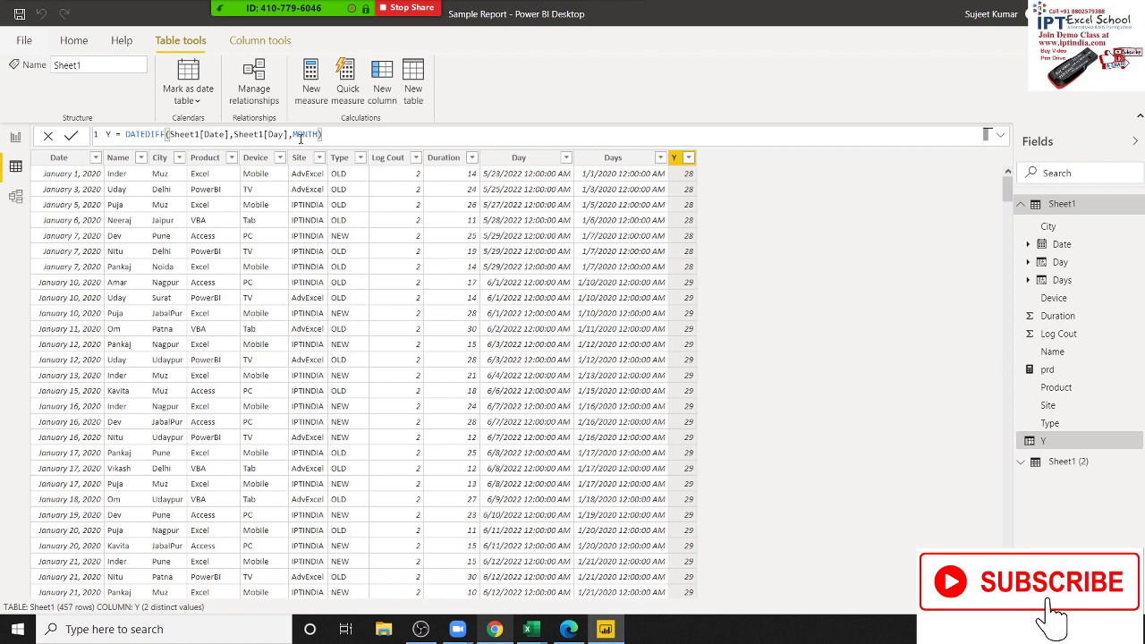
# Replace the MONTH interval with "YM", which makes every Y row show #ERROR
pyautogui.doubleClick(304, 133)
pyautogui.press('BackSpace')
pyautogui.press('BackSpace')
pyautogui.press('Down')
pyautogui.press('Down')
pyautogui.press('Down')
pyautogui.press('Down')
pyautogui.press('Down')
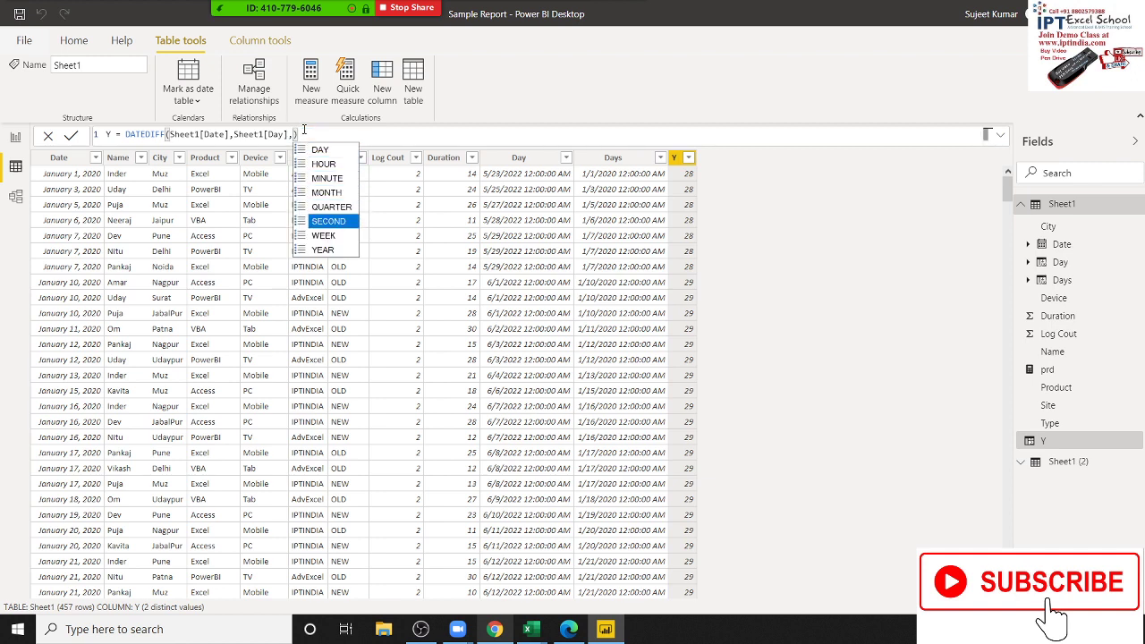
pyautogui.press('Up')
pyautogui.press('Down')
pyautogui.press('Down')
pyautogui.press('Down')
pyautogui.press('Up')
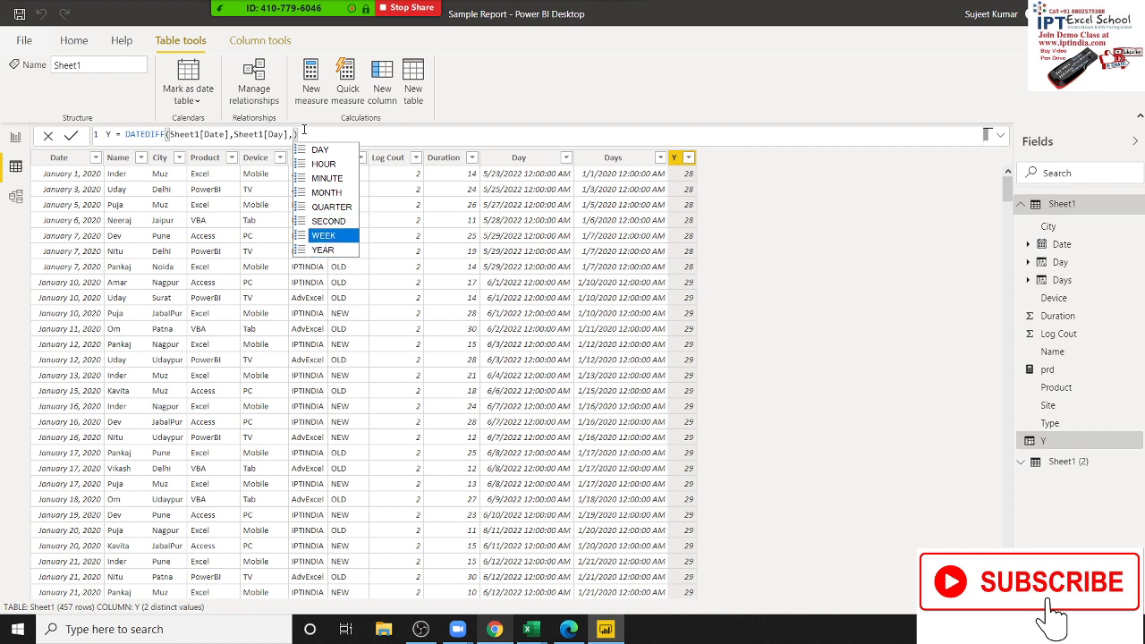
pyautogui.press('Home')
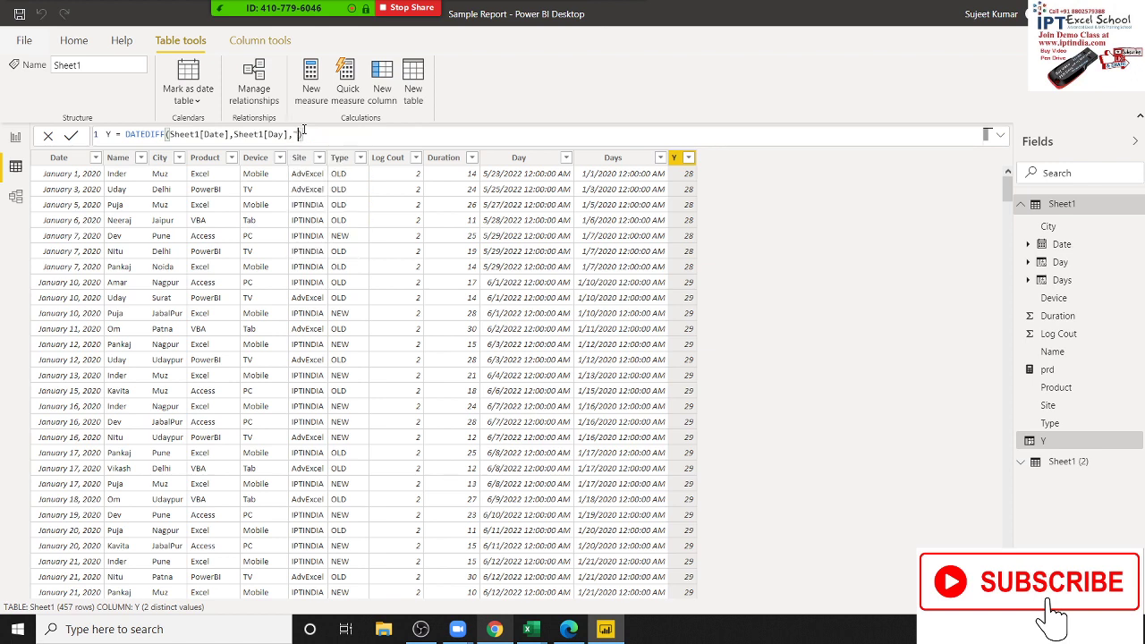
pyautogui.write('Y')
pyautogui.write('"')
pyautogui.write(')')
pyautogui.press('Return')
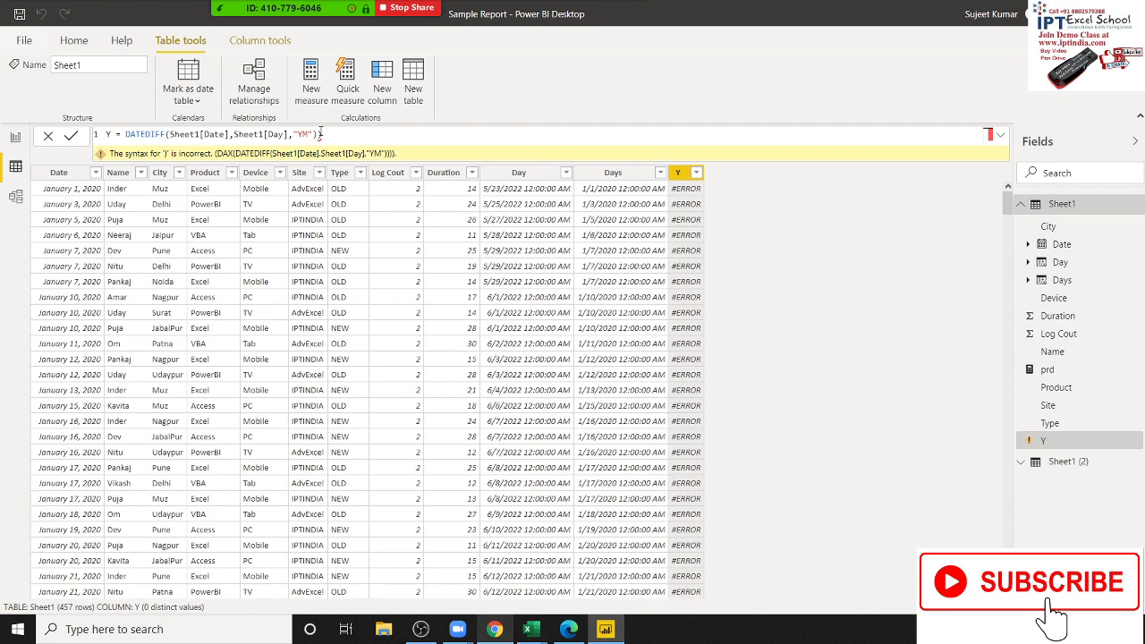
# Fix the closing parenthesis and swap "YM" for YEAR from the interval suggestions
pyautogui.click(320, 133)
pyautogui.write(')')
pyautogui.press('BackSpace')
pyautogui.press('BackSpace')
pyautogui.press('BackSpace')
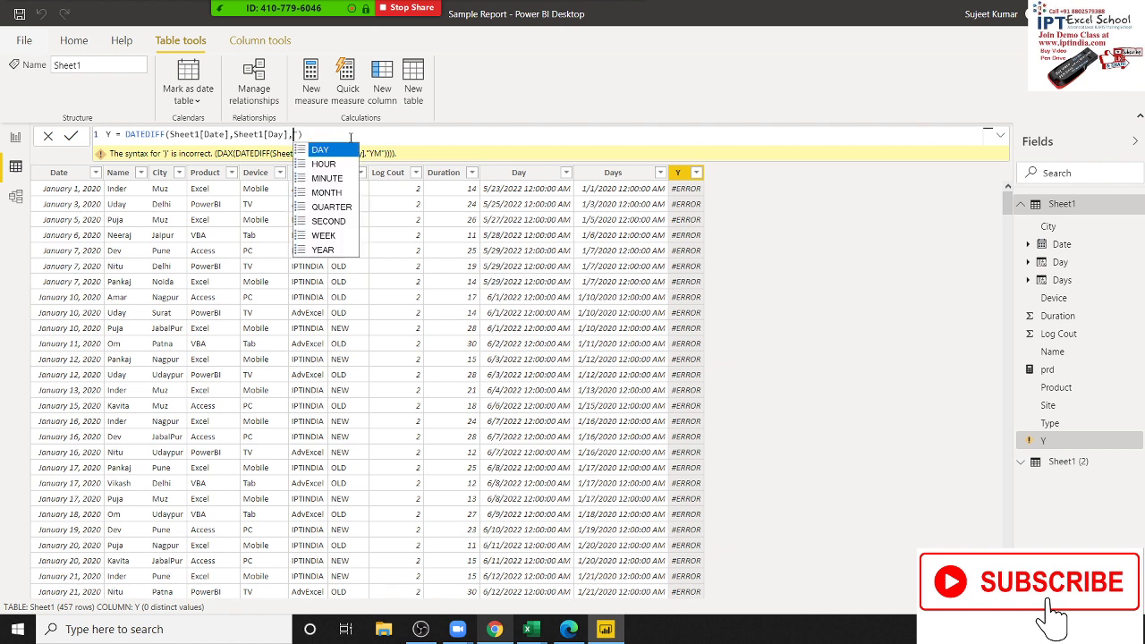
pyautogui.press('Down')
pyautogui.press('Down')
pyautogui.press('Down')
pyautogui.press('Down')
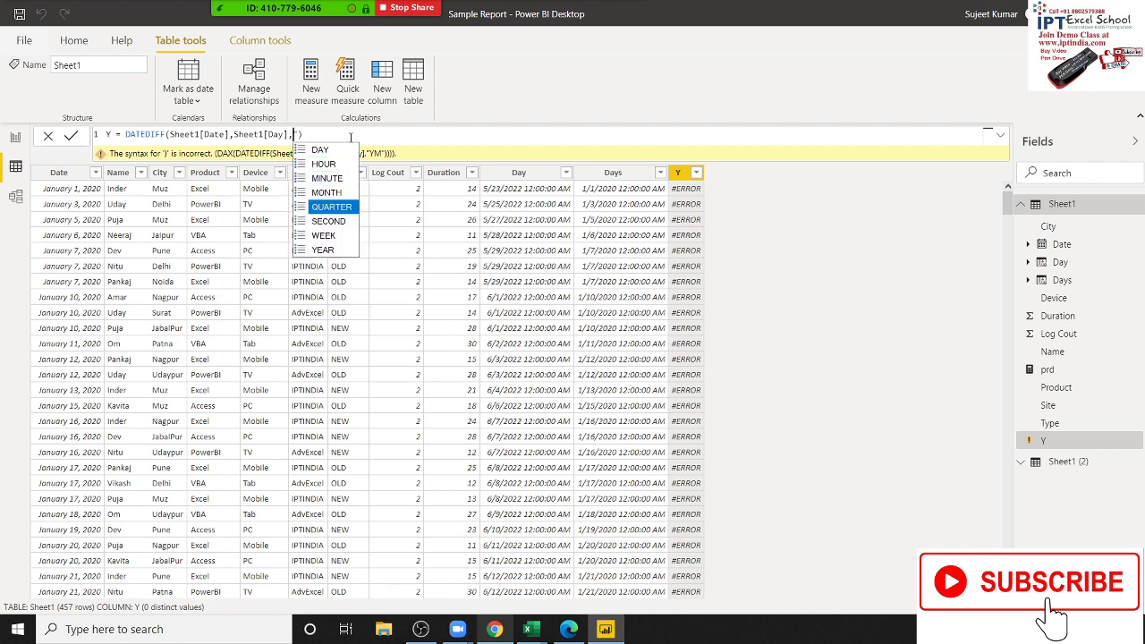
pyautogui.press('Down')
pyautogui.press('Down')
pyautogui.press('Down')
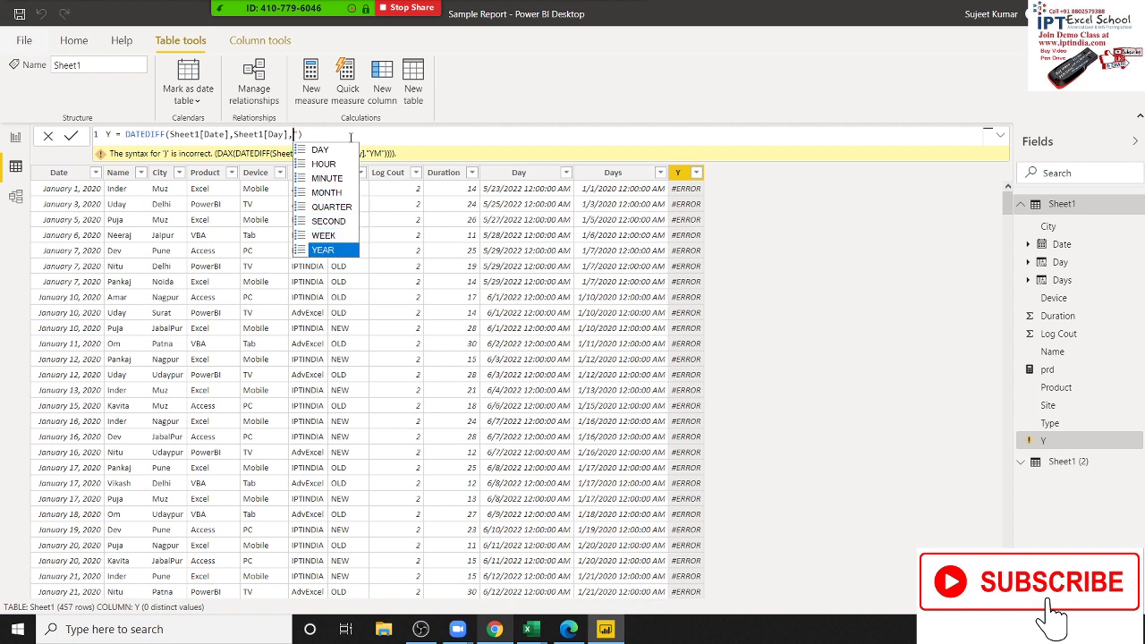
pyautogui.press('Tab')
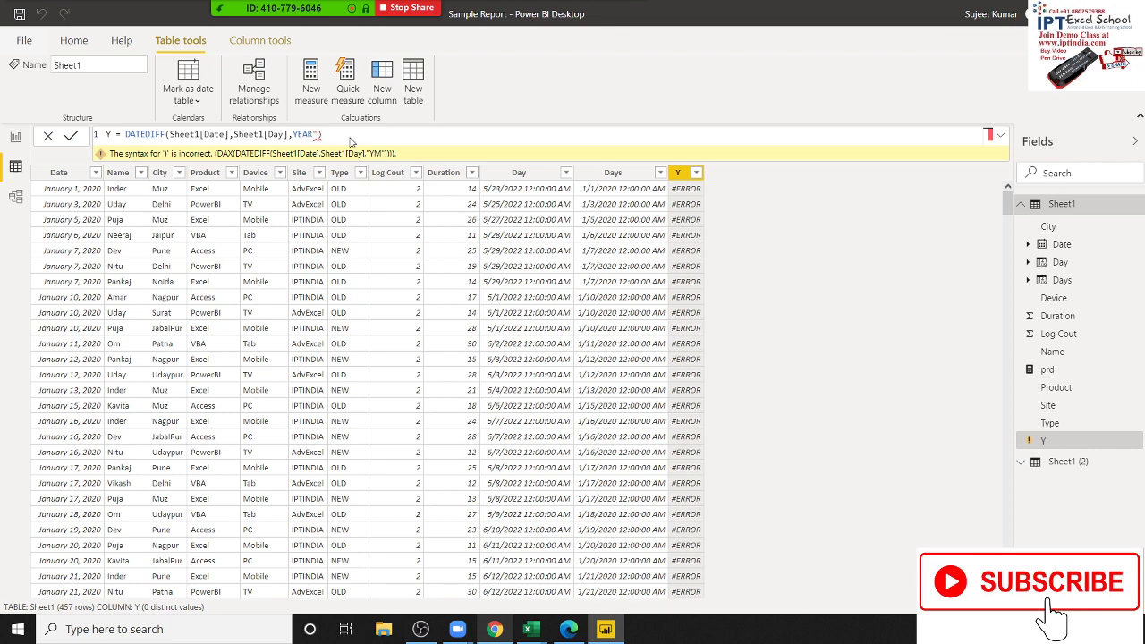